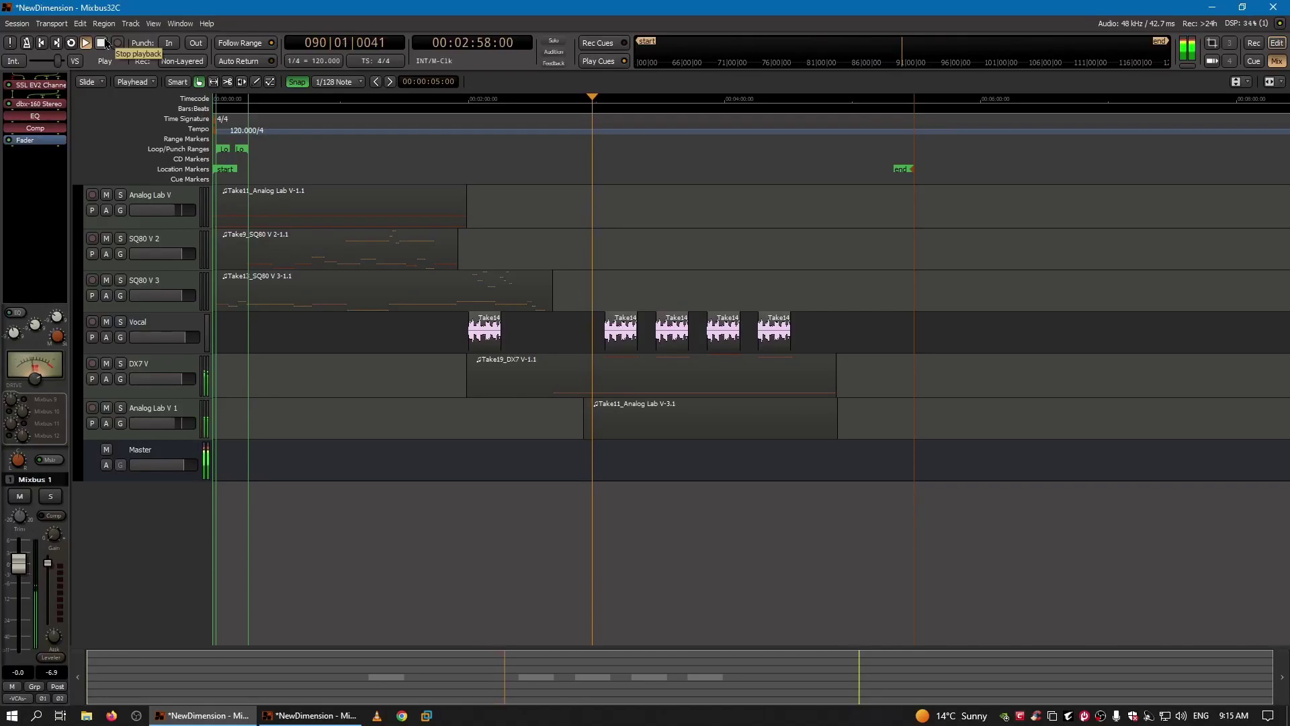
# Lower the tape saturation drive on Mixbus 1 to -1.5 in the mixer
pyautogui.click(266, 717)
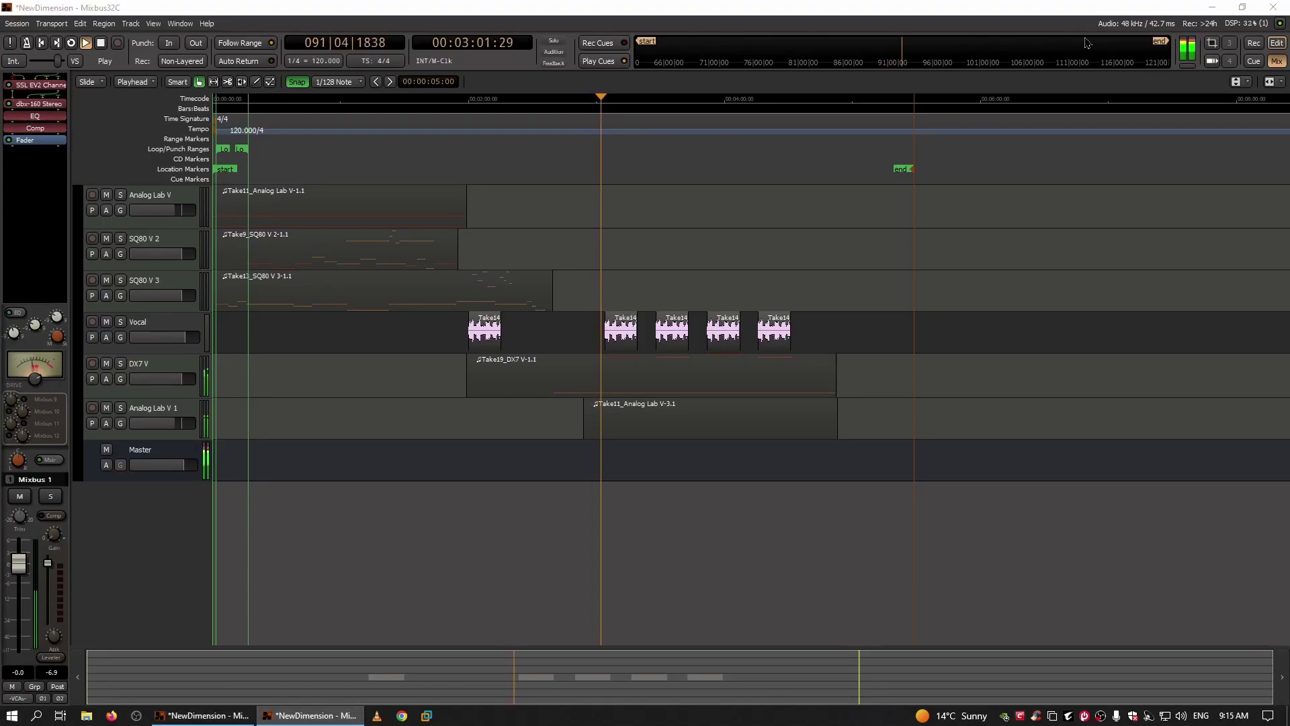
pyautogui.click(1276, 61)
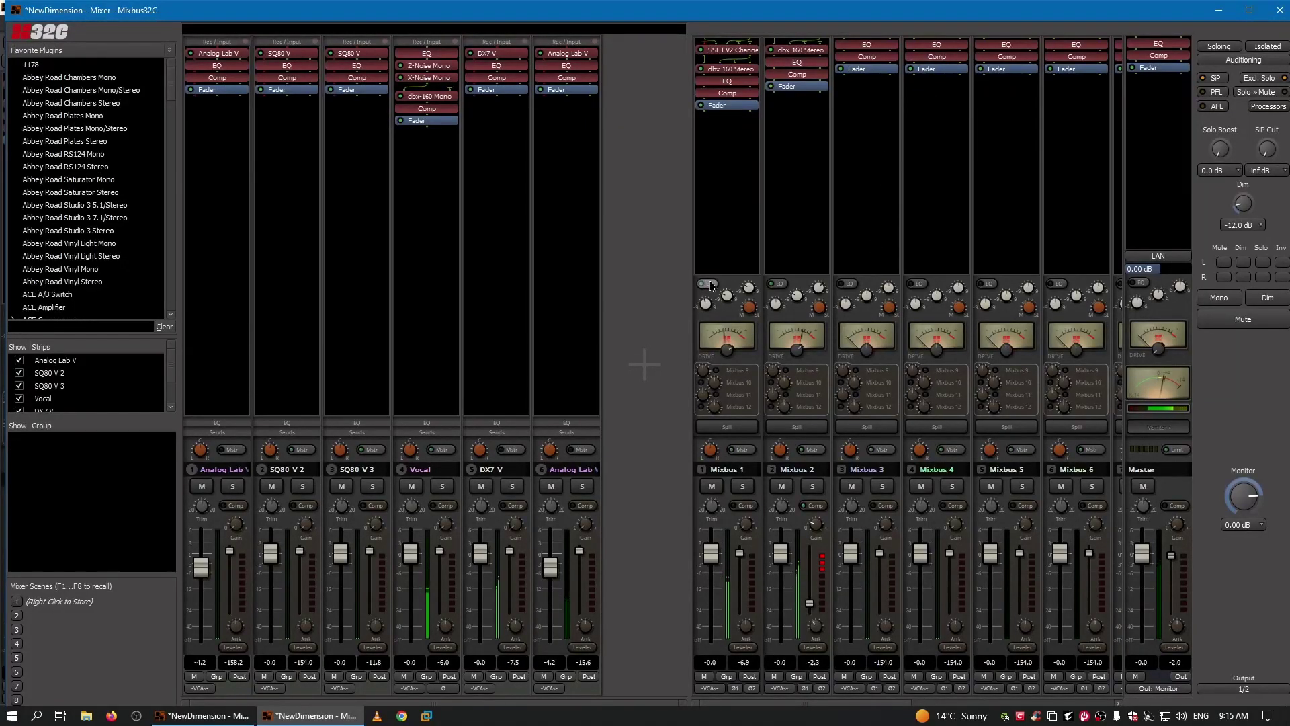
pyautogui.moveTo(726, 354)
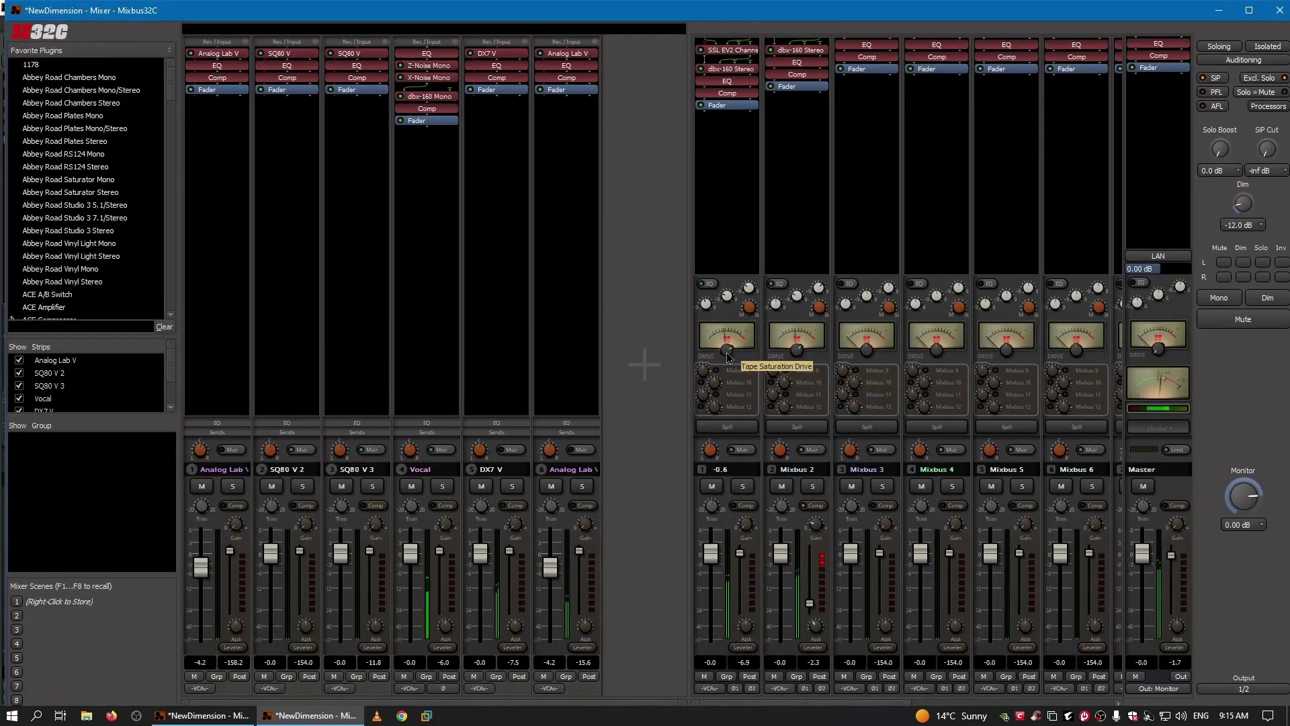
pyautogui.scroll(-2, 729, 357)
pyautogui.scroll(-2, 728, 359)
pyautogui.scroll(-1, 728, 361)
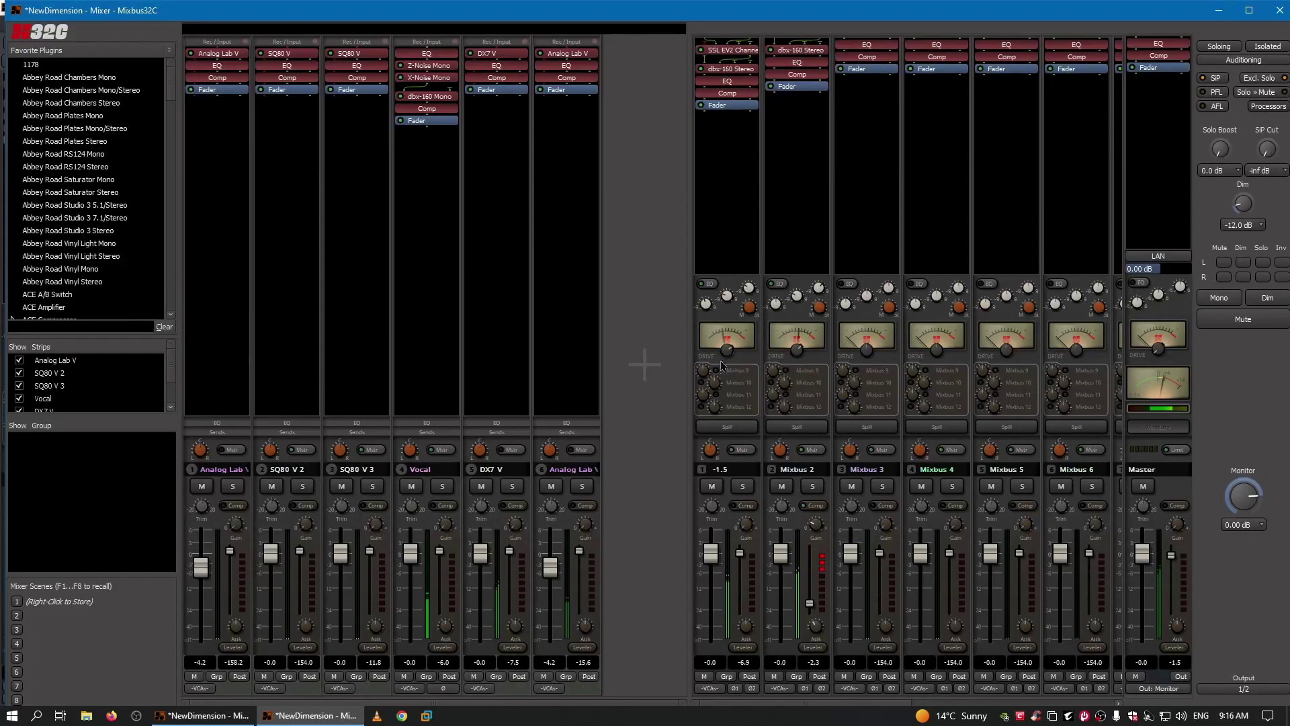
# Stop the current playback in the editor and audition the session from its start with the SQ80 V 2 track selected
pyautogui.click(203, 718)
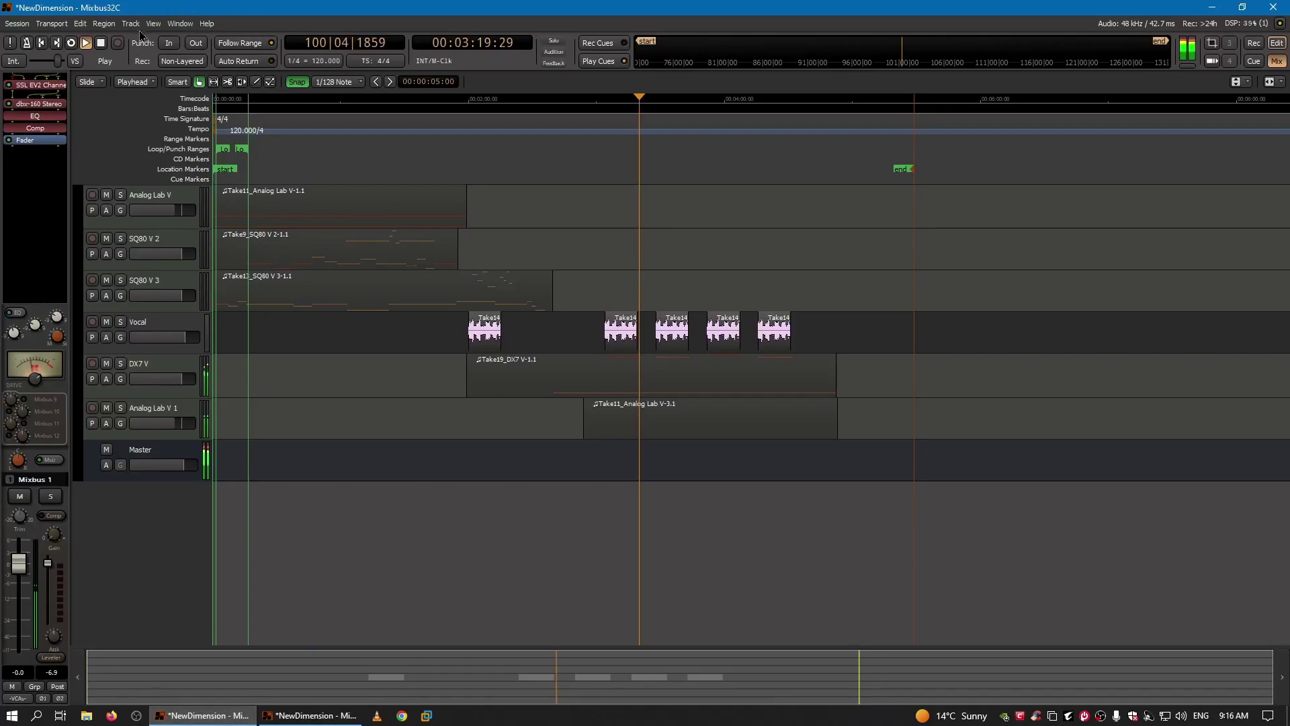
pyautogui.click(100, 43)
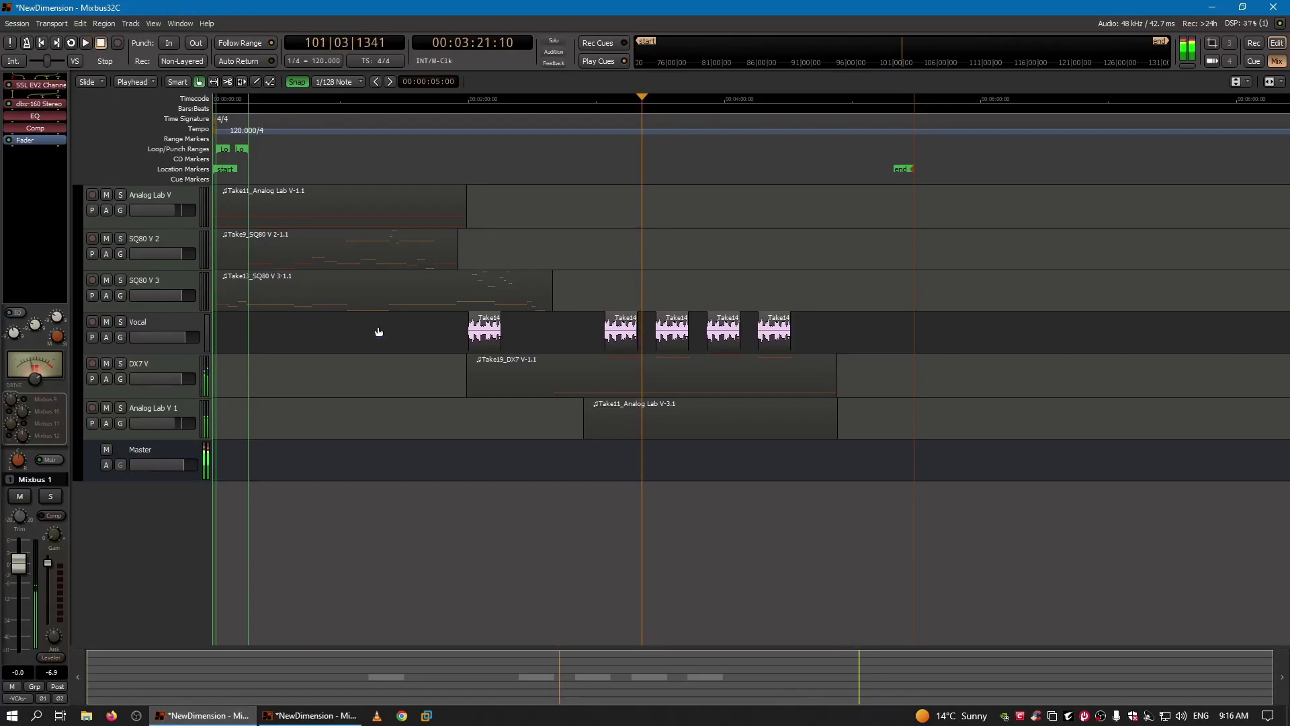
pyautogui.click(181, 242)
pyautogui.click(41, 42)
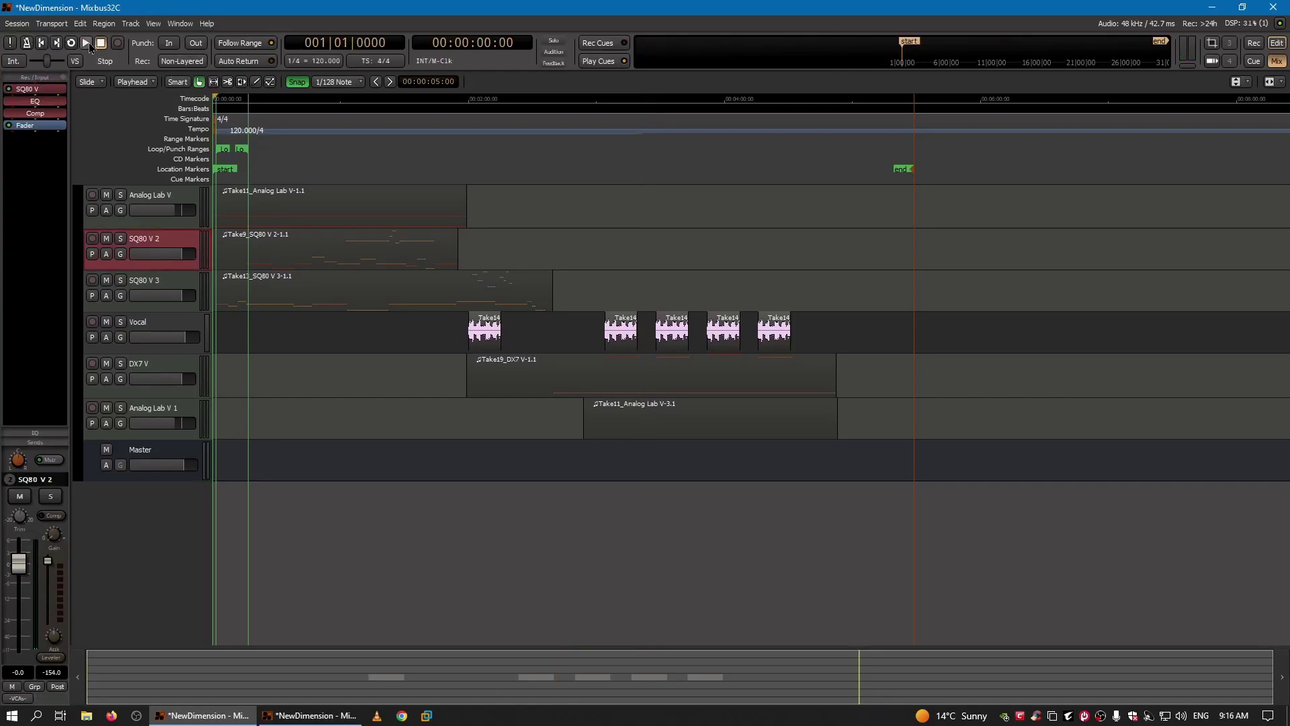
pyautogui.click(88, 42)
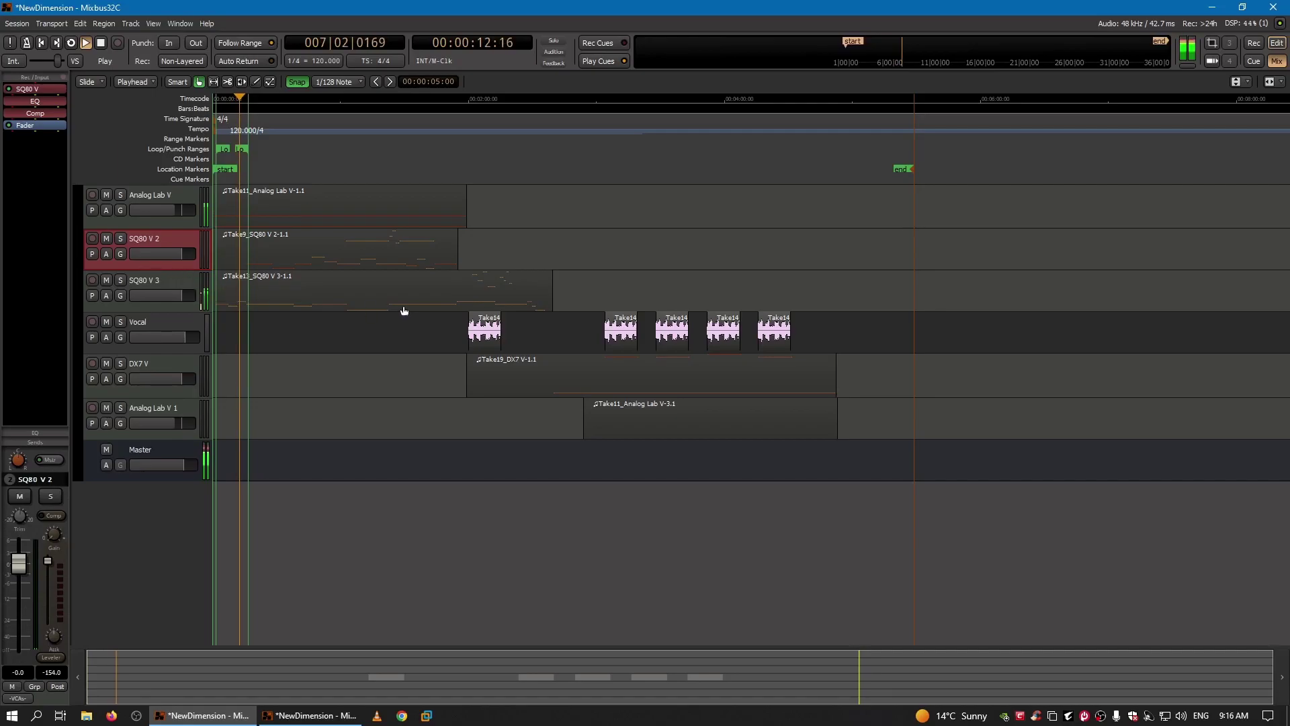
pyautogui.click(103, 46)
# Duplicate the SQ80 V 2 track once with Copy playlist and delete the copied region from the duplicate
pyautogui.rightClick(192, 246)
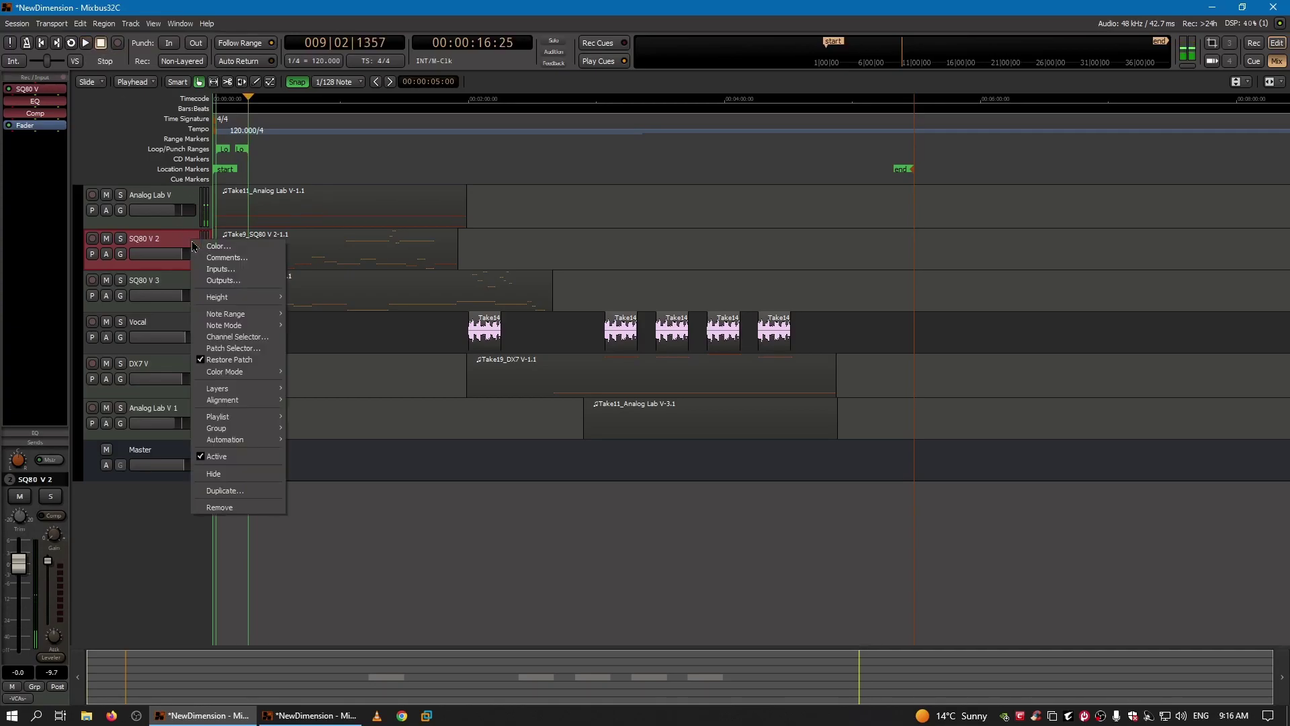
pyautogui.click(224, 490)
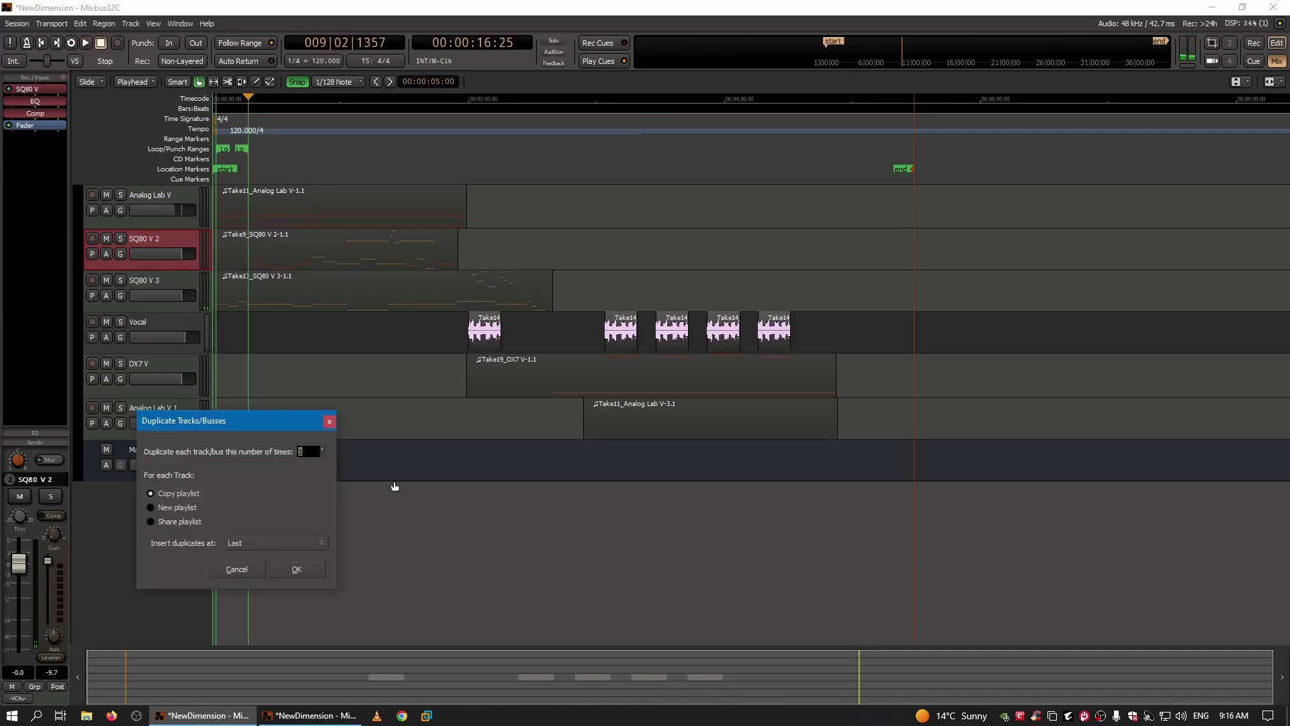
pyautogui.click(297, 571)
pyautogui.click(366, 454)
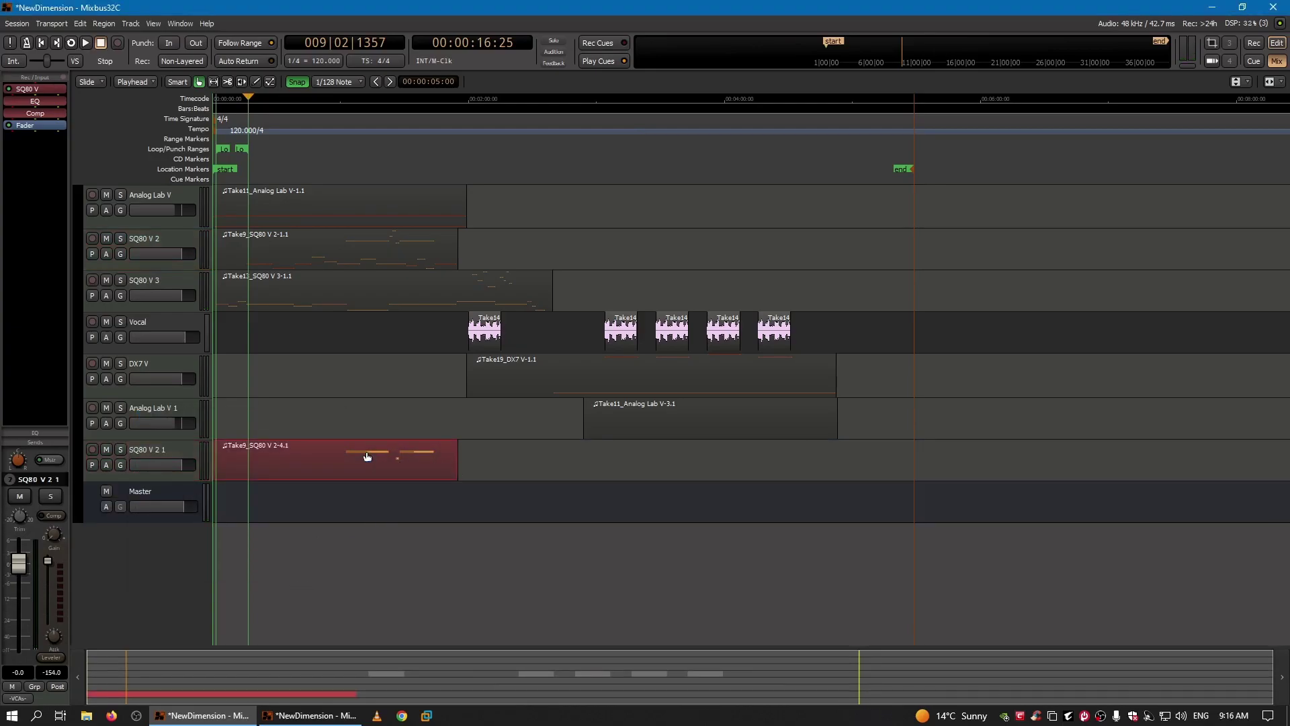
pyautogui.press('Delete')
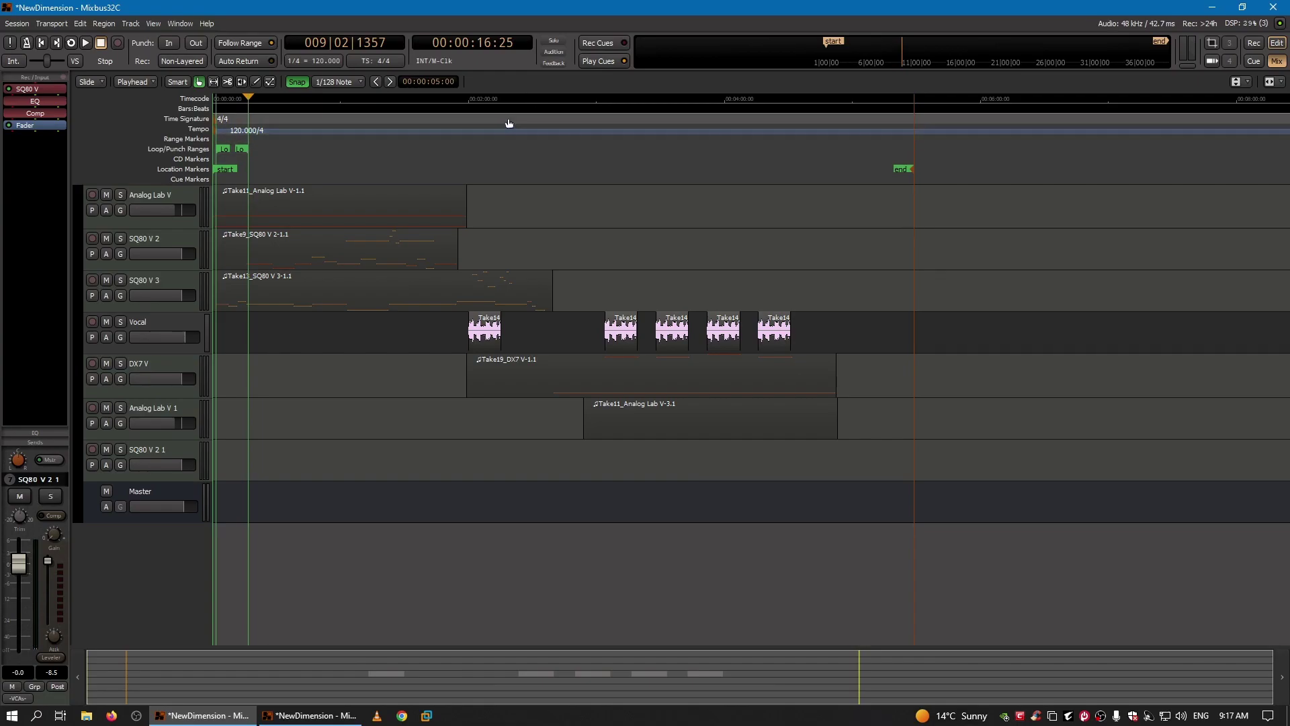
# Place the playhead at the end of the SQ80 V 3 region, at 00:02:39:12
pyautogui.click(563, 119)
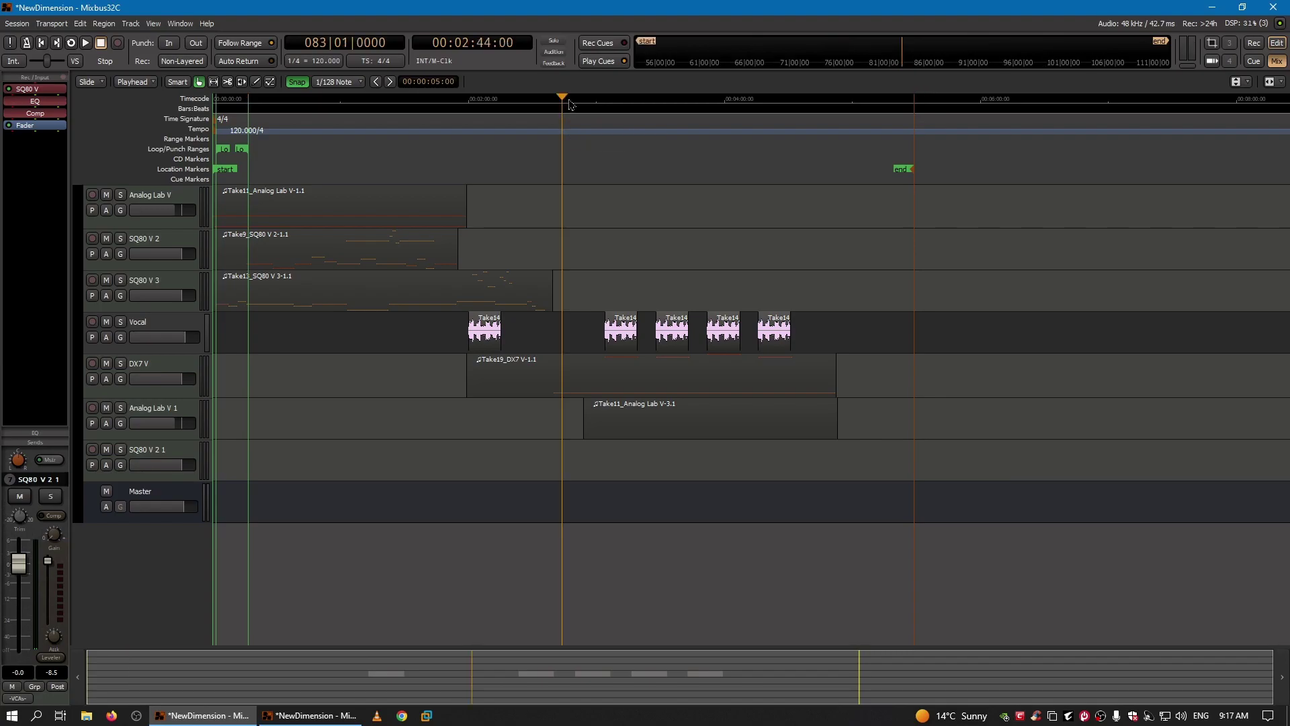
pyautogui.scroll(3, 570, 104)
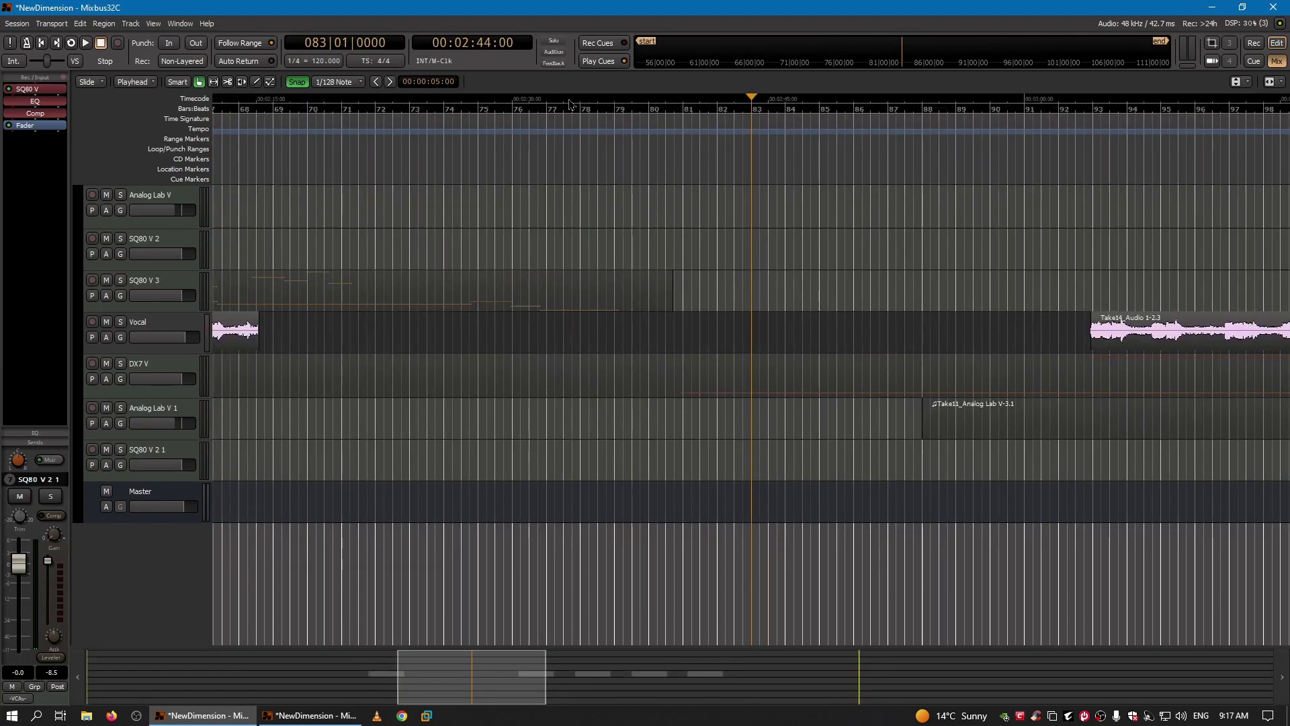
pyautogui.click(667, 119)
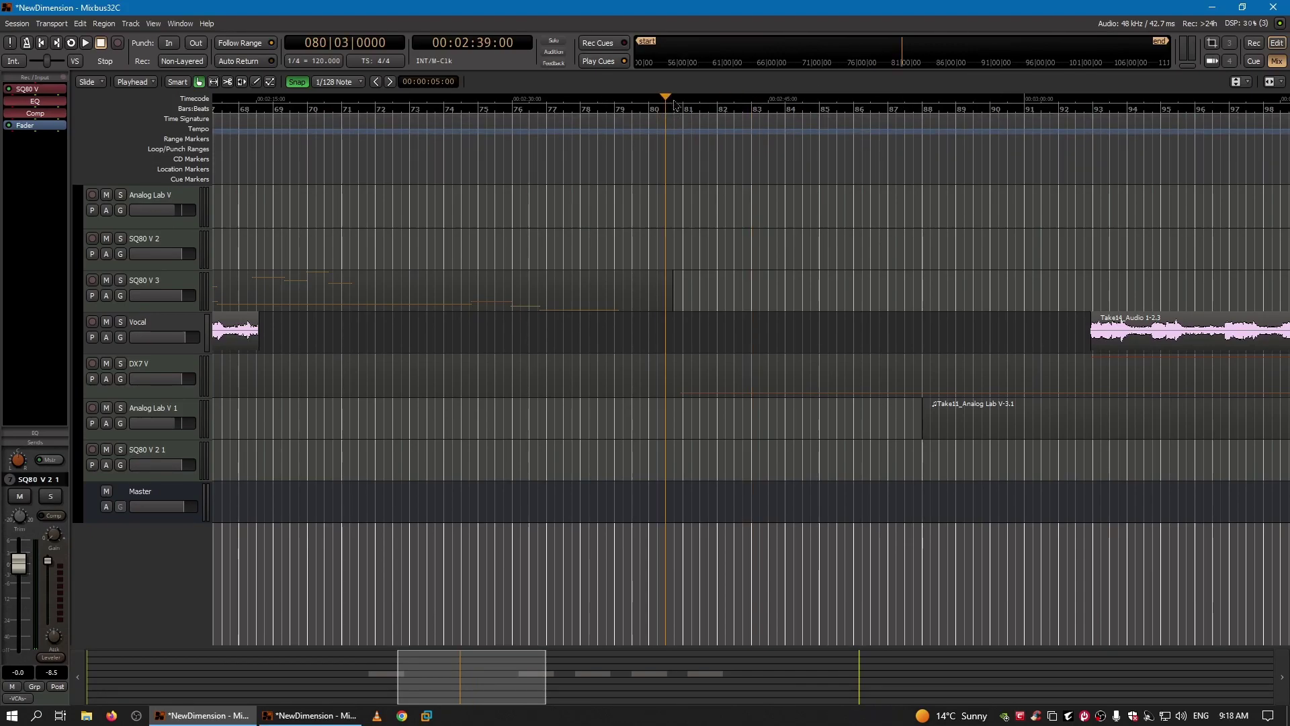
pyautogui.scroll(3, 674, 106)
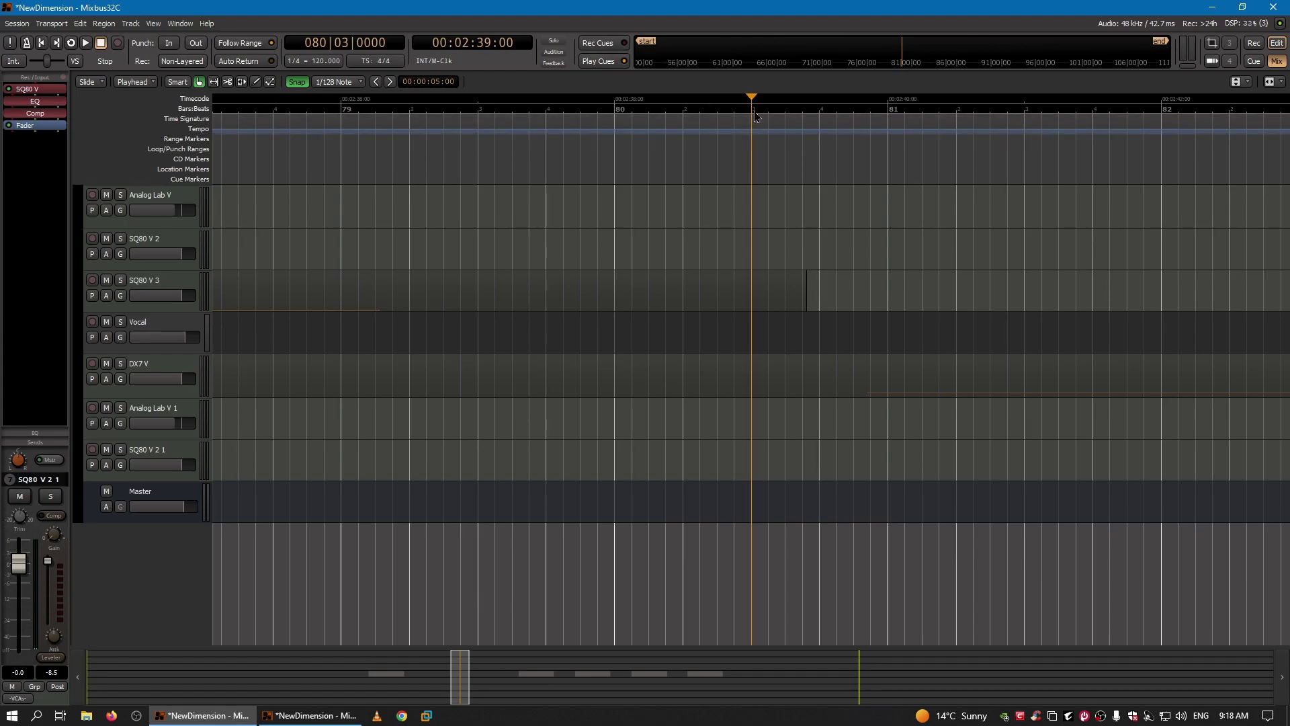
pyautogui.moveTo(754, 104); pyautogui.dragTo(806, 115)
pyautogui.scroll(-6, 806, 117)
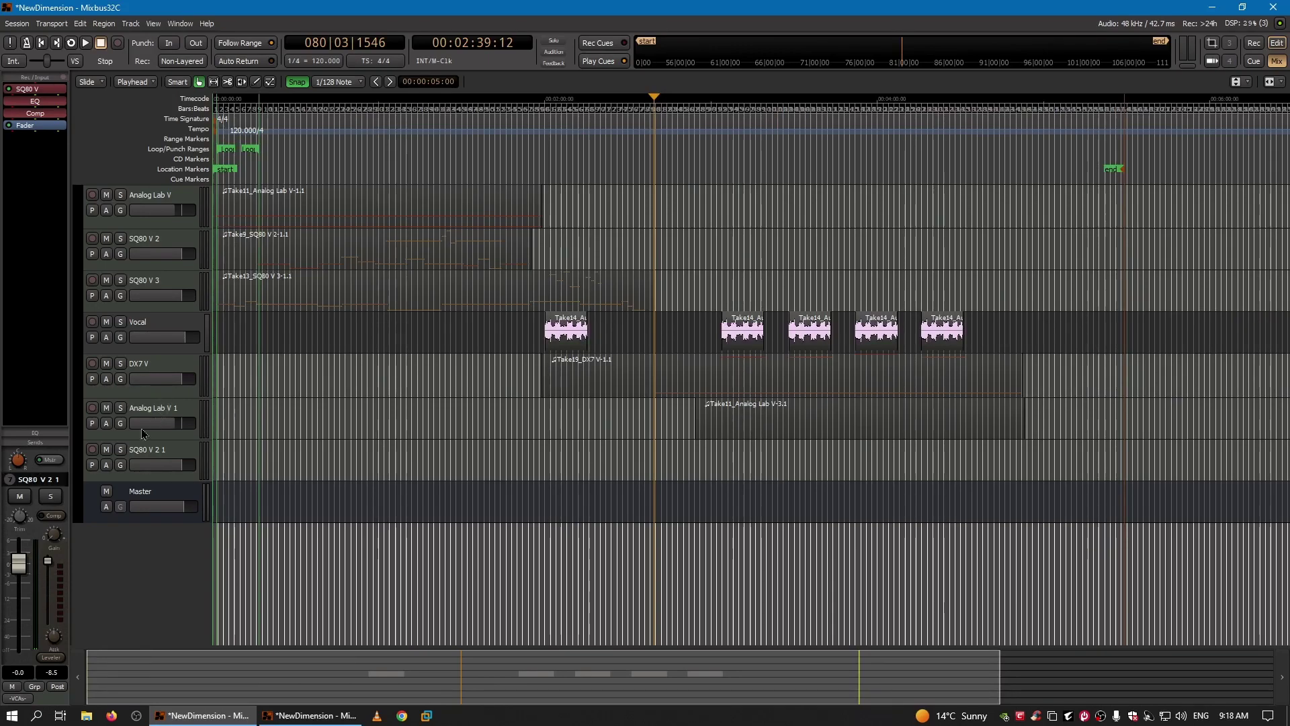
# Arm the SQ80 V 2 1 track, record a take up to about 00:05:42:01 and discard it
pyautogui.click(92, 449)
pyautogui.click(117, 43)
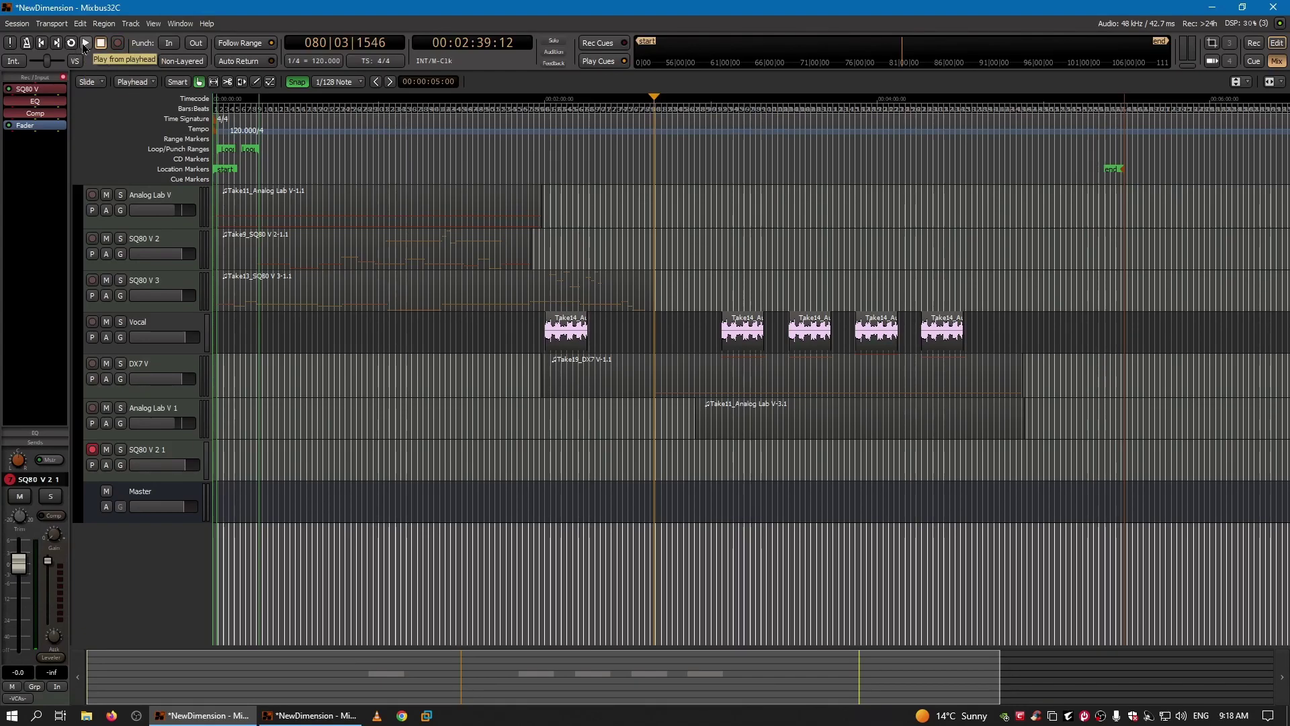
pyautogui.click(85, 44)
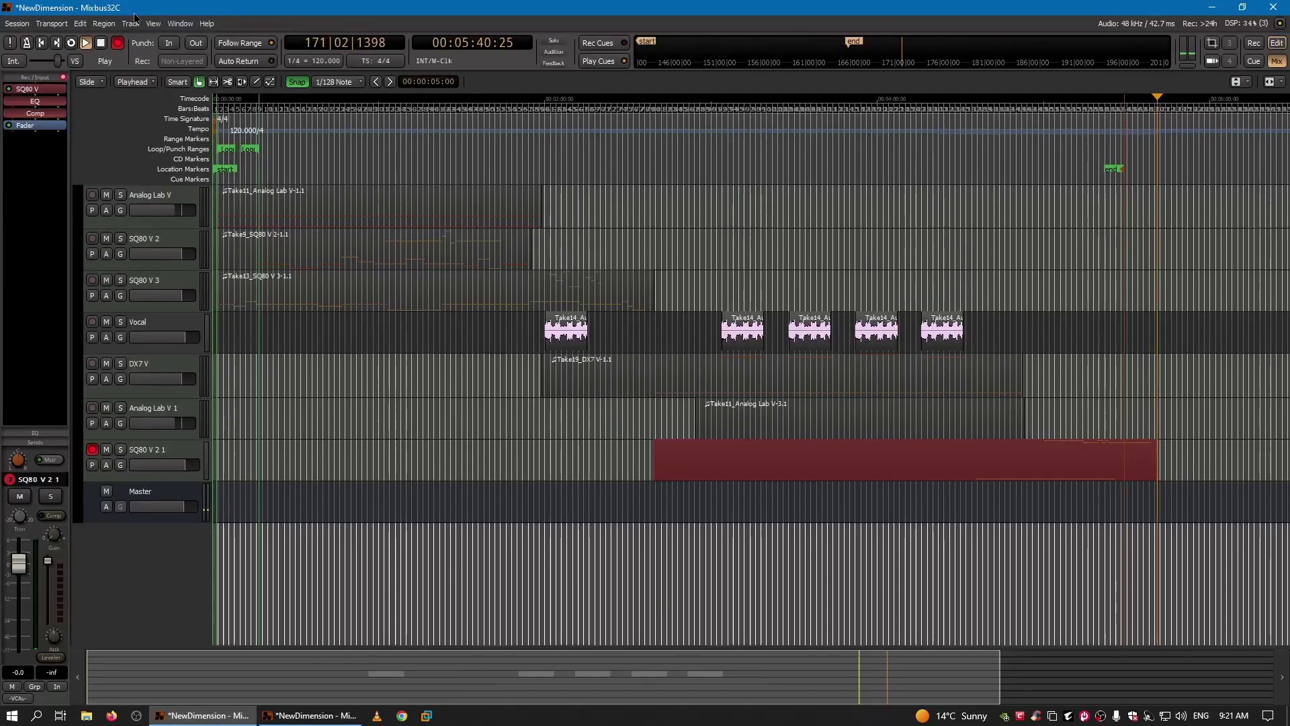
pyautogui.click(100, 43)
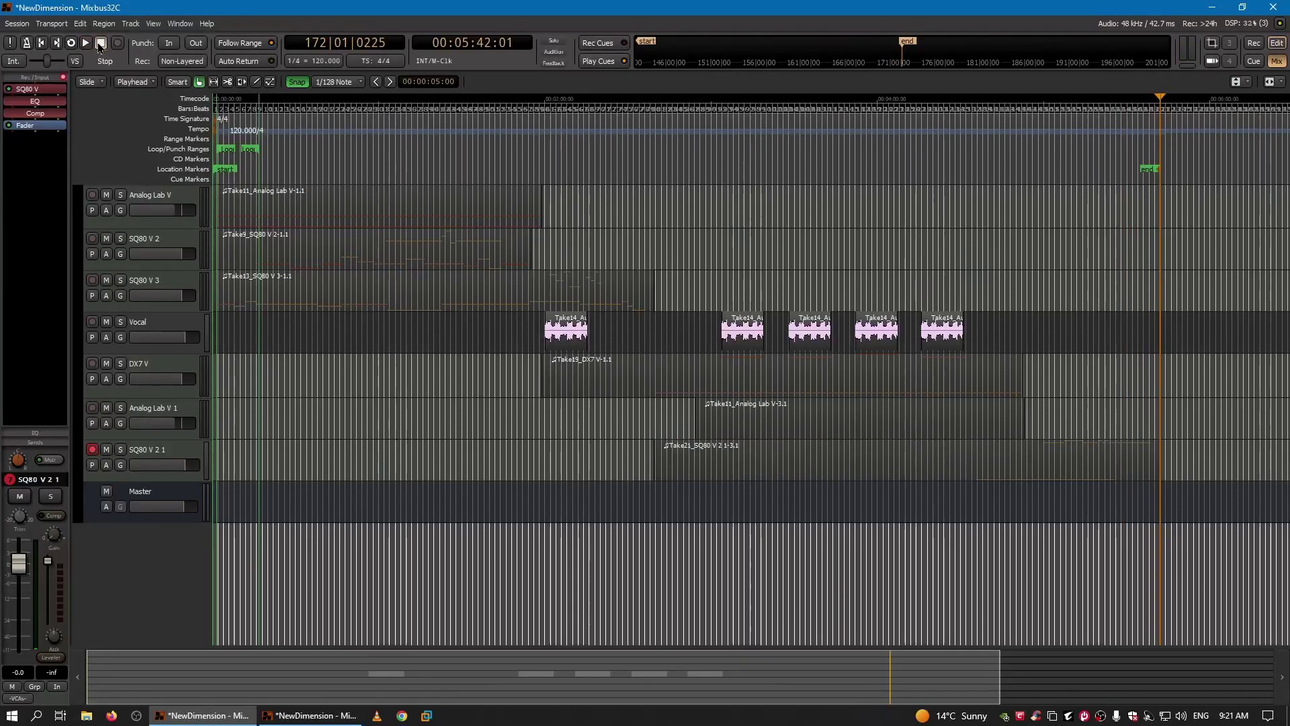
pyautogui.click(844, 476)
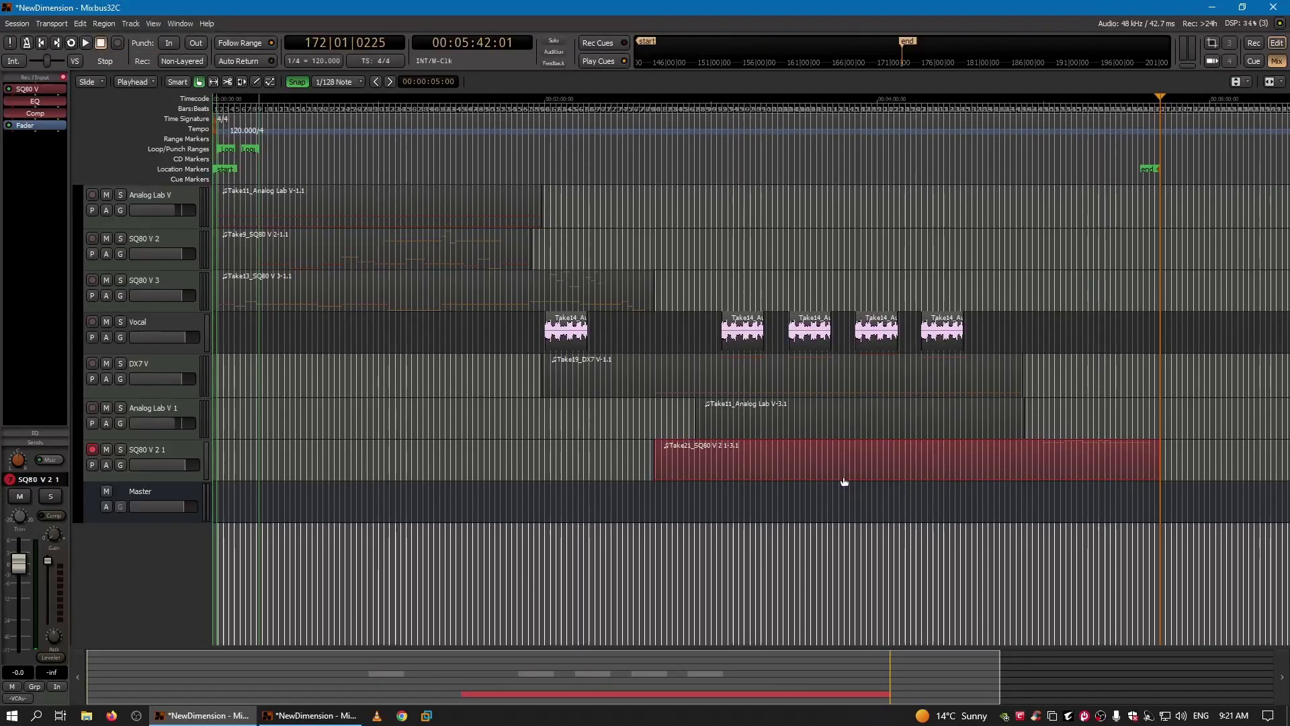
pyautogui.press('Delete')
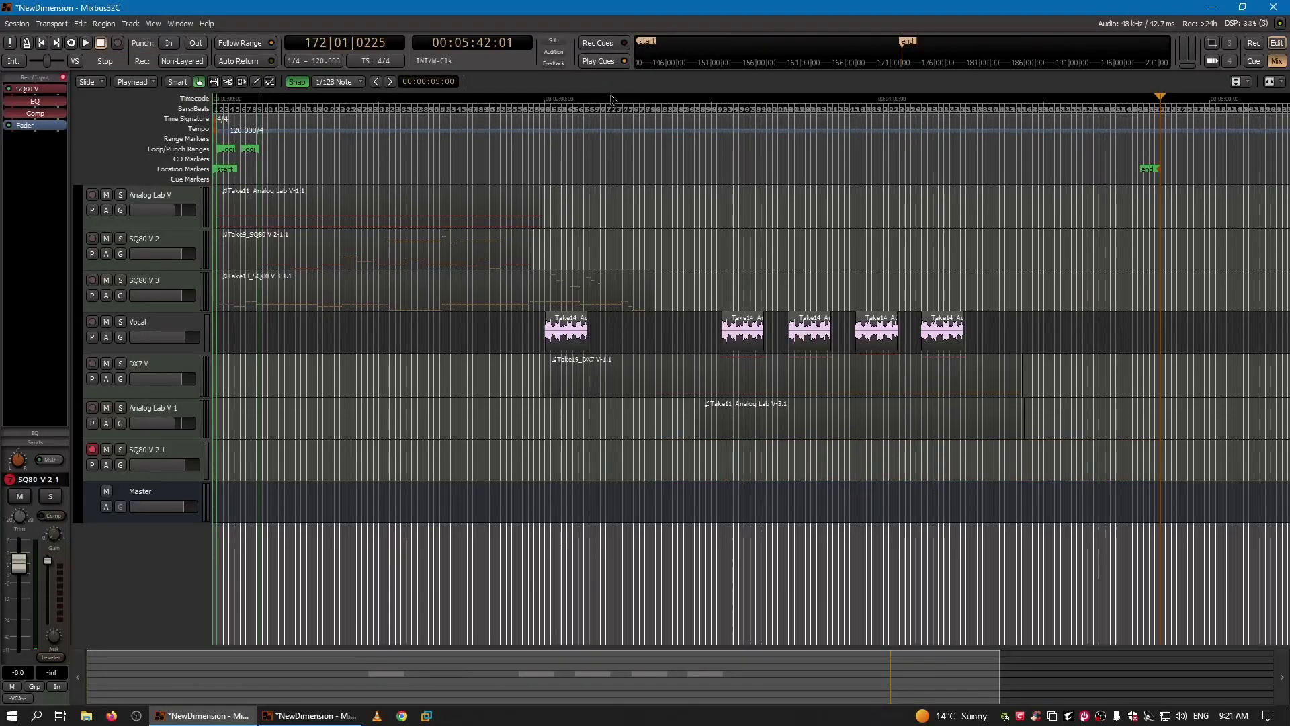
# Record another SQ80 V 2 1 take from 00:02:38:00 to about 00:05:28:03 and delete it
pyautogui.click(651, 118)
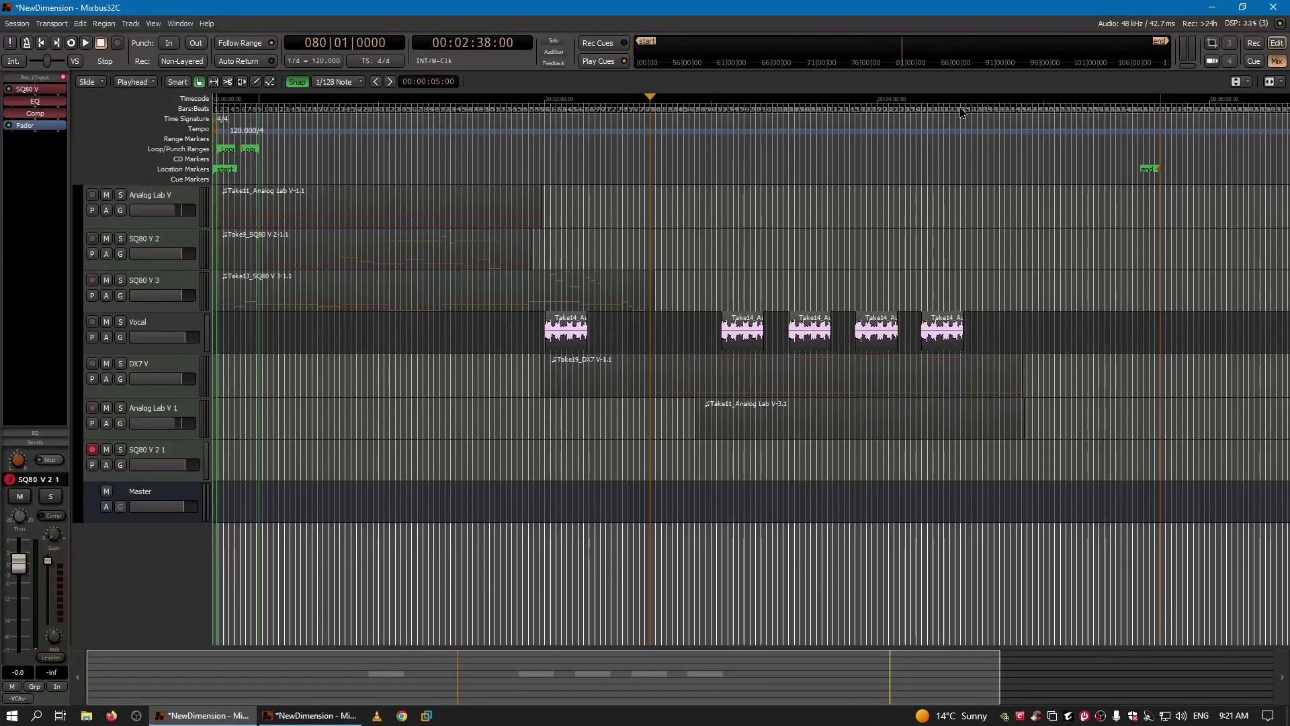
pyautogui.click(86, 44)
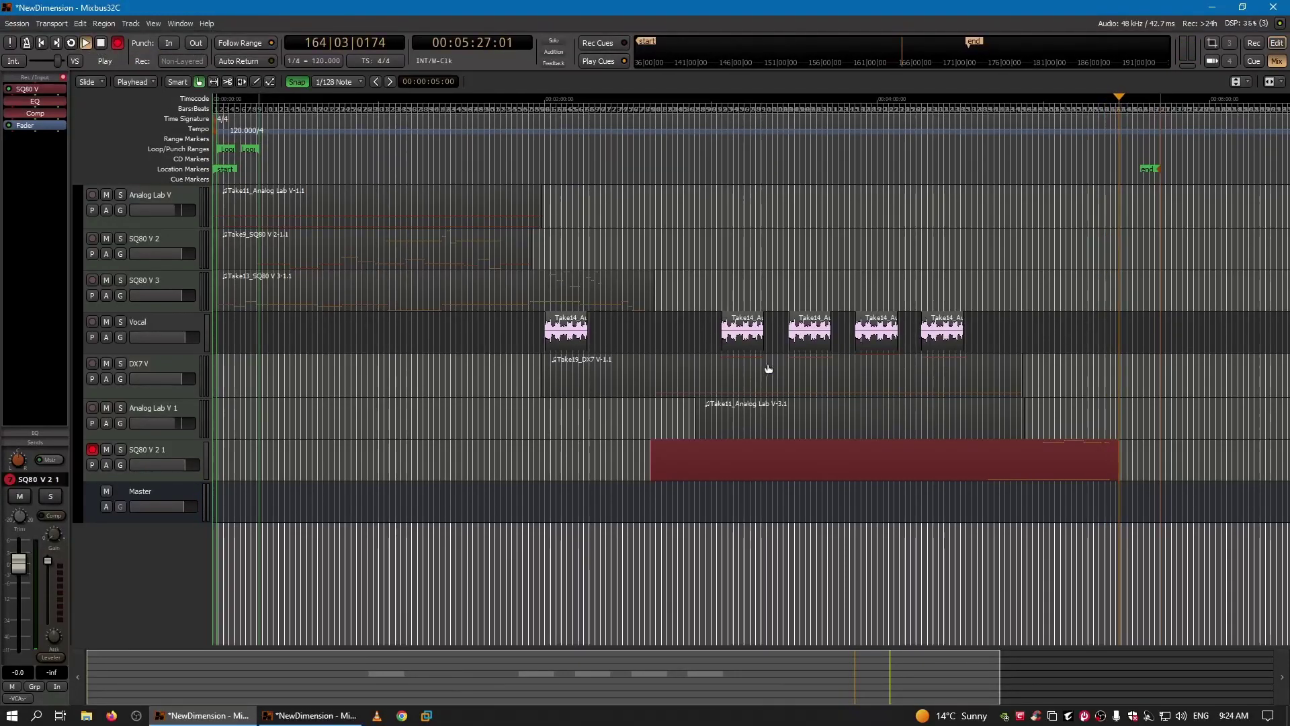
pyautogui.click(101, 44)
pyautogui.click(809, 463)
pyautogui.press('Delete')
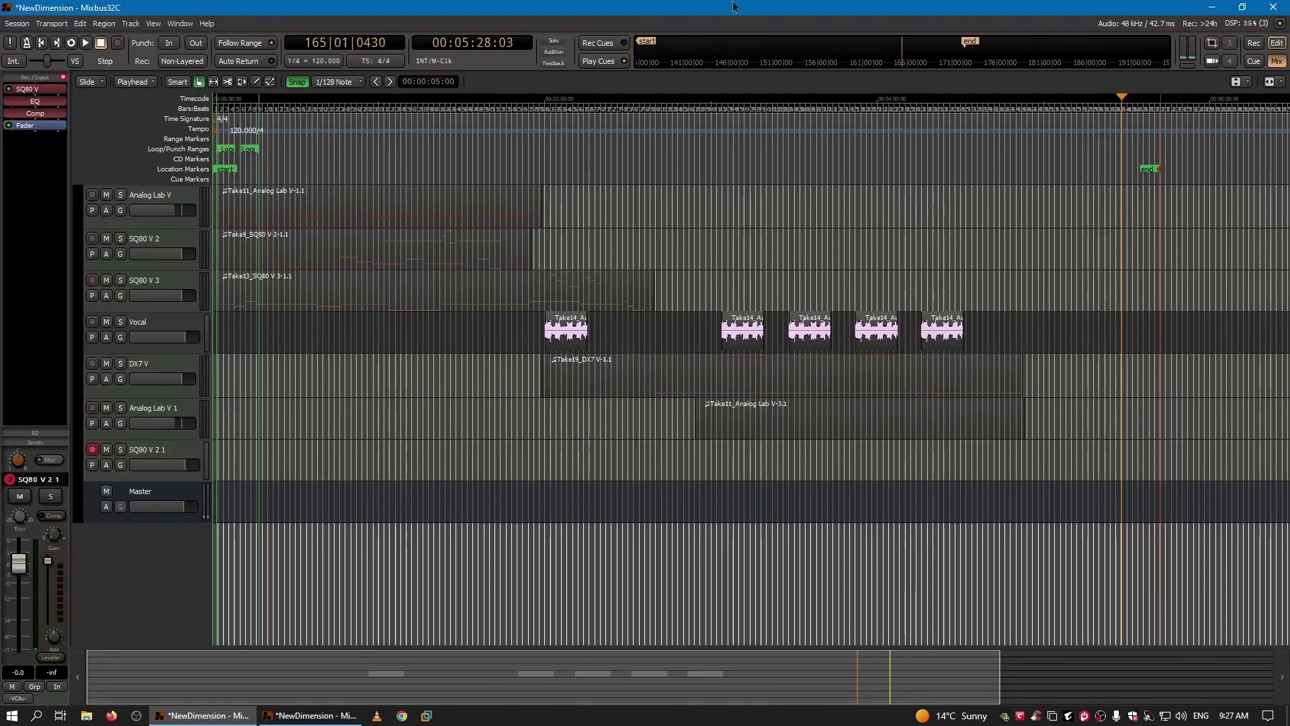
# Start recording a fresh take on the armed SQ80 V 2 1 track from 00:02:38:00
pyautogui.click(650, 116)
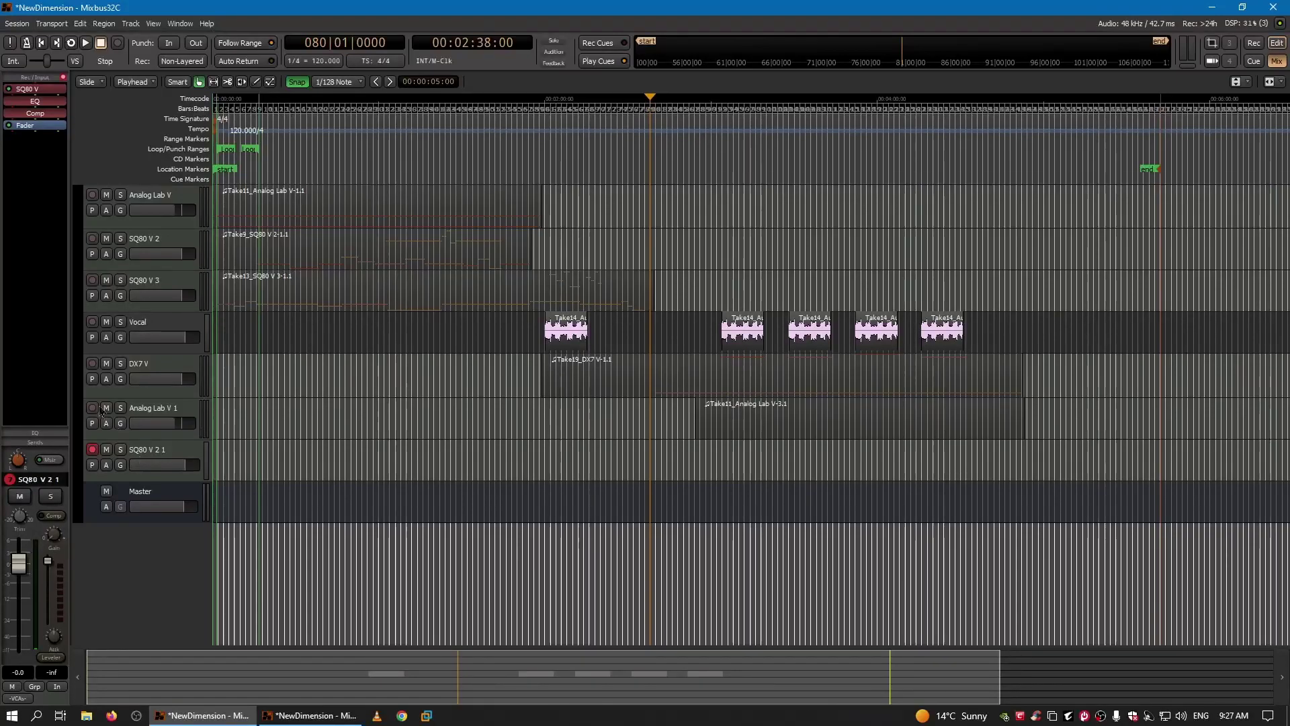
pyautogui.click(115, 44)
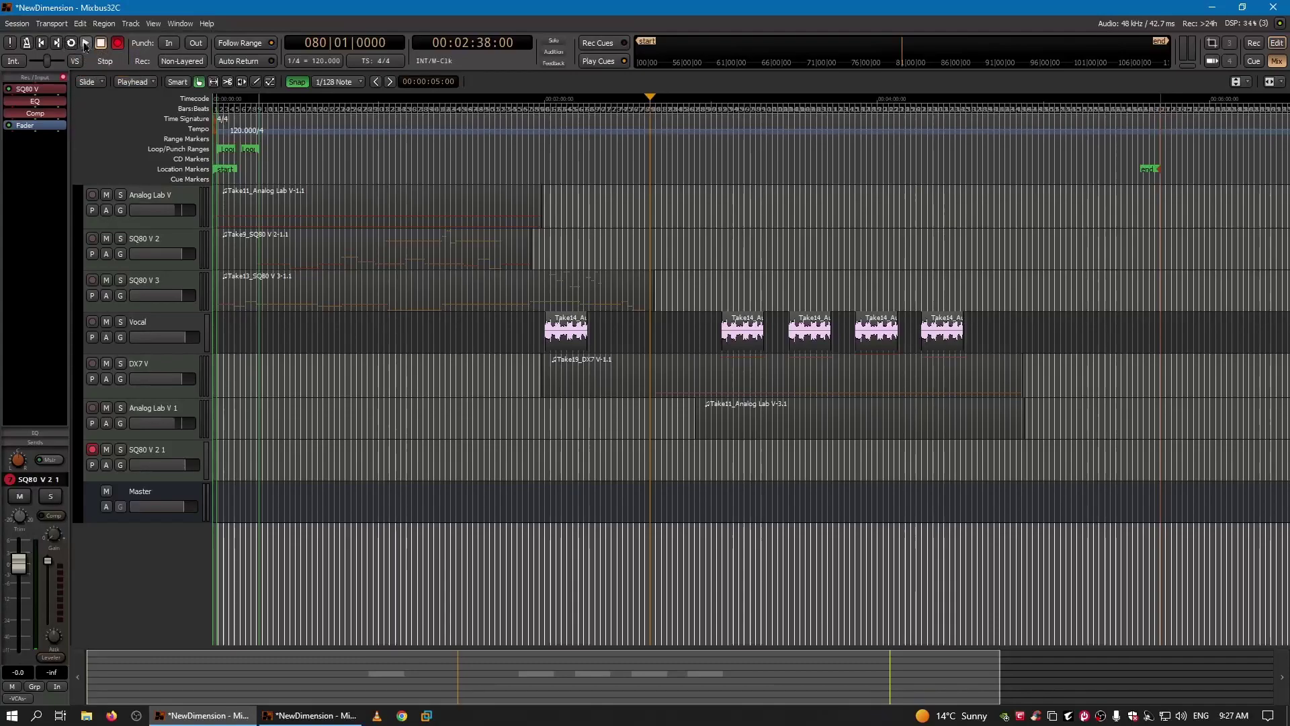
pyautogui.click(86, 43)
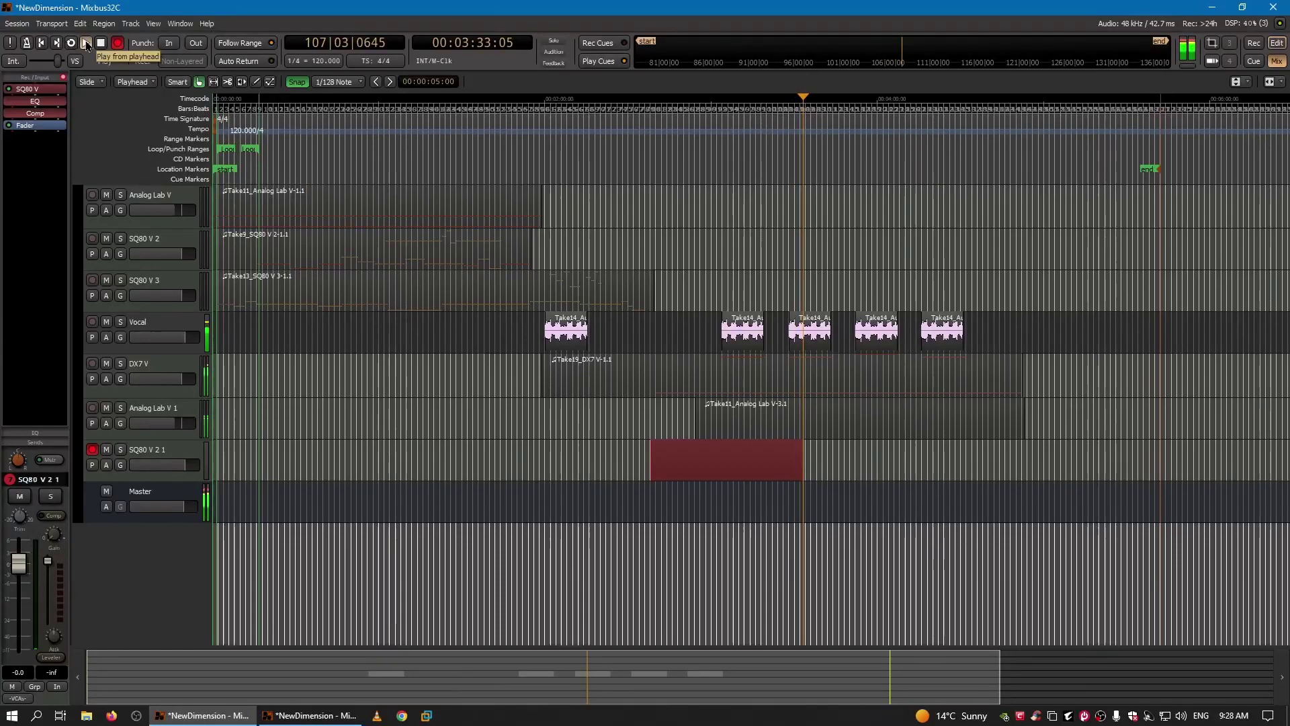
# Adjust the tape saturation drive on Mixbus 2 in the mixer while recording continues, and return to the editor
pyautogui.click(313, 716)
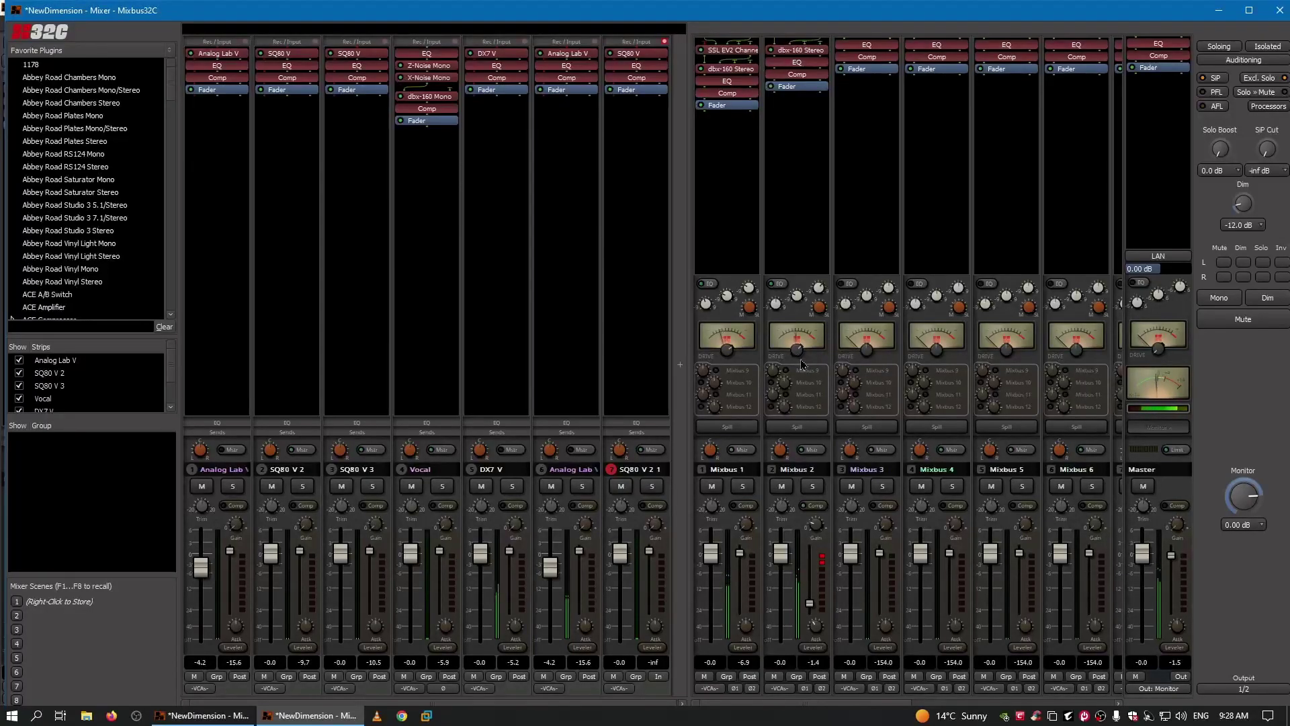
pyautogui.moveTo(798, 356); pyautogui.dragTo(799, 360)
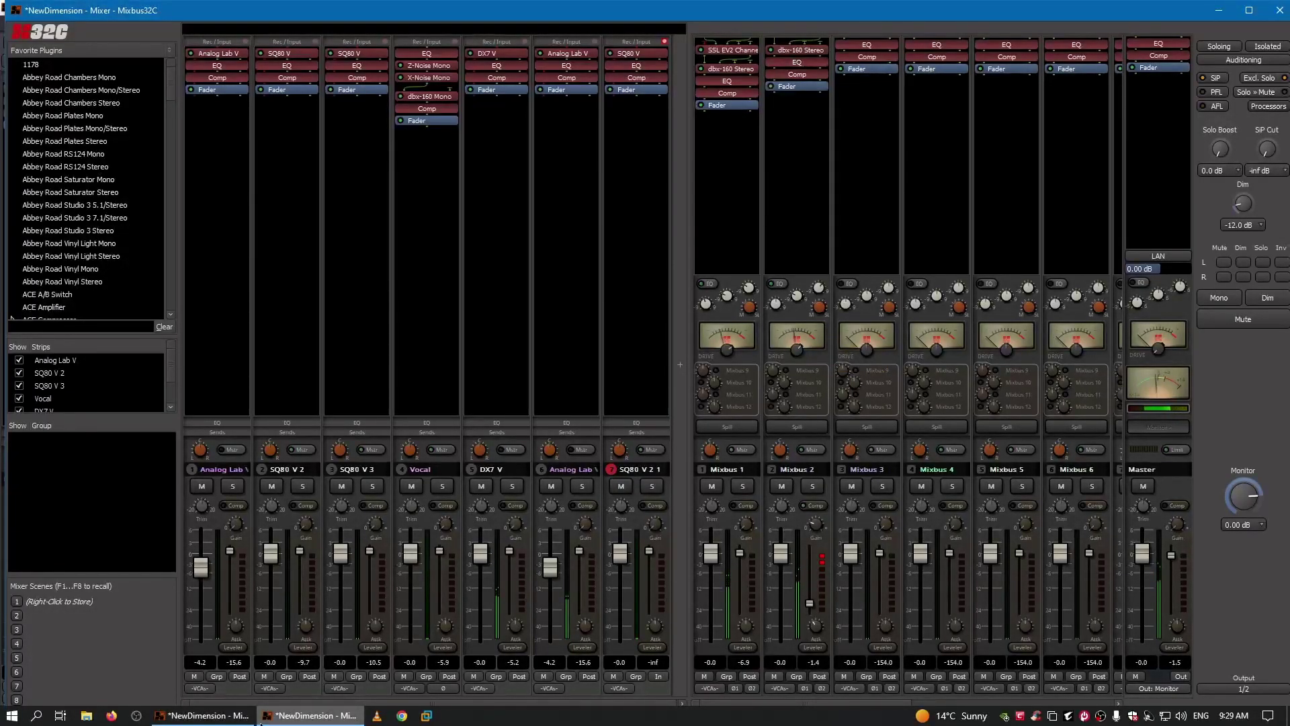
pyautogui.click(222, 719)
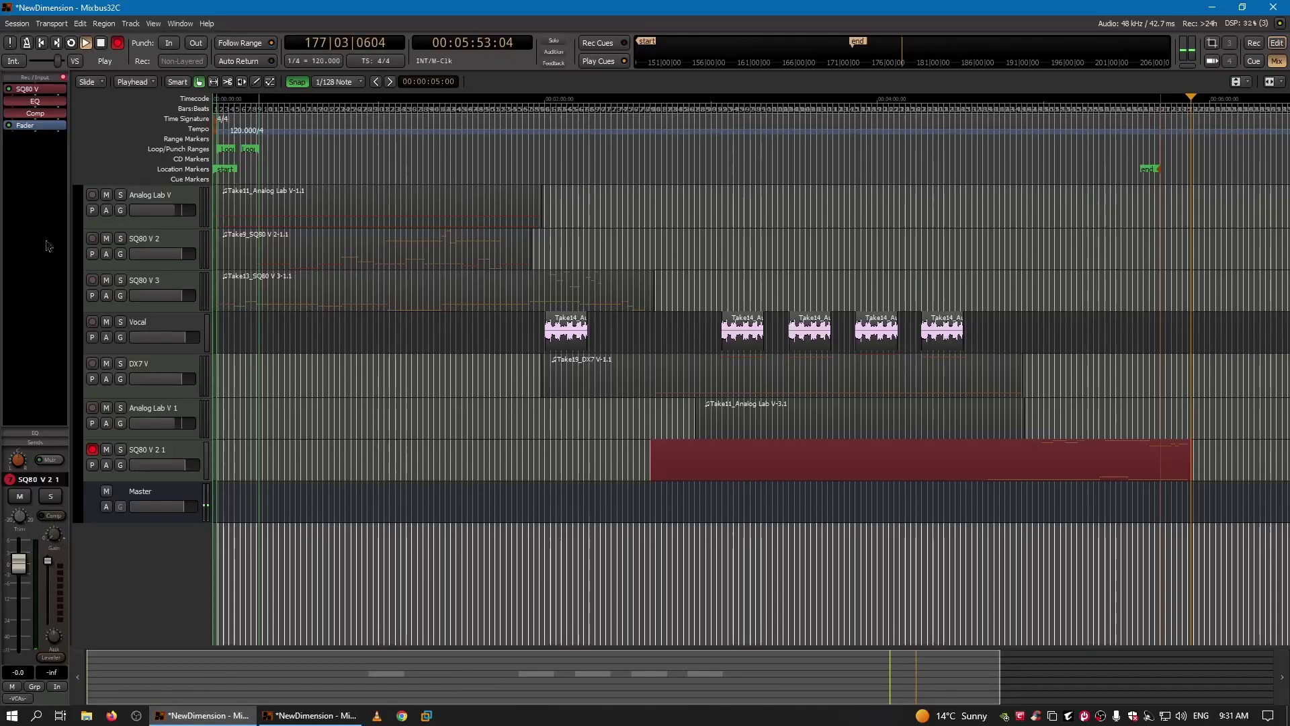
# Stop recording at about 00:05:54:11 and move the playhead to 00:04:38:00, near the new take's first notes
pyautogui.click(101, 42)
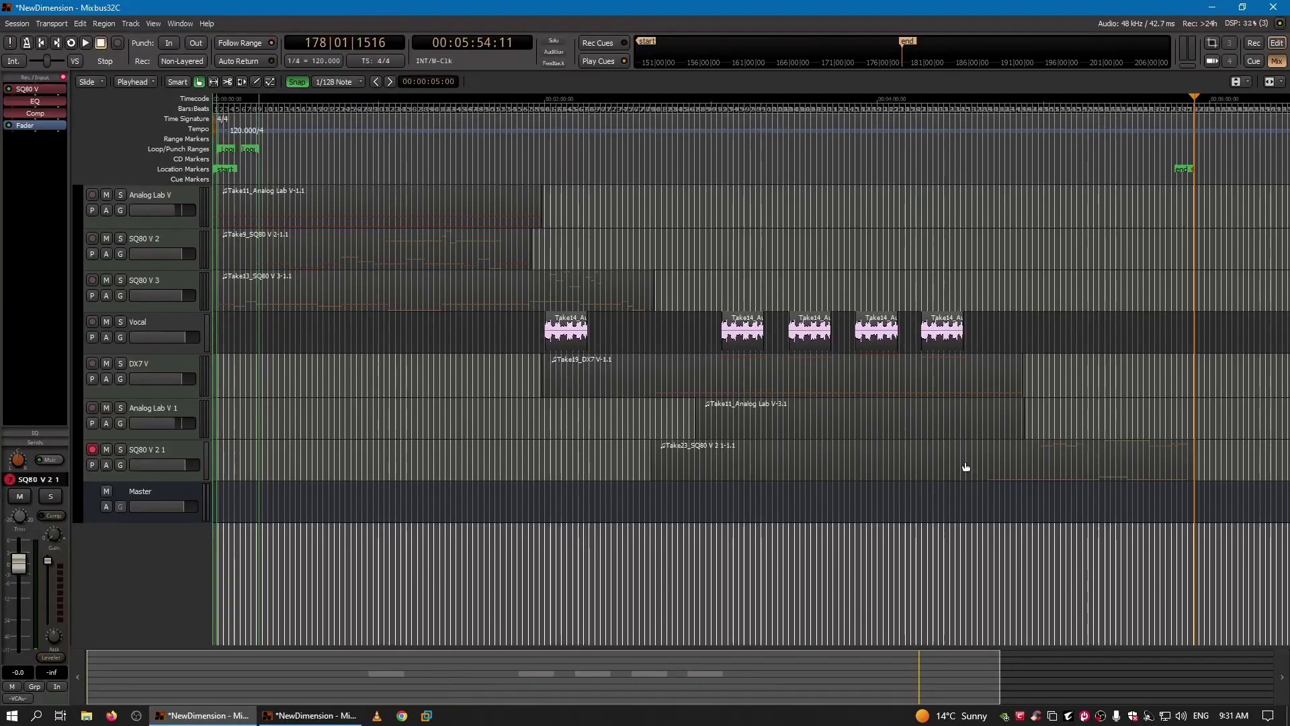
pyautogui.press('l')
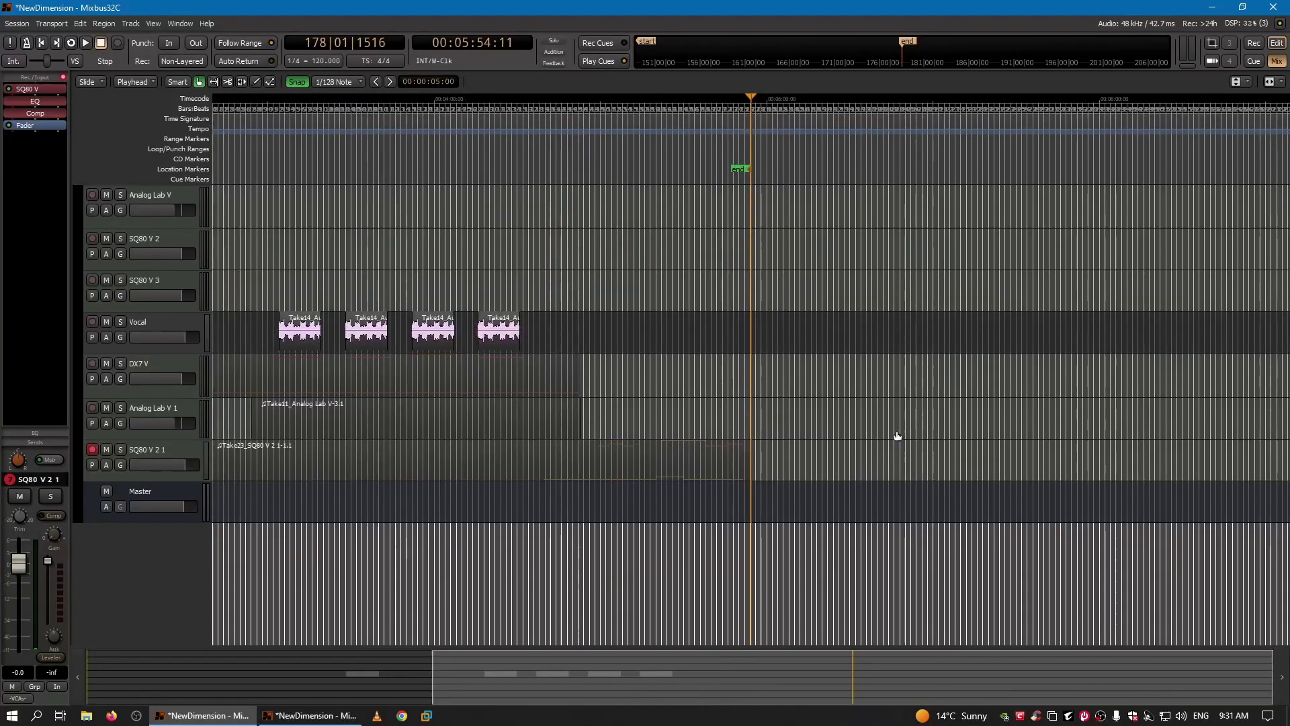
pyautogui.press('-')
pyautogui.click(510, 115)
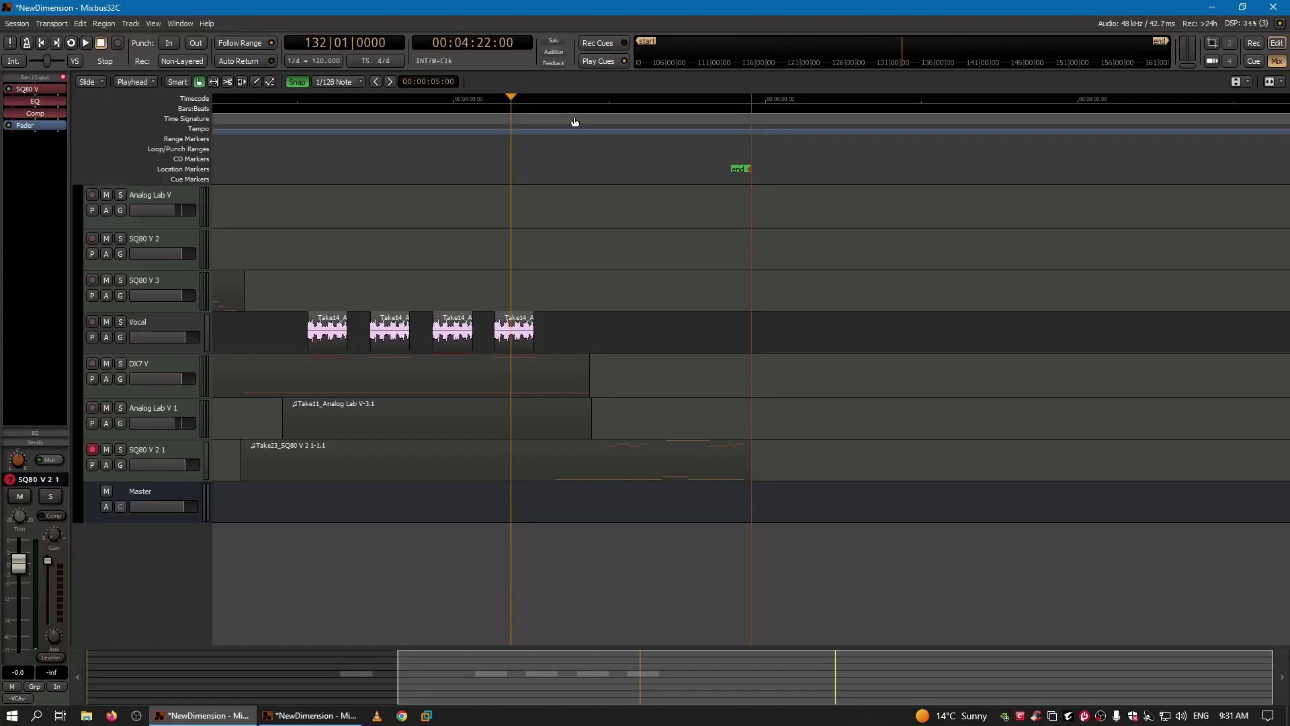
pyautogui.click(554, 110)
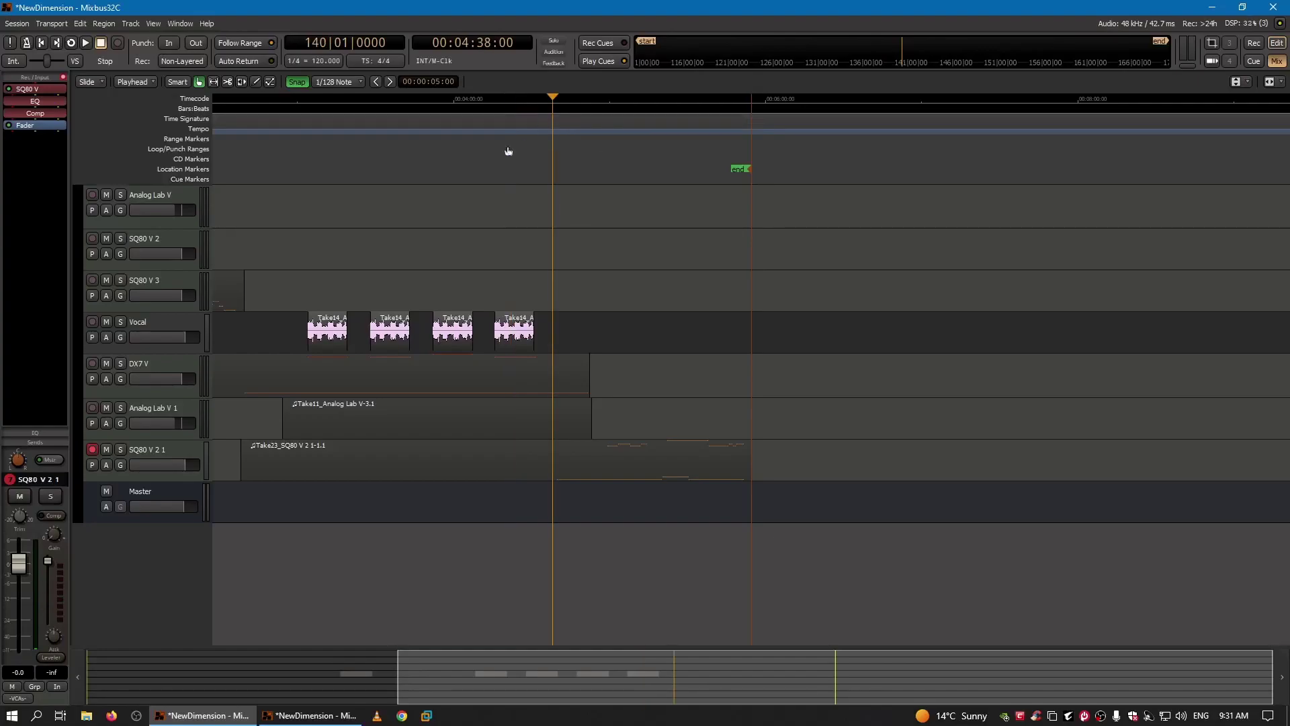
# Trim the start of the Take23 region on the SQ80 V 2 1 track to about bar 132
pyautogui.click(312, 453)
pyautogui.moveTo(249, 454); pyautogui.dragTo(514, 463)
pyautogui.press('=')
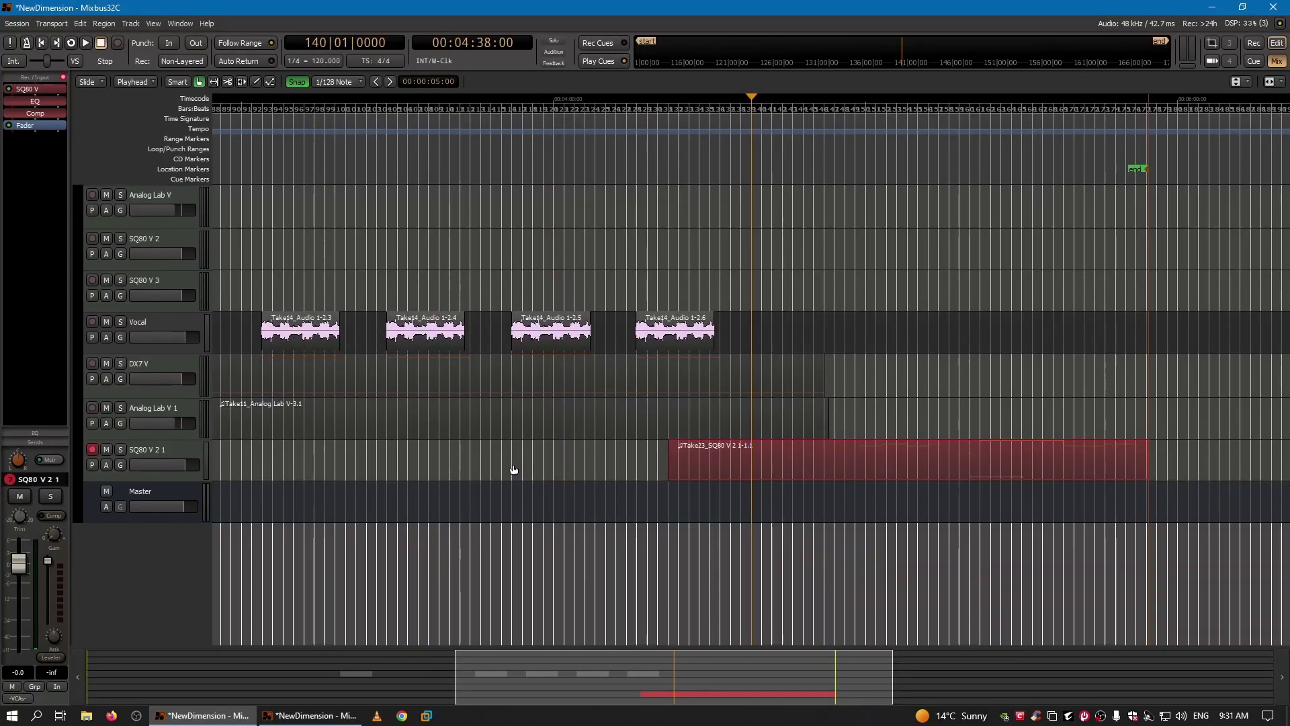
pyautogui.press('=')
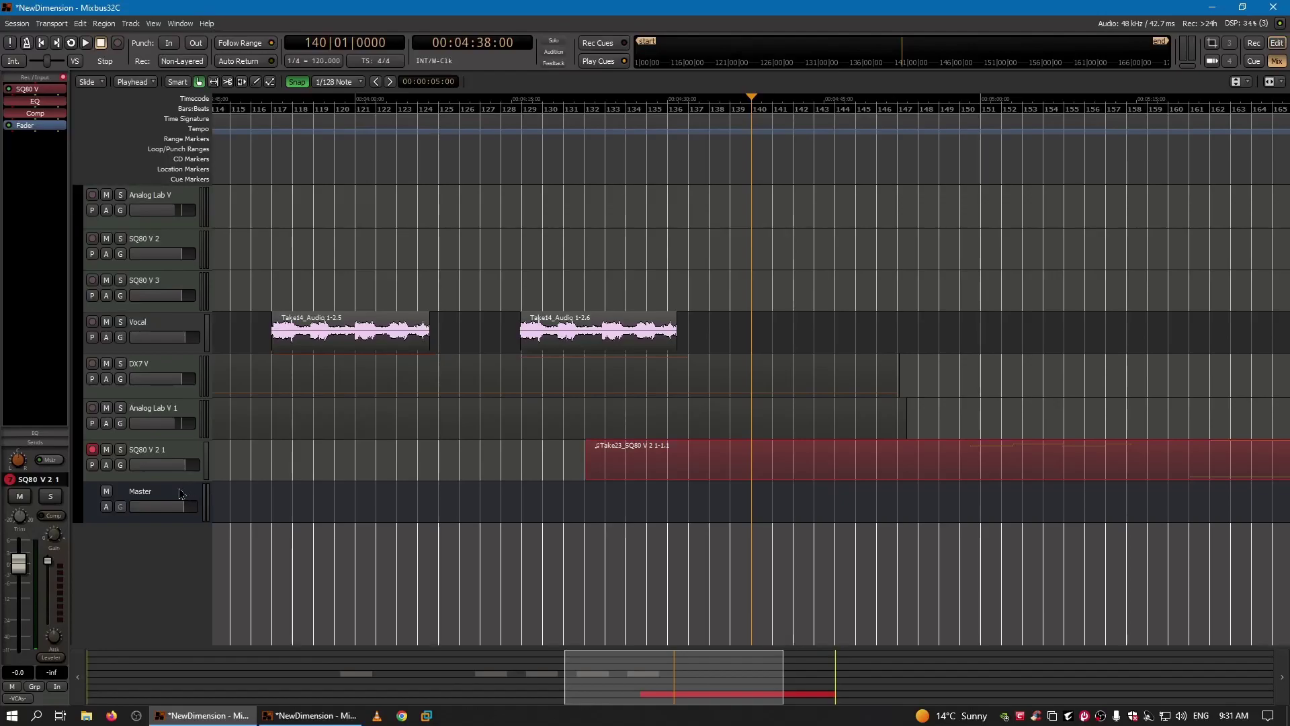
# Enlarge the SQ80 V 2 1 track, place the playhead at 00:04:39:22 just before the first note, and trim the region's start to about there
pyautogui.moveTo(186, 481); pyautogui.dragTo(193, 584)
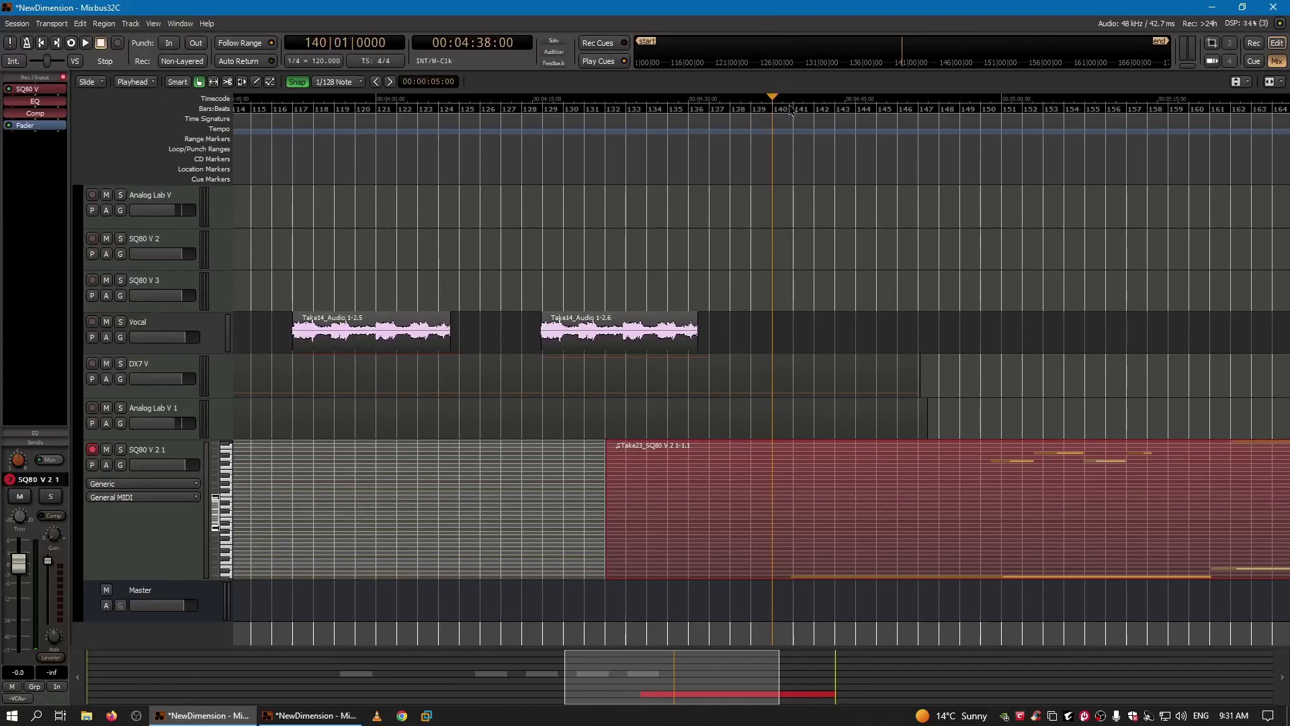
pyautogui.scroll(5, 790, 110)
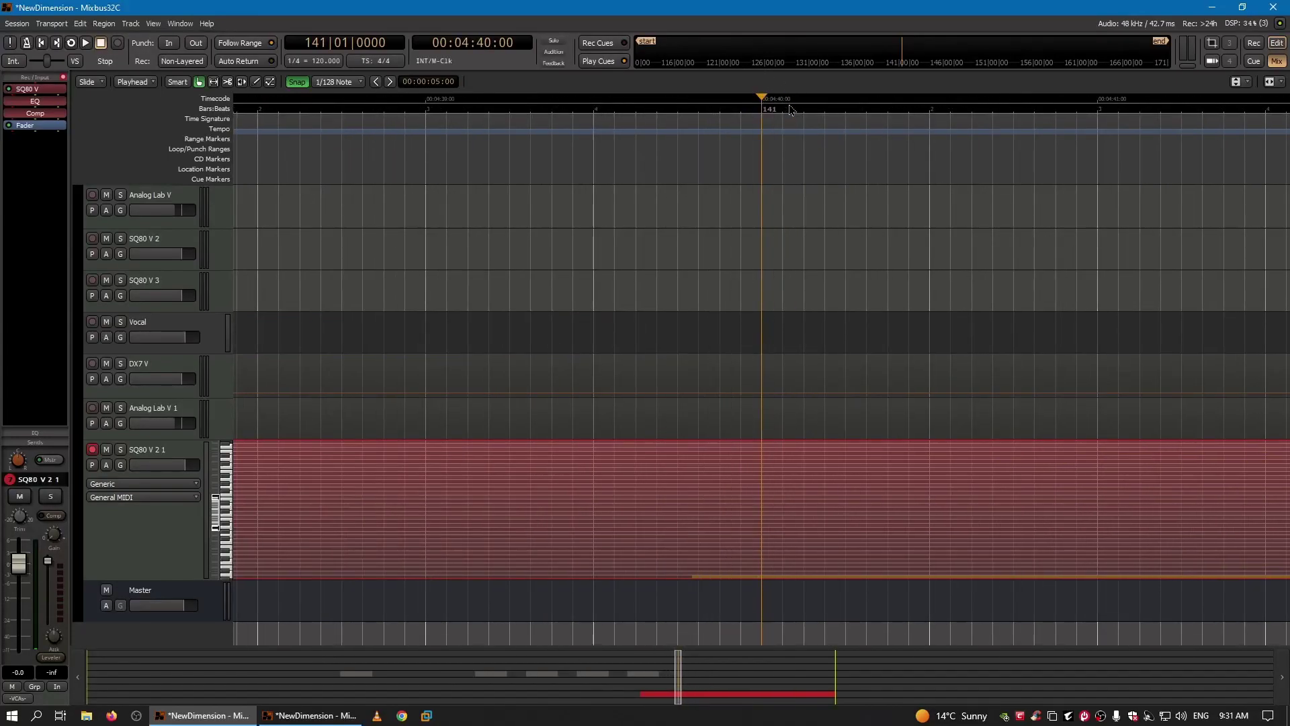
pyautogui.click(692, 113)
pyautogui.moveTo(692, 113)
pyautogui.mouseDown()
pyautogui.moveTo(675, 114)
pyautogui.moveTo(686, 120)
pyautogui.mouseUp()
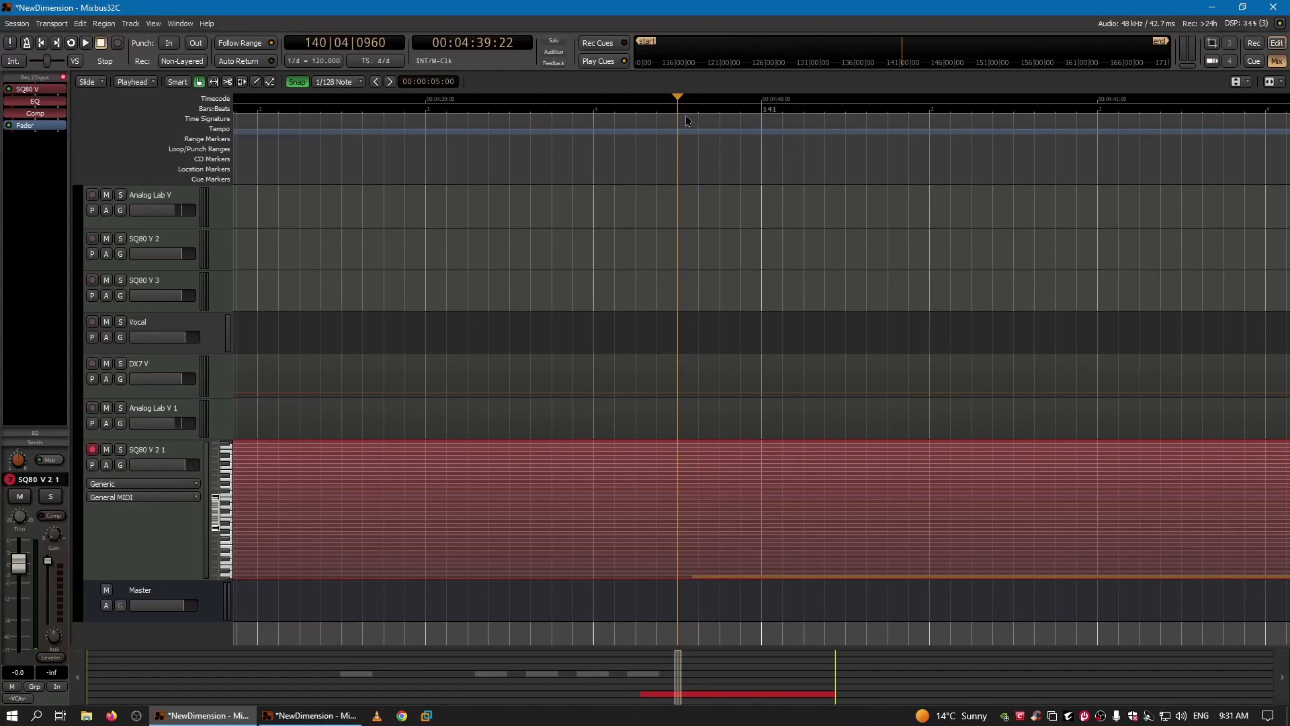
pyautogui.scroll(-5, 686, 114)
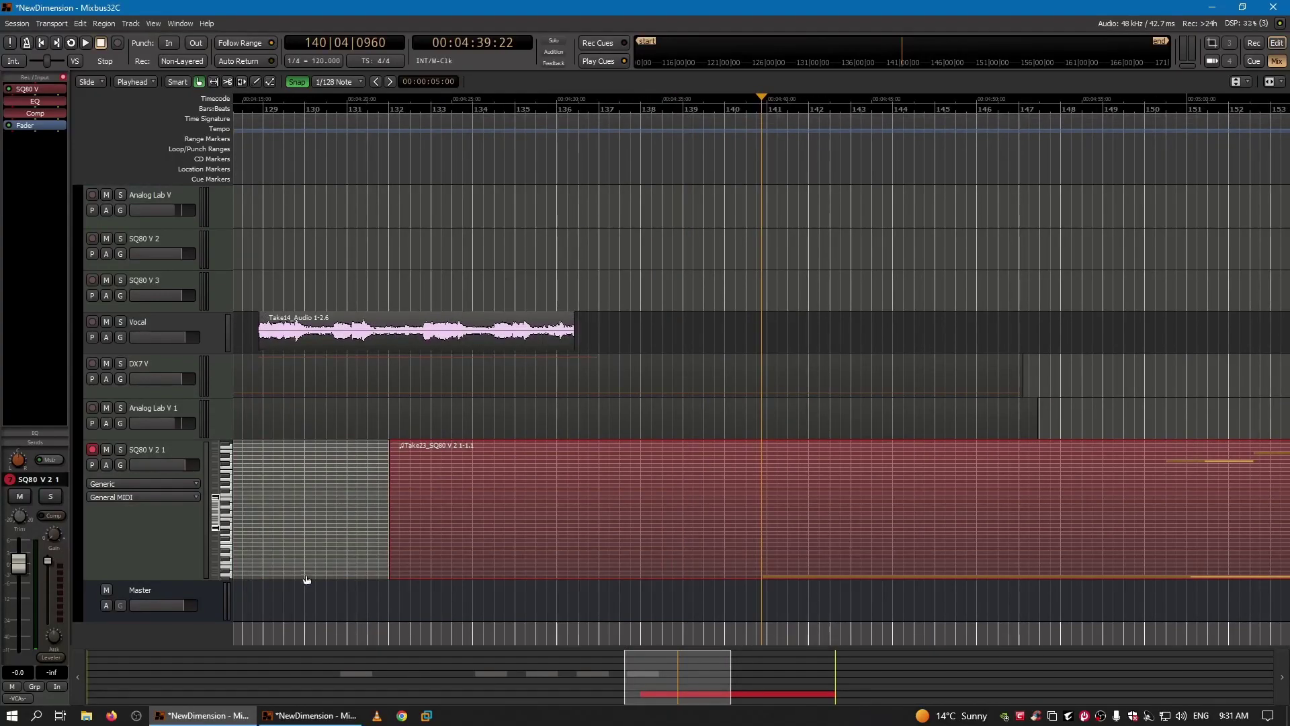
pyautogui.moveTo(398, 501); pyautogui.dragTo(760, 506)
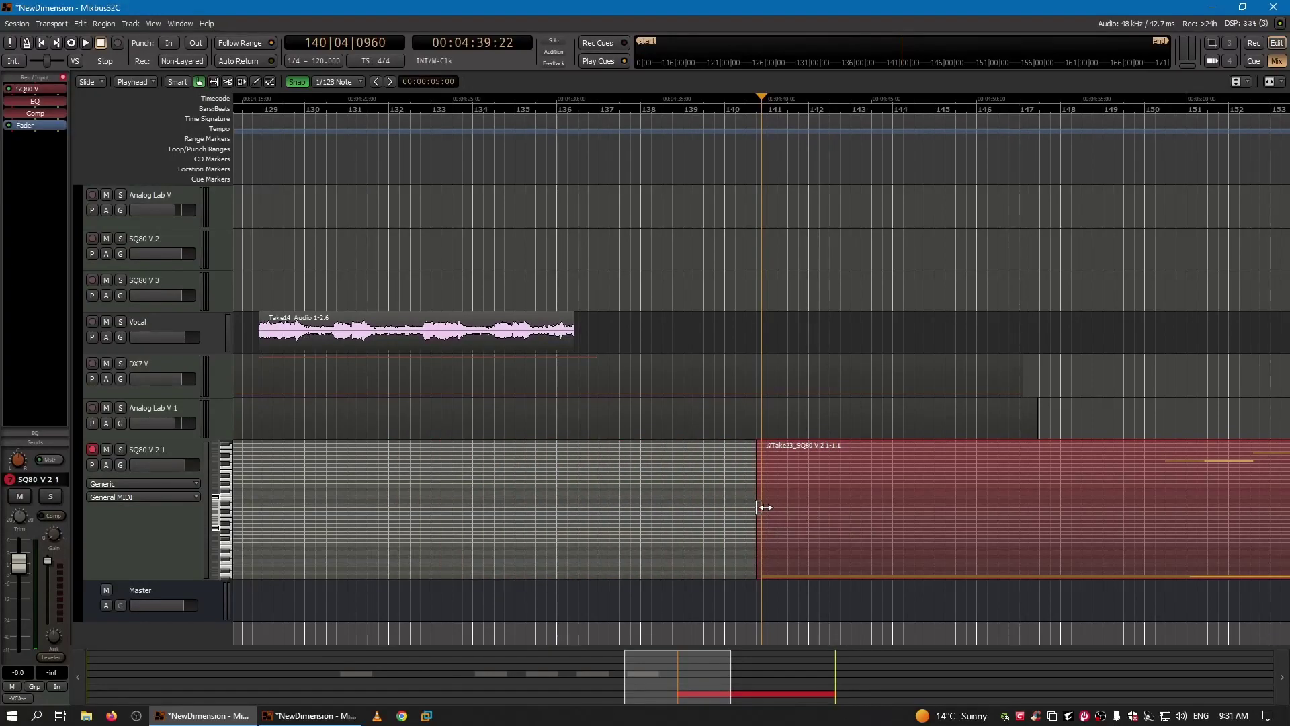
# Fine-trim the Take23 region's start to the playhead at 00:04:39:23, and shrink the SQ80 V 2 1 track back to its compact height
pyautogui.scroll(5, 760, 506)
pyautogui.scroll(3, 760, 506)
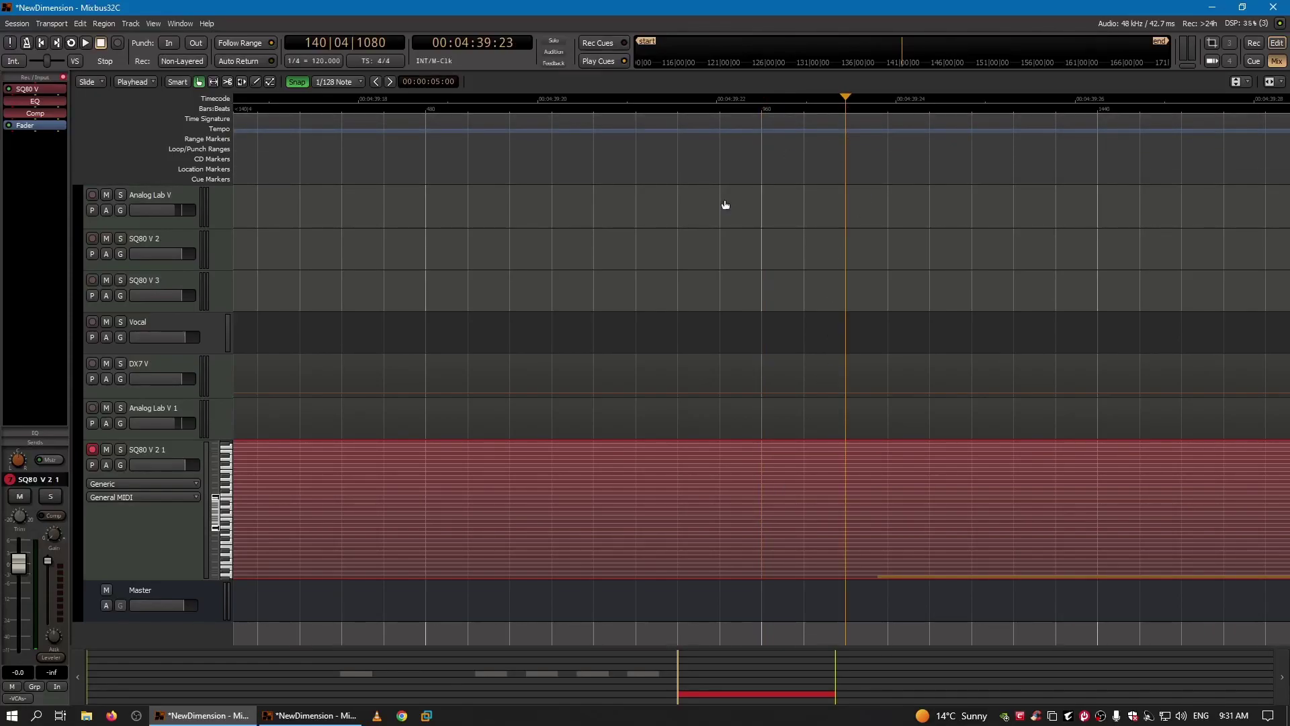
pyautogui.scroll(-1, 726, 205)
pyautogui.moveTo(396, 528); pyautogui.dragTo(782, 527)
pyautogui.scroll(-8, 776, 527)
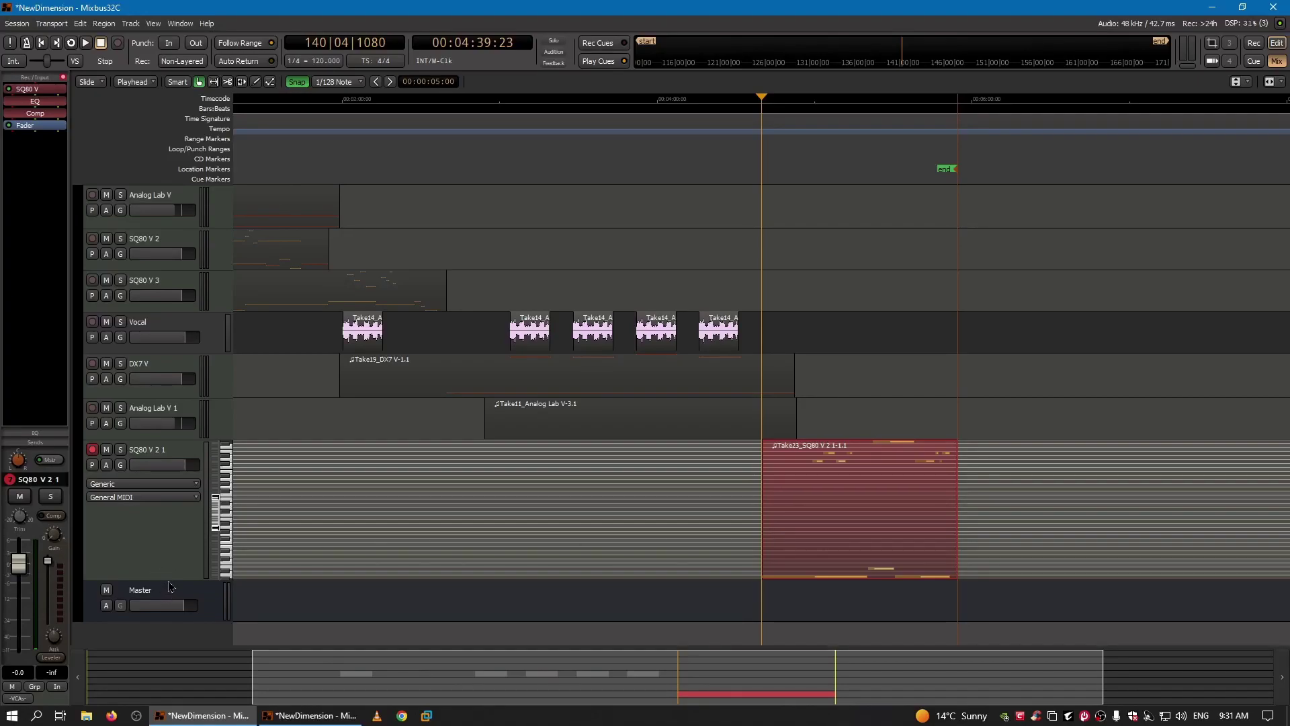
pyautogui.moveTo(169, 574); pyautogui.dragTo(181, 480)
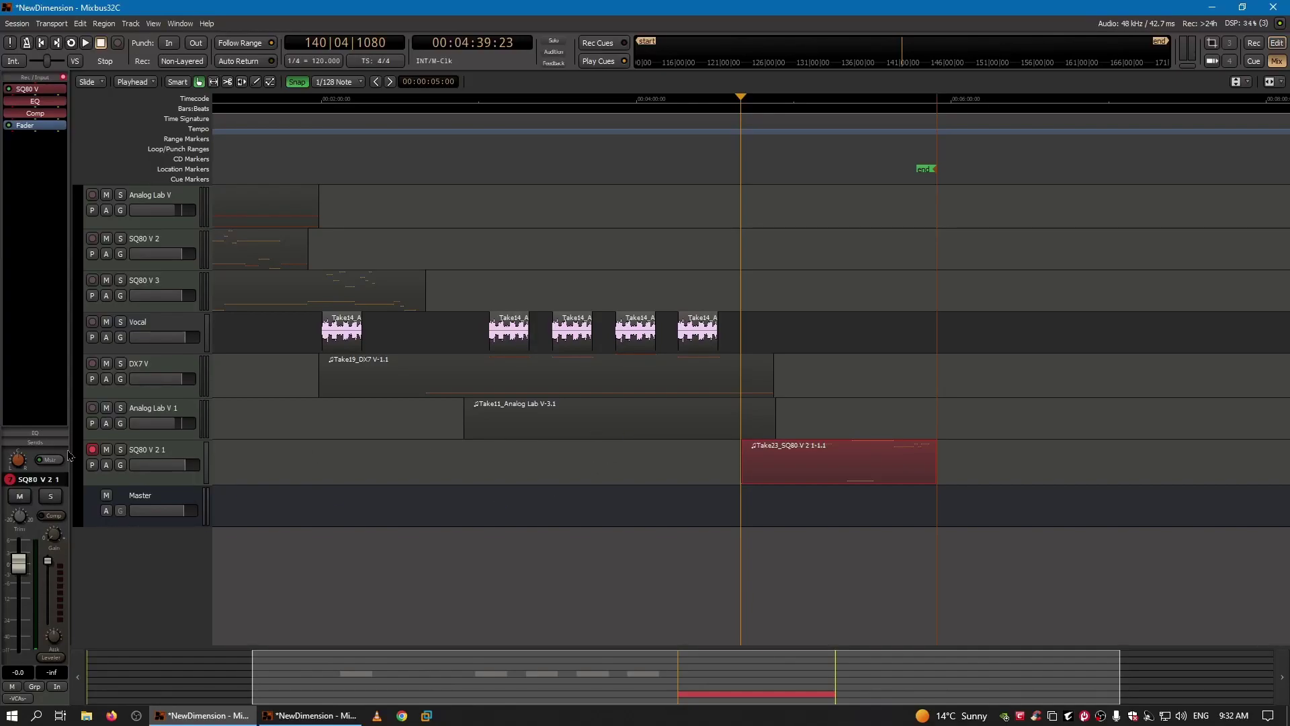
# Duplicate the Analog Lab V 1 track once, copying its playlist and inserting the duplicate last
pyautogui.rightClick(166, 409)
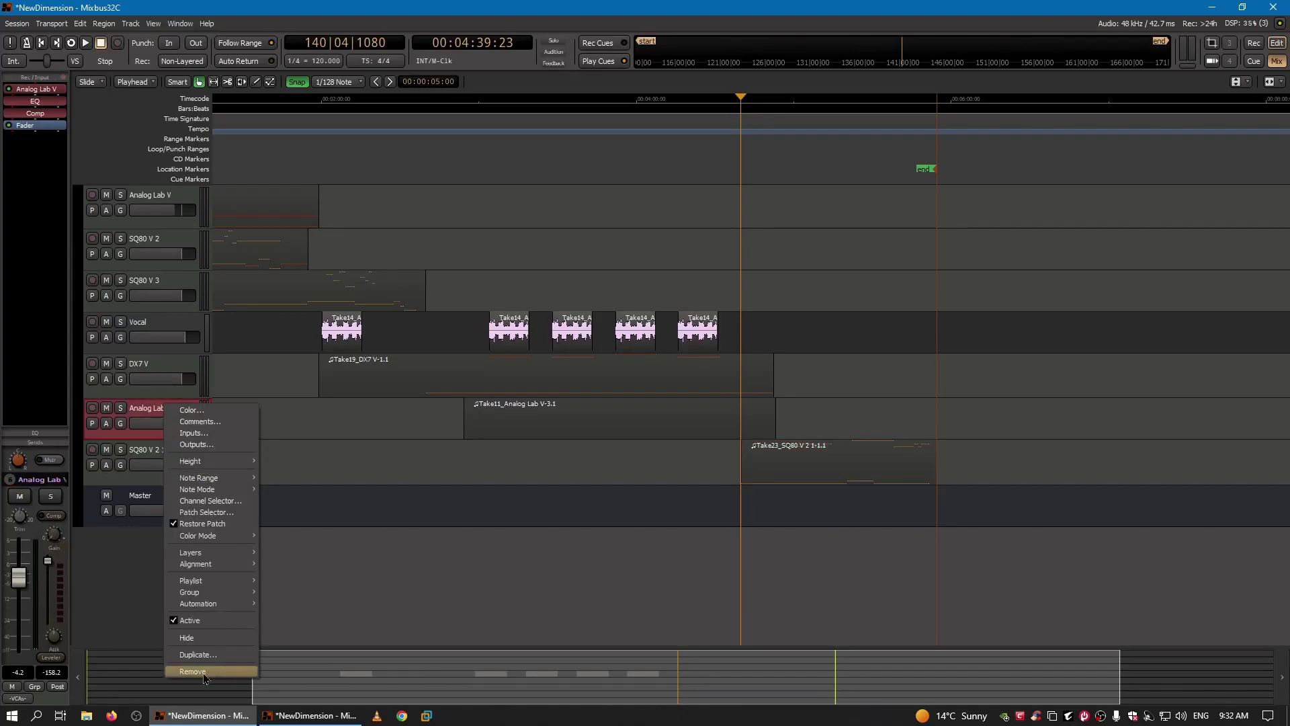
pyautogui.click(199, 654)
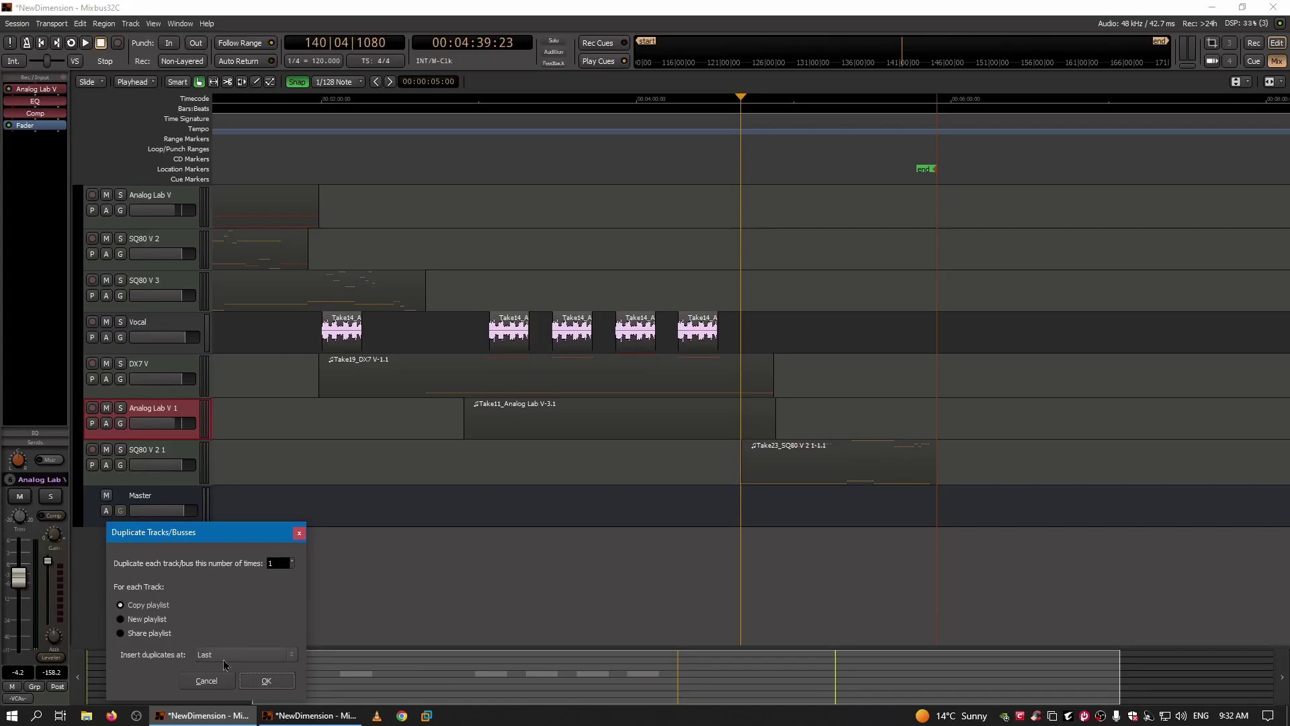
pyautogui.click(264, 681)
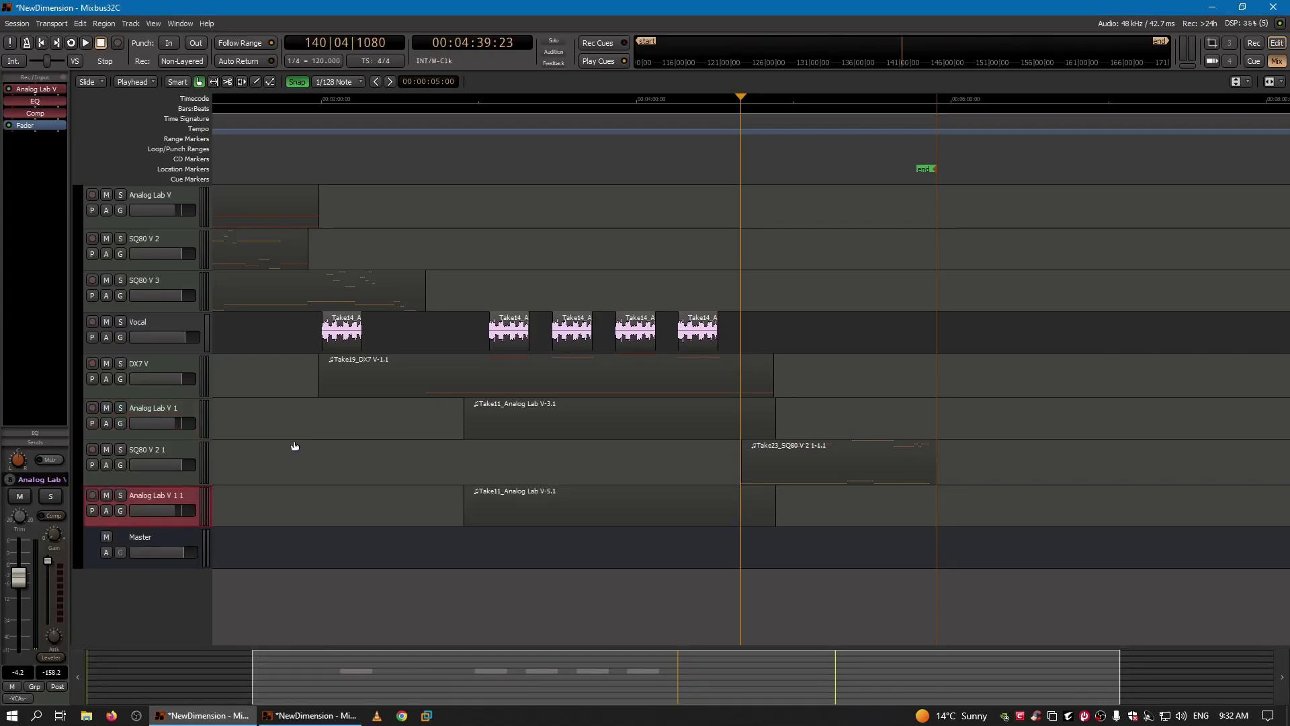
# Try the duplicated track's Take11_Analog Lab V-5.1 region at bar 141 beneath the SQ80 take's start, and play back briefly
pyautogui.moveTo(617, 515); pyautogui.dragTo(897, 516)
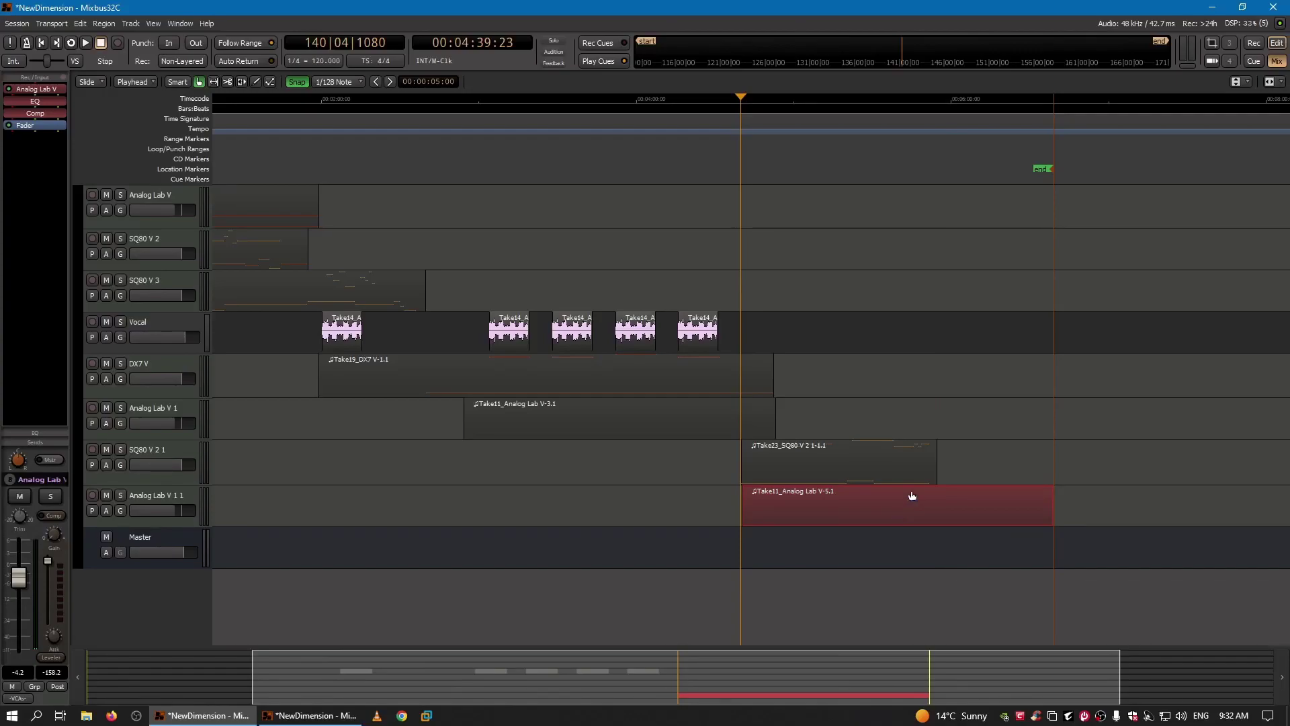
pyautogui.press('=')
pyautogui.press('=')
pyautogui.press('=')
pyautogui.press('=')
pyautogui.press('=')
pyautogui.press('=')
pyautogui.press('=')
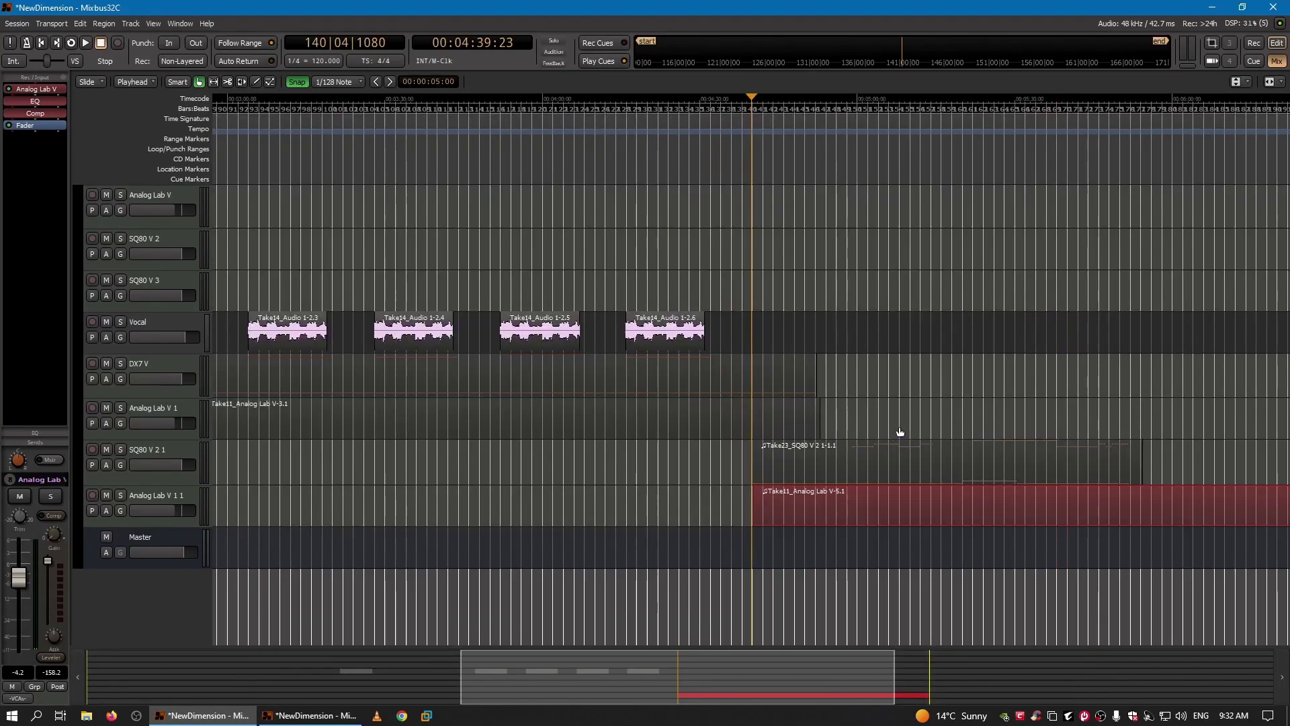
pyautogui.press('-')
pyautogui.press('-')
pyautogui.press('-')
pyautogui.press('-')
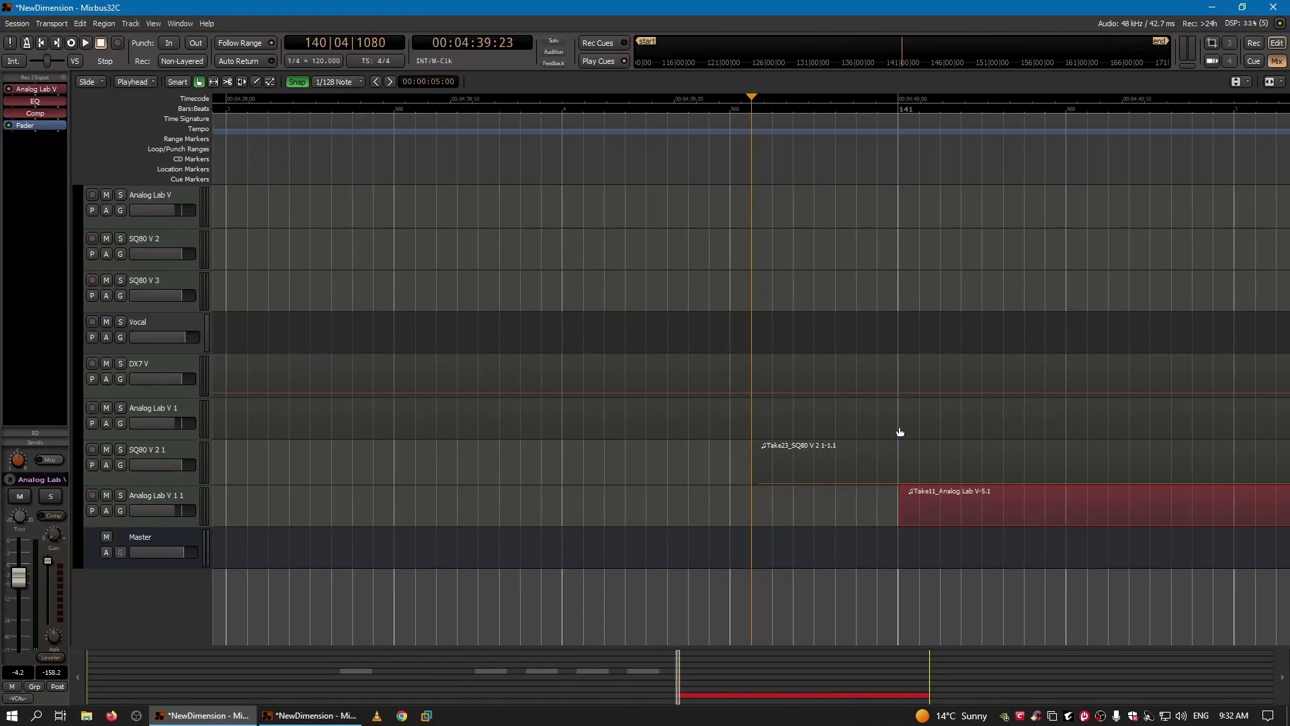
pyautogui.press('space')
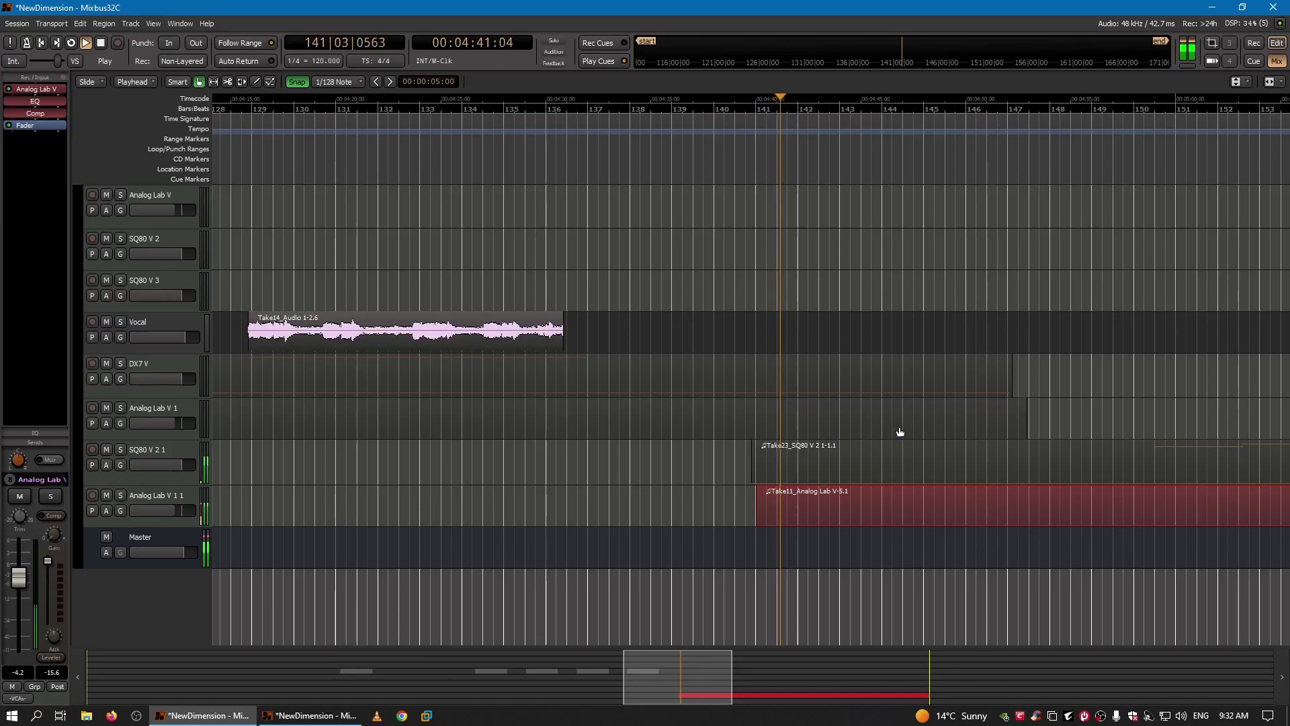
pyautogui.press('space')
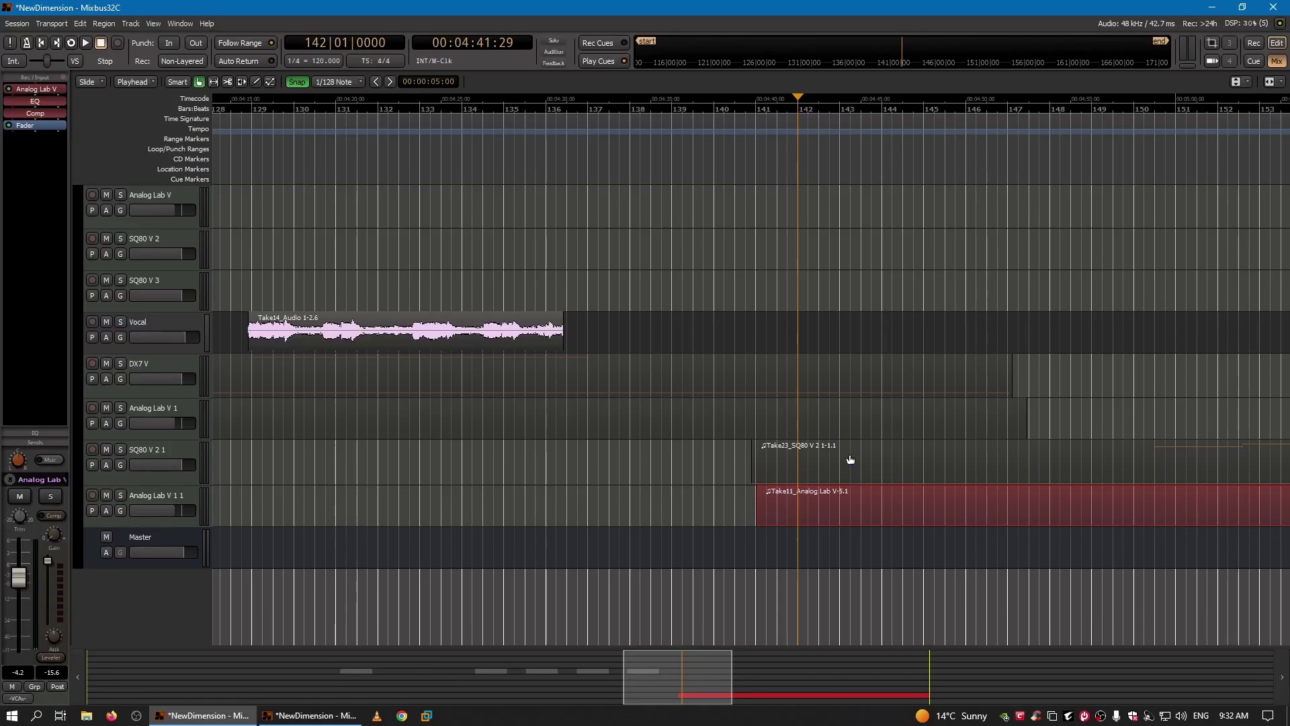
# Try the Take11_Analog Lab V-5.1 region at a later start near the middle of the SQ80 take, and play back the lead-in to 00:05:00:22
pyautogui.press('-')
pyautogui.press('-')
pyautogui.moveTo(846, 504); pyautogui.dragTo(931, 514)
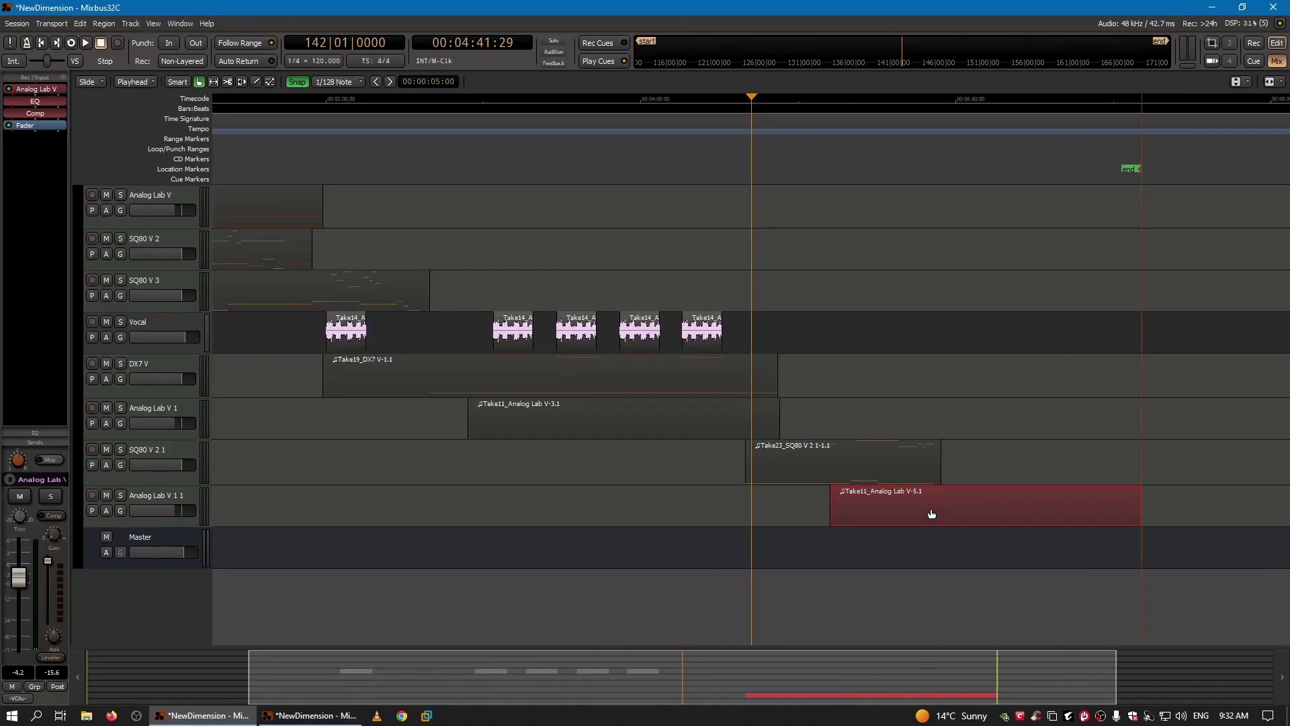
pyautogui.press('space')
pyautogui.click(737, 106)
pyautogui.press('space')
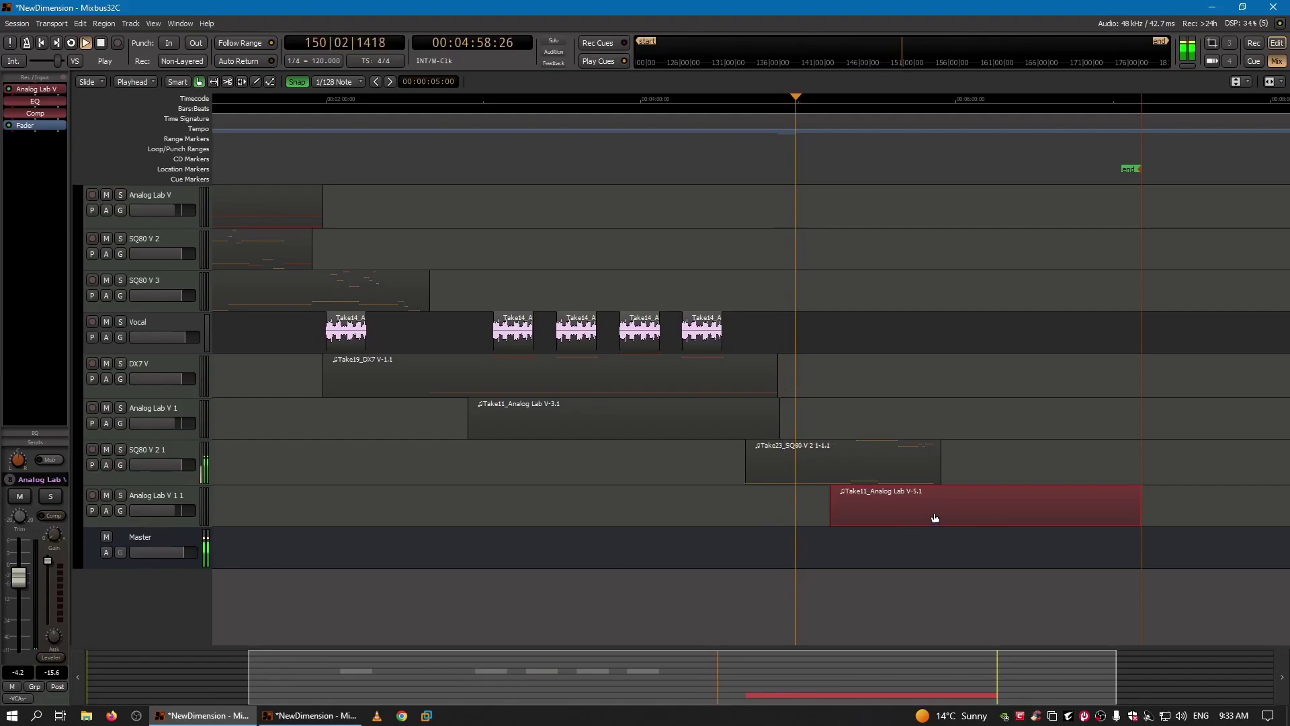
pyautogui.click(101, 42)
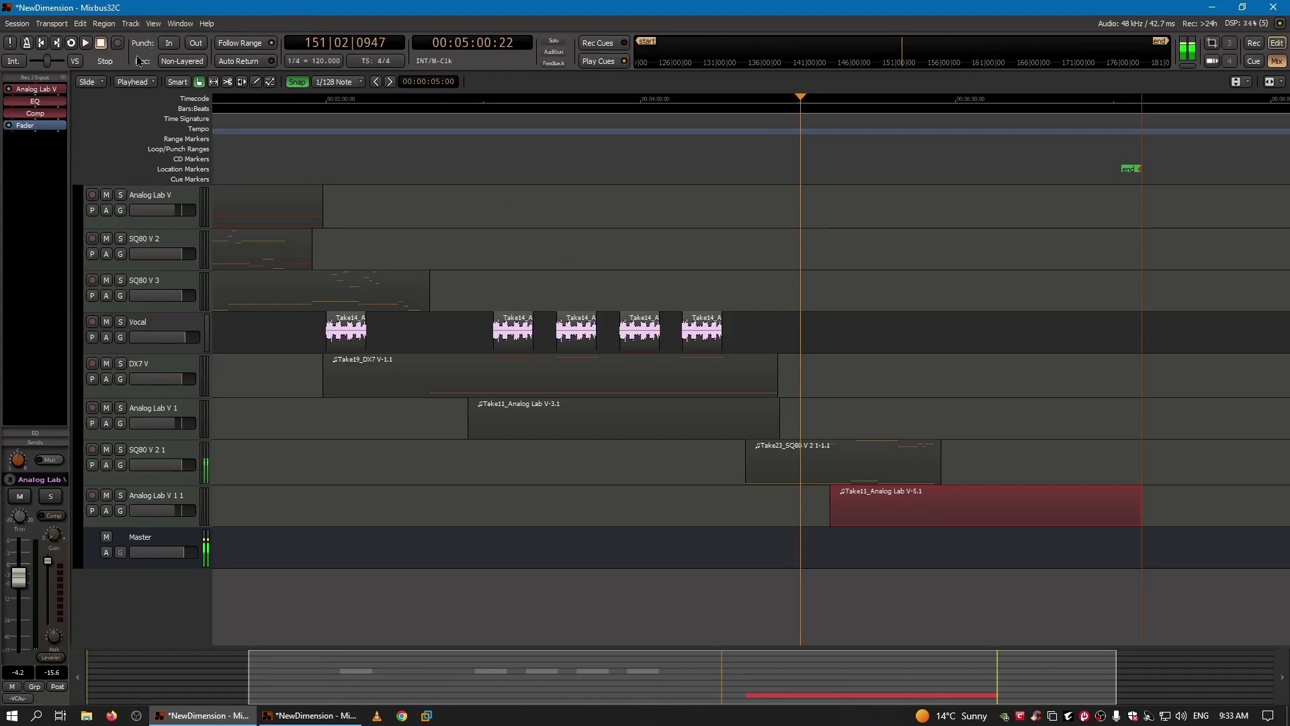
# Set the playhead to 00:04:59:00 and move the Take11_Analog Lab V-5.1 region's start to it
pyautogui.moveTo(910, 512); pyautogui.dragTo(885, 509)
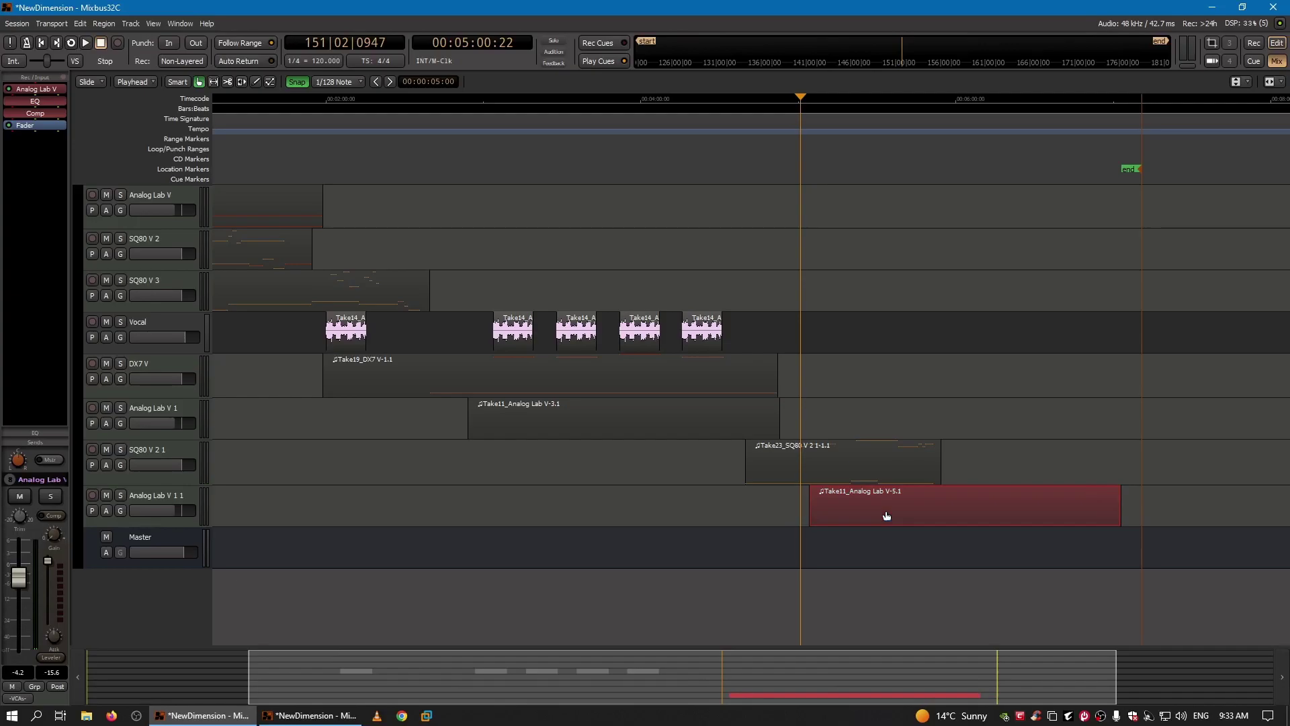
pyautogui.press('=')
pyautogui.press('=')
pyautogui.press('=')
pyautogui.press('=')
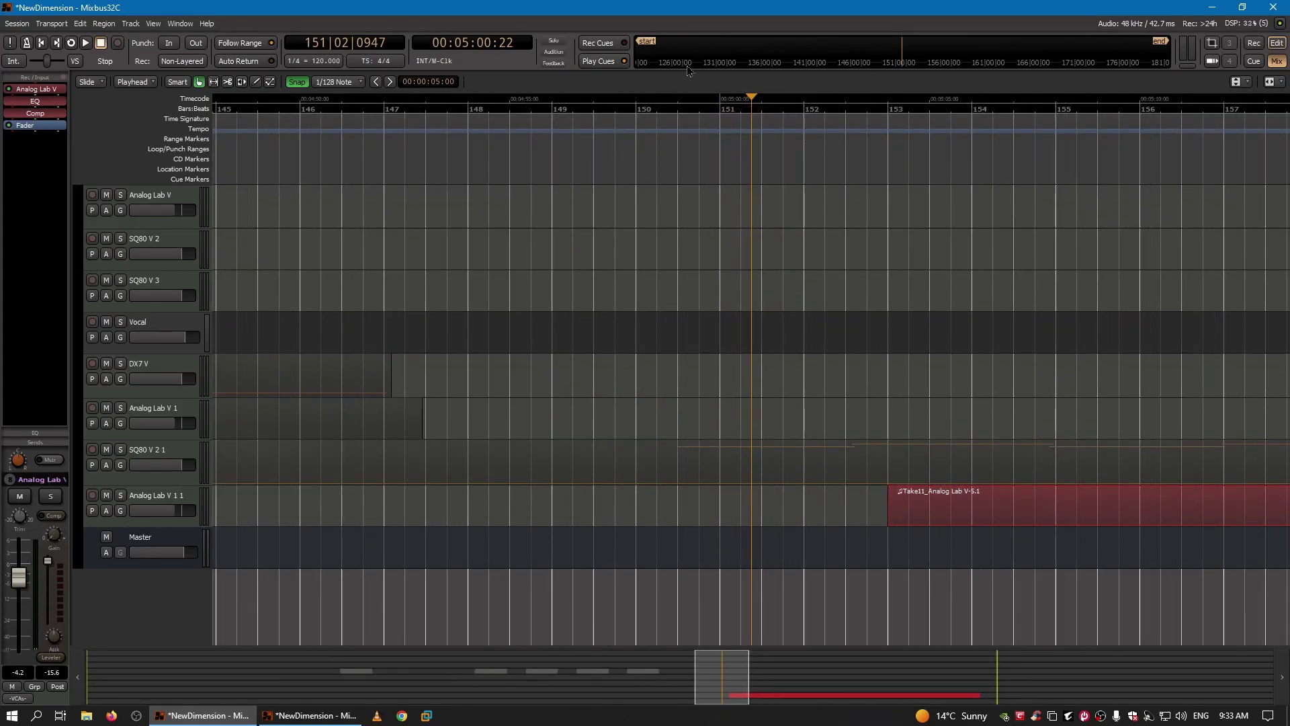
pyautogui.click(673, 117)
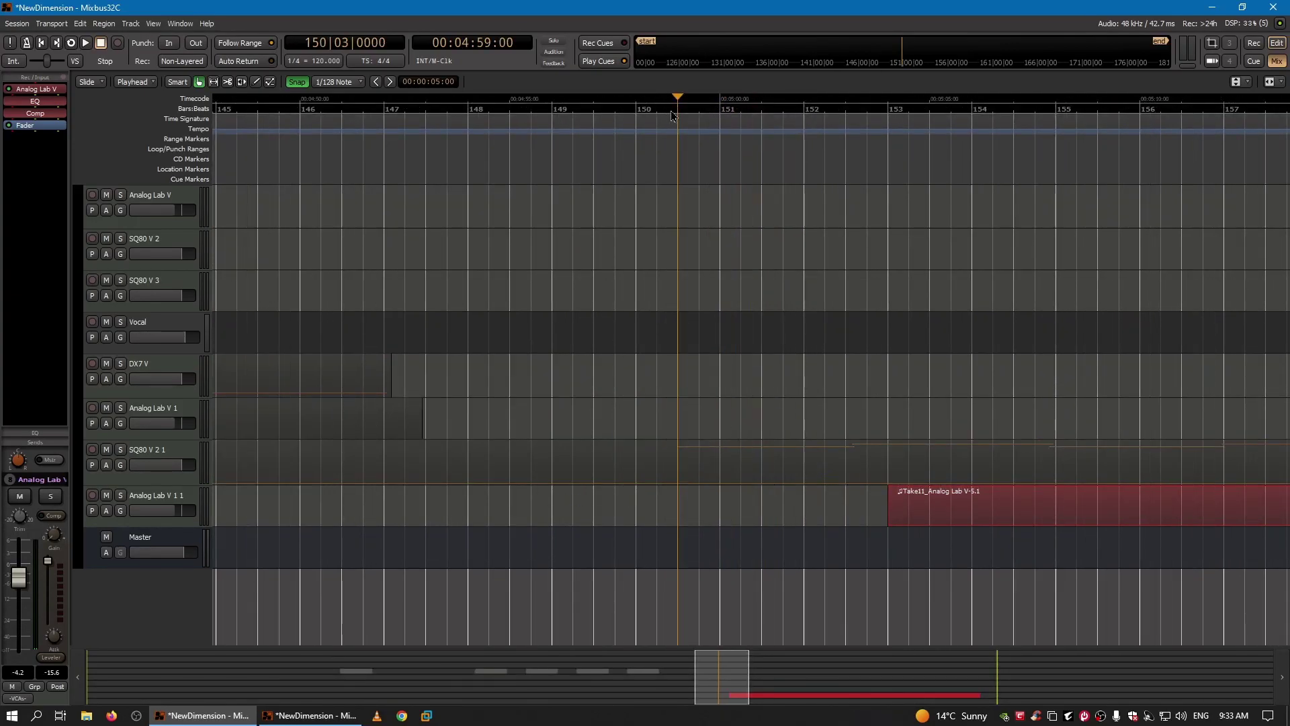
pyautogui.moveTo(1039, 494); pyautogui.dragTo(819, 499)
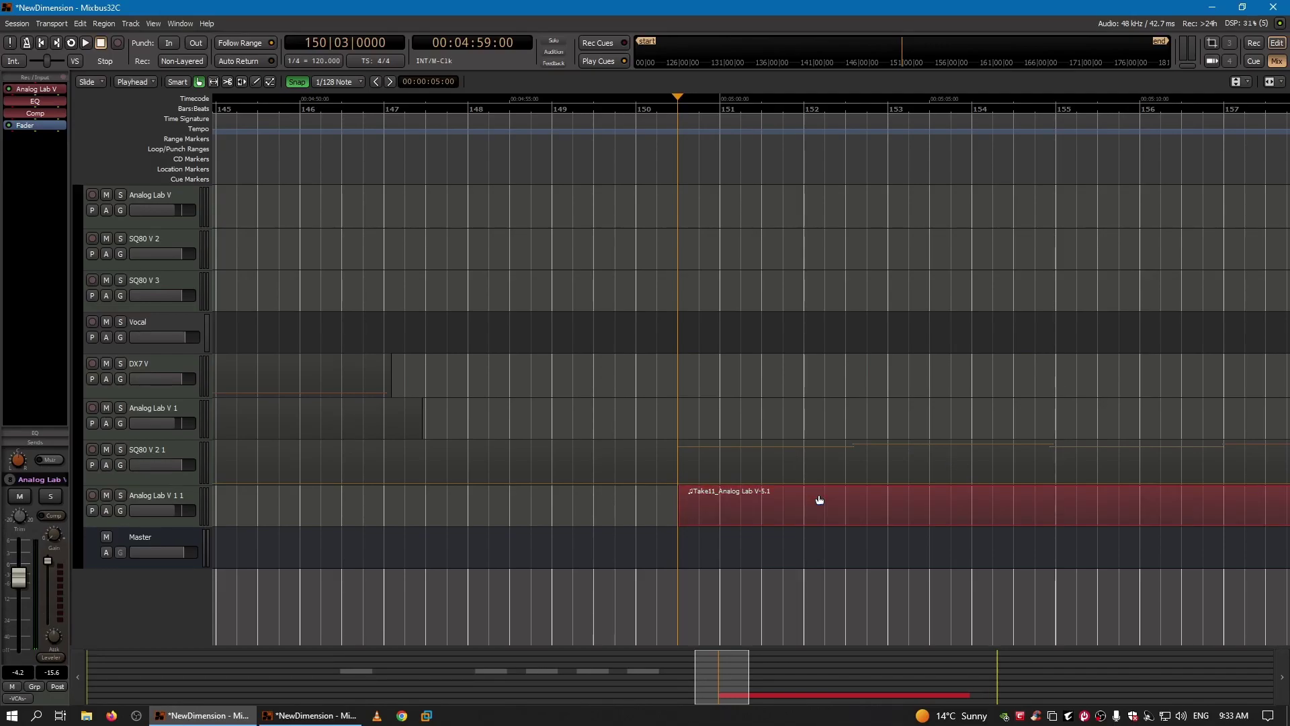
# Play back the section from about bar 139 to check how the Analog Lab V 1 1 region enters
pyautogui.press('-')
pyautogui.press('-')
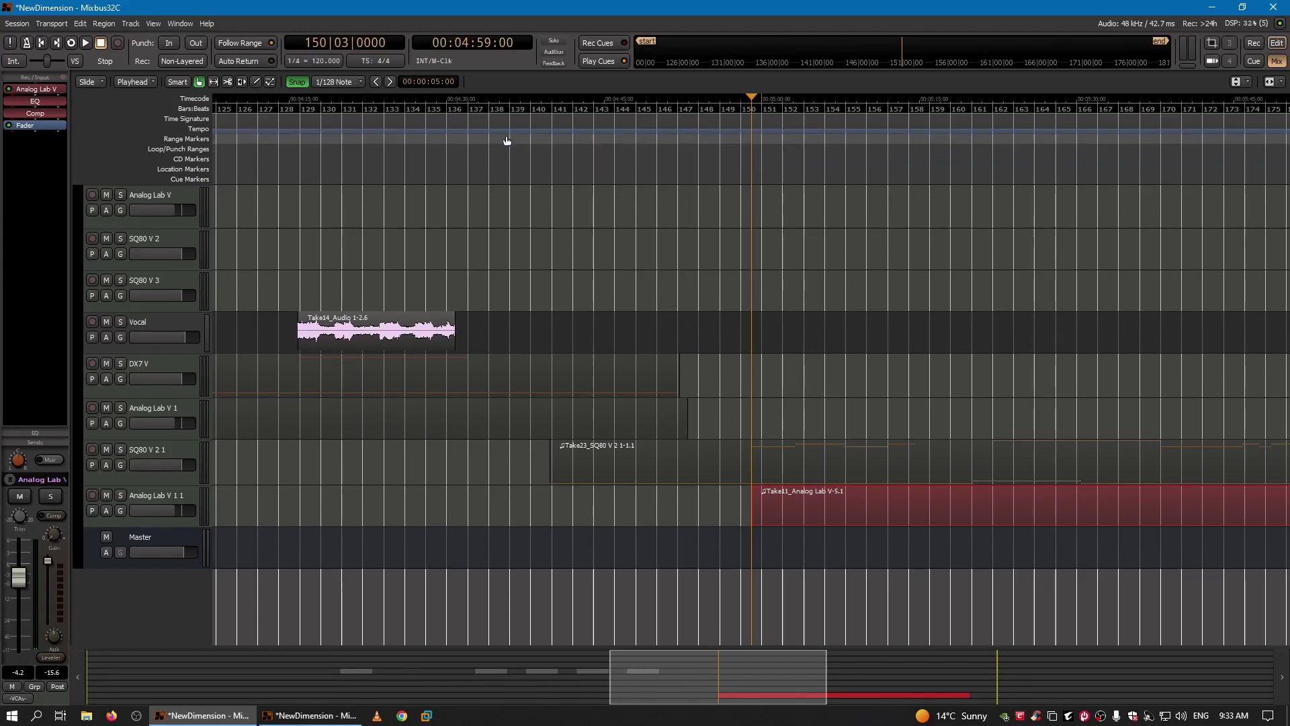
pyautogui.click(555, 104)
pyautogui.press('space')
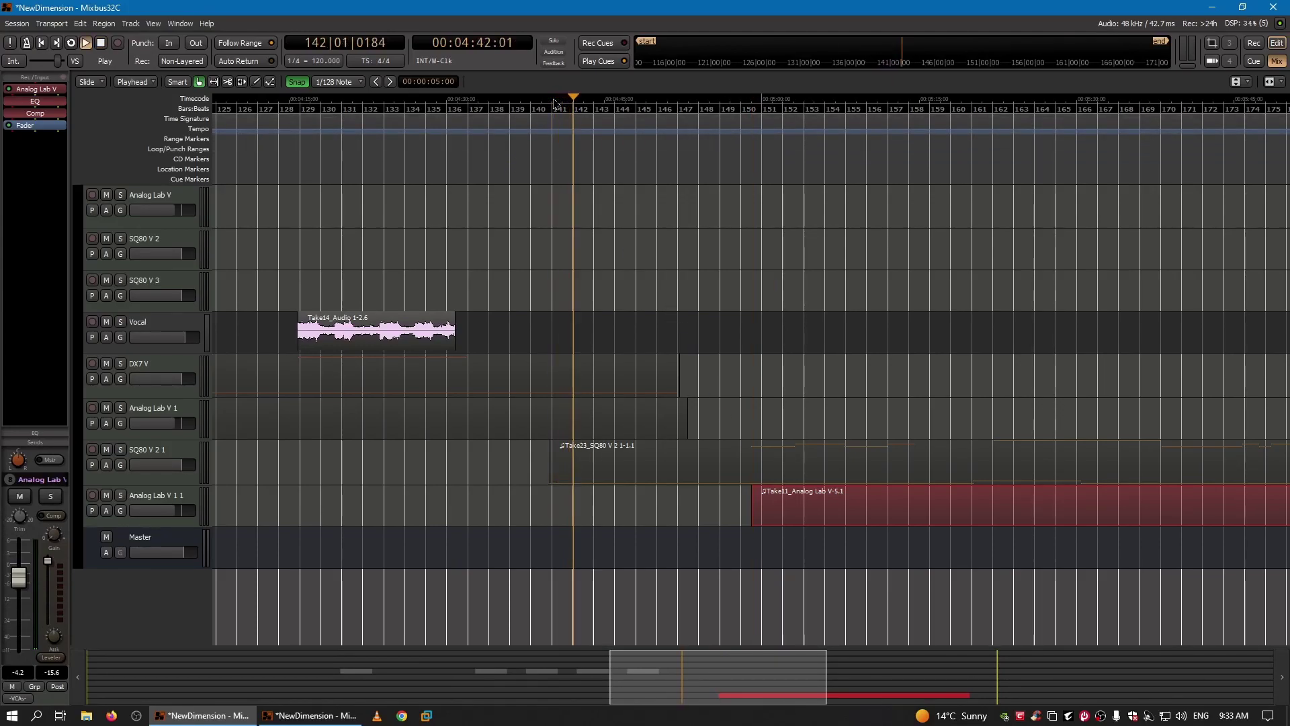
pyautogui.press('space')
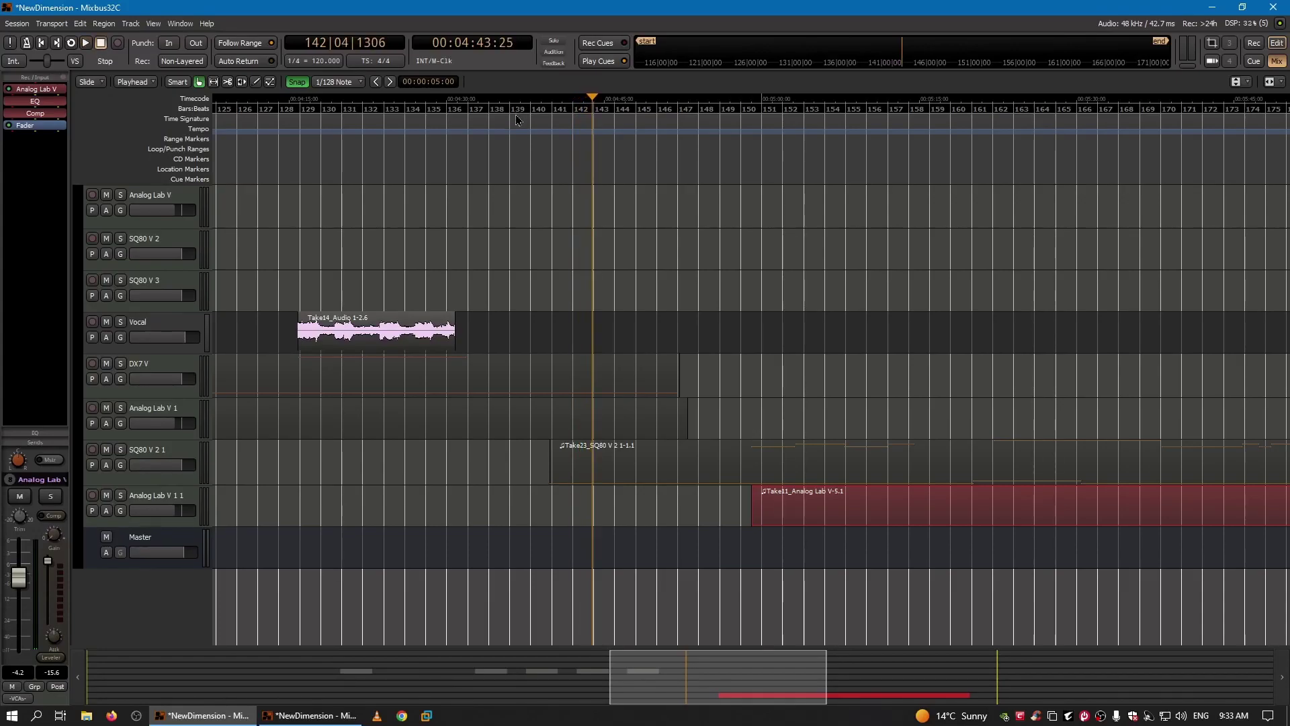
pyautogui.click(511, 108)
pyautogui.press('space')
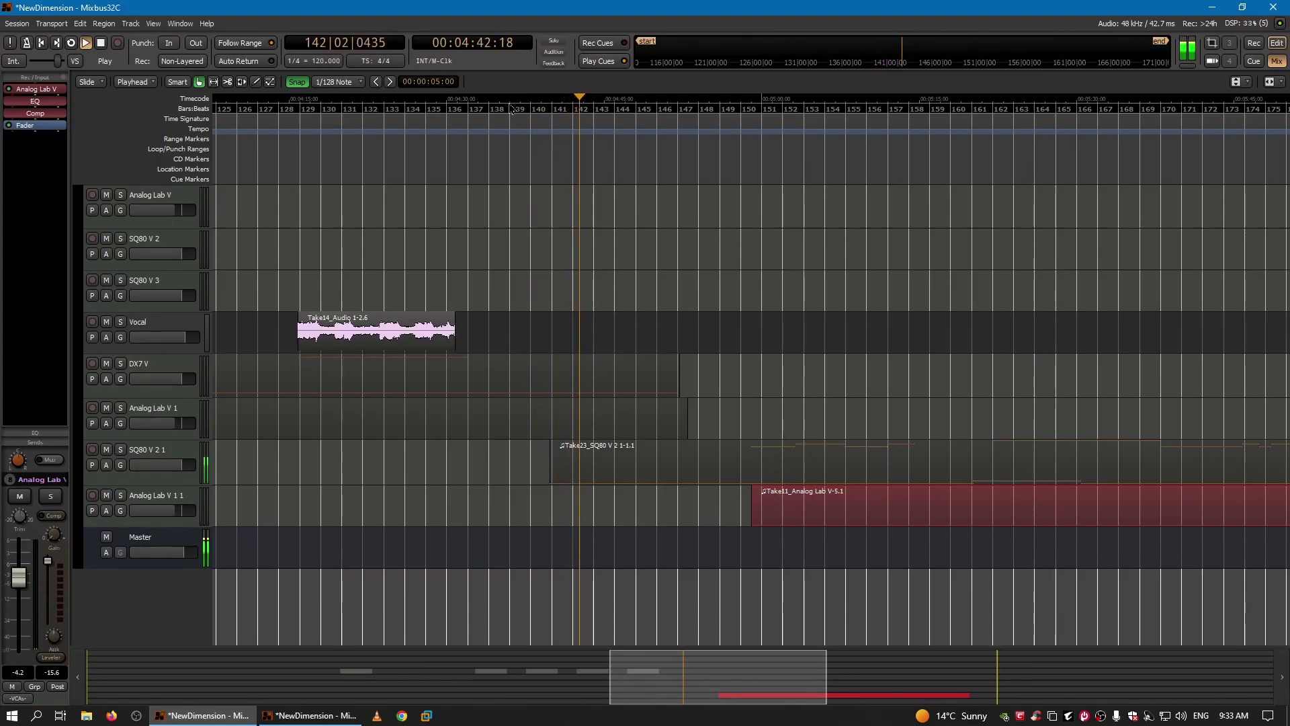
# Trim the end of the Analog Lab V 1 1 region to a length of 28|02|00, just past the SQ80 take's end
pyautogui.click(177, 499)
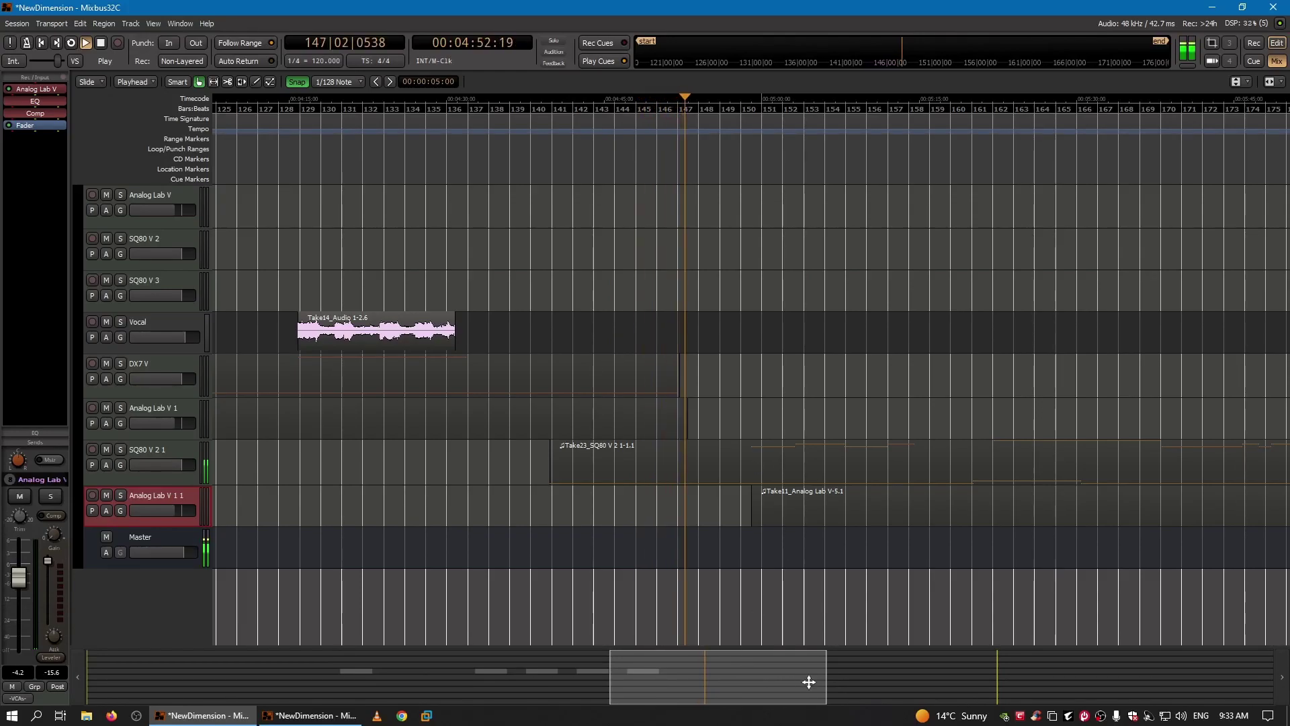
pyautogui.moveTo(821, 682); pyautogui.dragTo(992, 695)
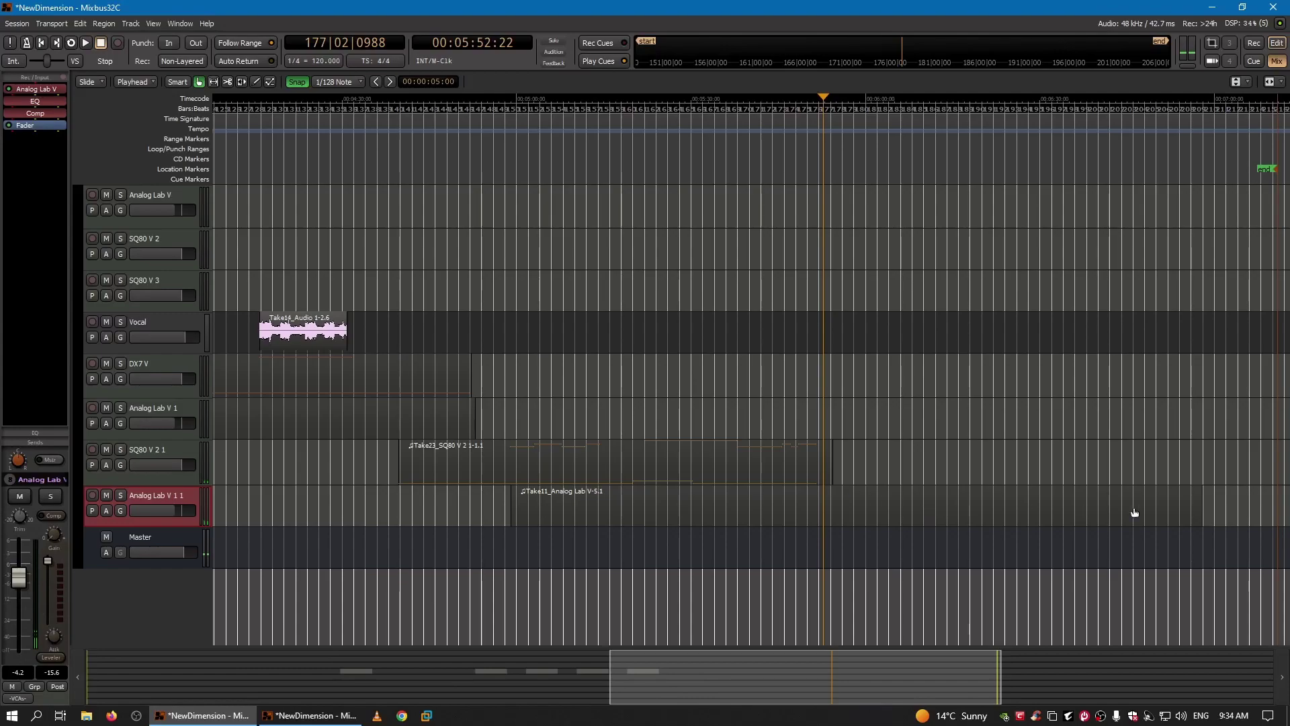
pyautogui.moveTo(1193, 512); pyautogui.dragTo(825, 509)
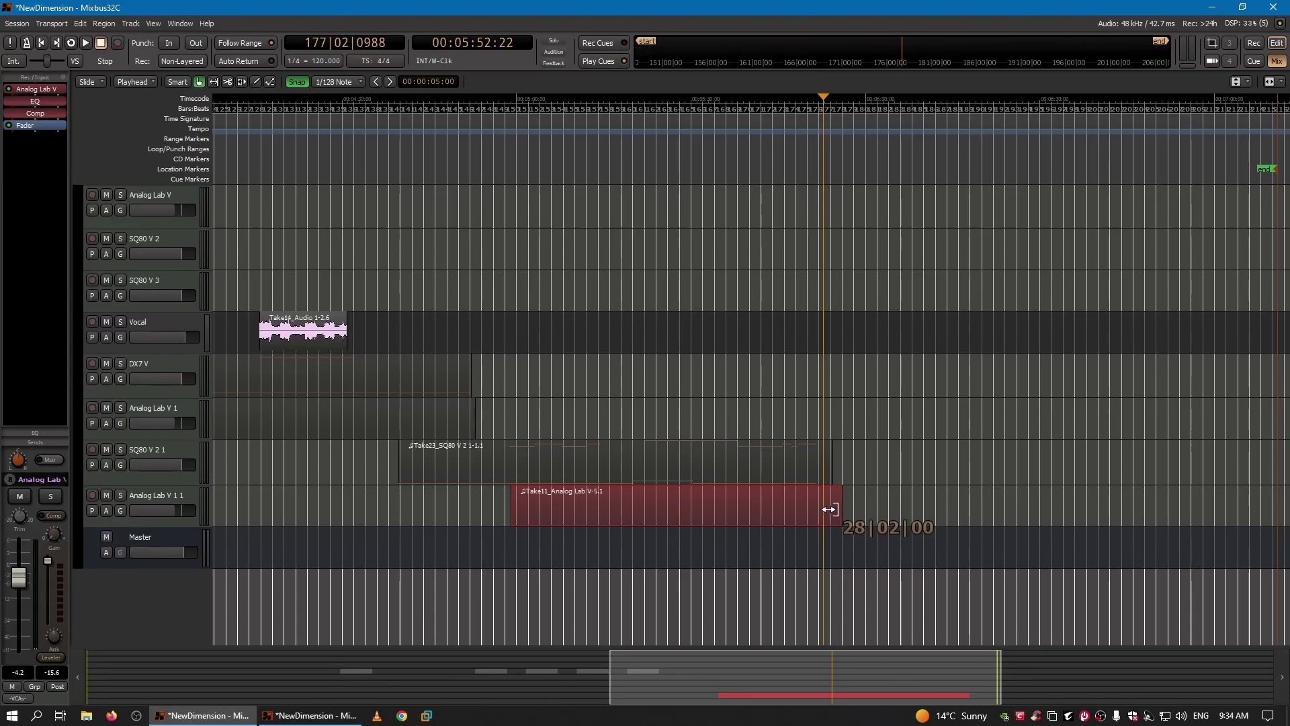
# Play back from just before the start of the Analog Lab V 1 1 region to check its entry
pyautogui.click(468, 111)
pyautogui.click(494, 108)
pyautogui.click(505, 108)
pyautogui.press('space')
pyautogui.press('space')
pyautogui.press('space')
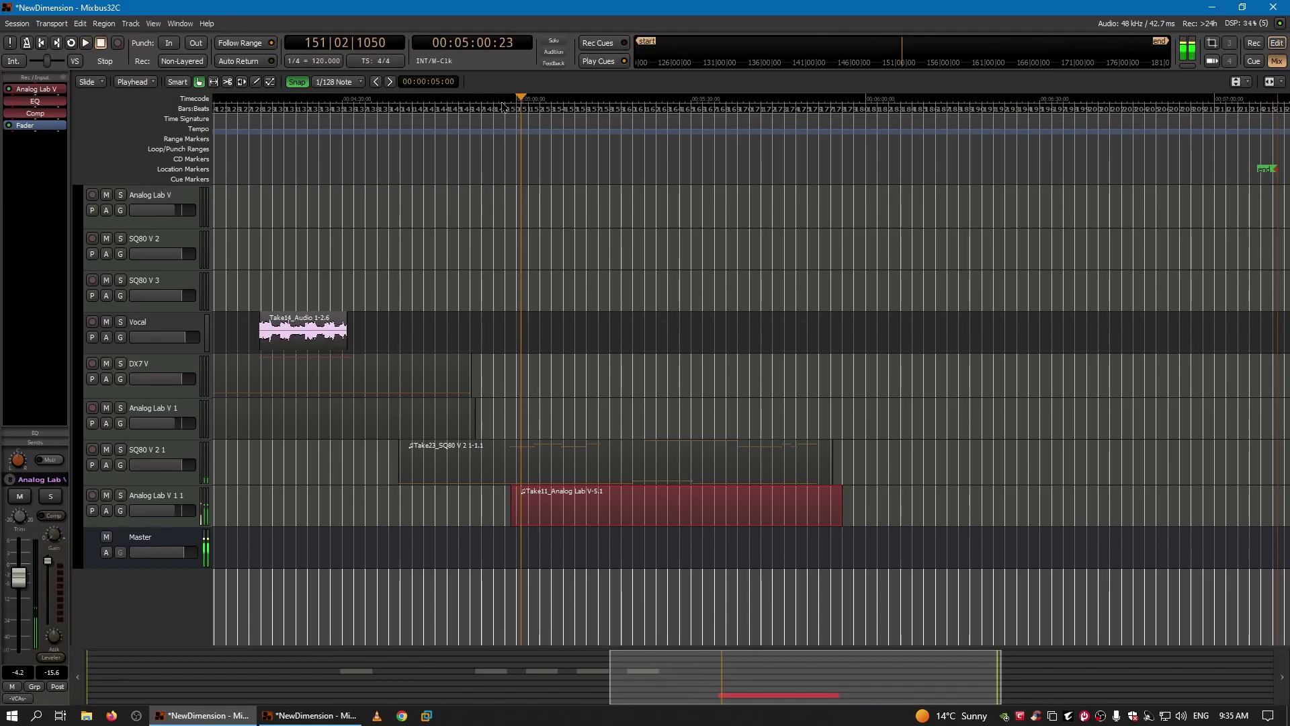
# Play back the first beats from the Analog Lab V 1 1 region's start at close zoom to check its timing
pyautogui.press('=')
pyautogui.press('=')
pyautogui.press('=')
pyautogui.press('=')
pyautogui.press('=')
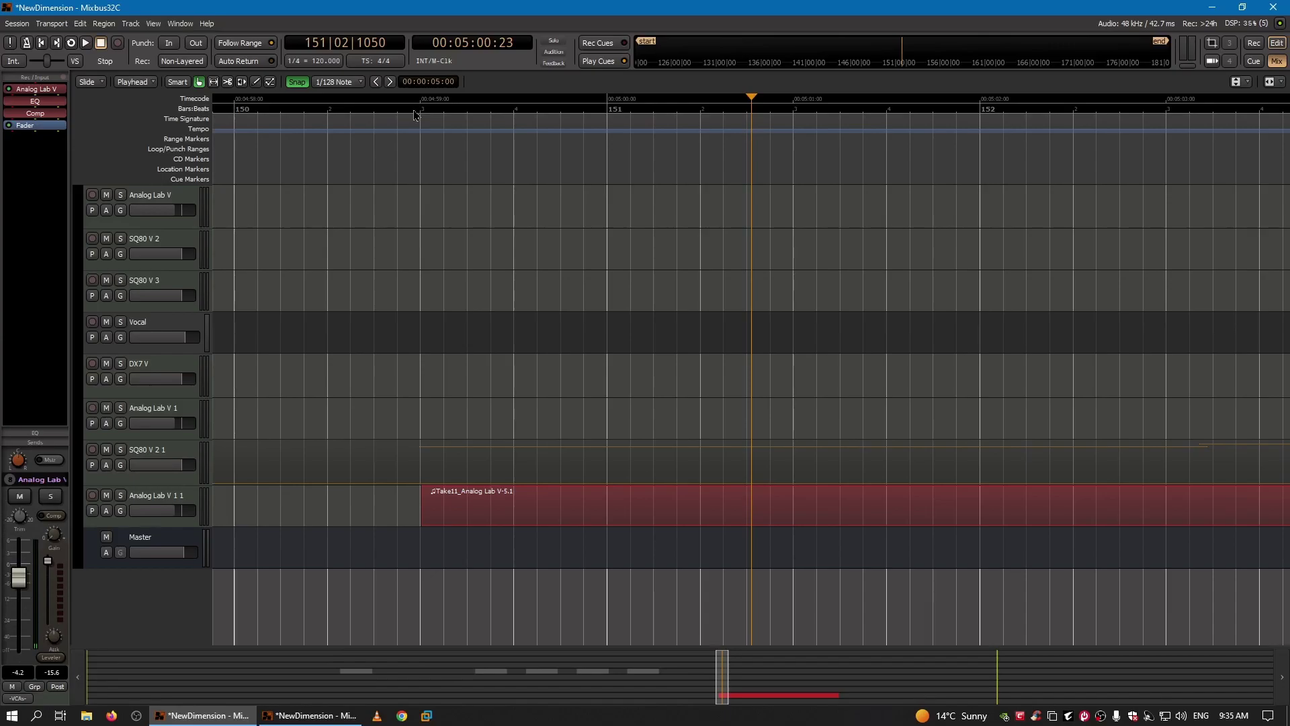
pyautogui.click(430, 119)
pyautogui.press('space')
pyautogui.press('space')
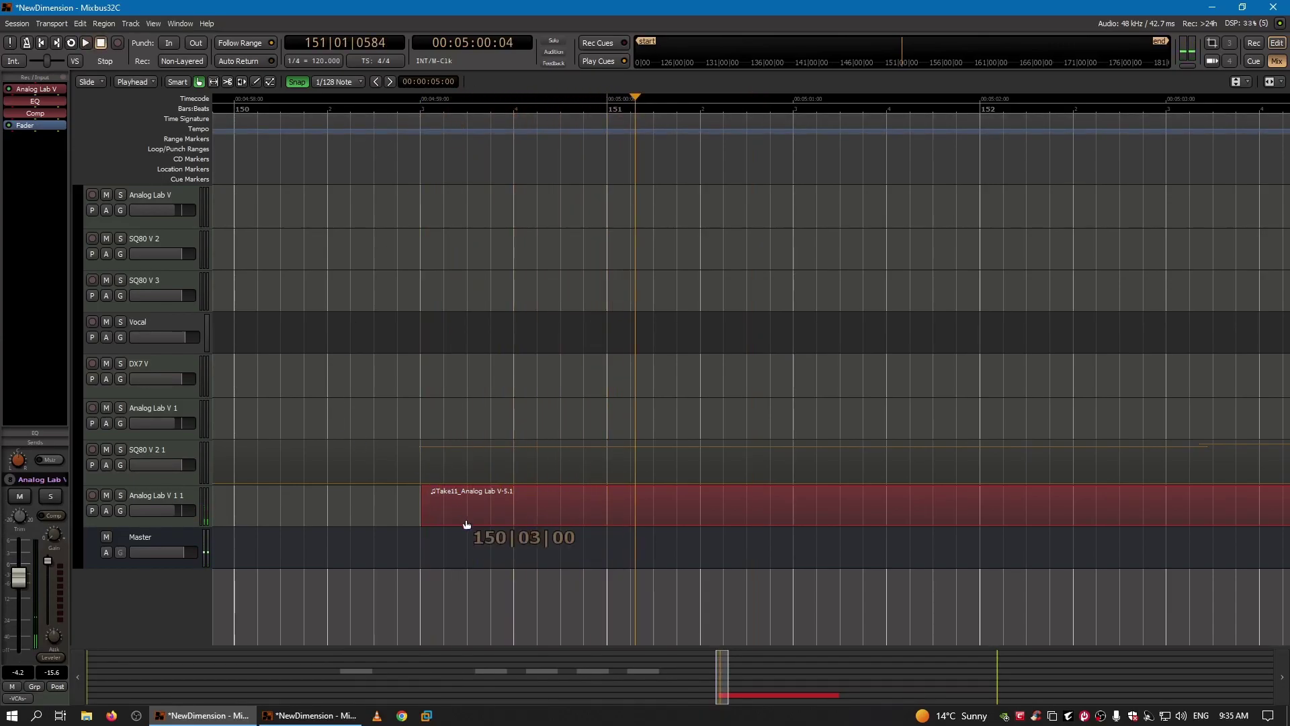
# Try trimming the start of the Analog Lab V 1 1 region to about 151|01|480 and play back its entry
pyautogui.moveTo(425, 512); pyautogui.dragTo(640, 520)
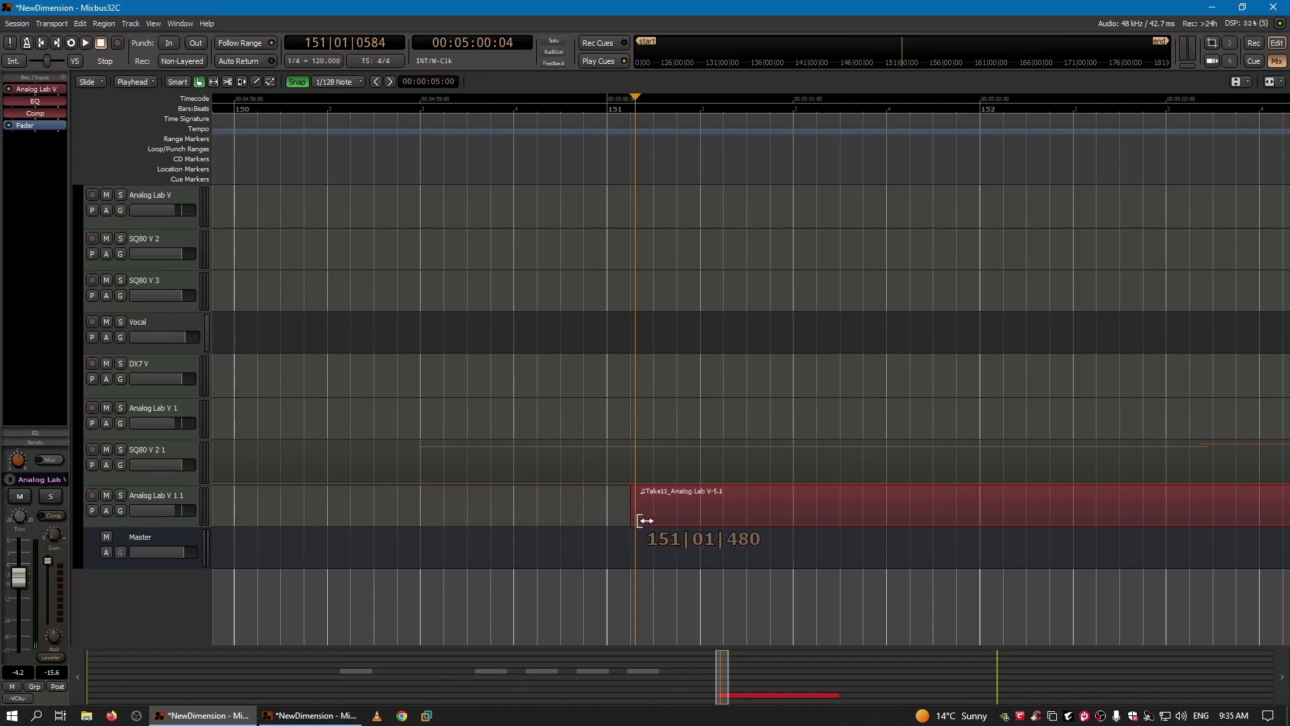
pyautogui.click(569, 112)
pyautogui.press('space')
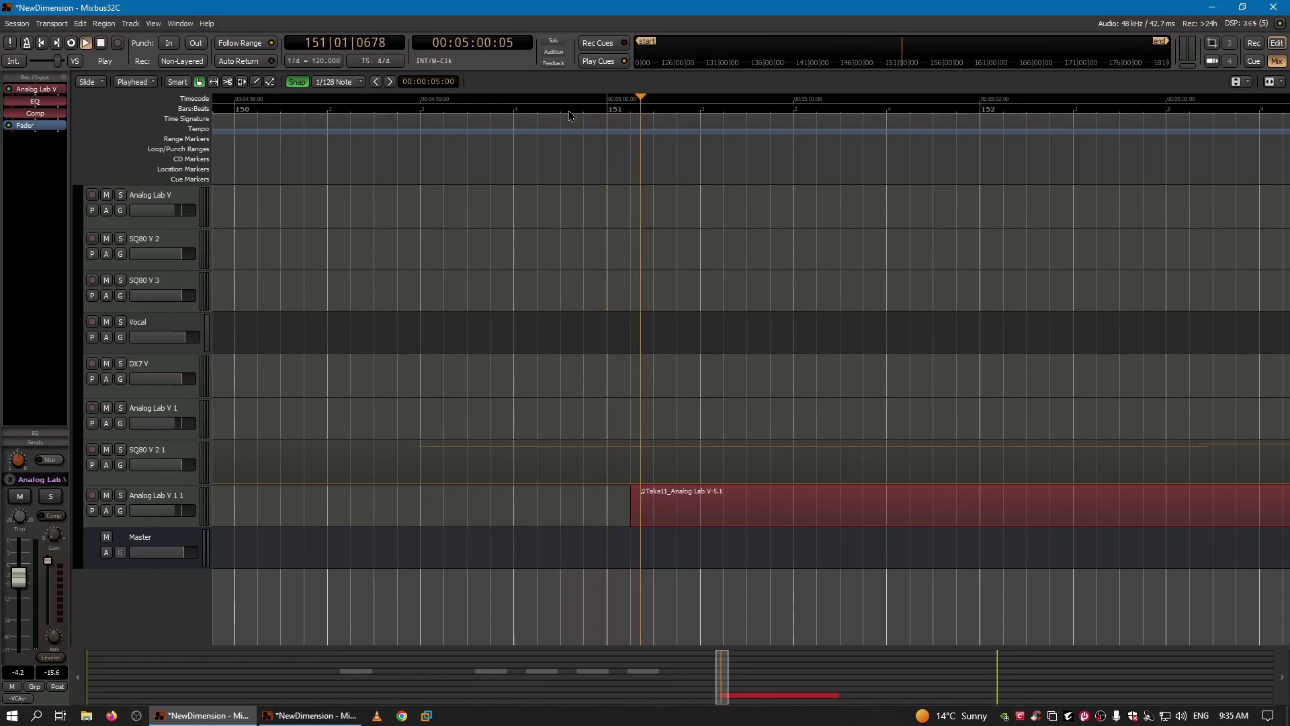
pyautogui.press('space')
pyautogui.click(458, 116)
pyautogui.press('space')
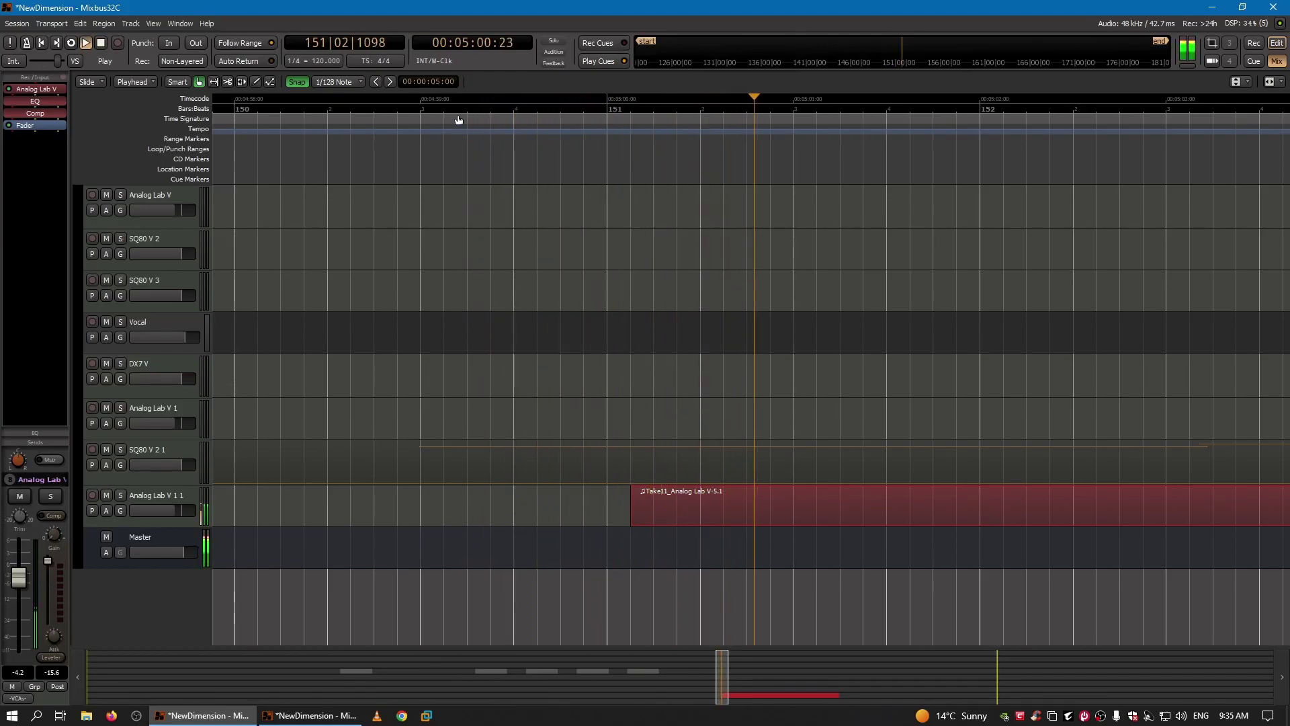
pyautogui.press('space')
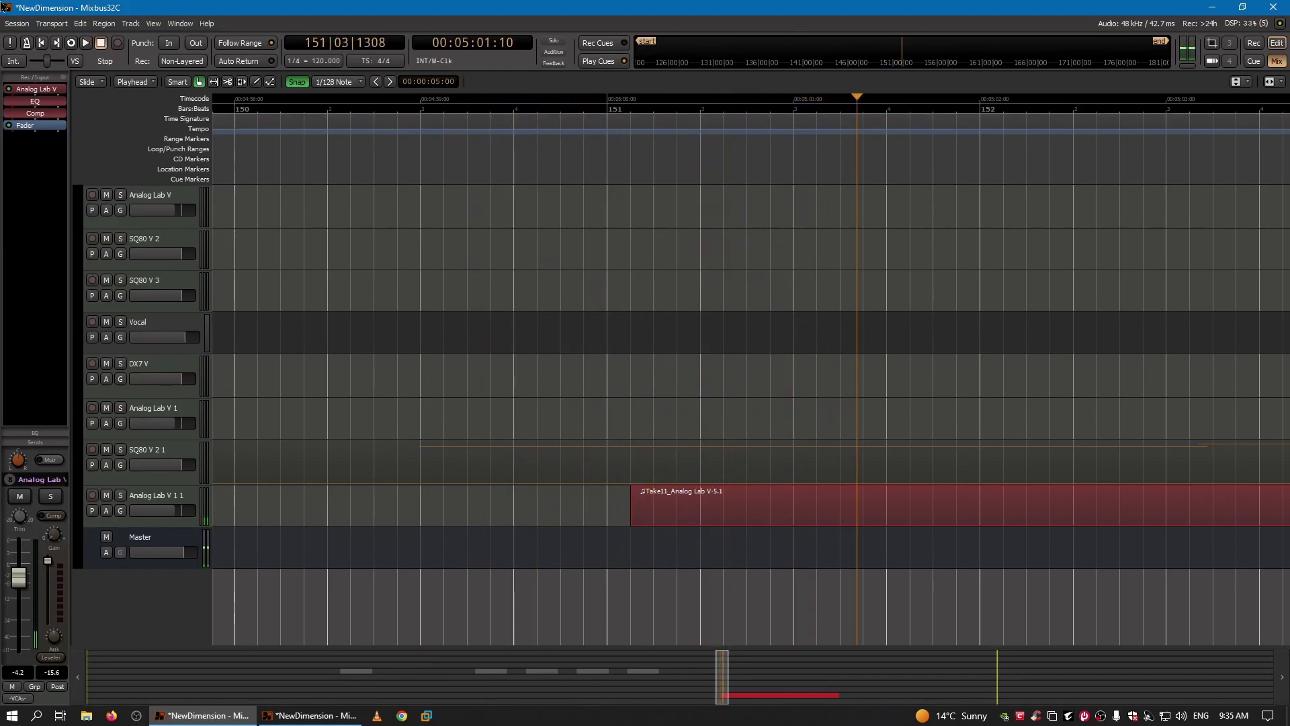
# Undo the region start trim and play back from the Analog Lab V 1 1 region's start at 150|03
pyautogui.click(80, 24)
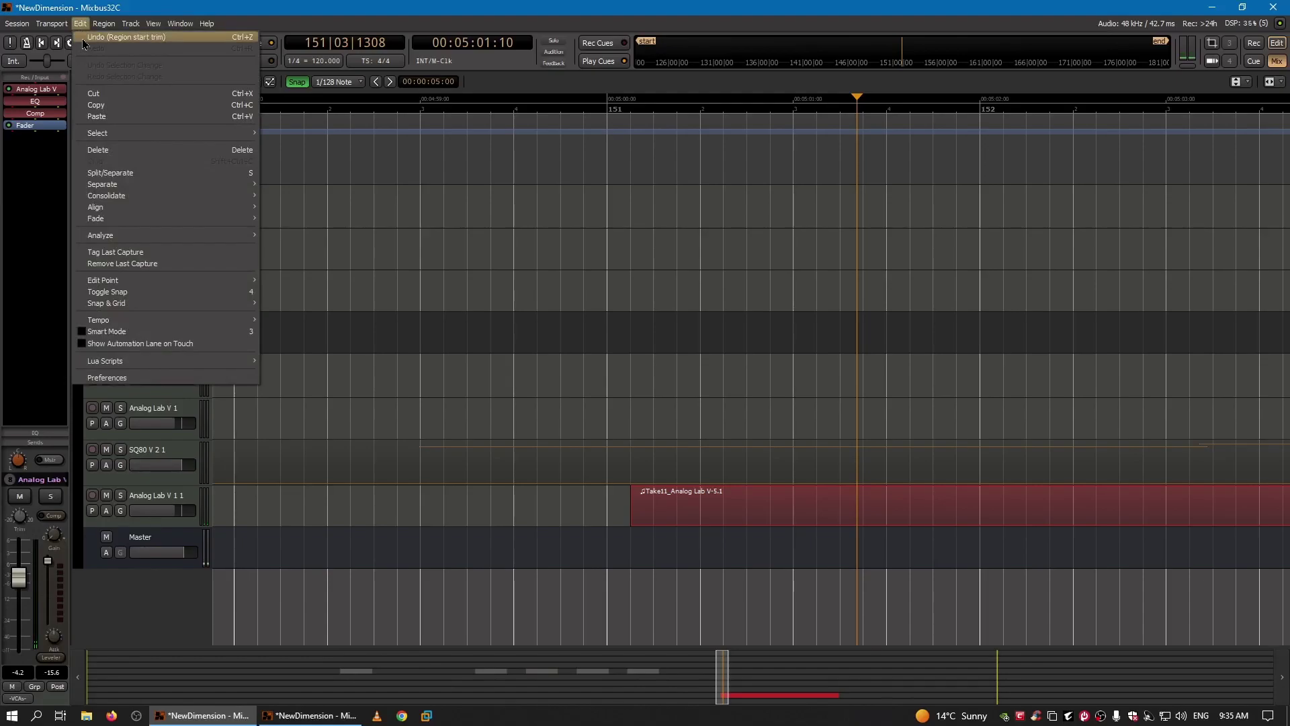
pyautogui.click(81, 39)
pyautogui.click(422, 119)
pyautogui.press('space')
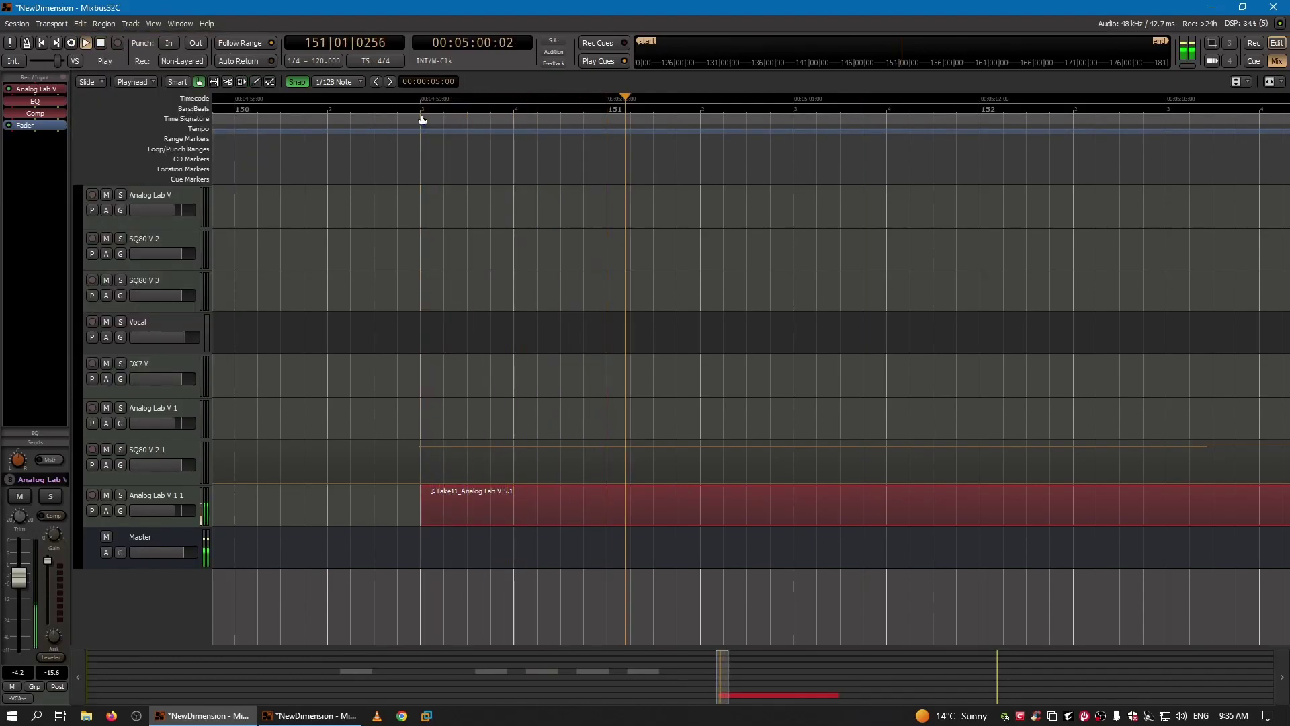
pyautogui.press('space')
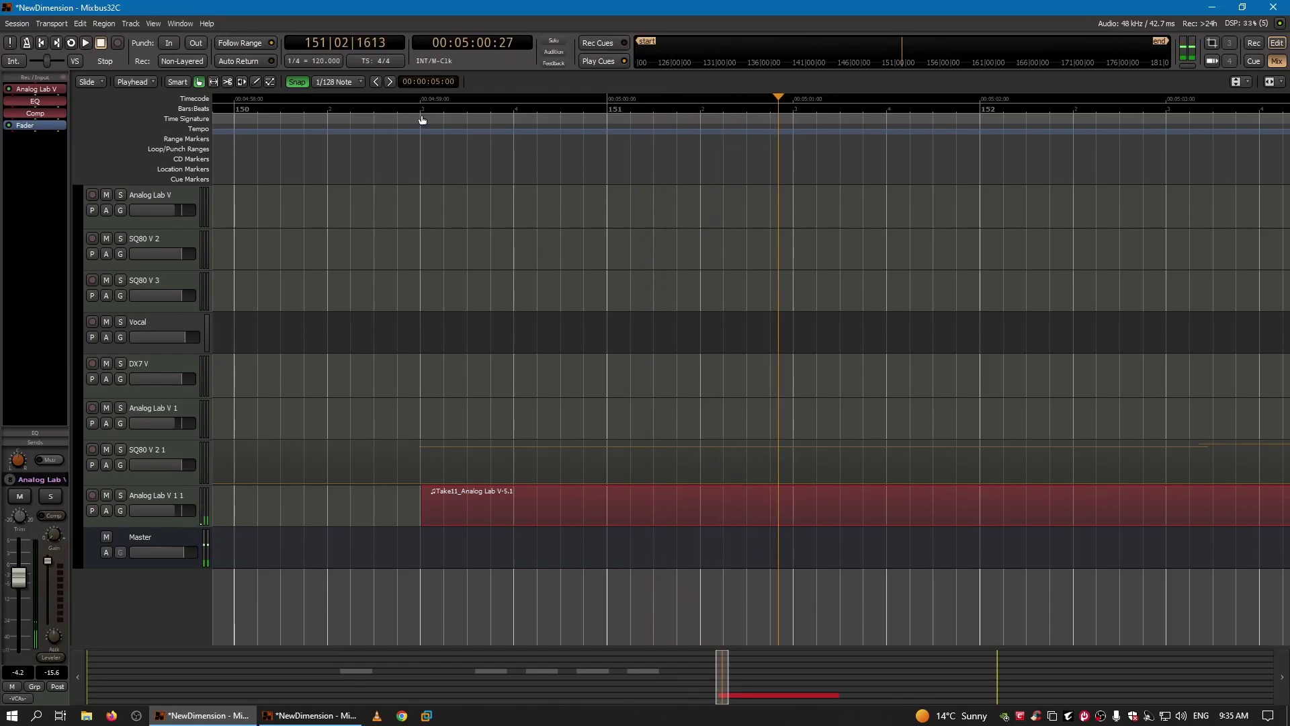
# Place the playhead at 176|04|0960, where the last SQ80 V 2 1 note ends, and trim the Analog Lab V 1 1 and SQ80 V 2 1 regions to it
pyautogui.scroll(-5, 422, 119)
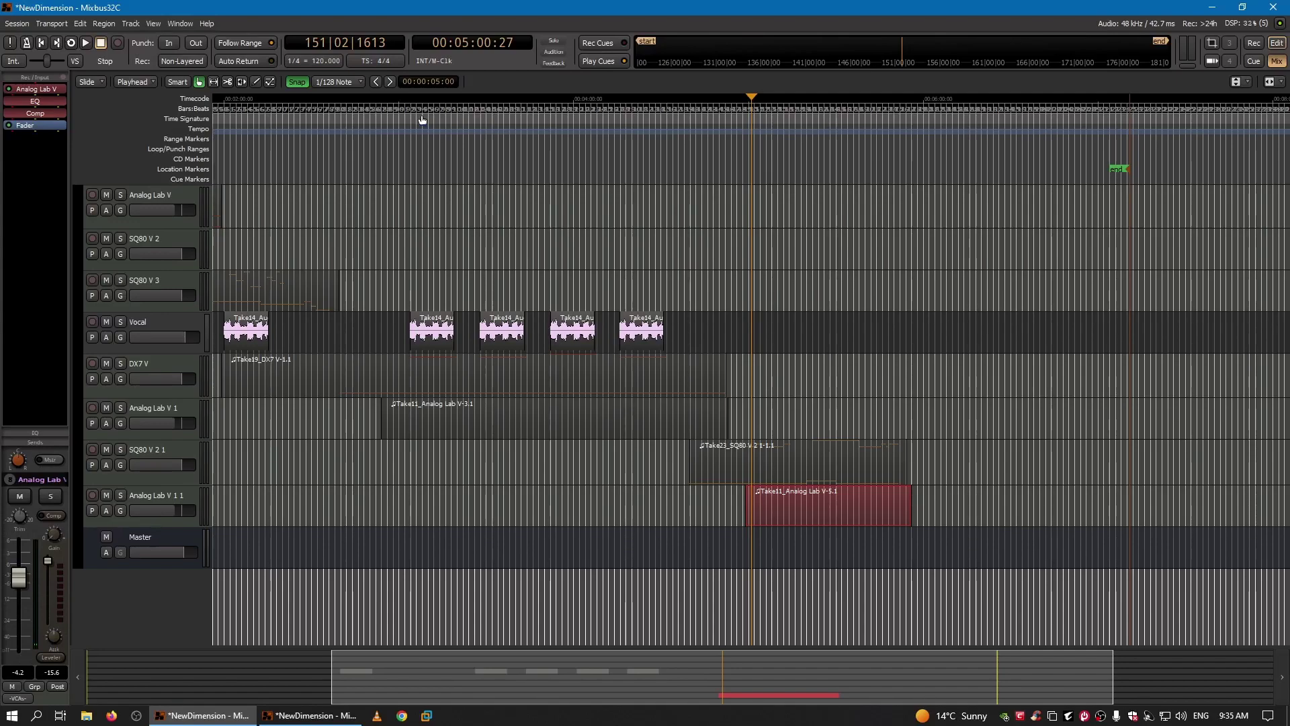
pyautogui.click(903, 121)
pyautogui.scroll(5, 901, 116)
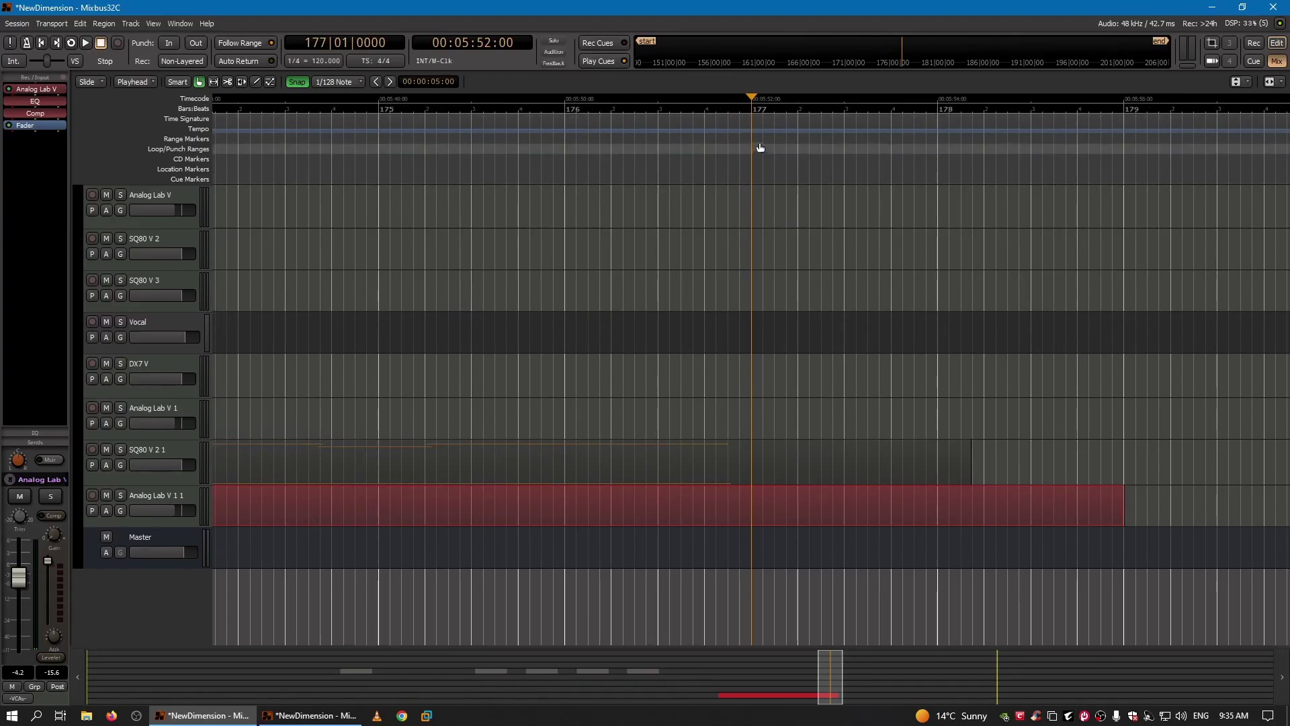
pyautogui.moveTo(757, 110); pyautogui.dragTo(734, 116)
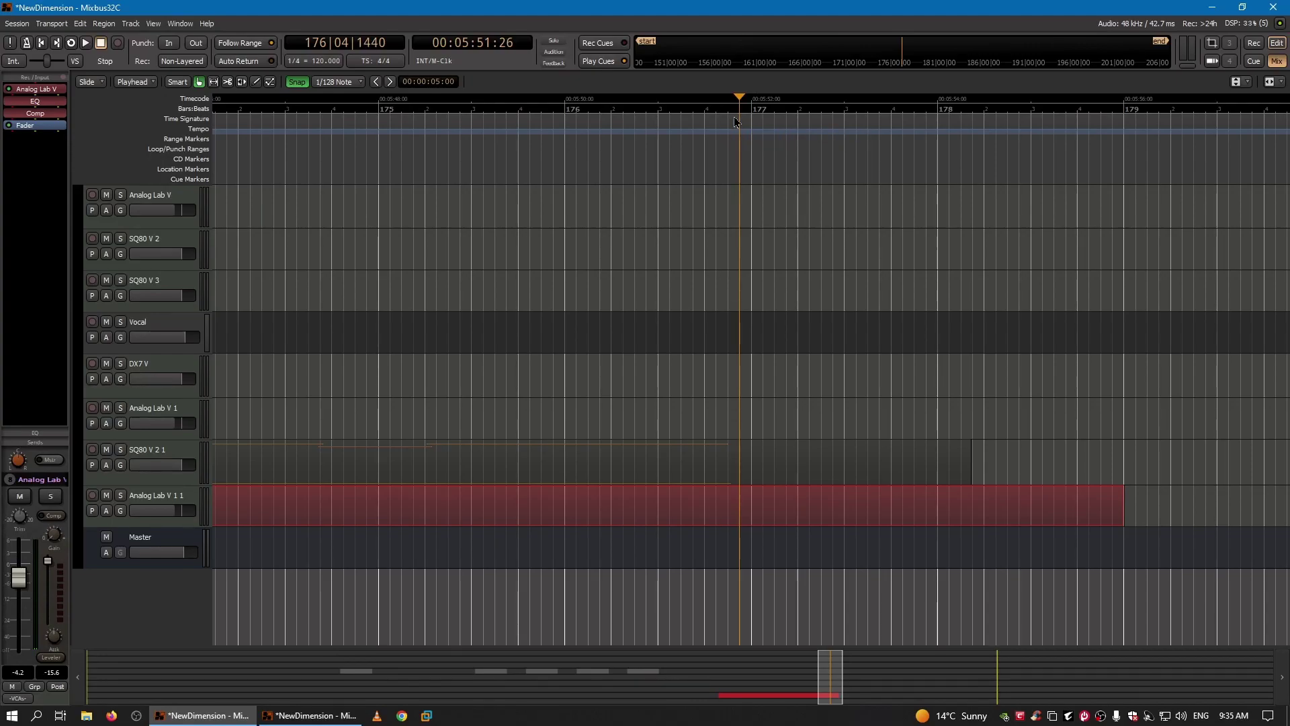
pyautogui.scroll(3, 734, 116)
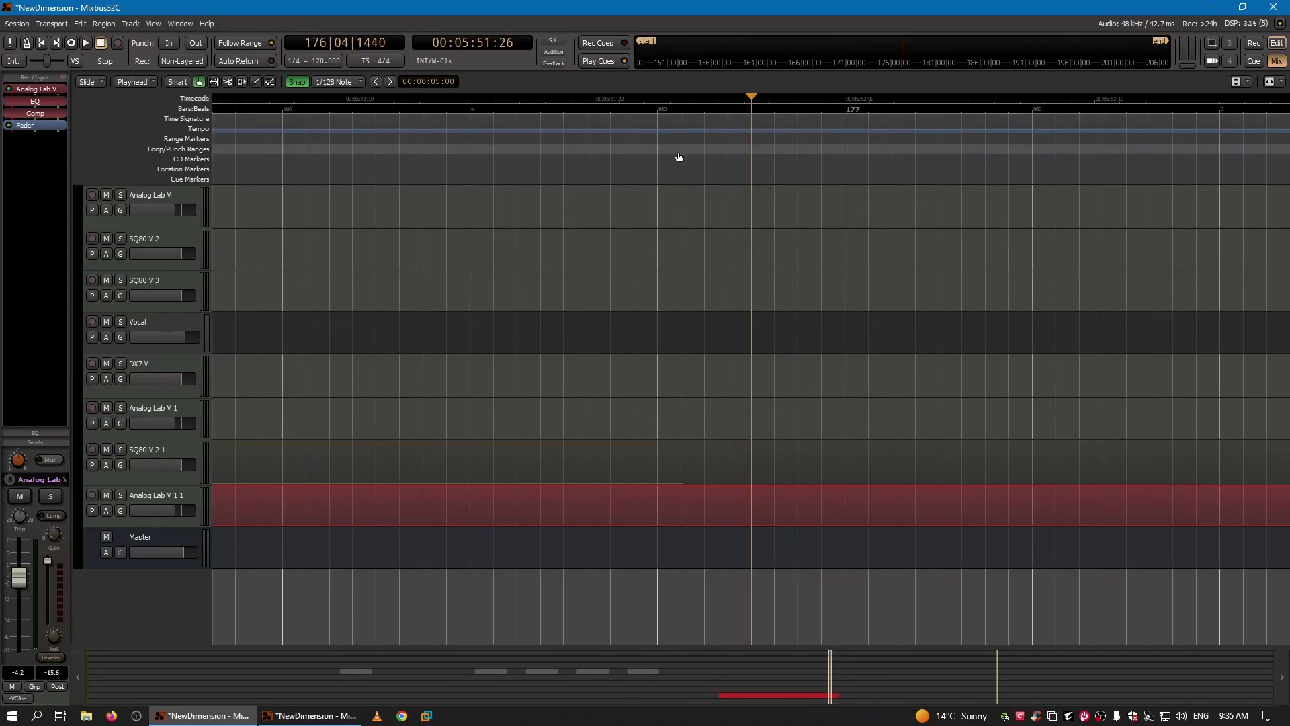
pyautogui.click(662, 118)
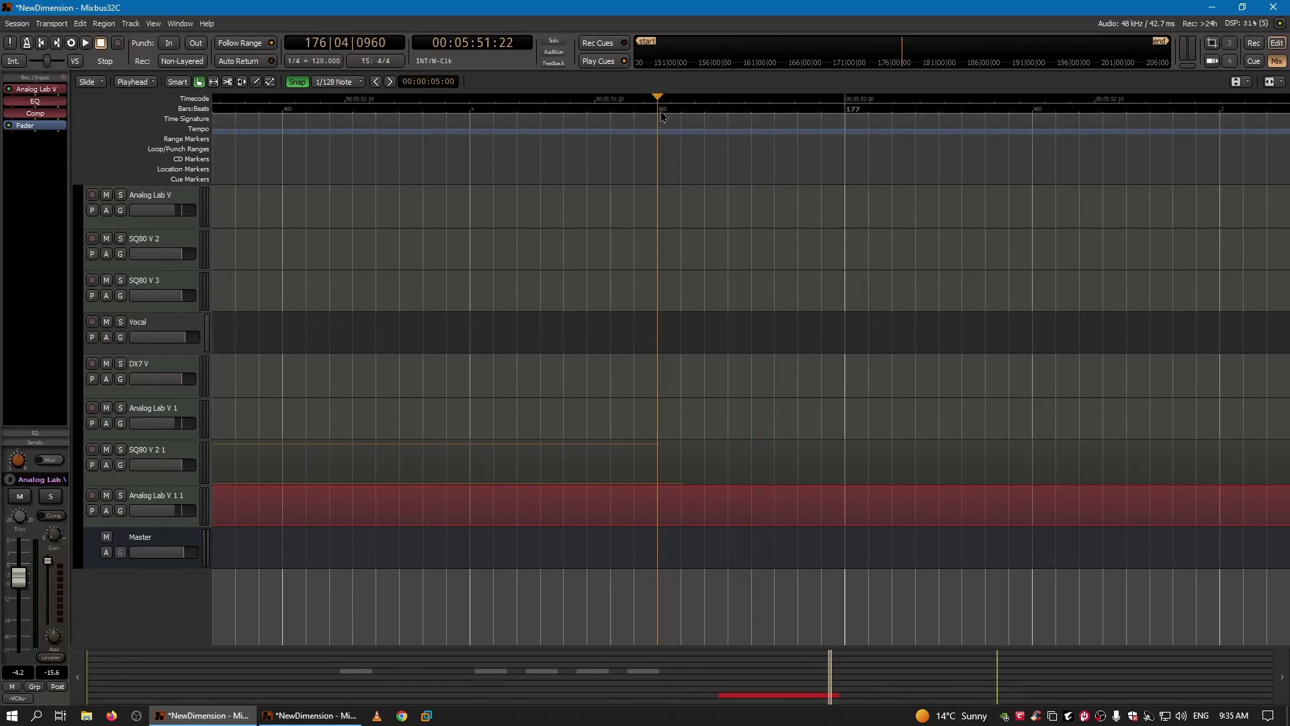
pyautogui.scroll(-4, 754, 310)
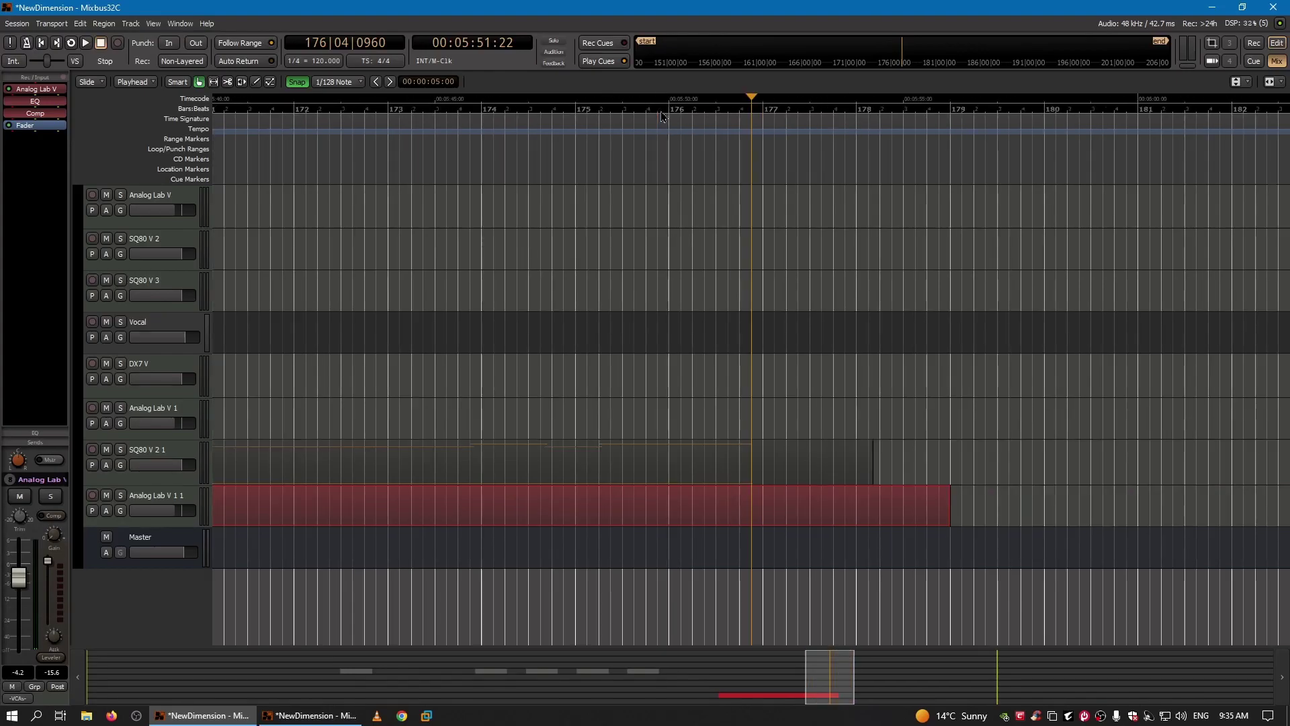
pyautogui.moveTo(940, 504); pyautogui.dragTo(743, 510)
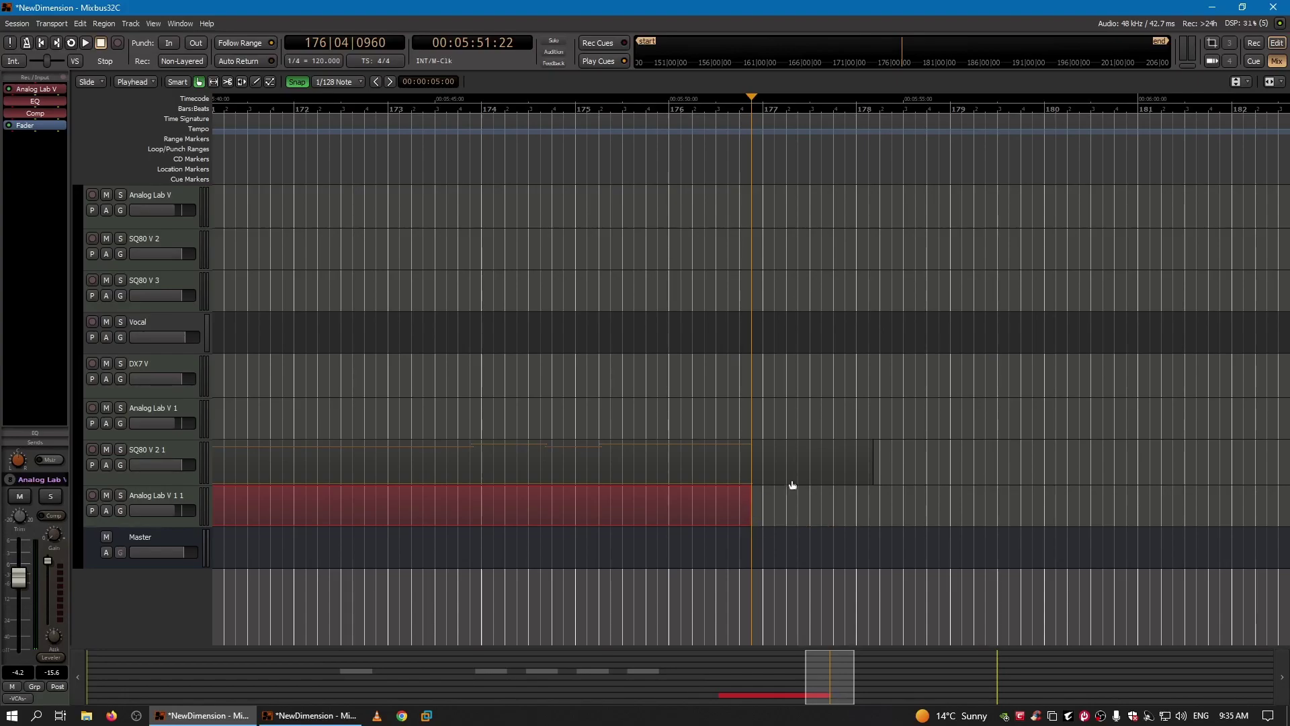
pyautogui.moveTo(872, 469); pyautogui.dragTo(741, 474)
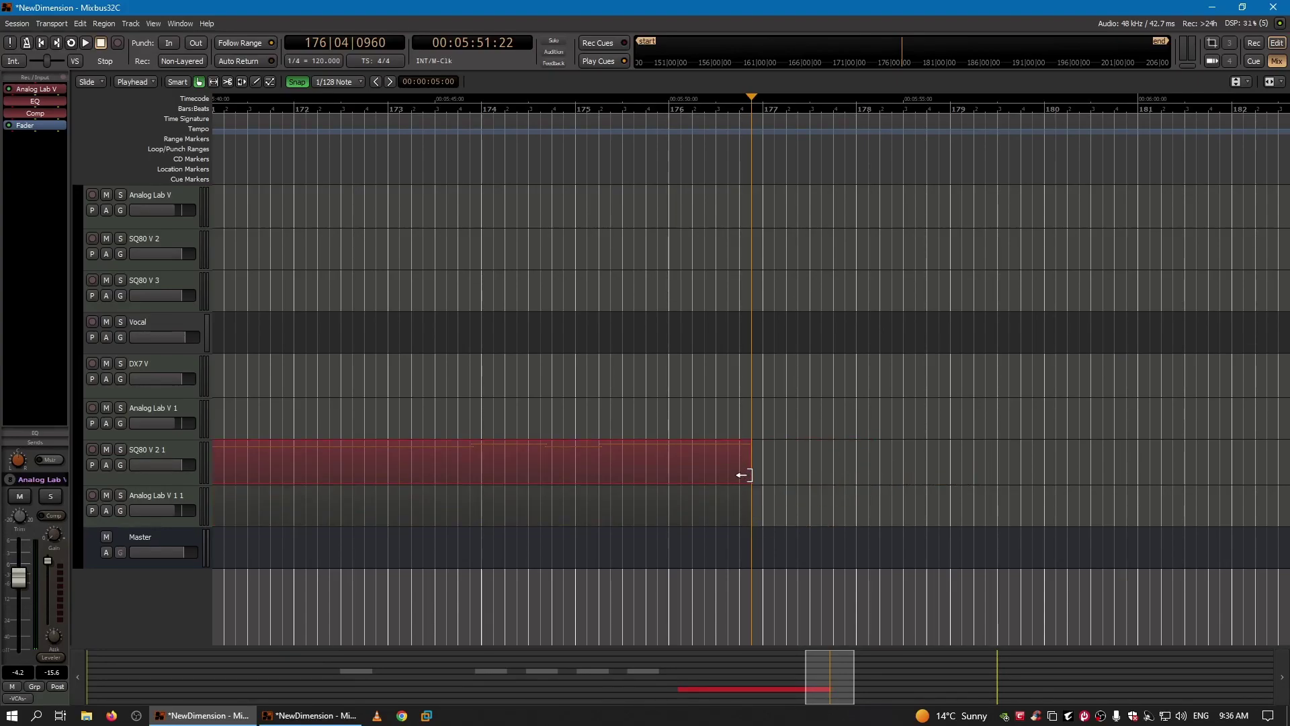
# Select the SQ80 V 3 track and briefly play the session from its start to check the opening sound
pyautogui.press('-')
pyautogui.press('-')
pyautogui.press('-')
pyautogui.press('-')
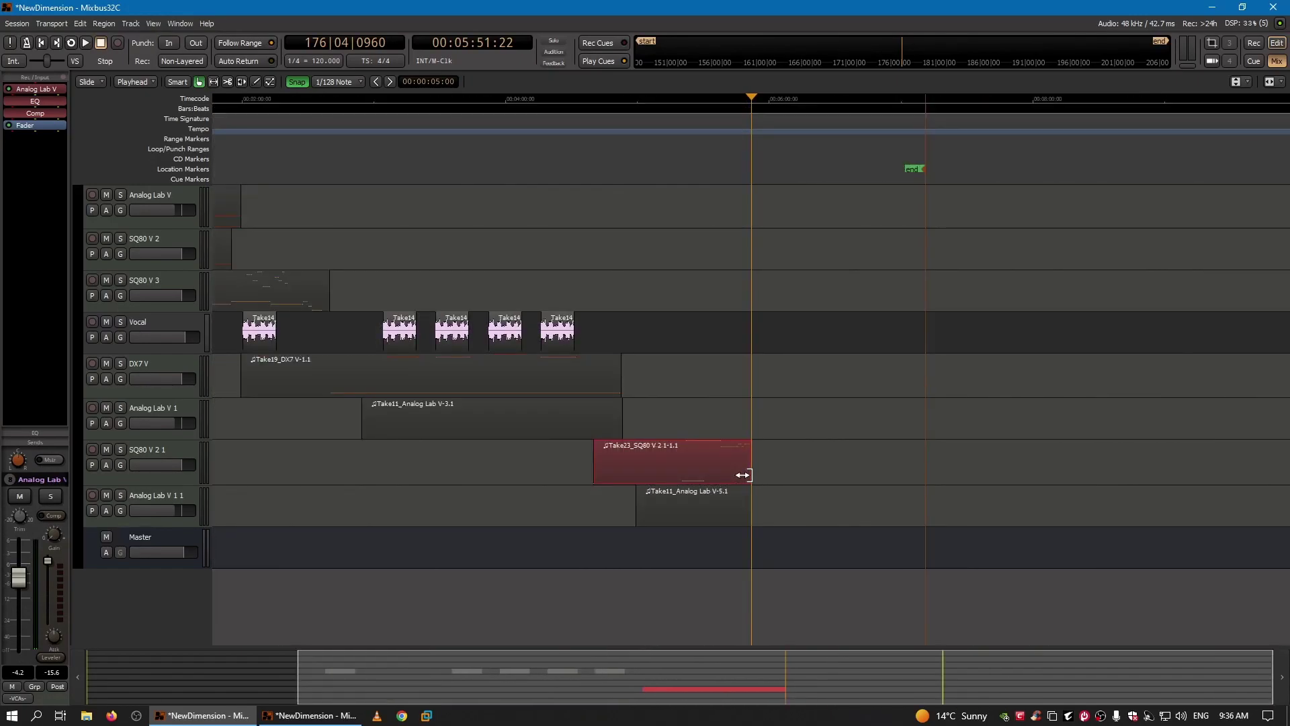
pyautogui.moveTo(655, 686); pyautogui.dragTo(306, 698)
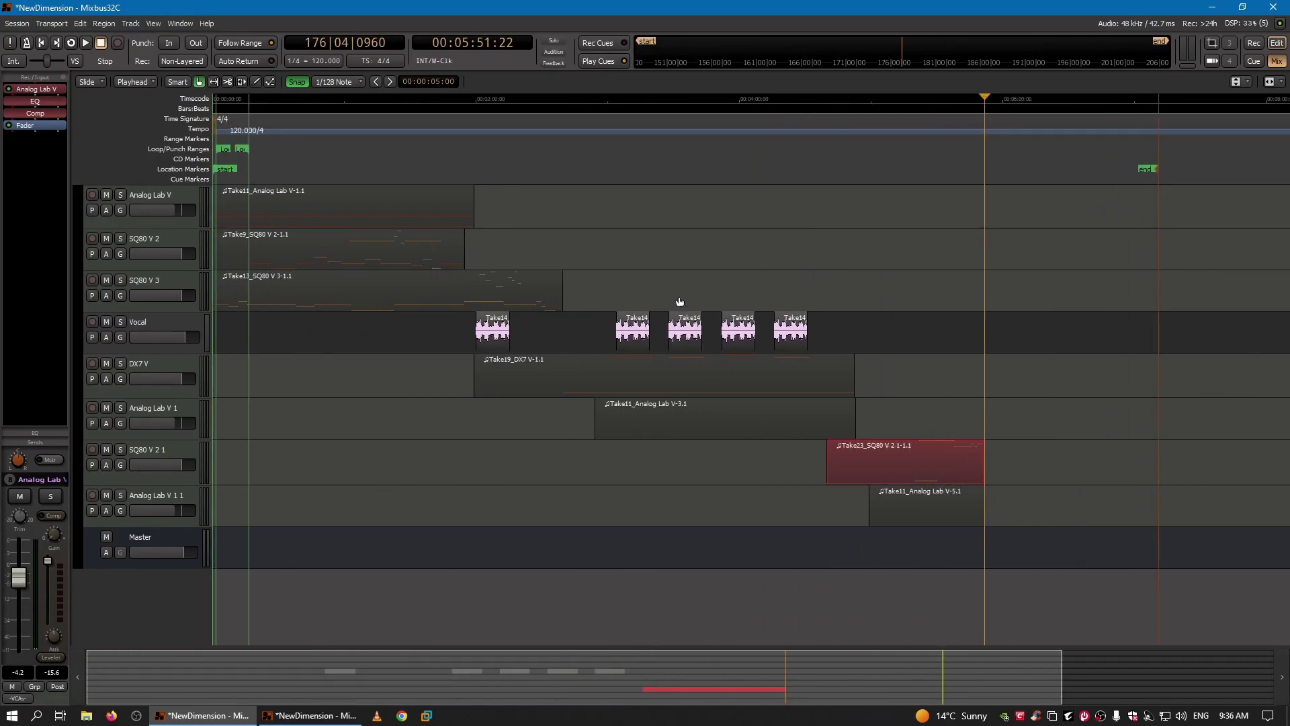
pyautogui.click(160, 244)
pyautogui.click(178, 279)
pyautogui.click(41, 43)
pyautogui.click(86, 43)
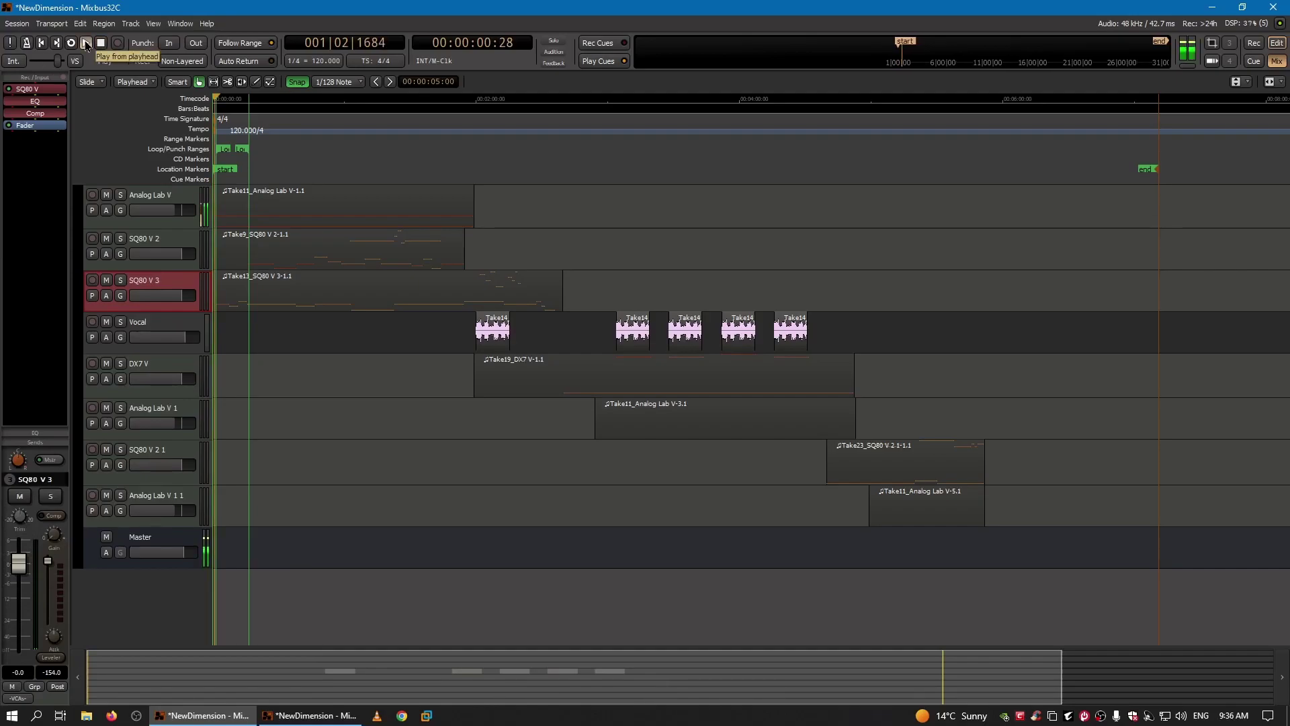
pyautogui.click(99, 44)
# Duplicate the SQ80 V 3 track once, copying its playlist and inserting the duplicate last
pyautogui.rightClick(183, 281)
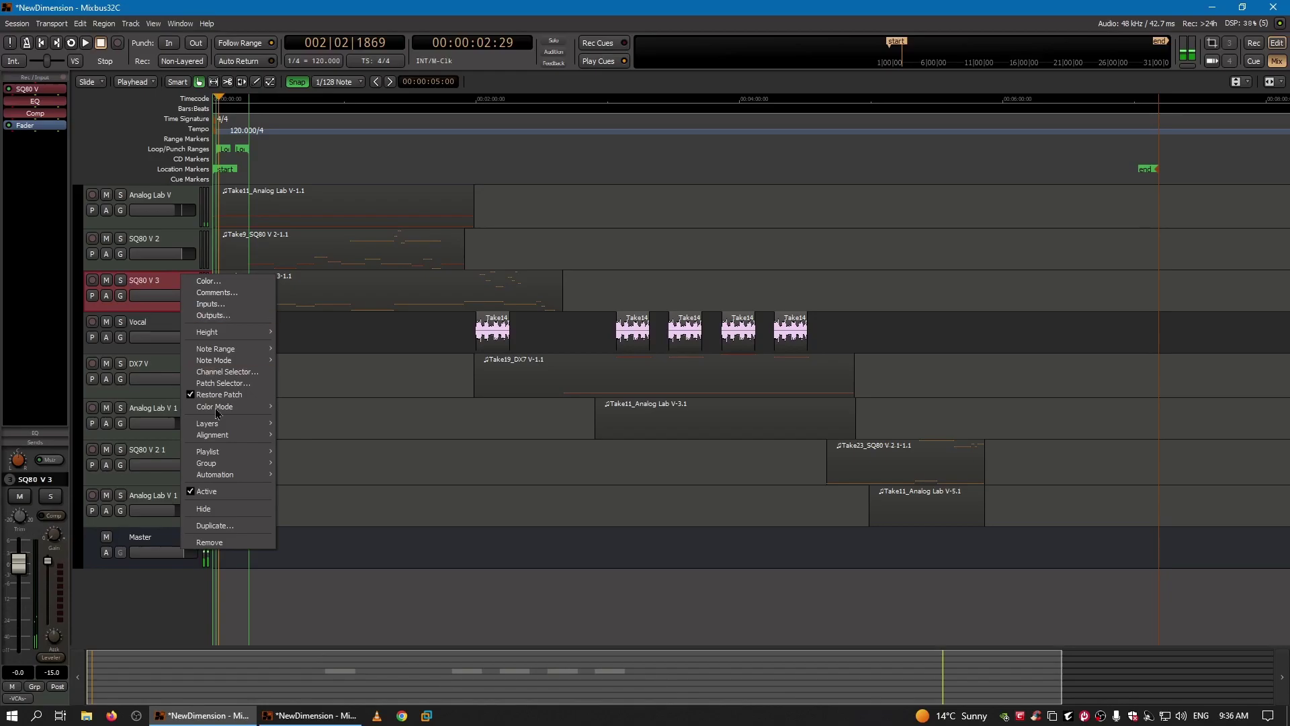
pyautogui.click(229, 526)
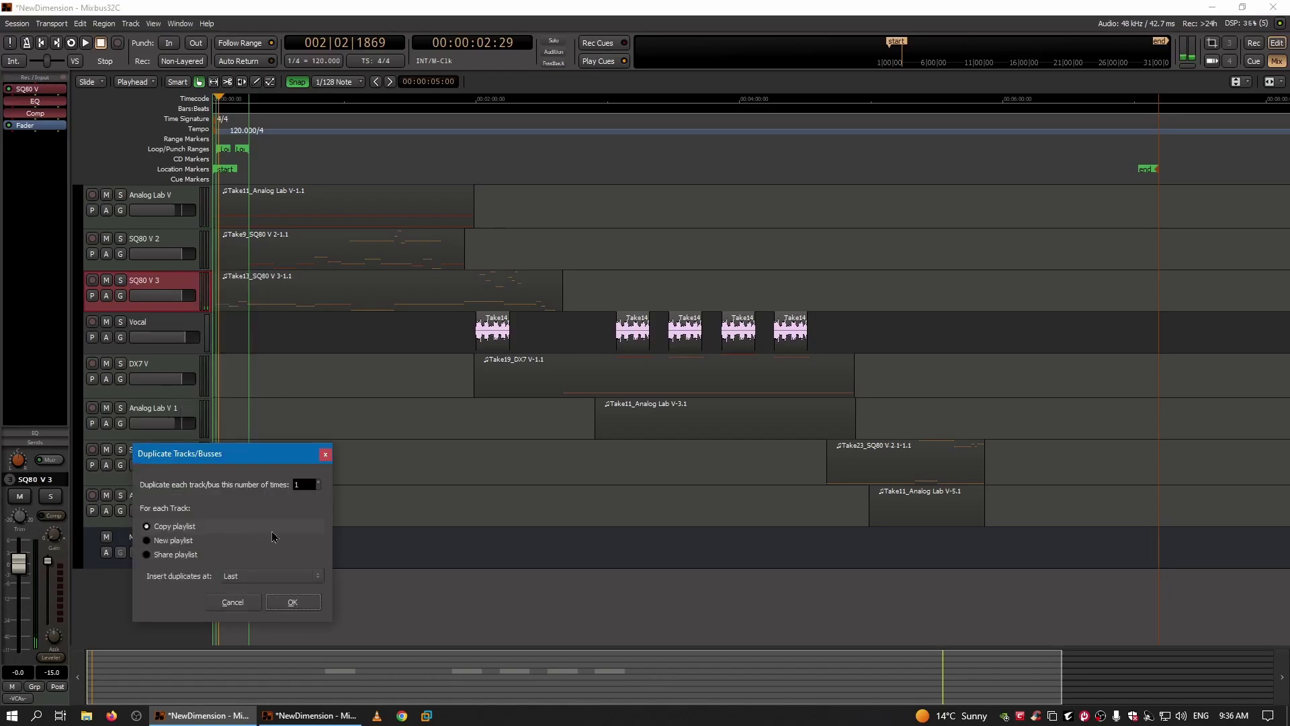
pyautogui.click(293, 602)
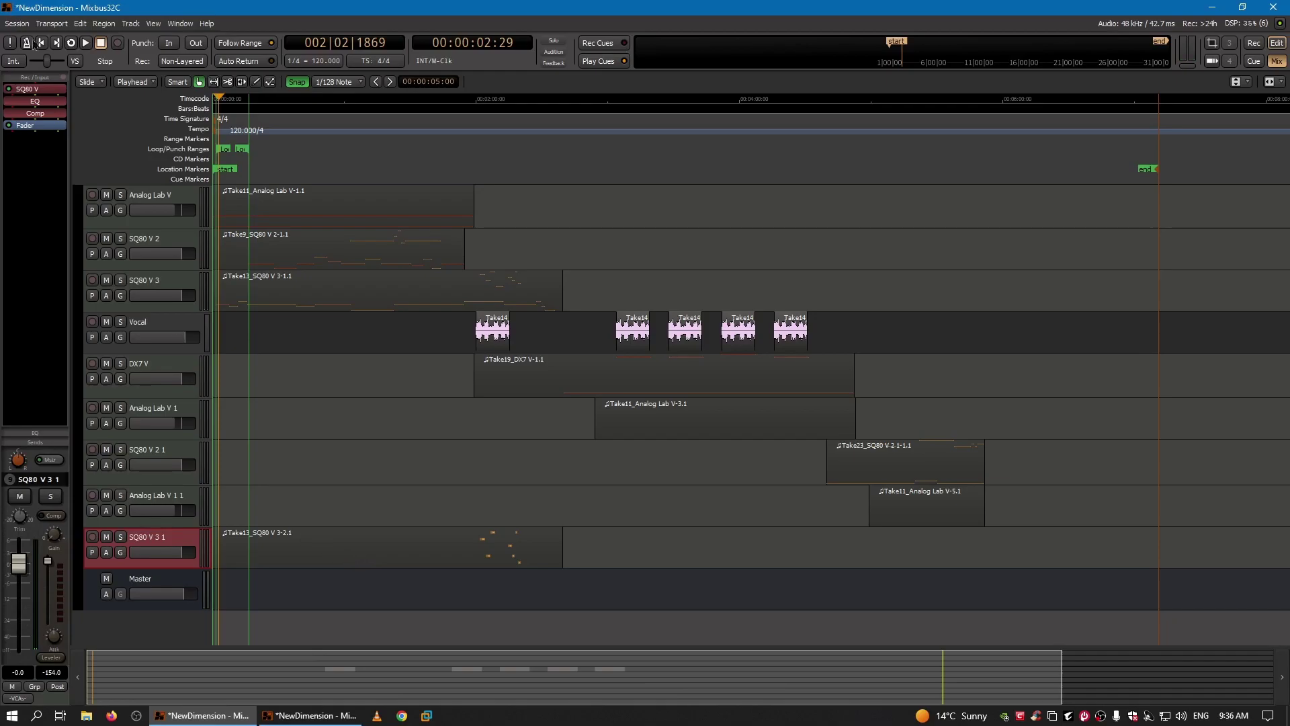
# Solo the duplicated SQ80 V 3 1 track and play it from the session start to check its part
pyautogui.click(120, 537)
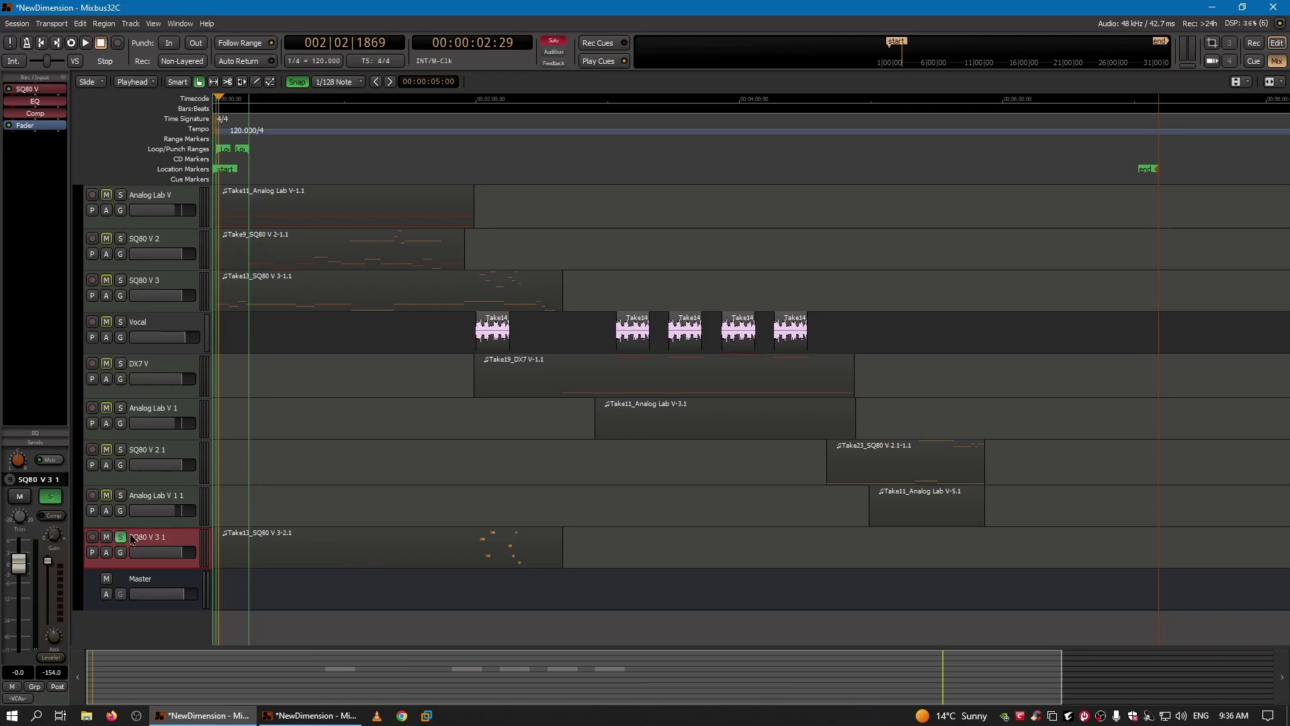
pyautogui.click(41, 42)
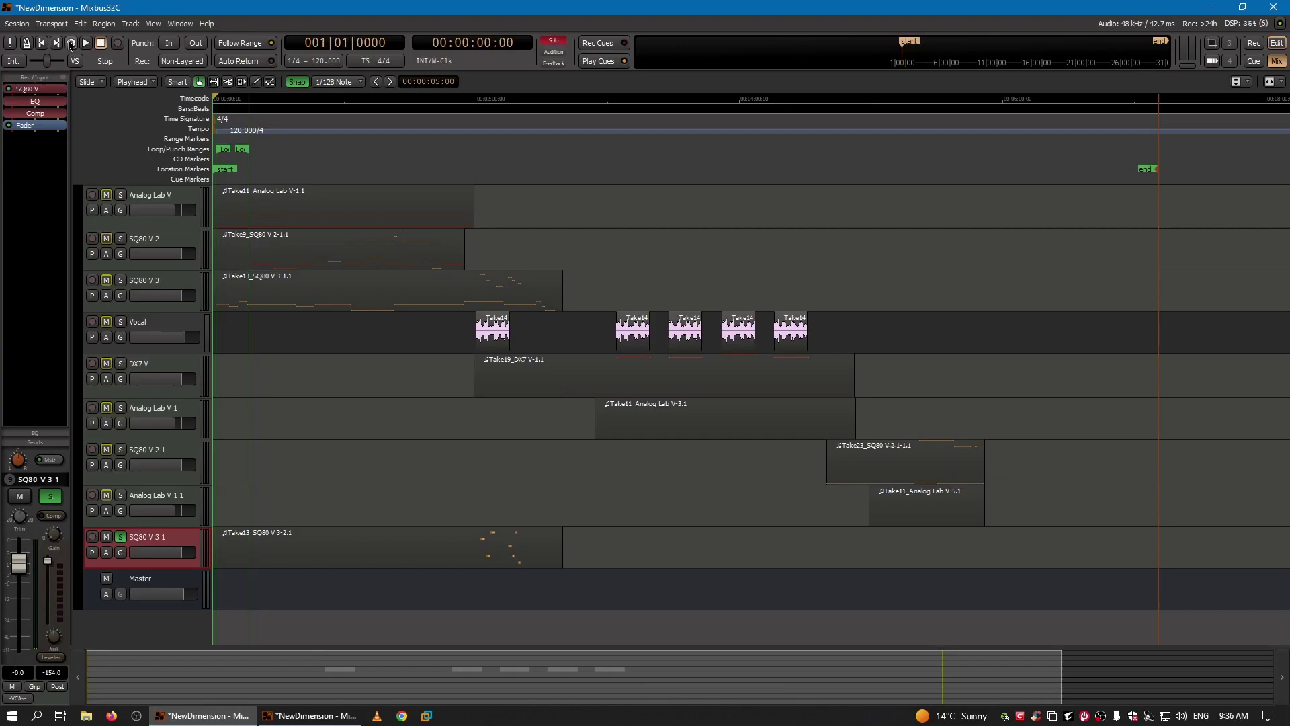
pyautogui.click(84, 43)
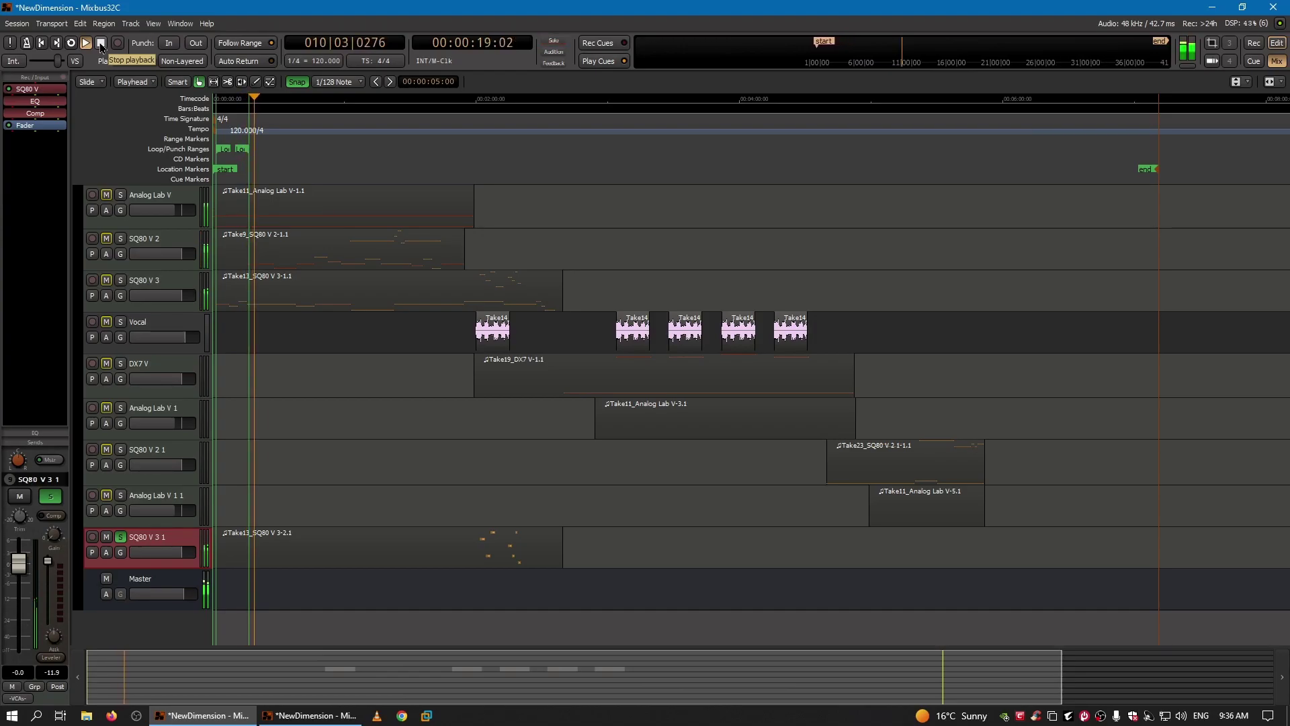
pyautogui.click(100, 43)
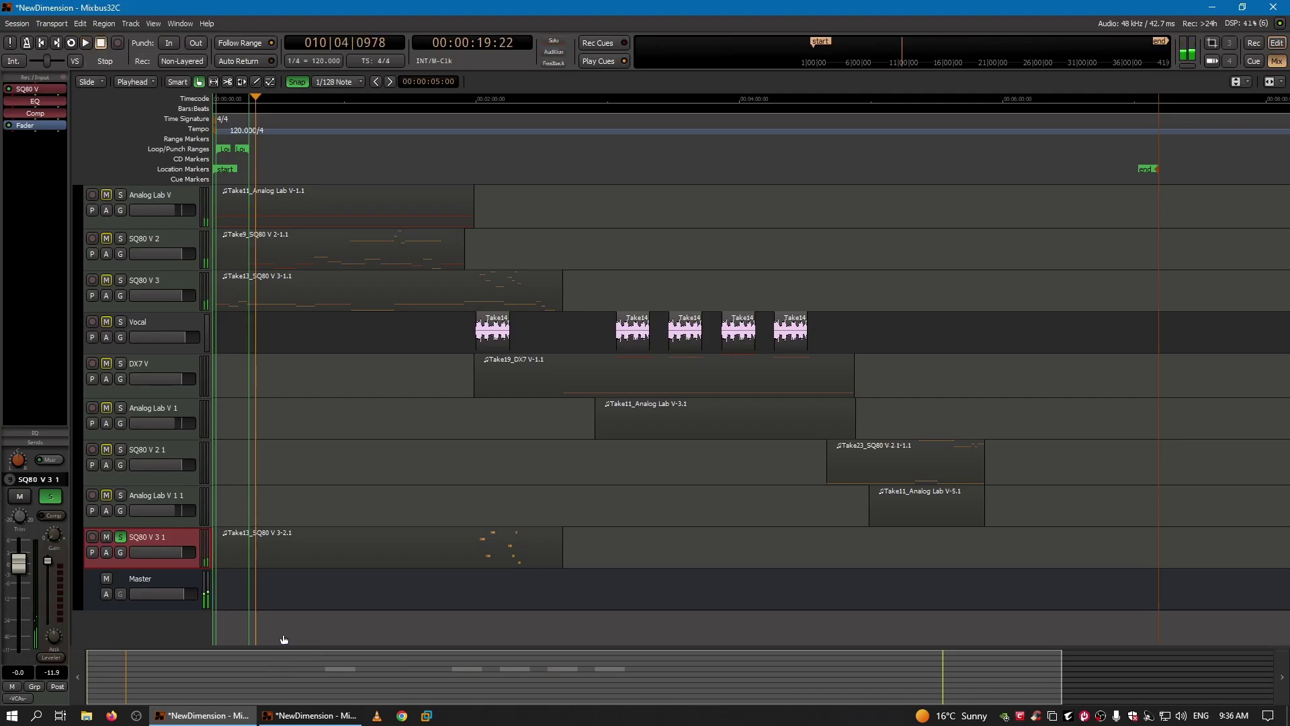
# Move the SQ80 V 3 1 region to start at bar 176, near the end of the arrangement, and play back briefly there
pyautogui.moveTo(349, 543); pyautogui.dragTo(1118, 561)
pyautogui.click(984, 116)
pyautogui.press('space')
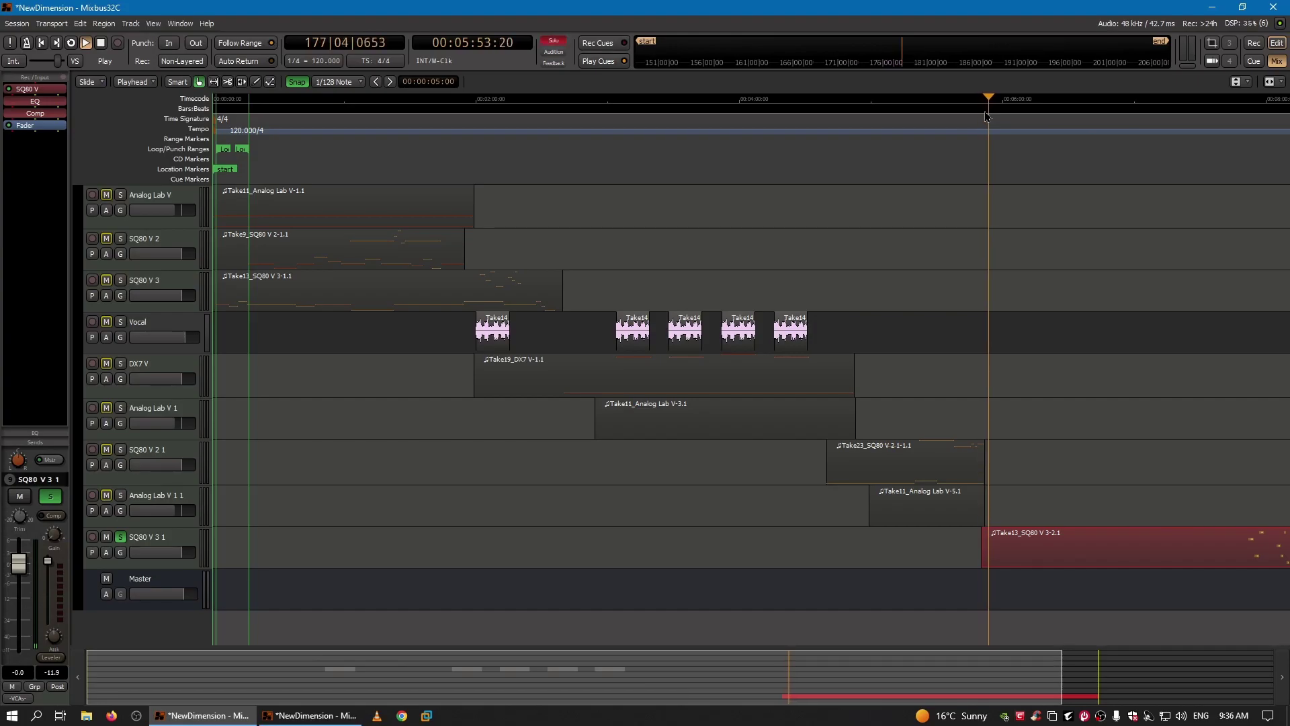
pyautogui.press('space')
# Enlarge the SQ80 V 3 1 track's height to expose its low MIDI notes, and slightly heighten the Analog Lab V 1 1 track
pyautogui.press('=')
pyautogui.press('=')
pyautogui.press('=')
pyautogui.press('=')
pyautogui.press('=')
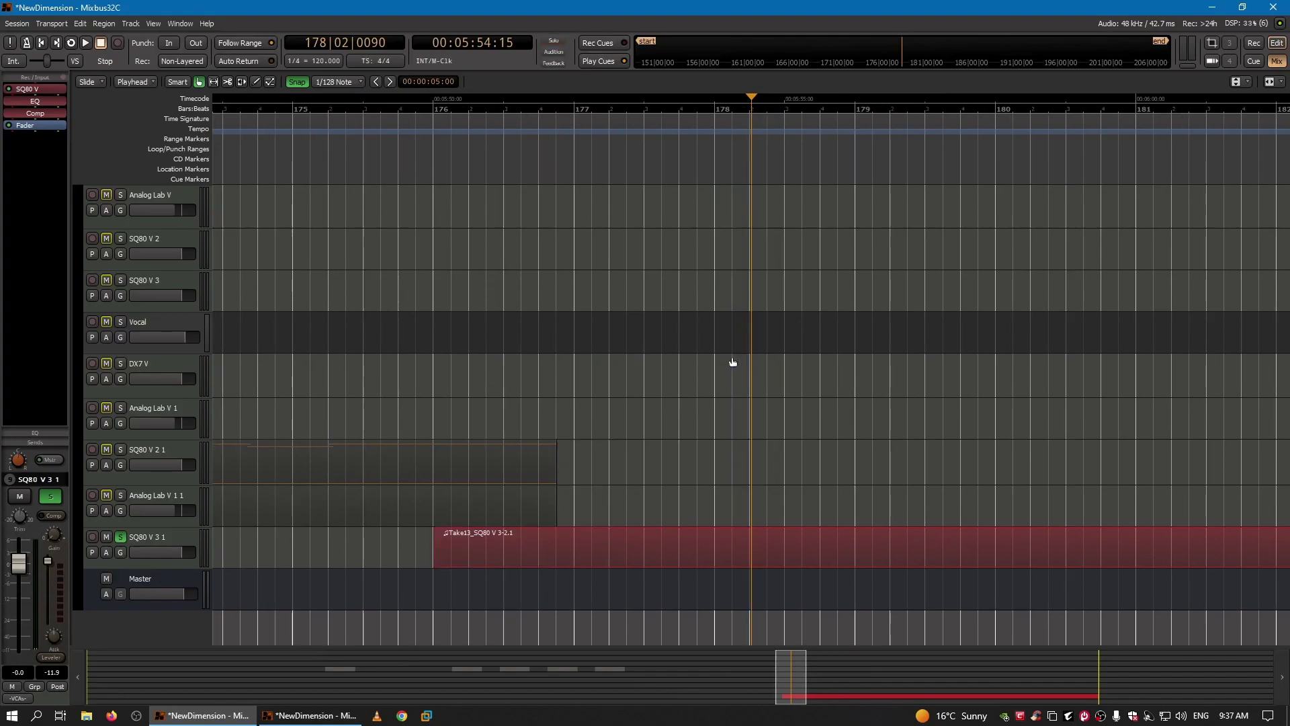
pyautogui.scroll(-3, 222, 469)
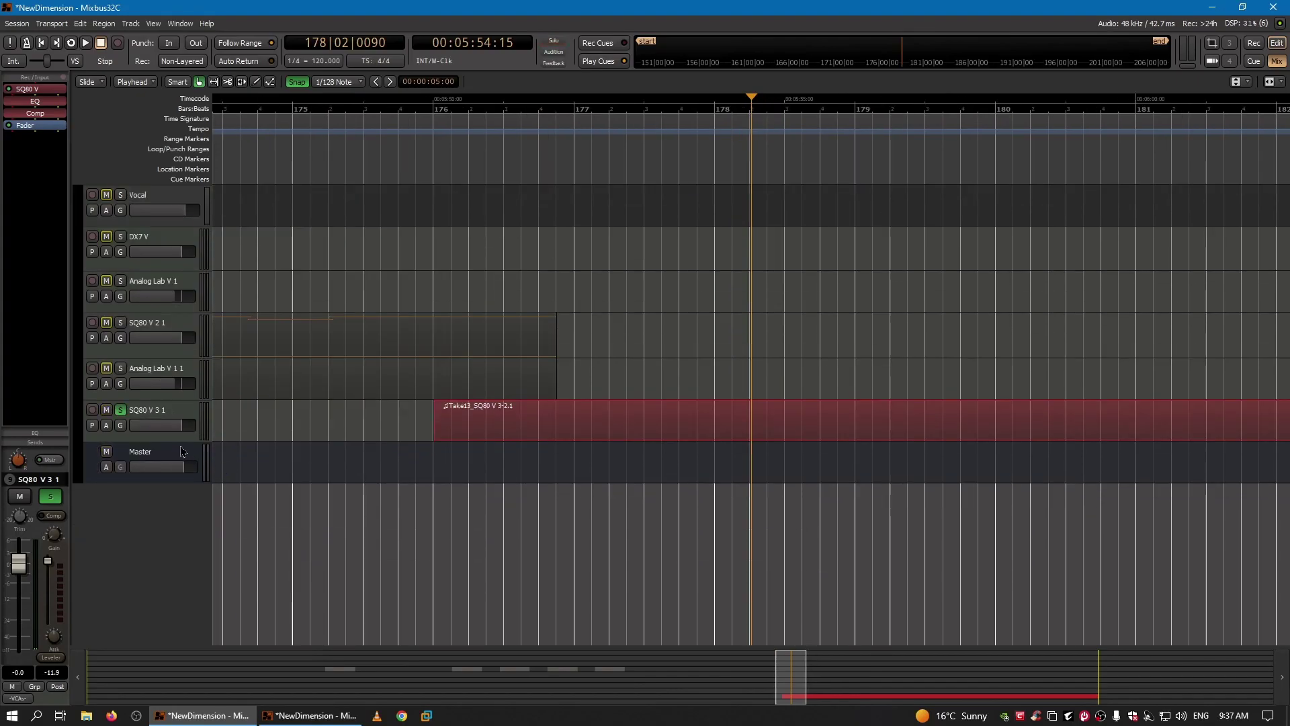
pyautogui.moveTo(180, 443); pyautogui.dragTo(190, 623)
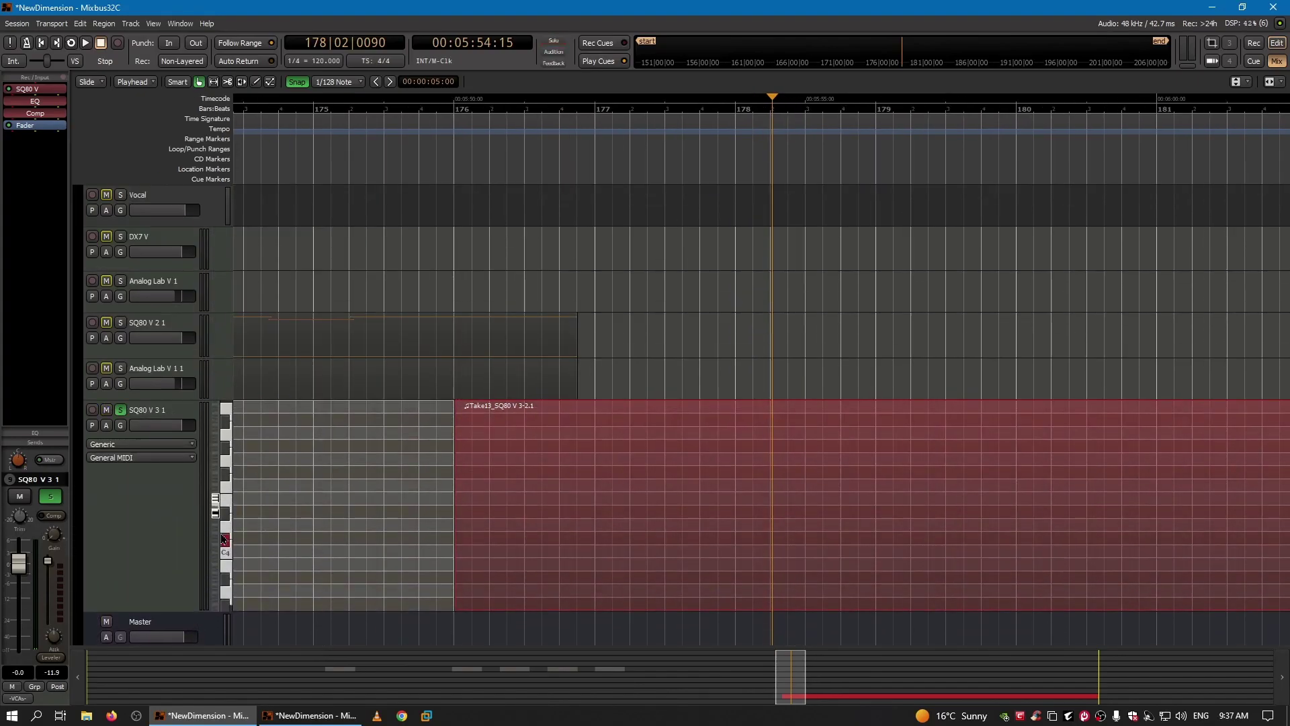
pyautogui.scroll(-6, 168, 498)
pyautogui.scroll(2, 137, 467)
pyautogui.moveTo(173, 437); pyautogui.dragTo(160, 606)
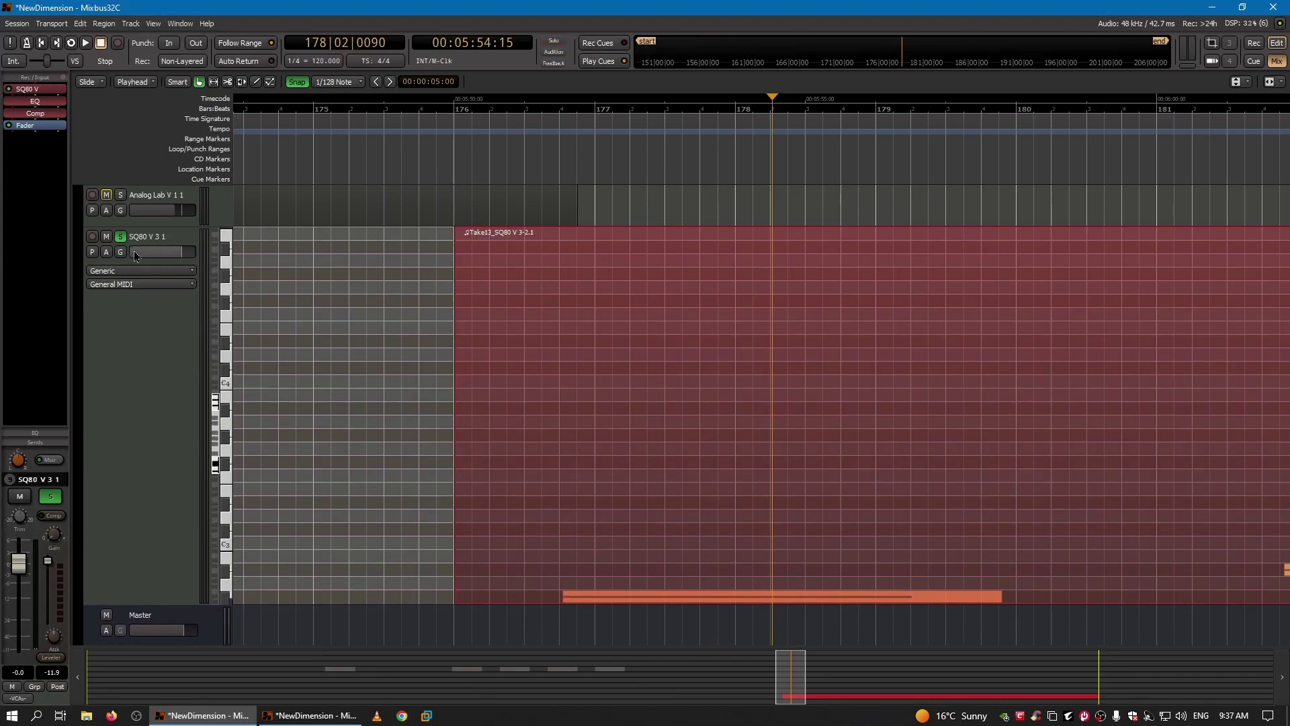
pyautogui.moveTo(183, 227); pyautogui.dragTo(191, 253)
# Place the playhead at 176|04|0960, where the Analog Lab V 1 1 region ends, and examine the SQ80 V 3 1 region's notes against it
pyautogui.scroll(5, 369, 313)
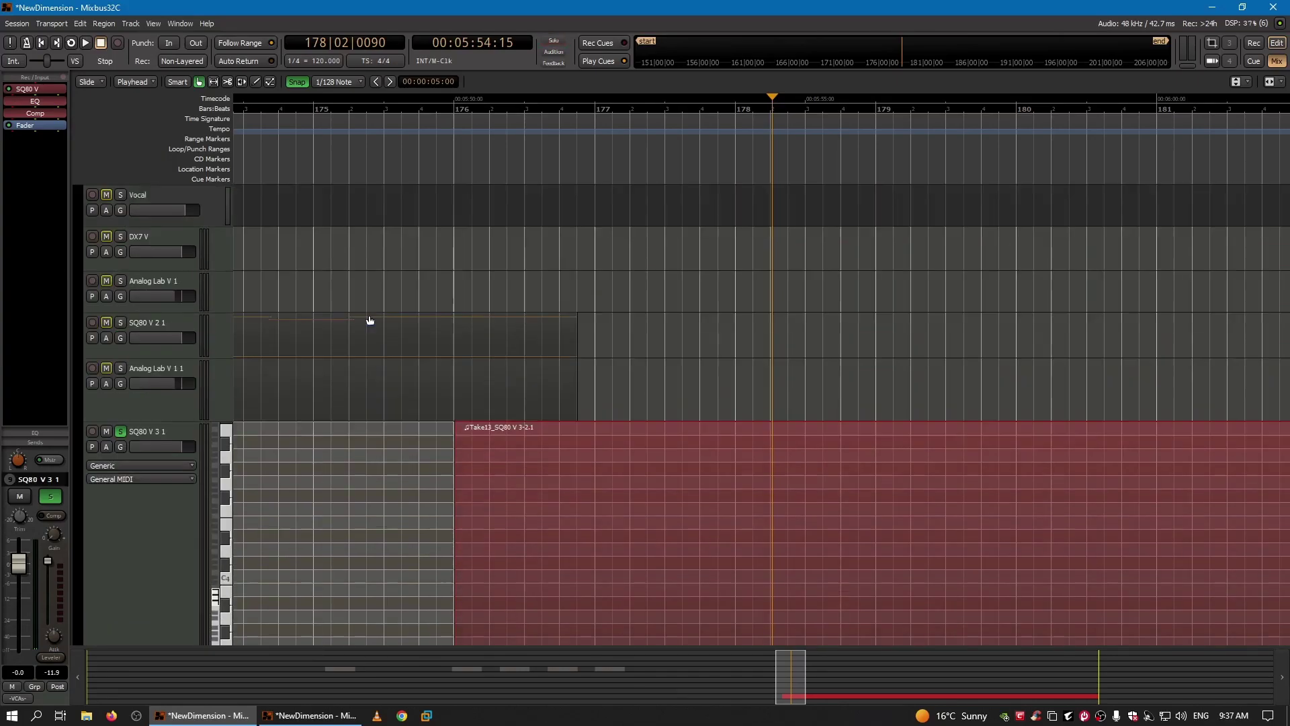
pyautogui.scroll(-5, 369, 319)
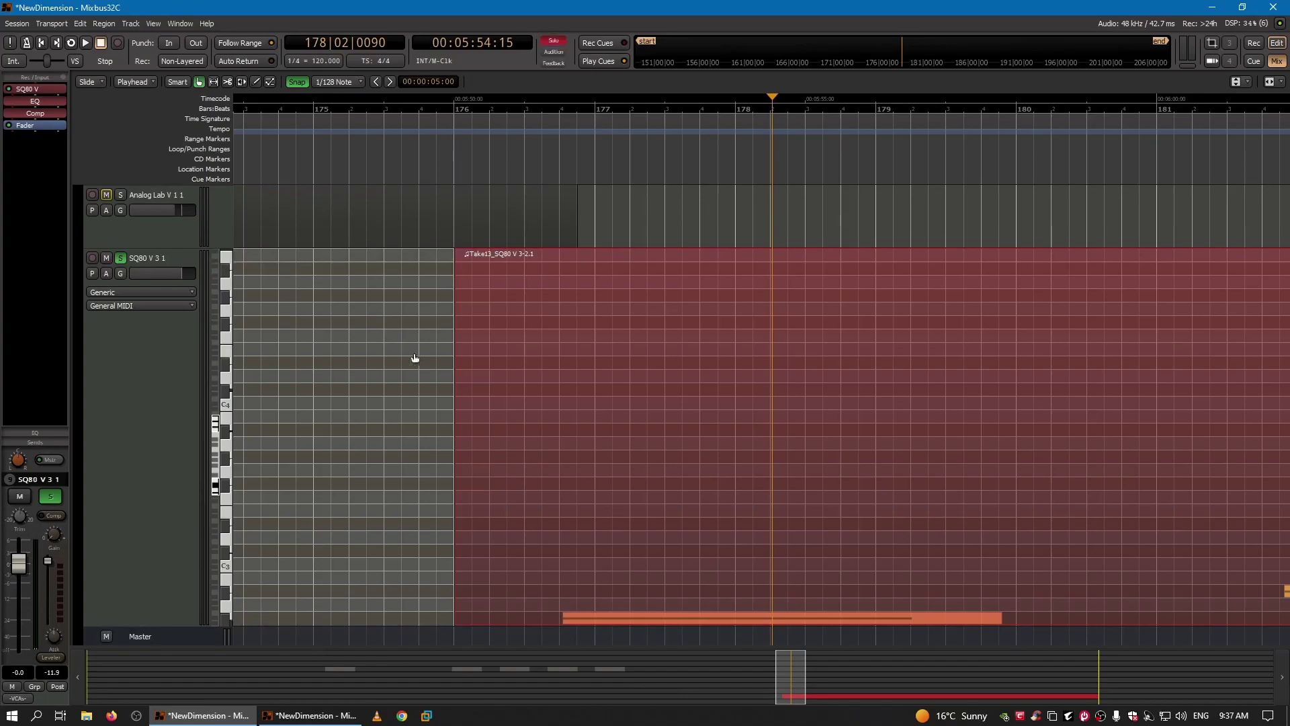
pyautogui.scroll(3, 565, 219)
pyautogui.click(585, 120)
pyautogui.scroll(-3, 607, 291)
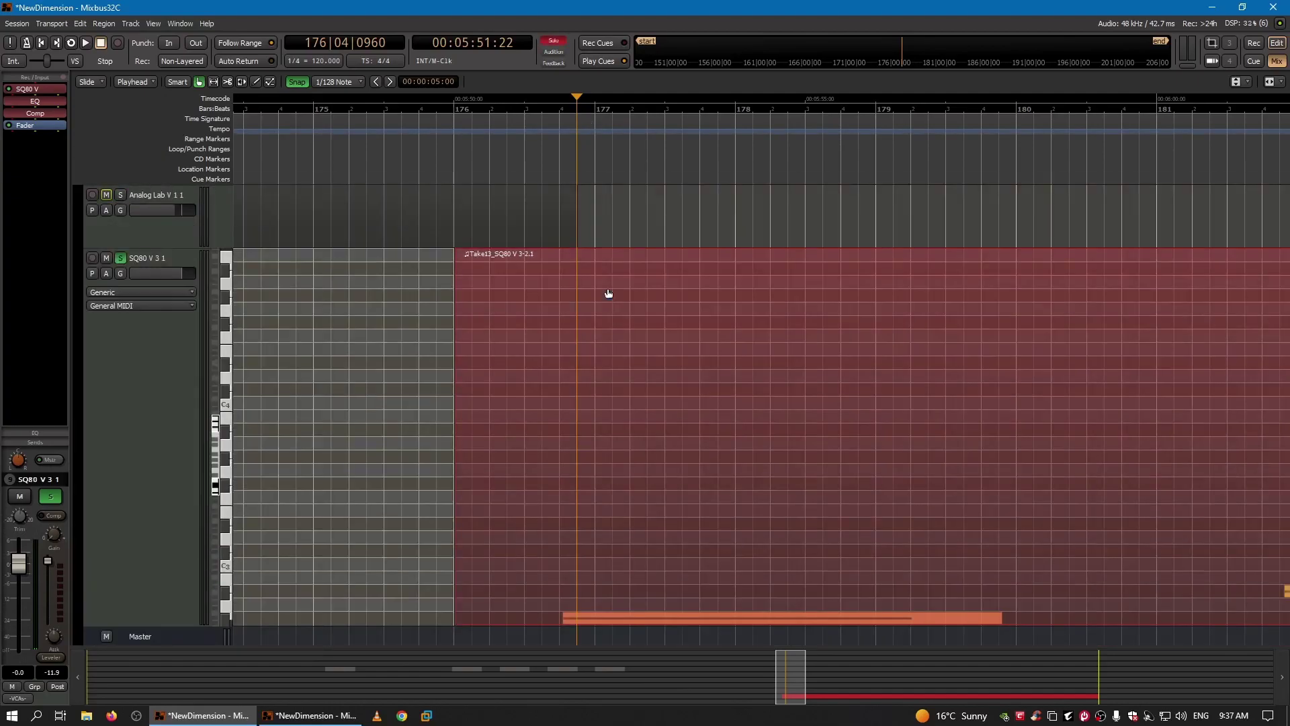
pyautogui.moveTo(651, 373); pyautogui.dragTo(661, 379)
pyautogui.scroll(-3, 457, 173)
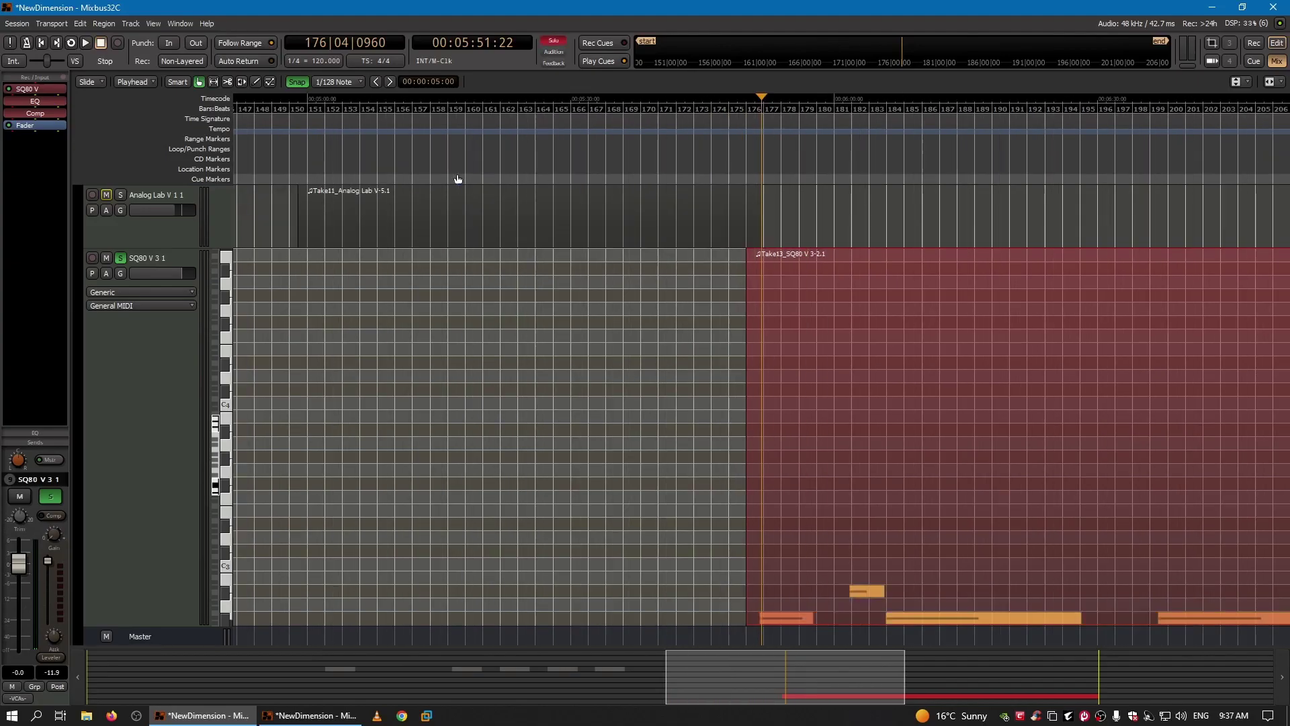
pyautogui.scroll(-2, 458, 179)
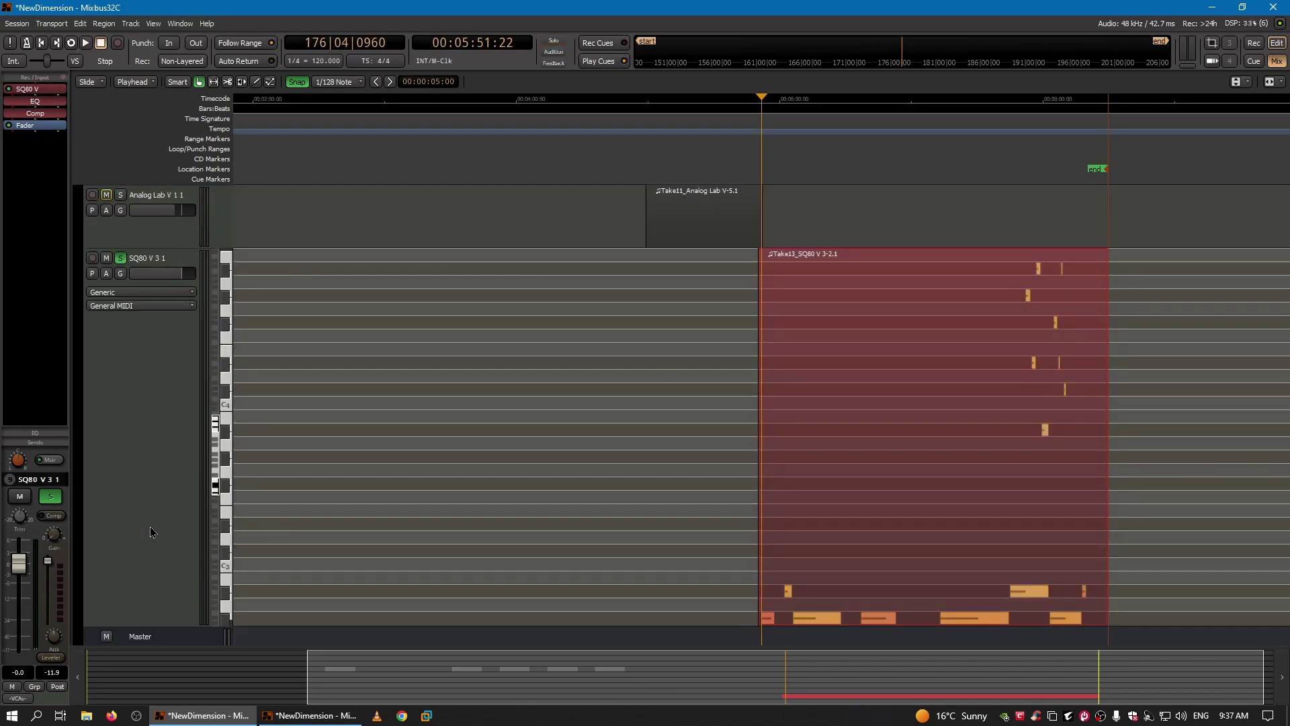
# Reduce the SQ80 V 3 1 track's height, then play from bar 170 and turn off that track's solo during playback
pyautogui.moveTo(180, 621); pyautogui.dragTo(266, 364)
pyautogui.scroll(5, 472, 513)
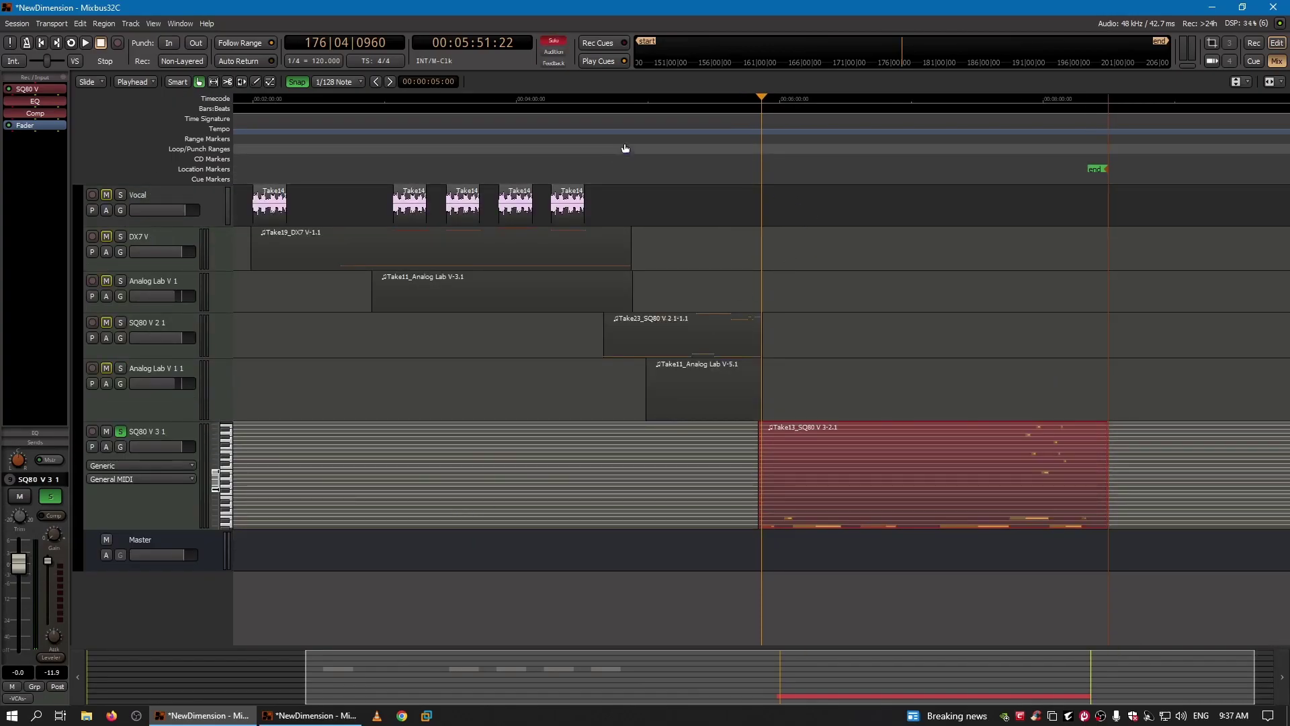
pyautogui.click(730, 111)
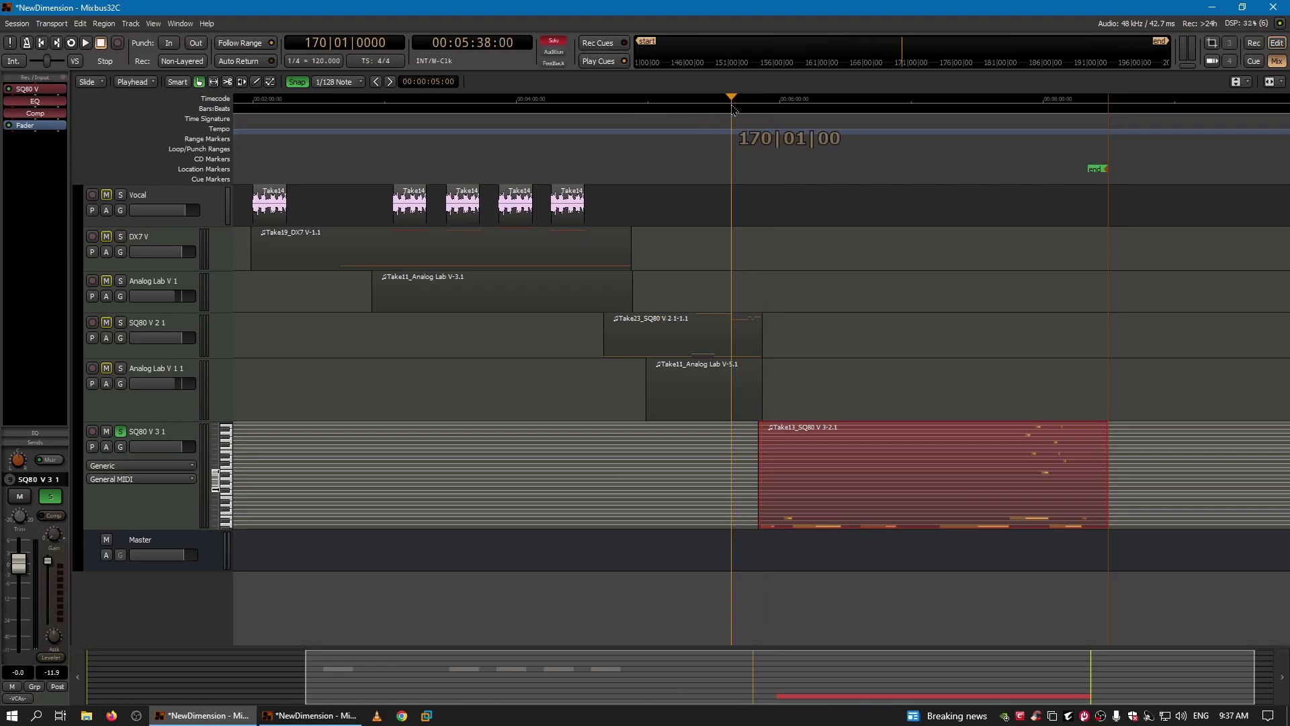
pyautogui.press('space')
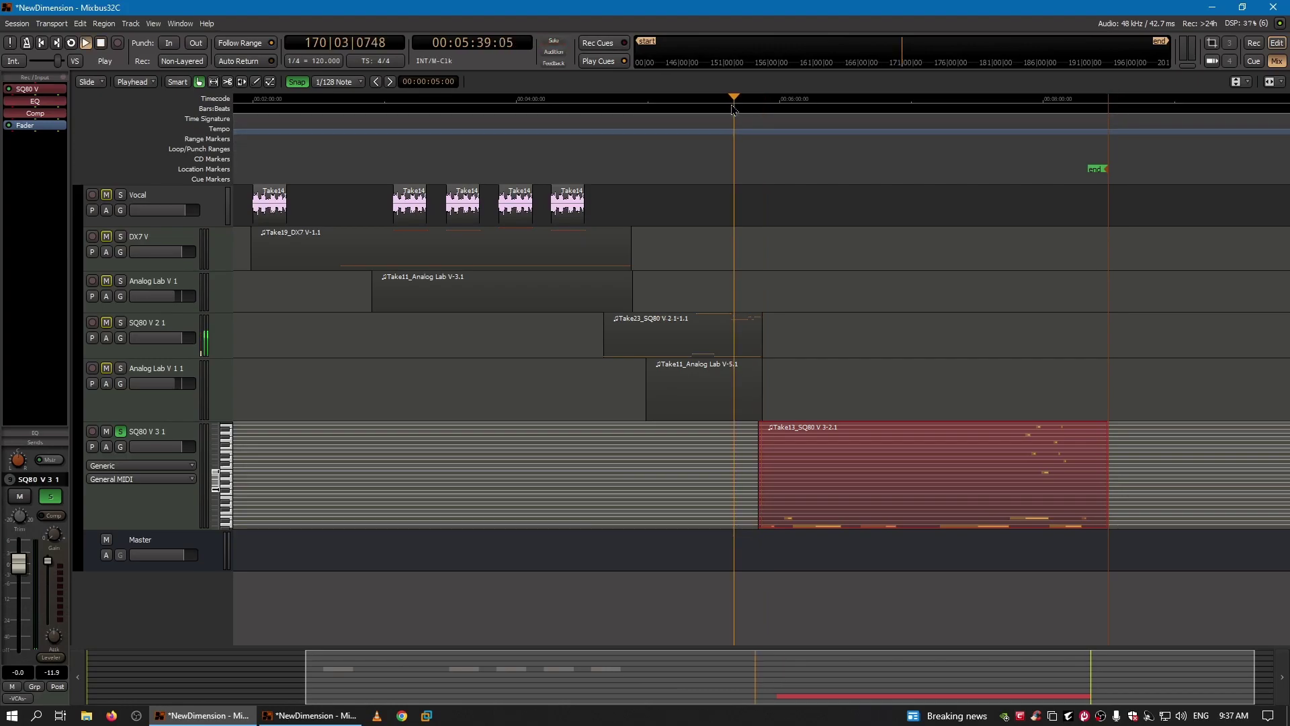
pyautogui.click(121, 434)
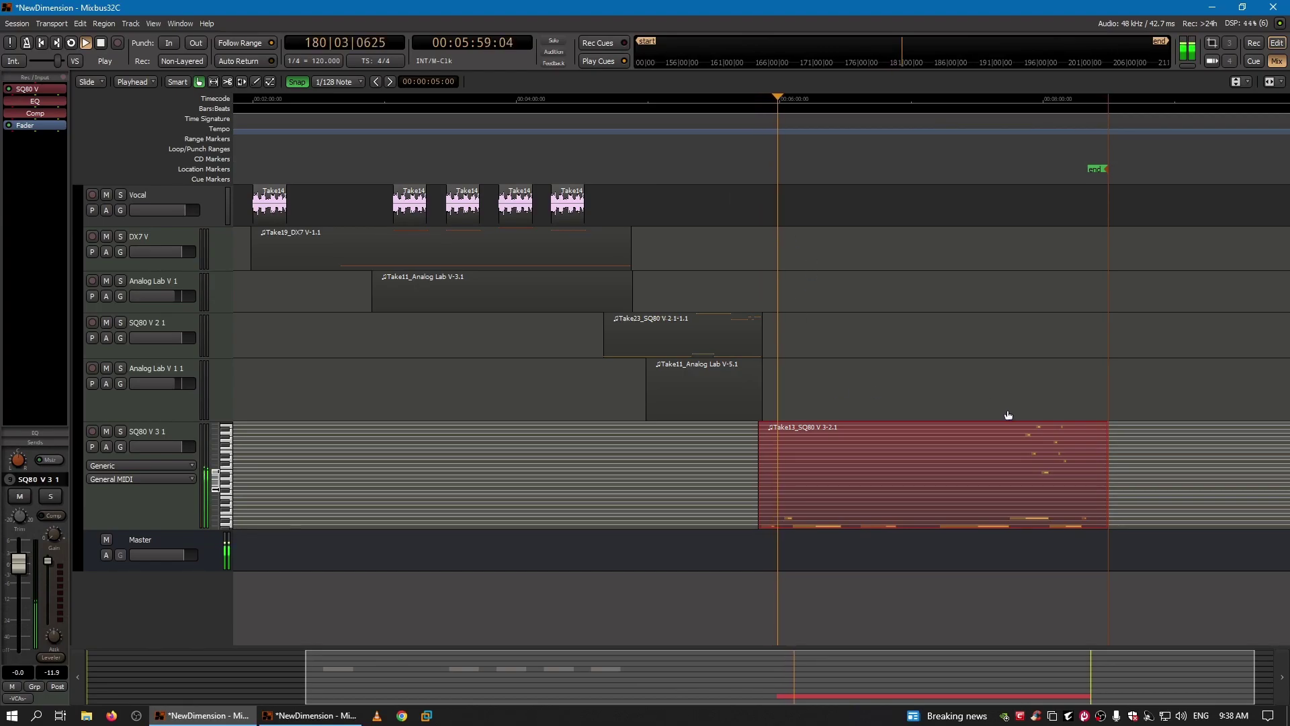
pyautogui.click(101, 45)
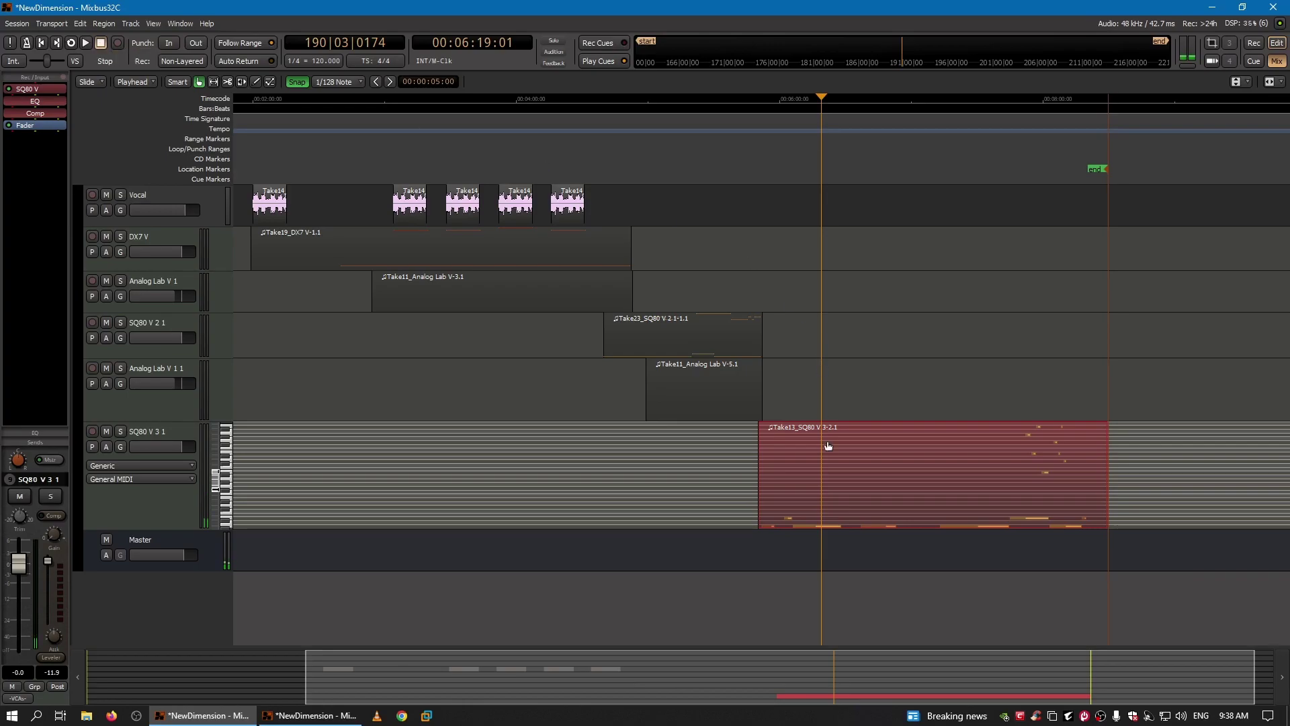
# Place the playhead at 176|04|0960 and delete the SQ80 V 3 1 region that starts there
pyautogui.click(749, 114)
pyautogui.click(761, 118)
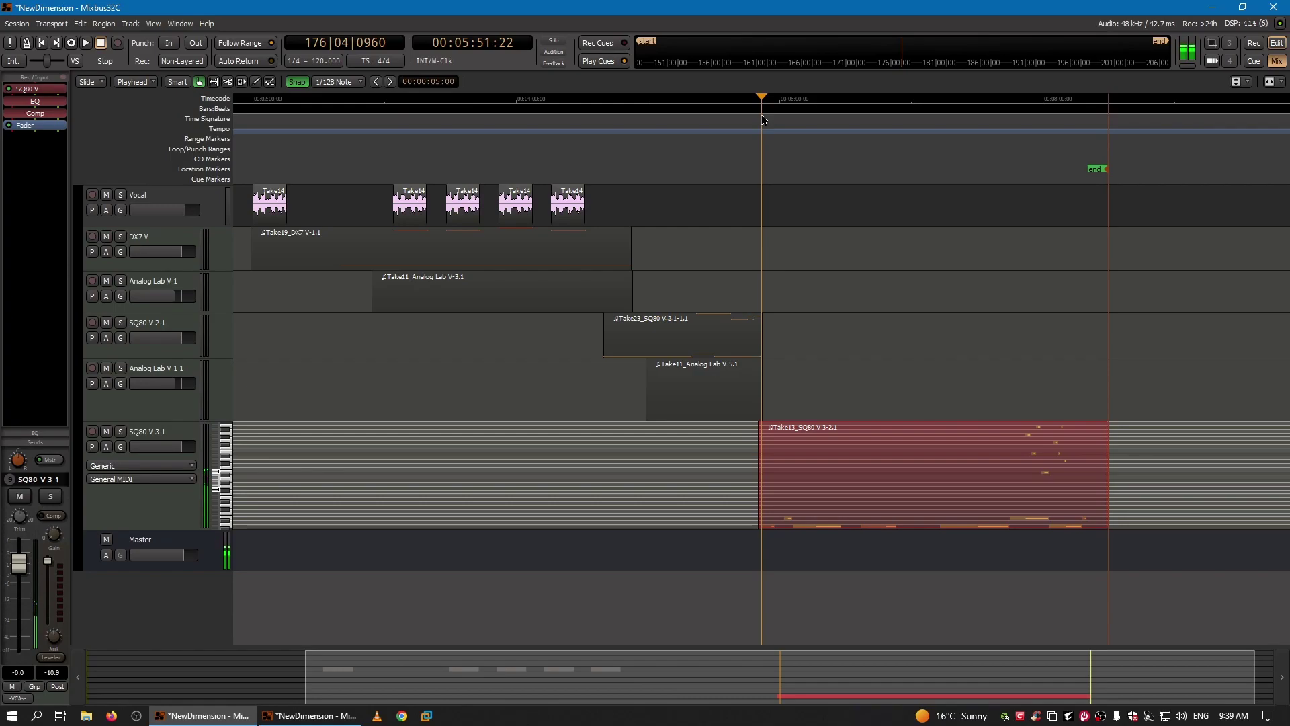
pyautogui.press('Delete')
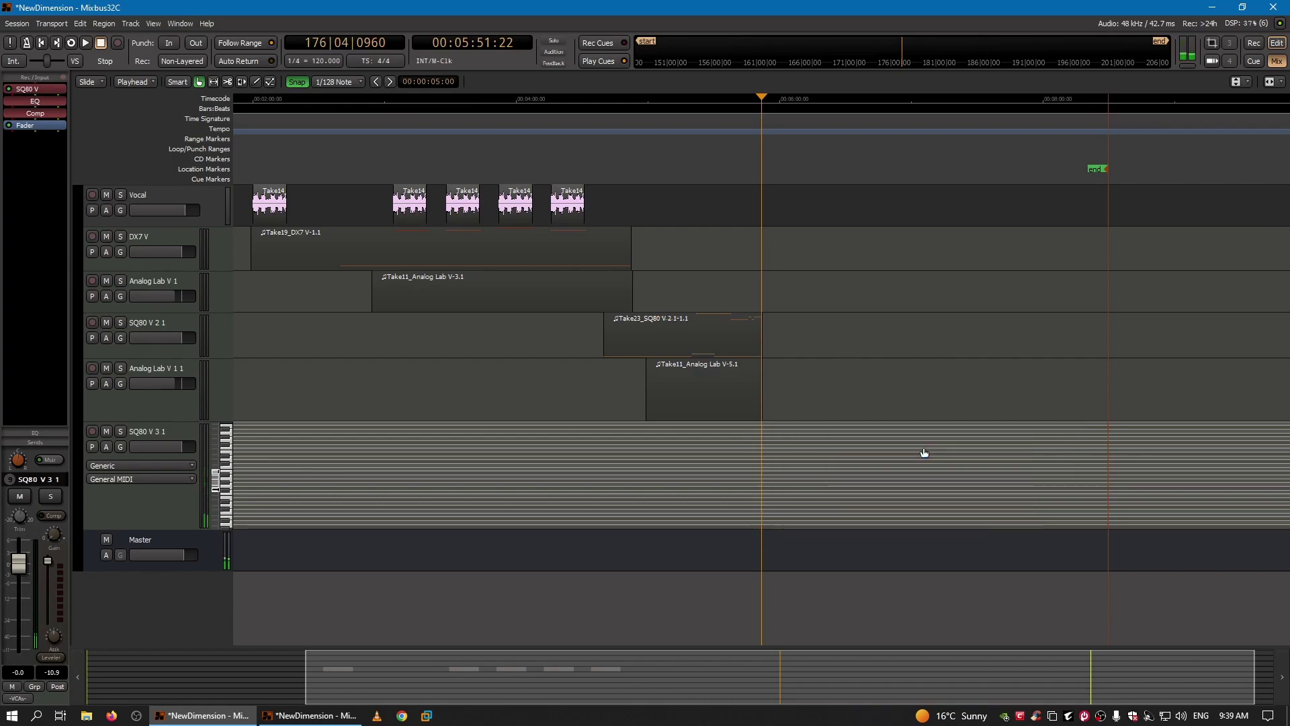
# Arm the SQ80 V 3 1 track for recording and try a take from bar 141
pyautogui.click(741, 113)
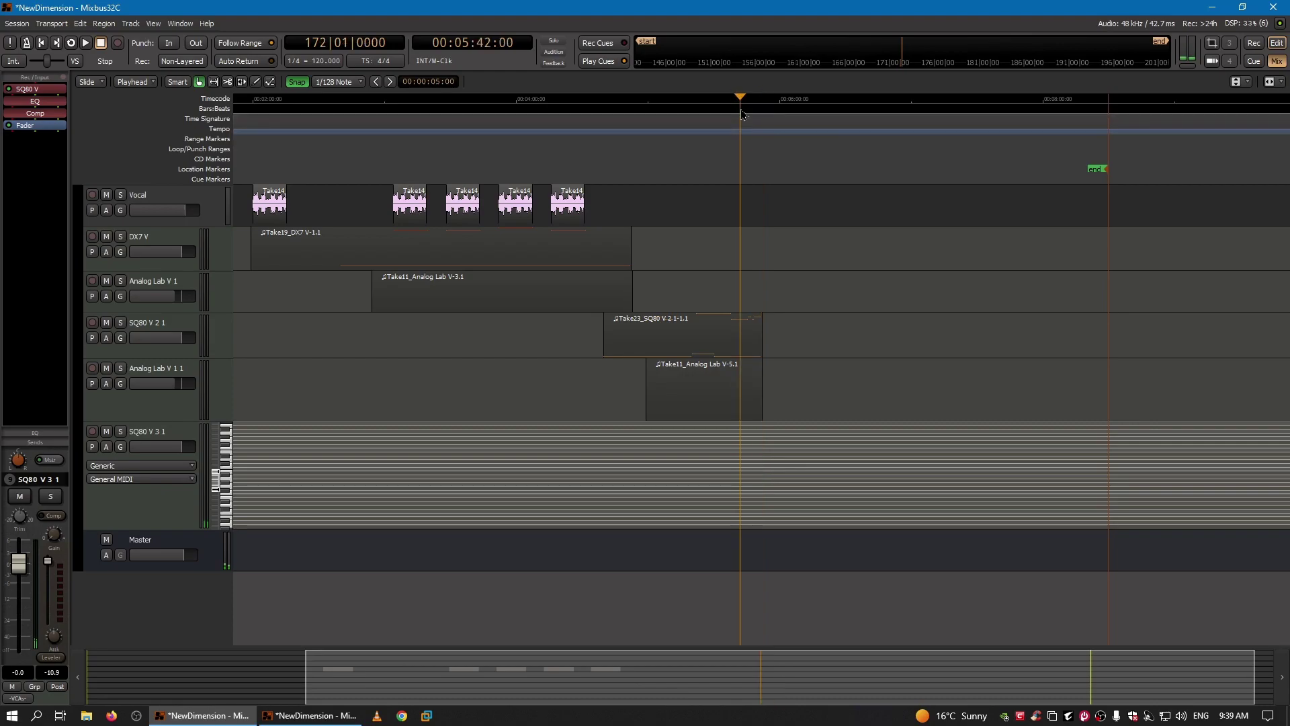
pyautogui.click(606, 113)
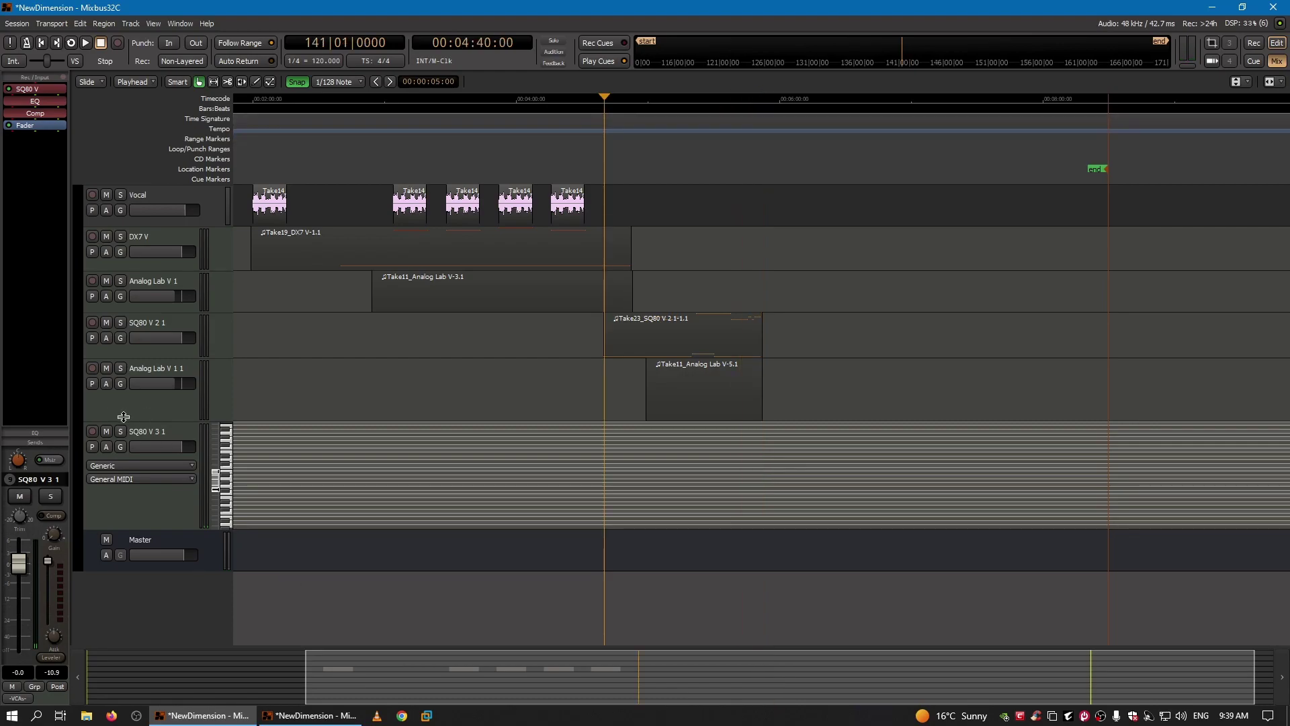
pyautogui.click(92, 434)
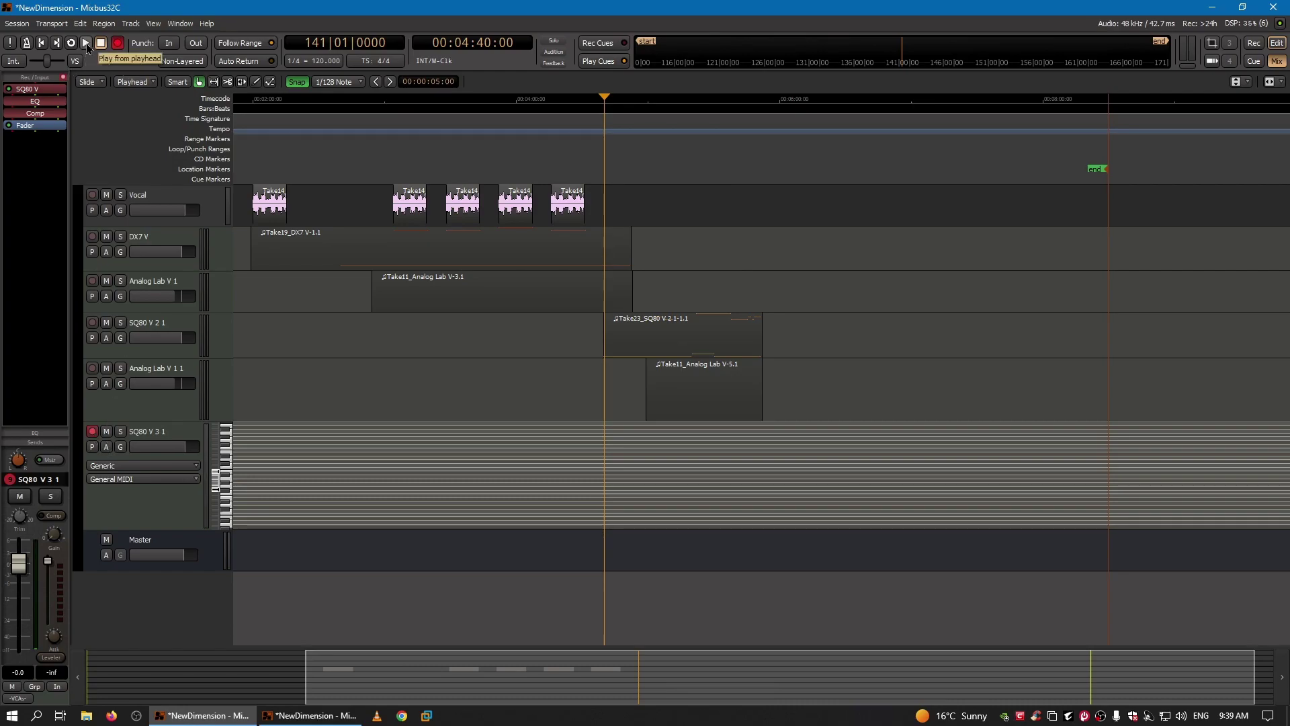
pyautogui.click(88, 43)
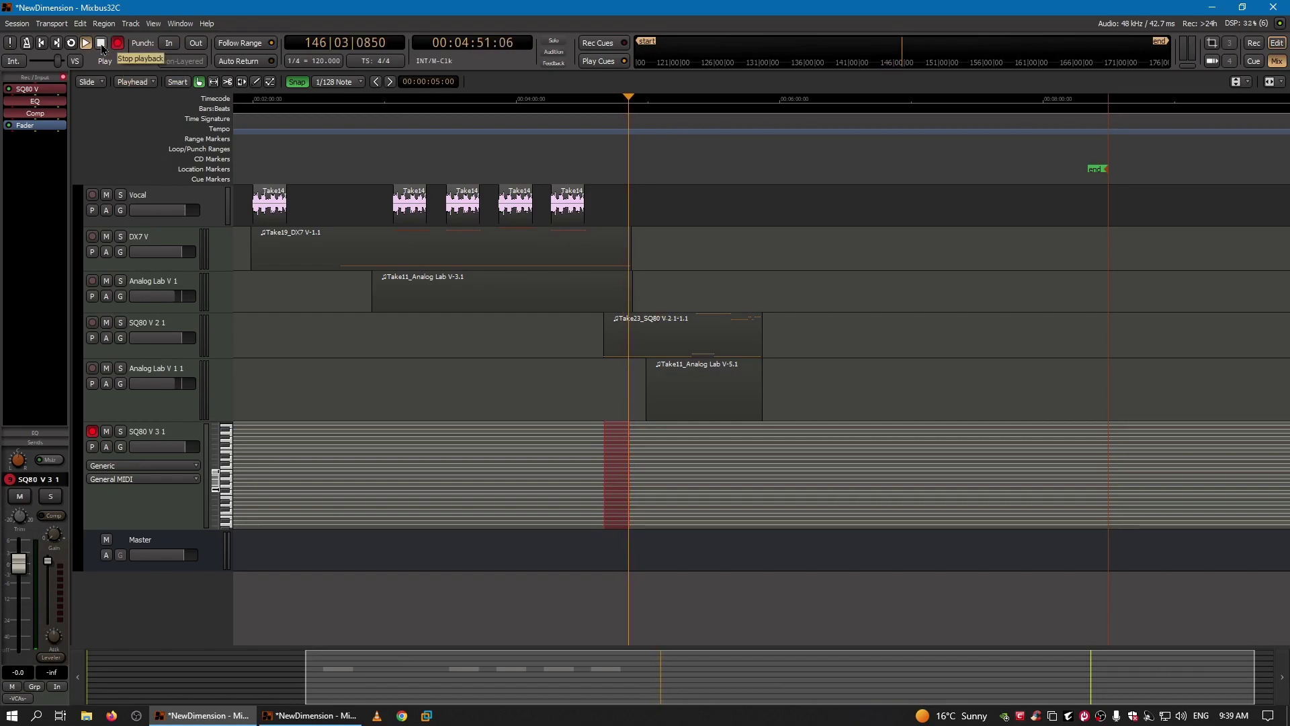
pyautogui.click(101, 43)
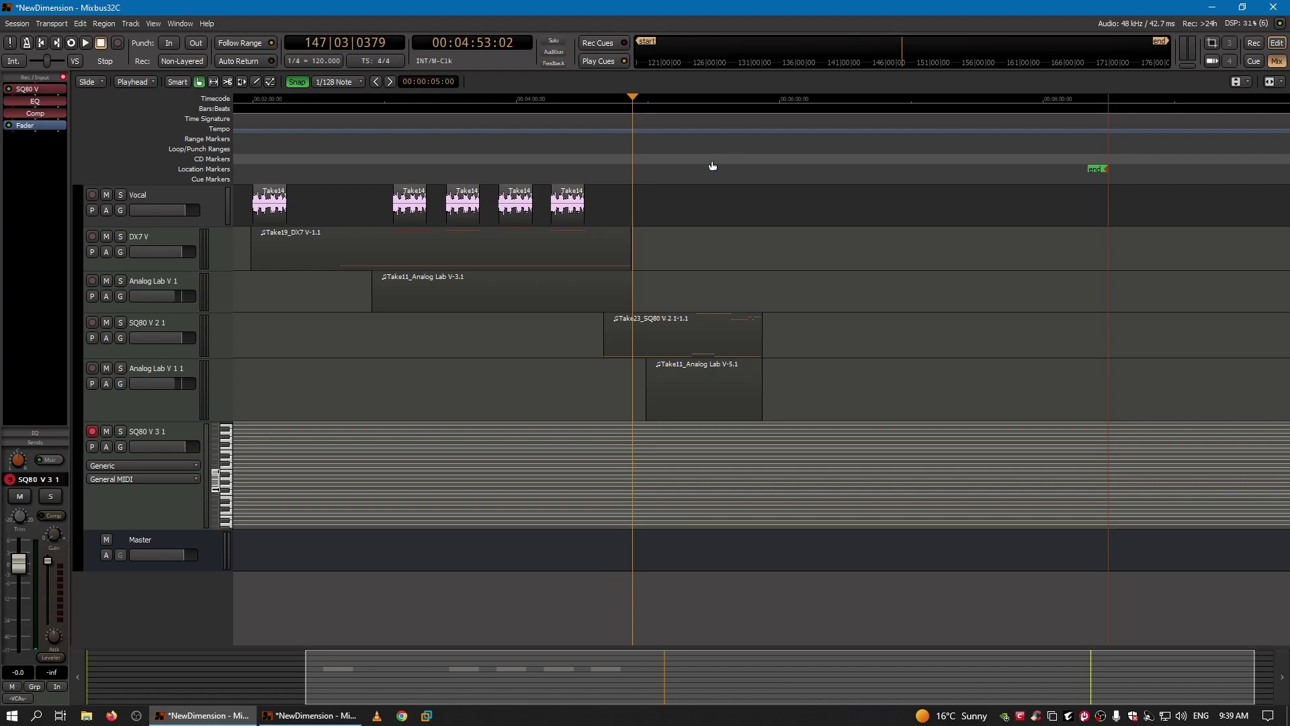
pyautogui.click(658, 117)
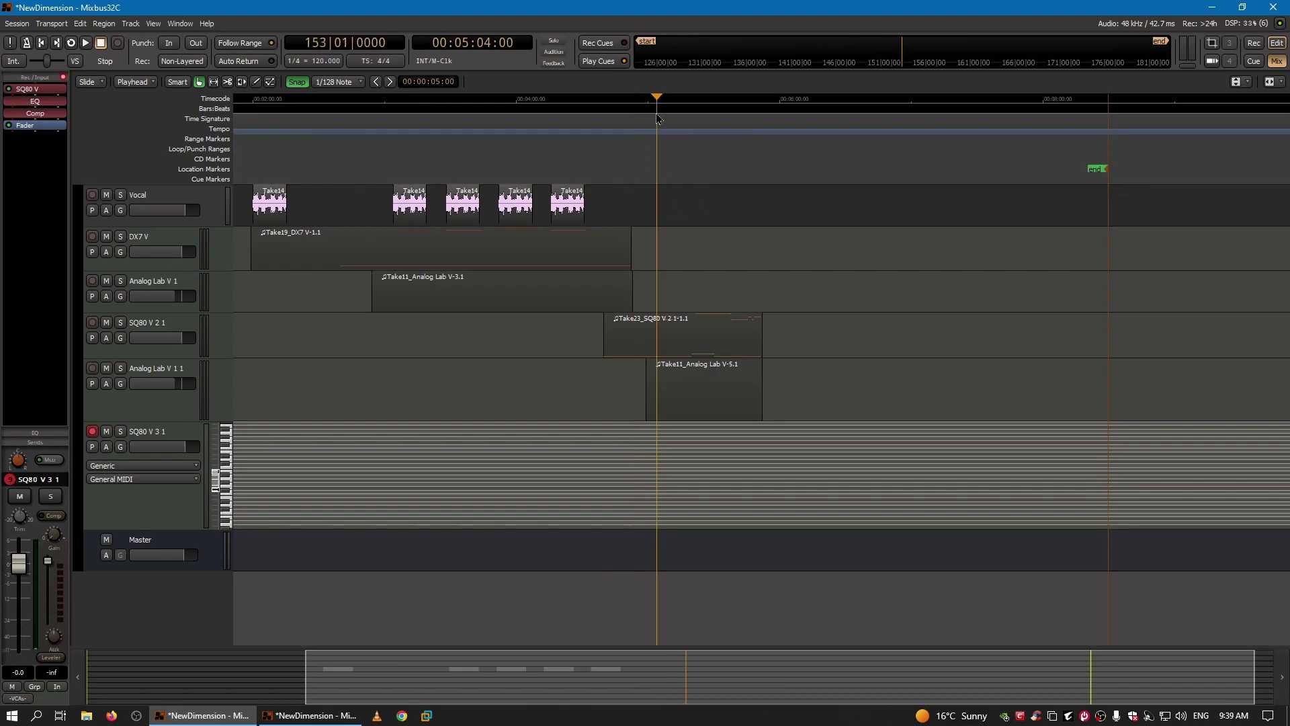
pyautogui.click(76, 44)
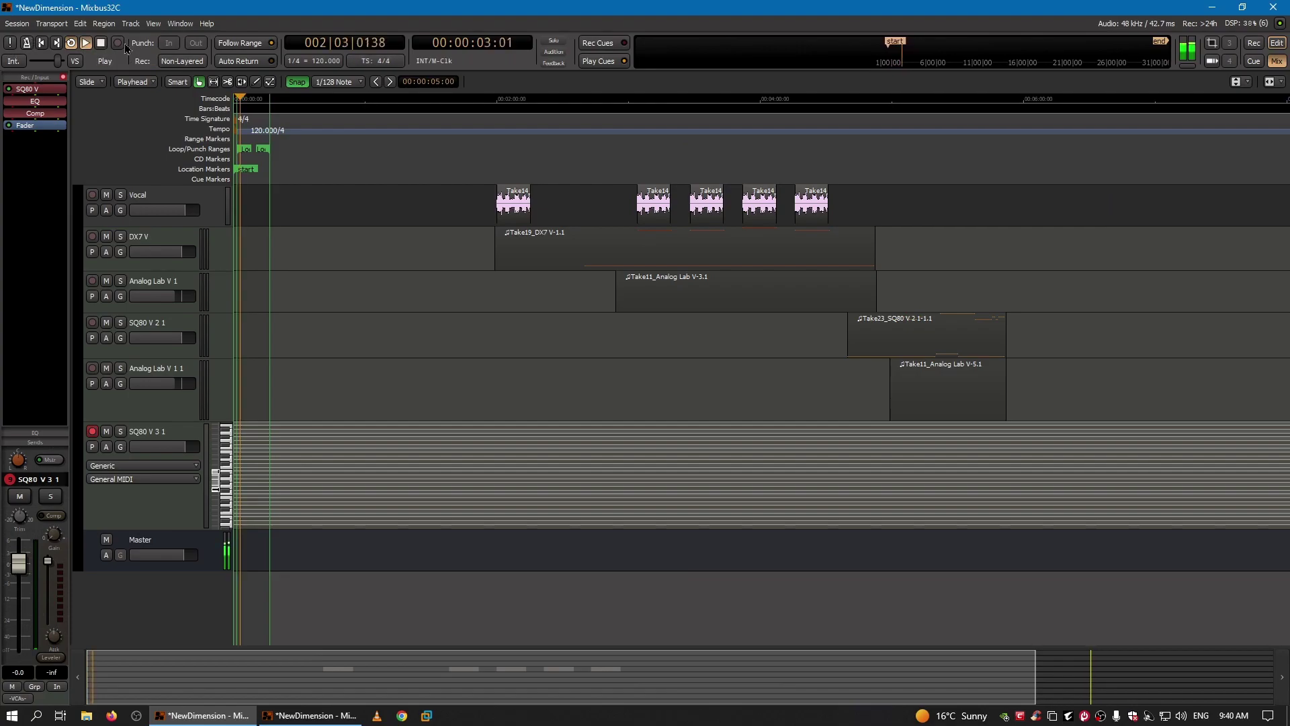
pyautogui.press('space')
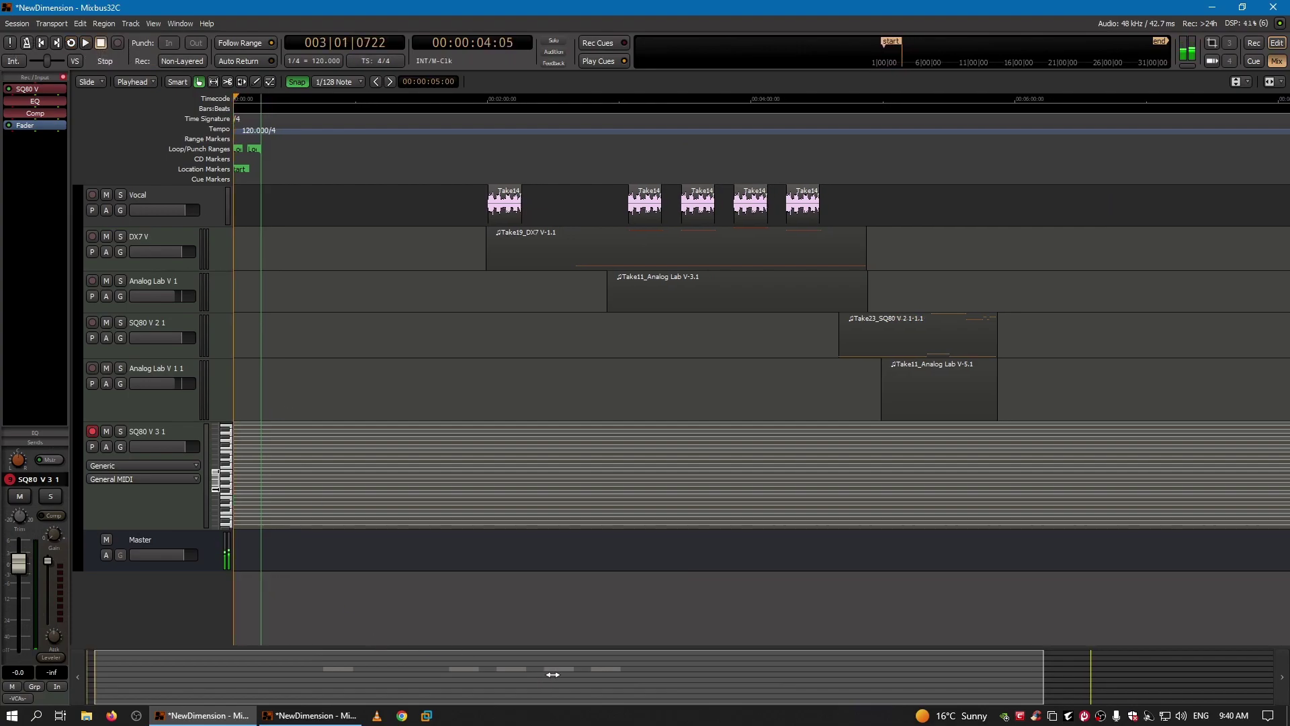
# Play the closing section briefly and reposition the playhead at bar 148, just after the DX7 V region ends
pyautogui.moveTo(549, 673); pyautogui.dragTo(806, 693)
pyautogui.click(620, 111)
pyautogui.click(85, 43)
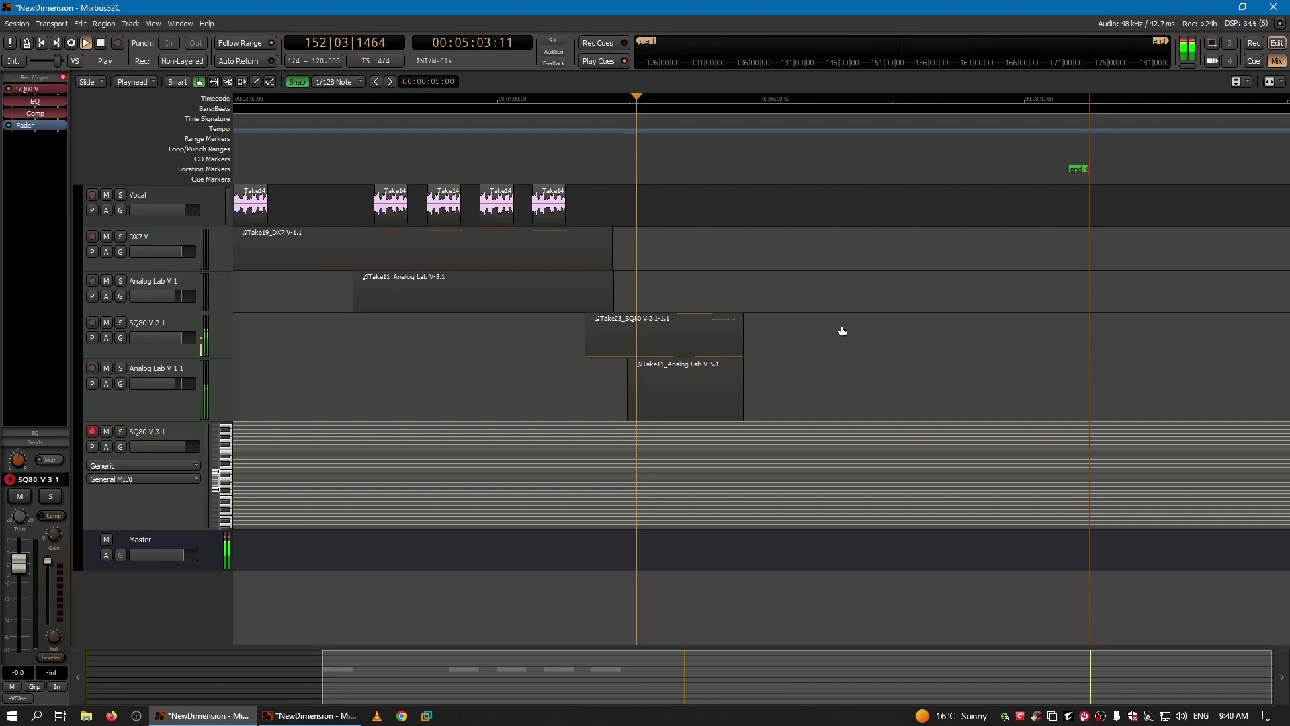
pyautogui.click(615, 101)
pyautogui.click(100, 43)
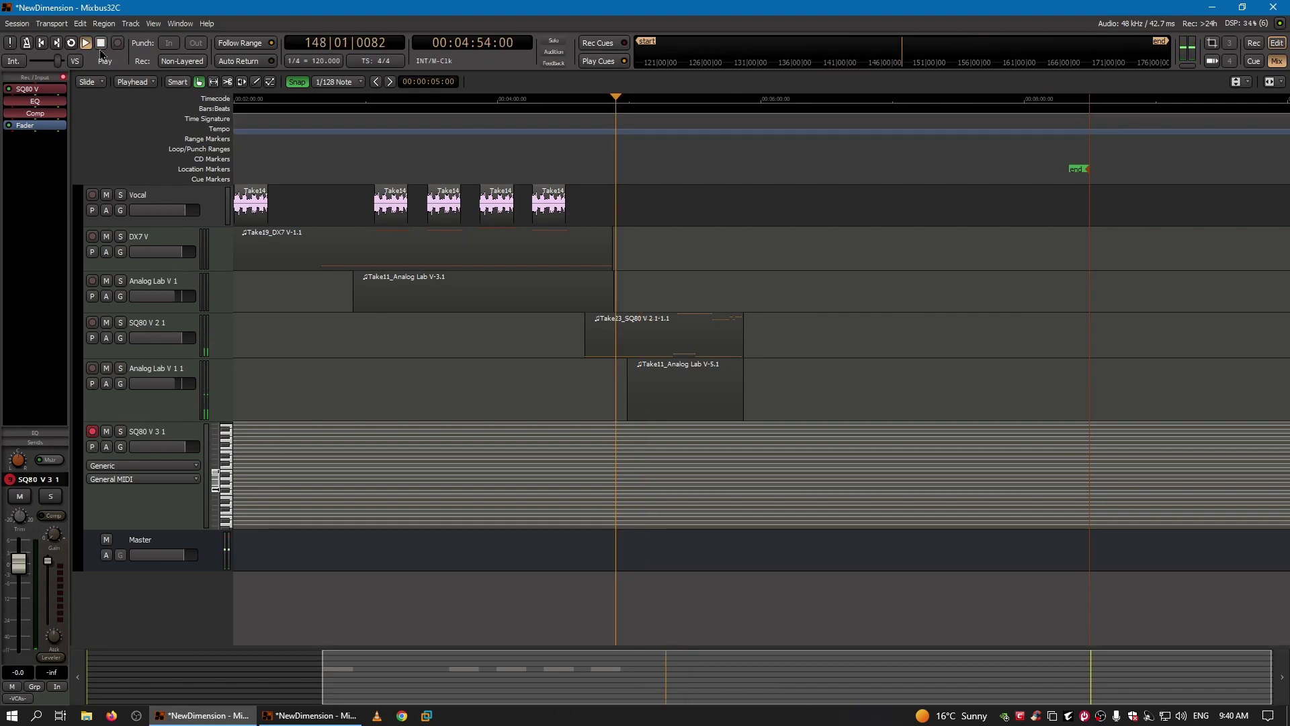
pyautogui.click(101, 43)
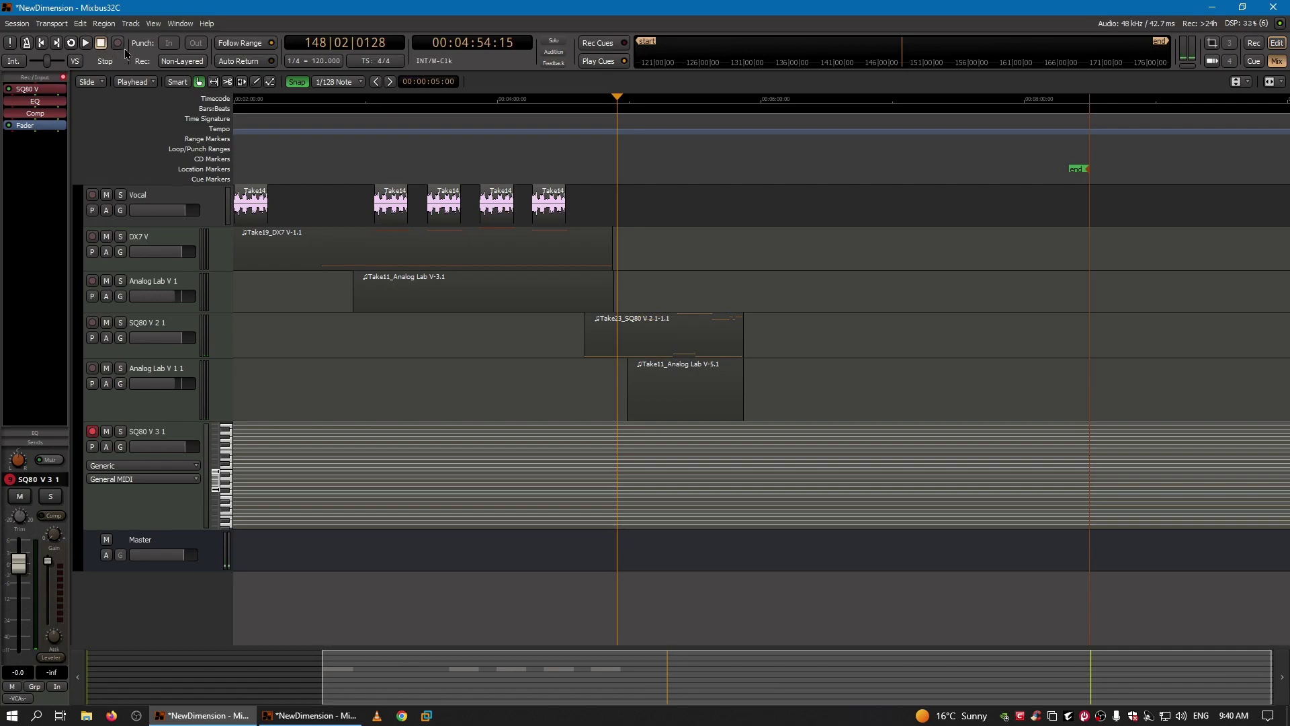
# Record a new MIDI take on the SQ80 V 3 1 track from bar 148 to about bar 204
pyautogui.hotkey('shift', 'r')
pyautogui.click(86, 43)
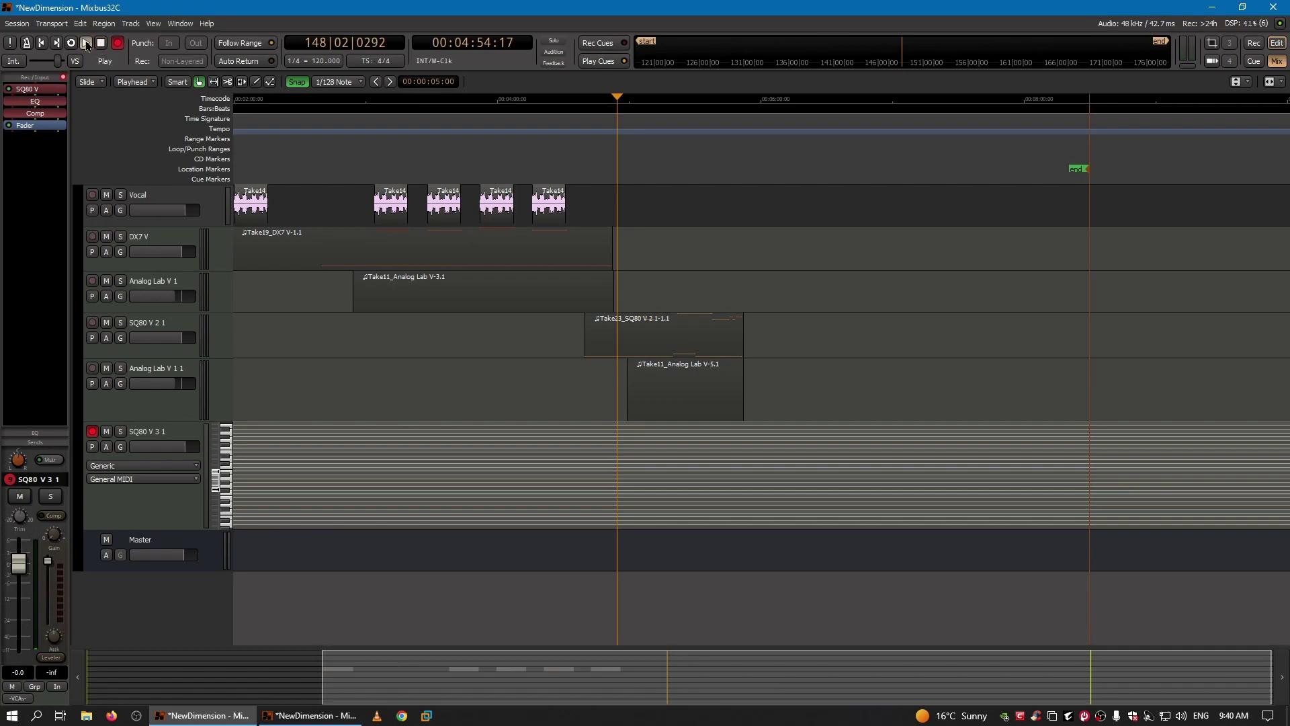
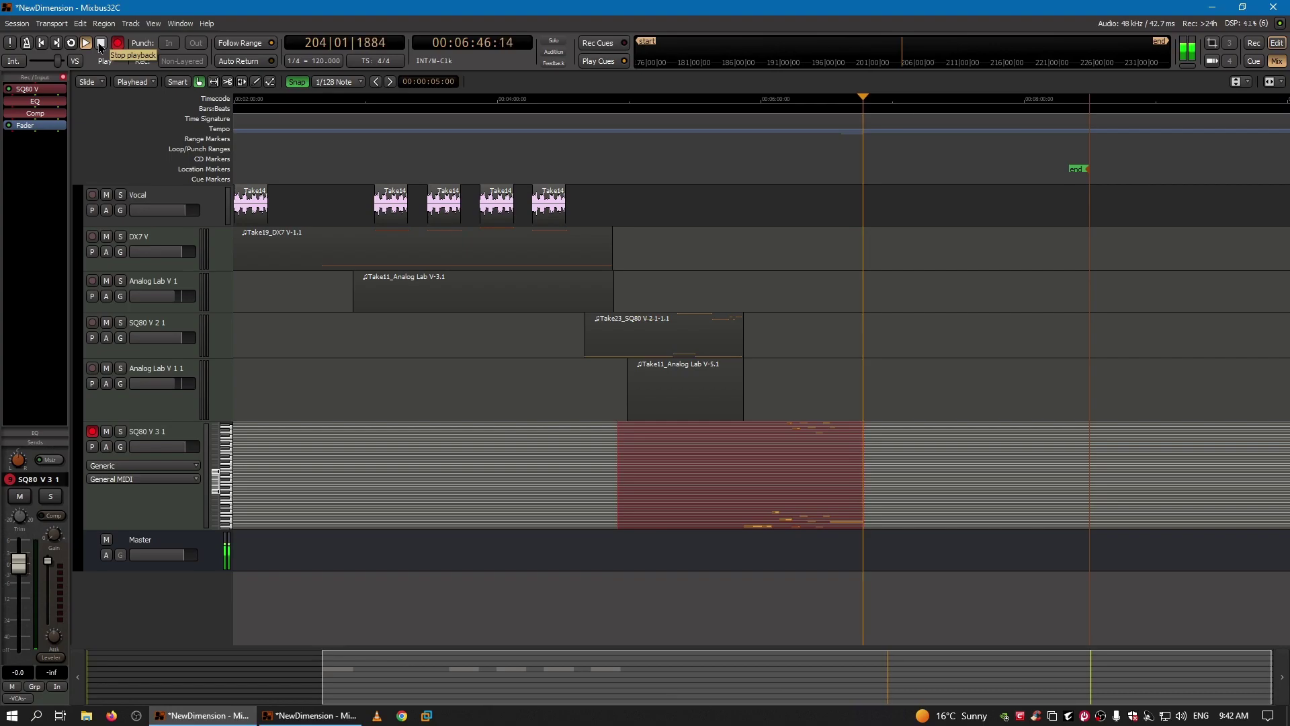
pyautogui.click(100, 43)
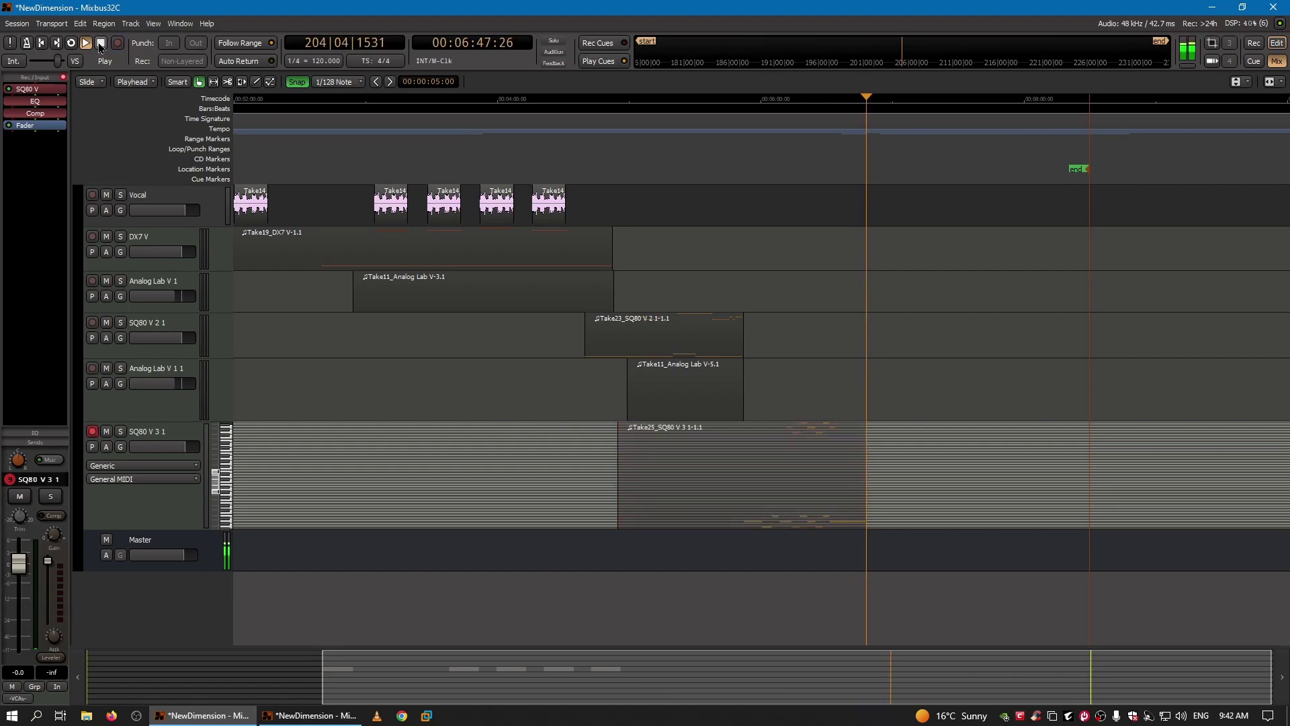
# Duplicate the Analog Lab V track once with a new playlist, inserting the copy last in the track list
pyautogui.scroll(3, 191, 503)
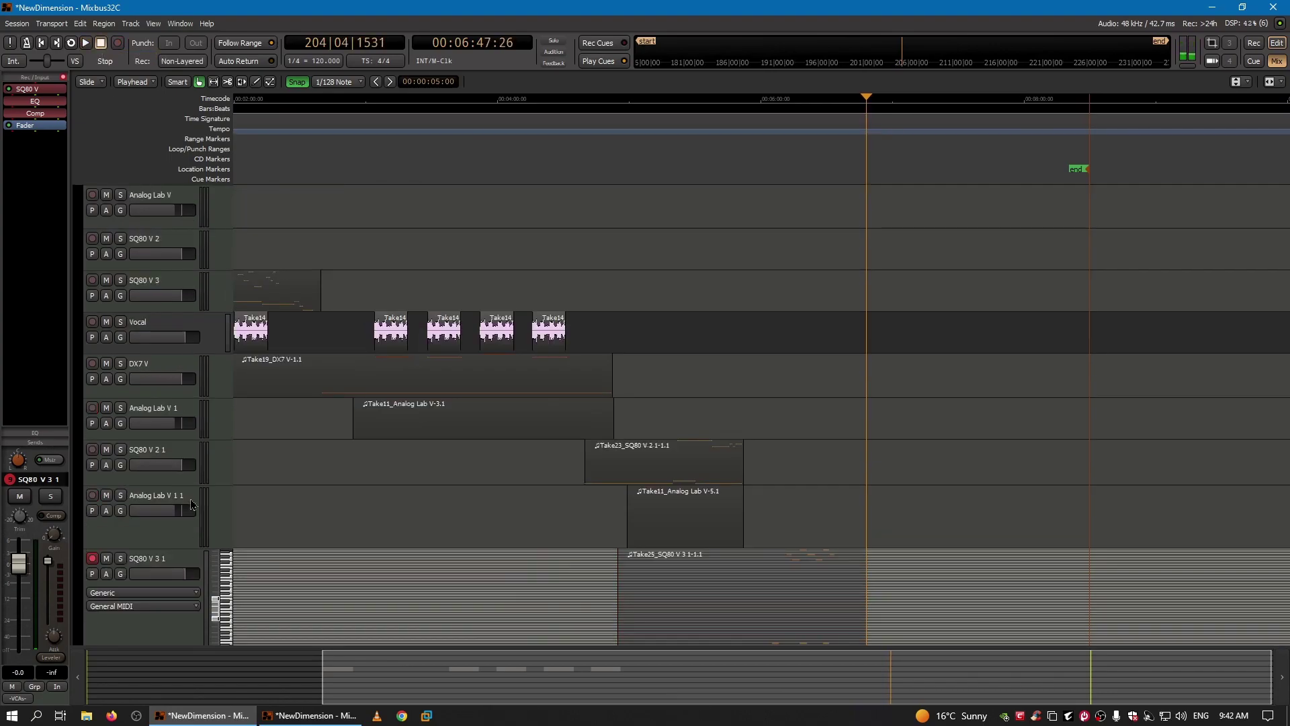
pyautogui.rightClick(166, 200)
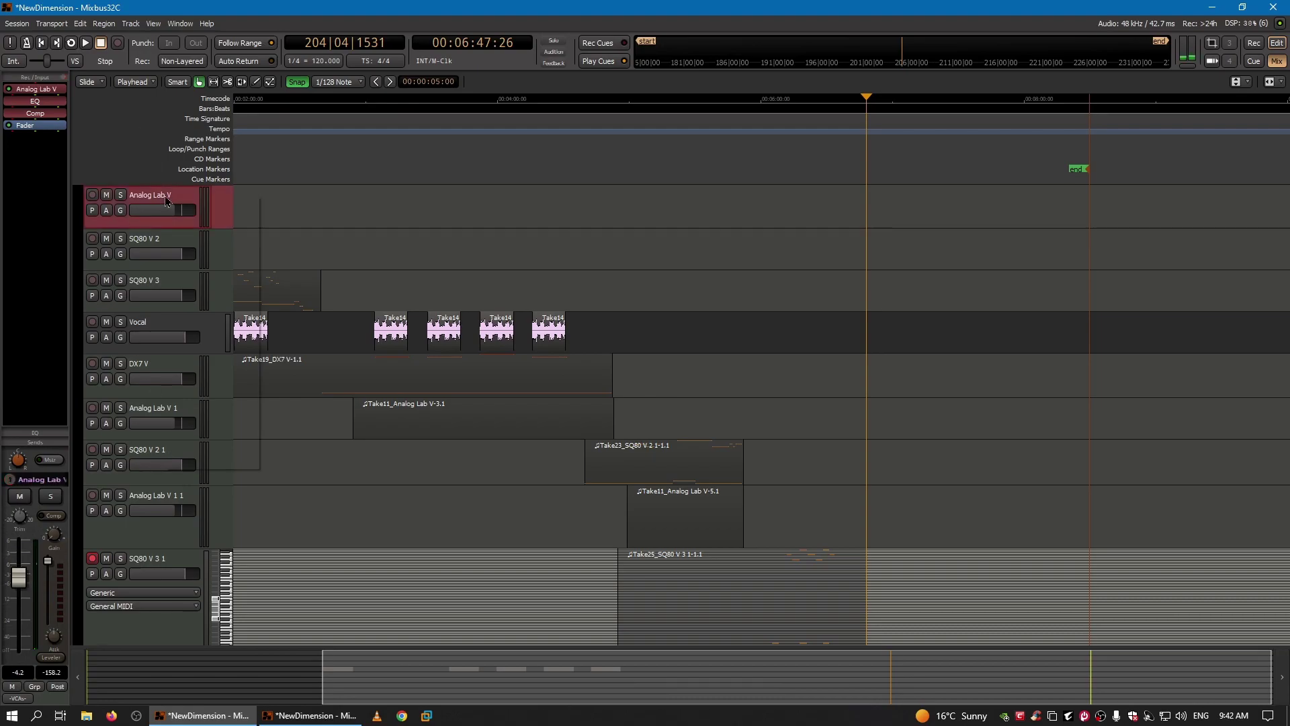
pyautogui.click(198, 446)
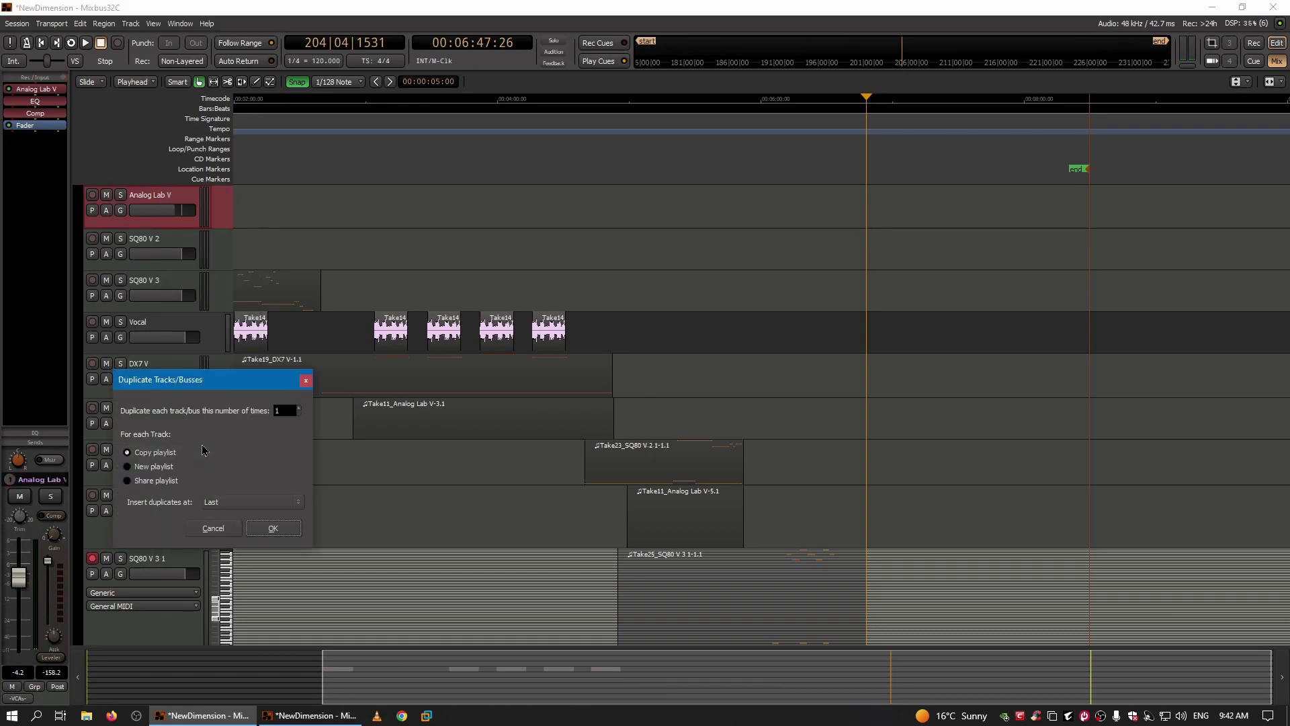
pyautogui.click(174, 469)
pyautogui.click(276, 530)
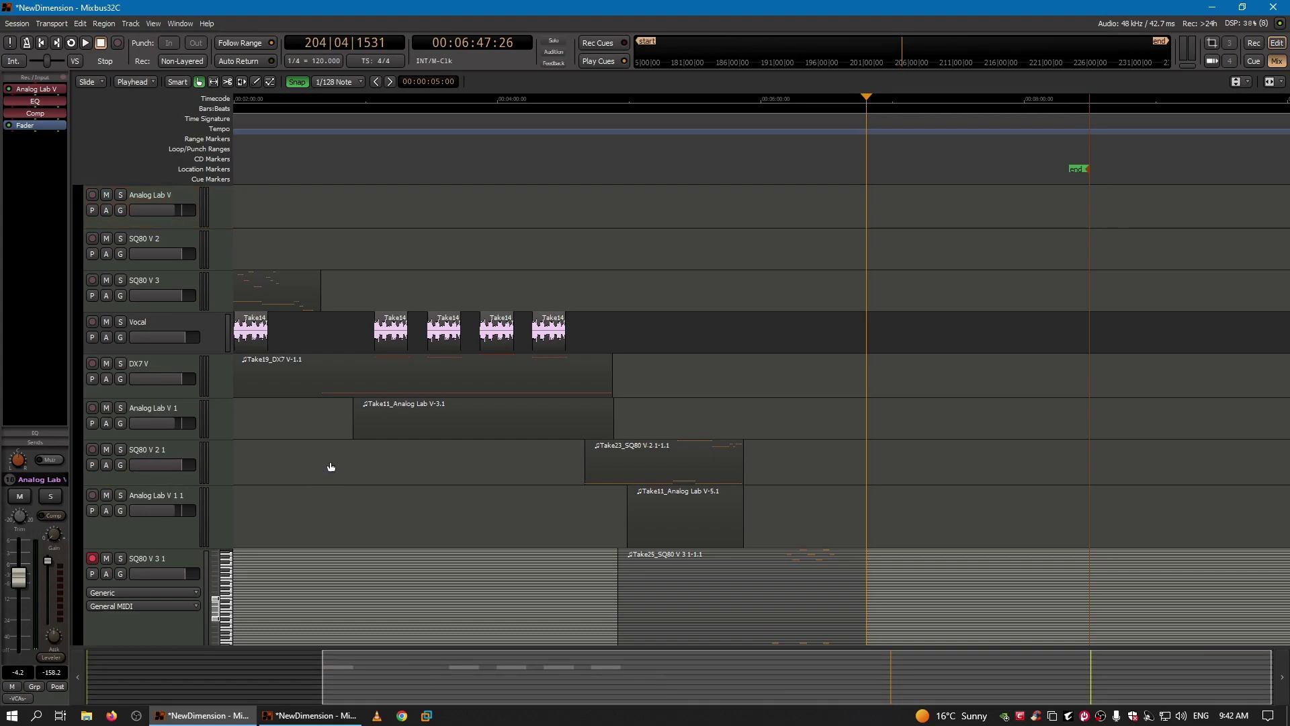
pyautogui.scroll(-6, 329, 461)
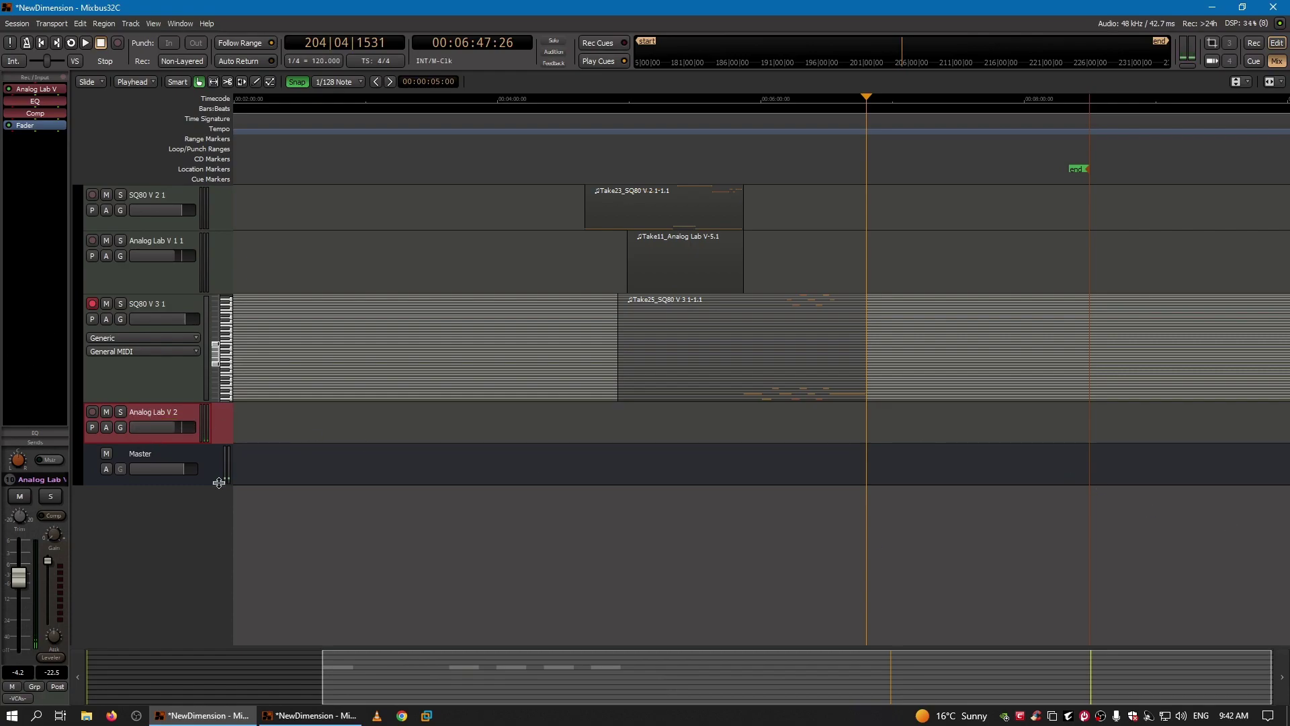
# Open the Analog Lab V plugin of the Analog Lab V 2 track and mark its DRMSET preset as liked
pyautogui.doubleClick(44, 91)
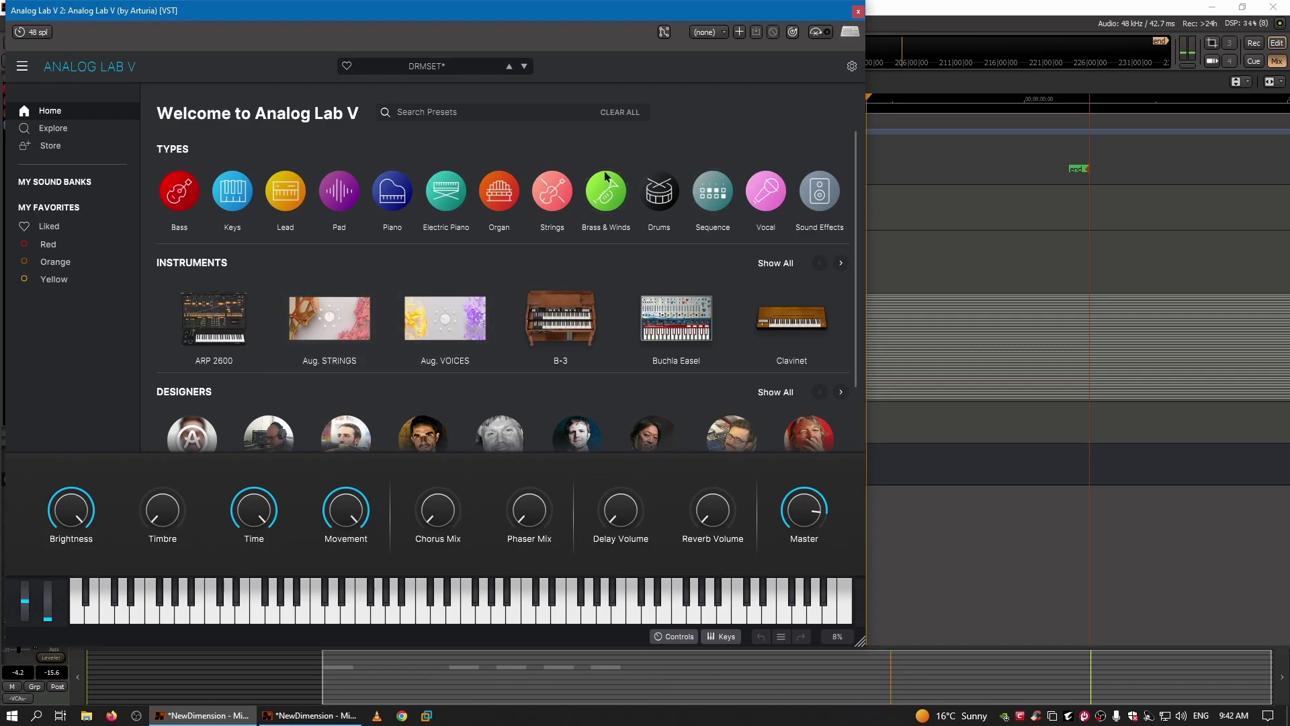
pyautogui.click(347, 65)
pyautogui.click(416, 67)
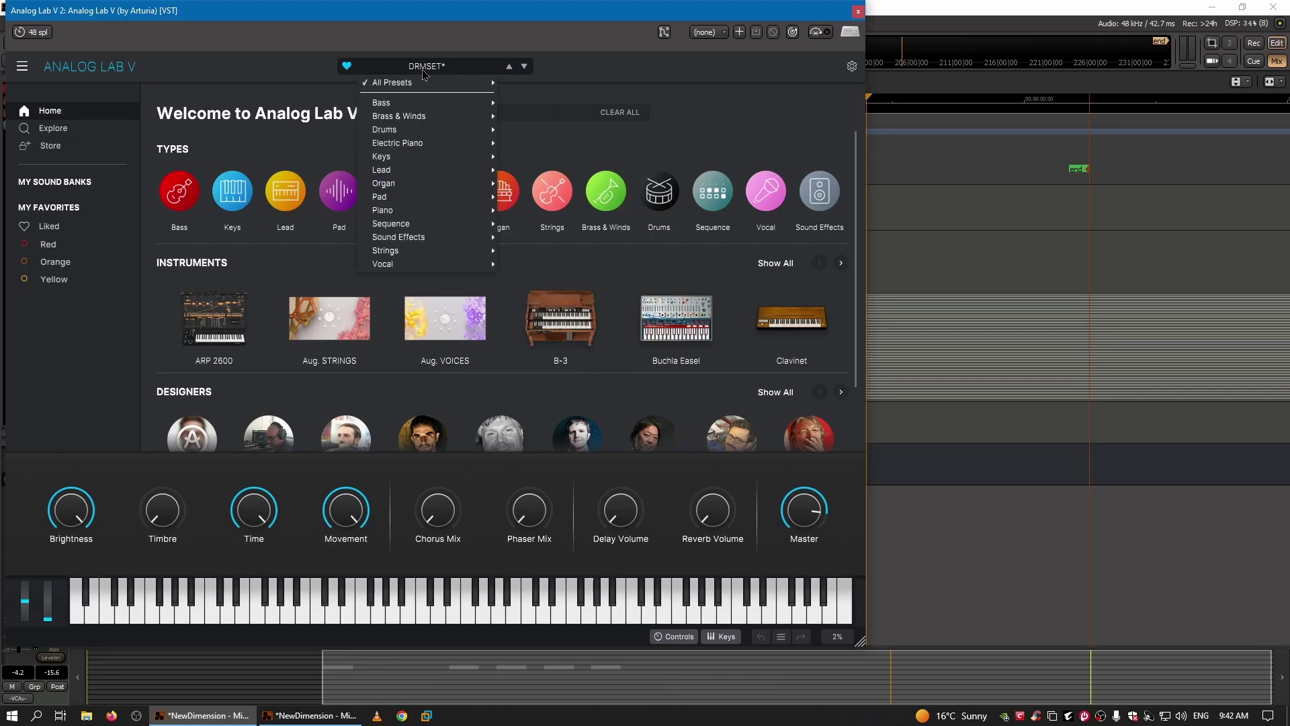
pyautogui.click(458, 37)
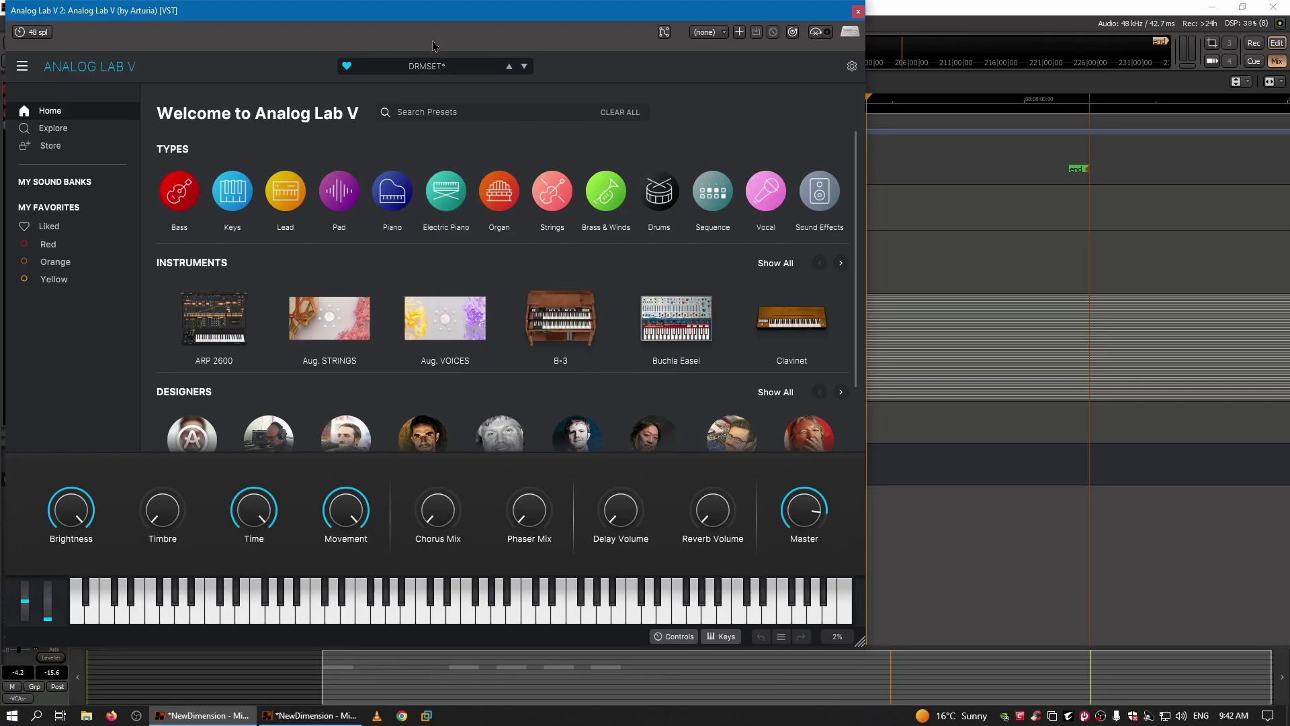
# Expand the full instruments list in Analog Lab V and look through the available instruments
pyautogui.scroll(-3, 773, 322)
pyautogui.scroll(3, 820, 282)
pyautogui.click(775, 263)
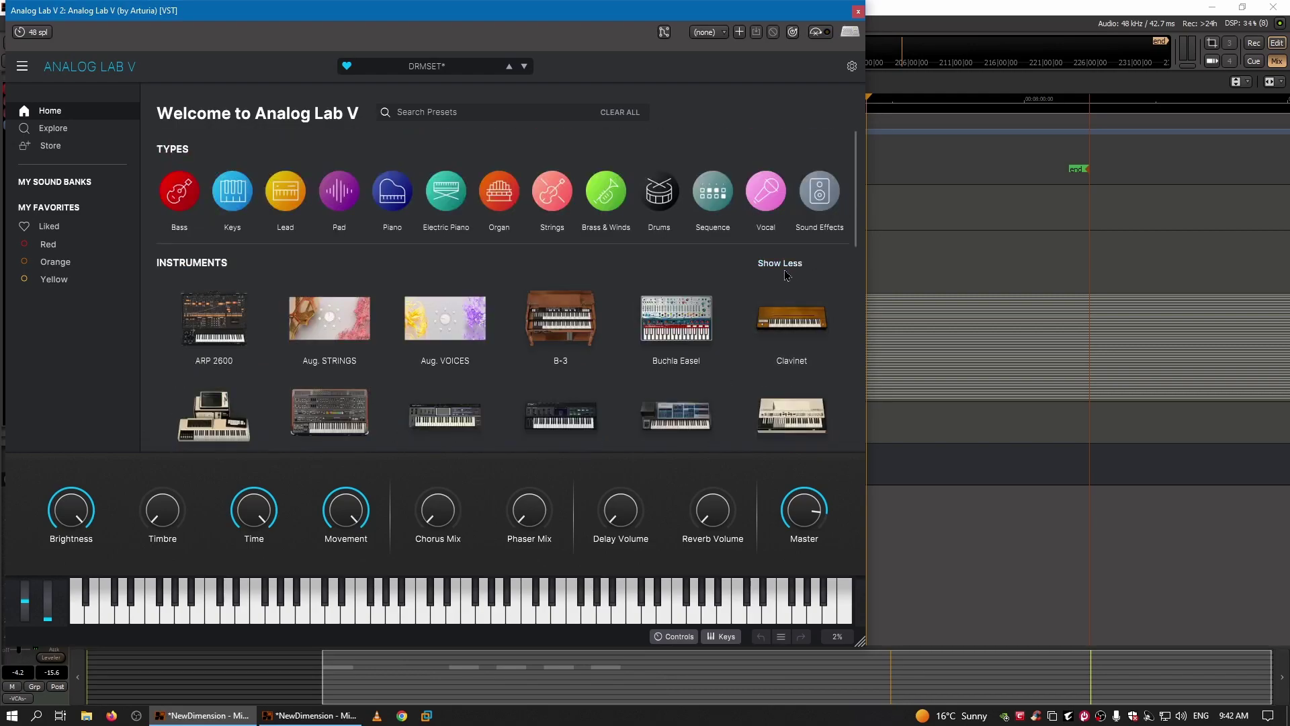
pyautogui.scroll(-1, 736, 284)
pyautogui.scroll(-3, 737, 284)
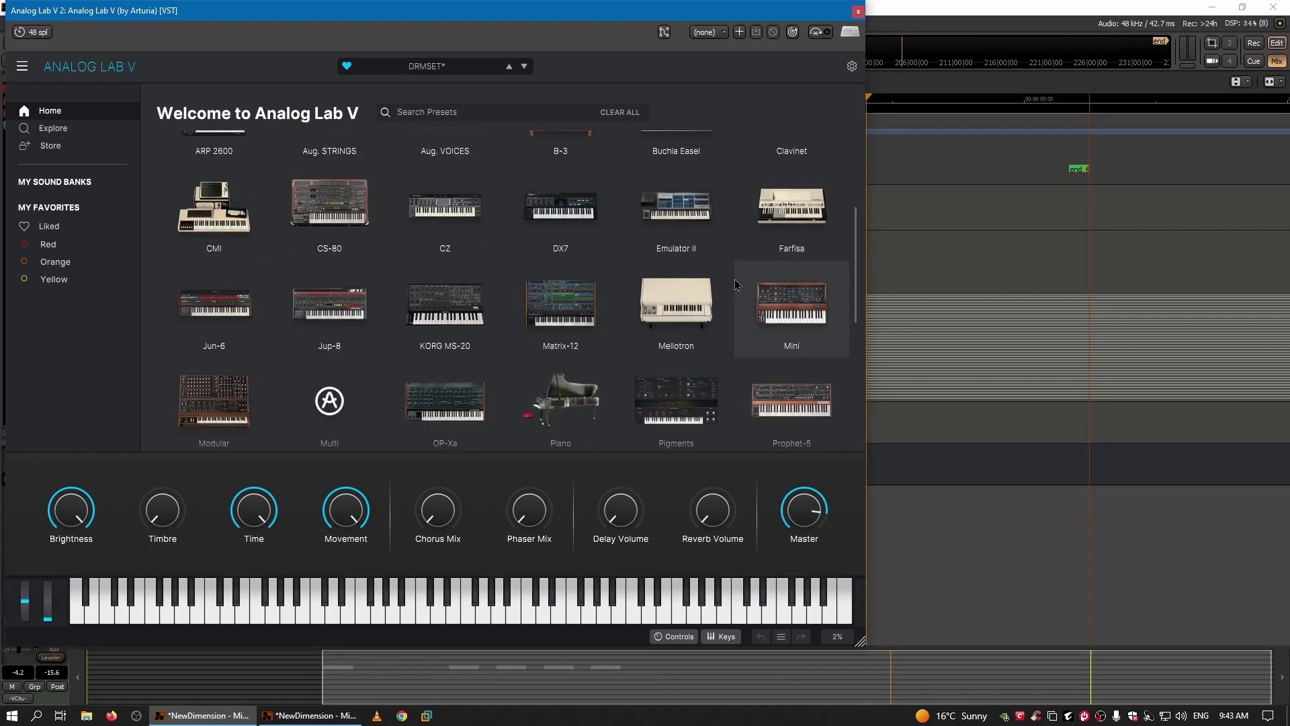
pyautogui.scroll(-1, 737, 285)
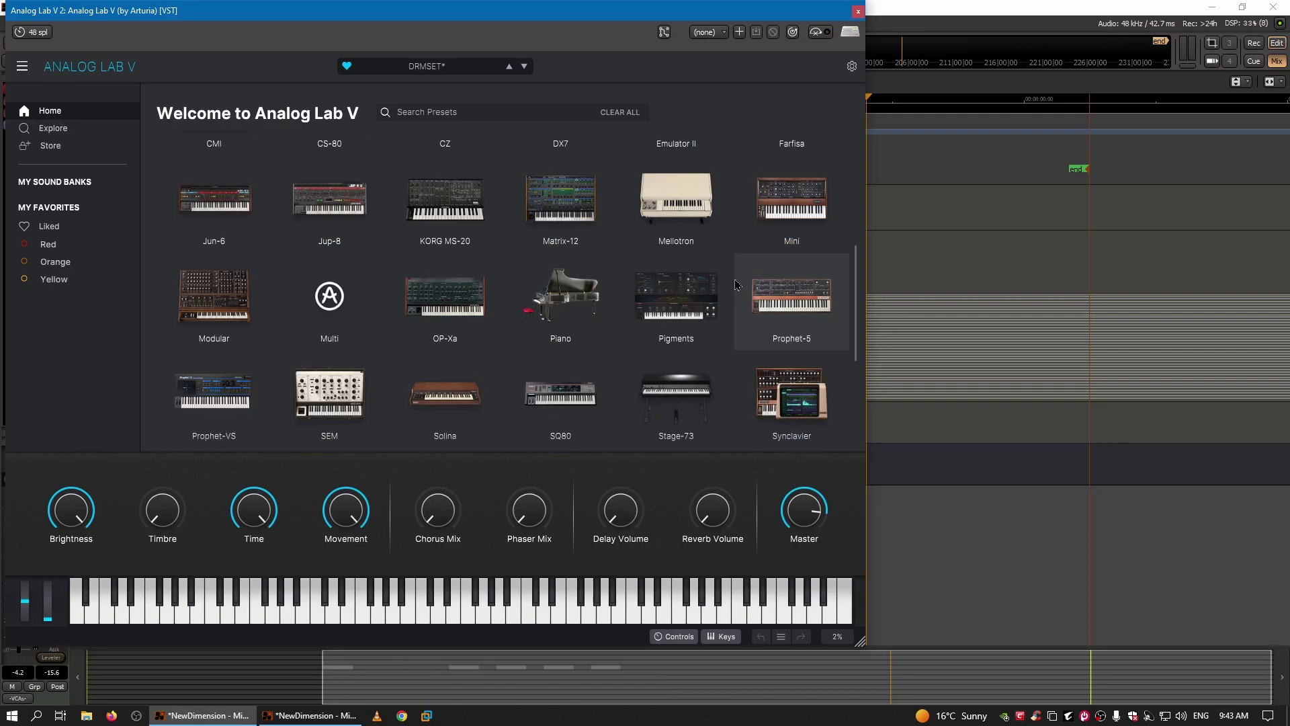
pyautogui.scroll(-2, 737, 284)
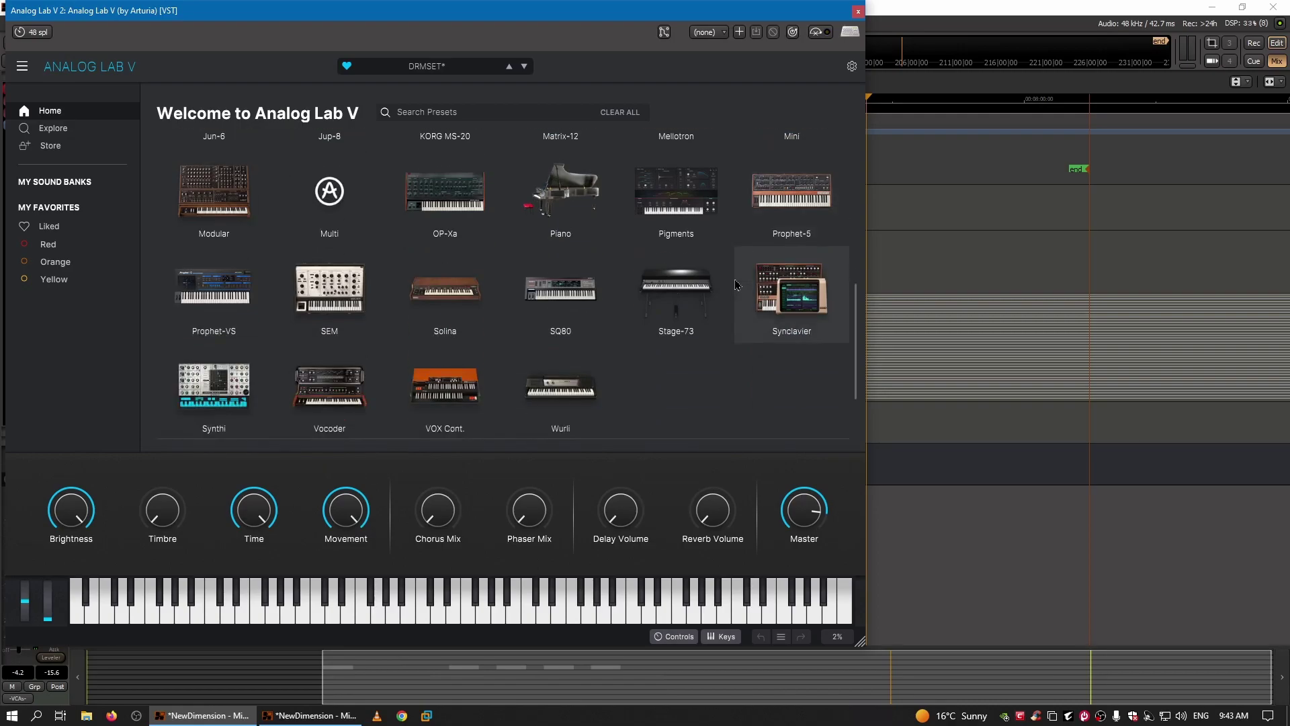
pyautogui.moveTo(365, 15); pyautogui.dragTo(555, 63)
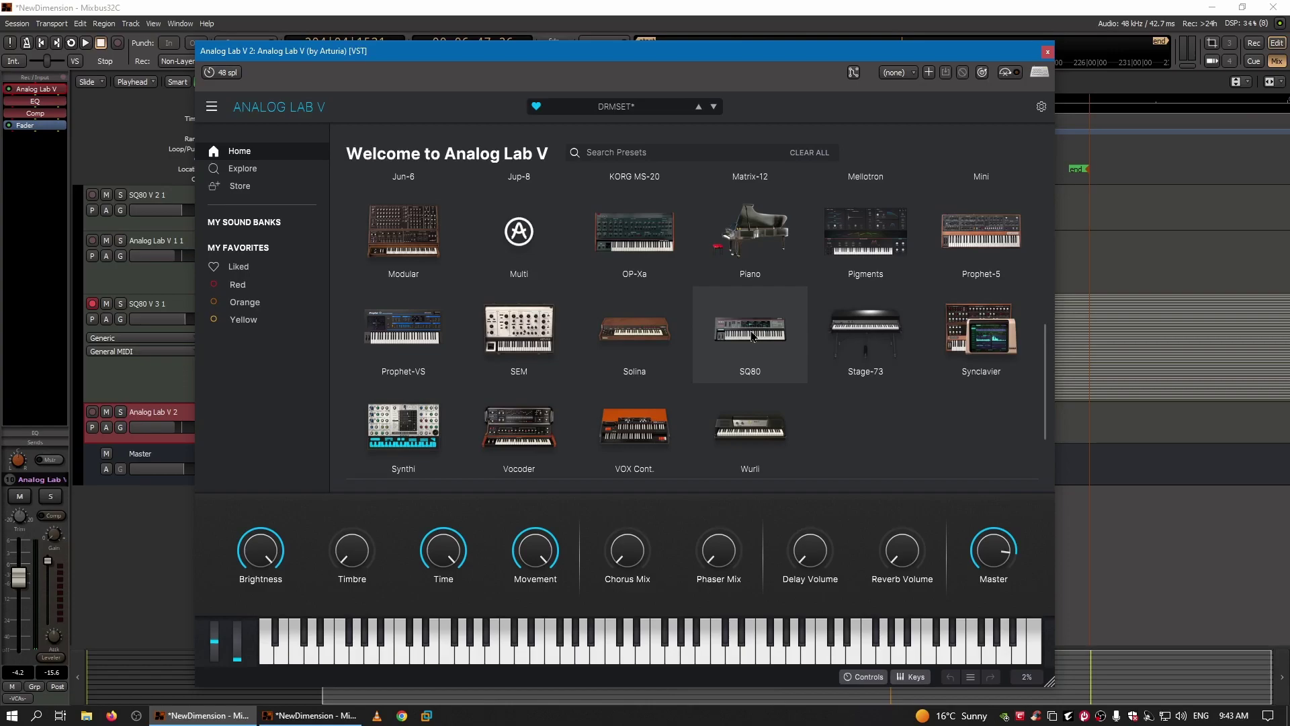
pyautogui.scroll(5, 752, 336)
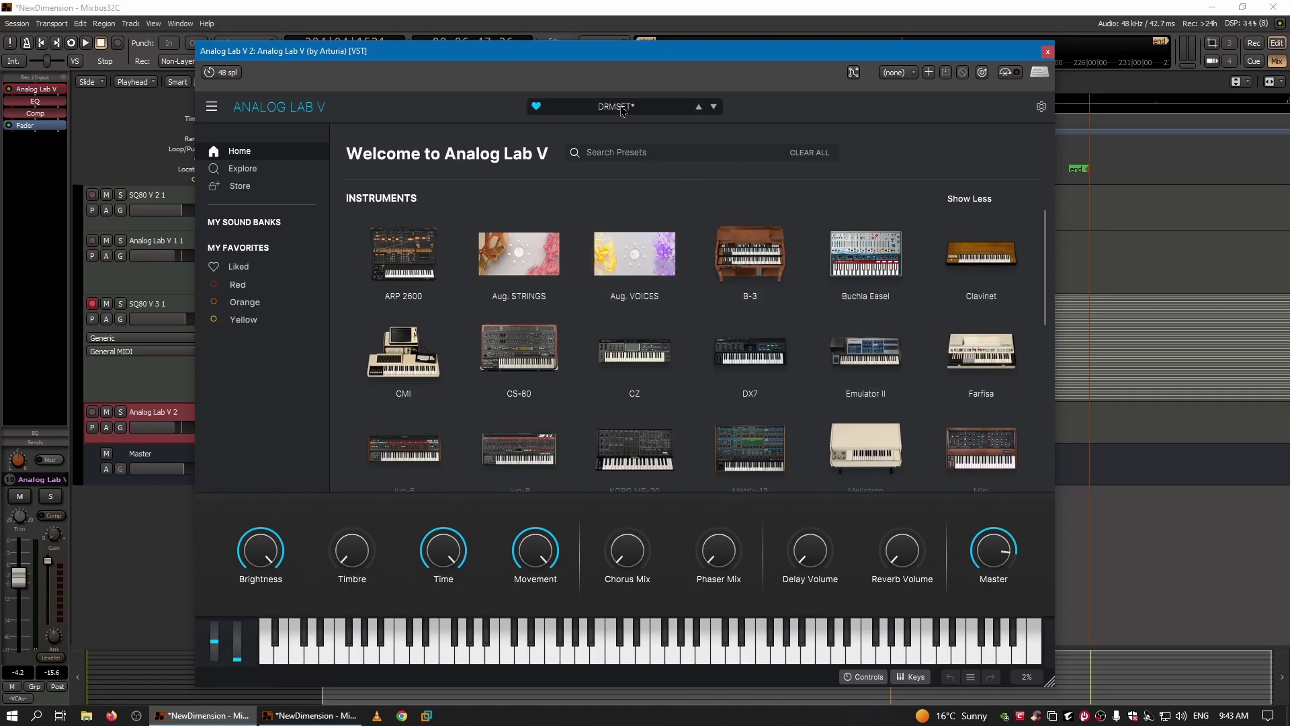
# Show the liked presets in Analog Lab V and look at the SQ80 instrument panel behind the DRMSET preset
pyautogui.click(233, 272)
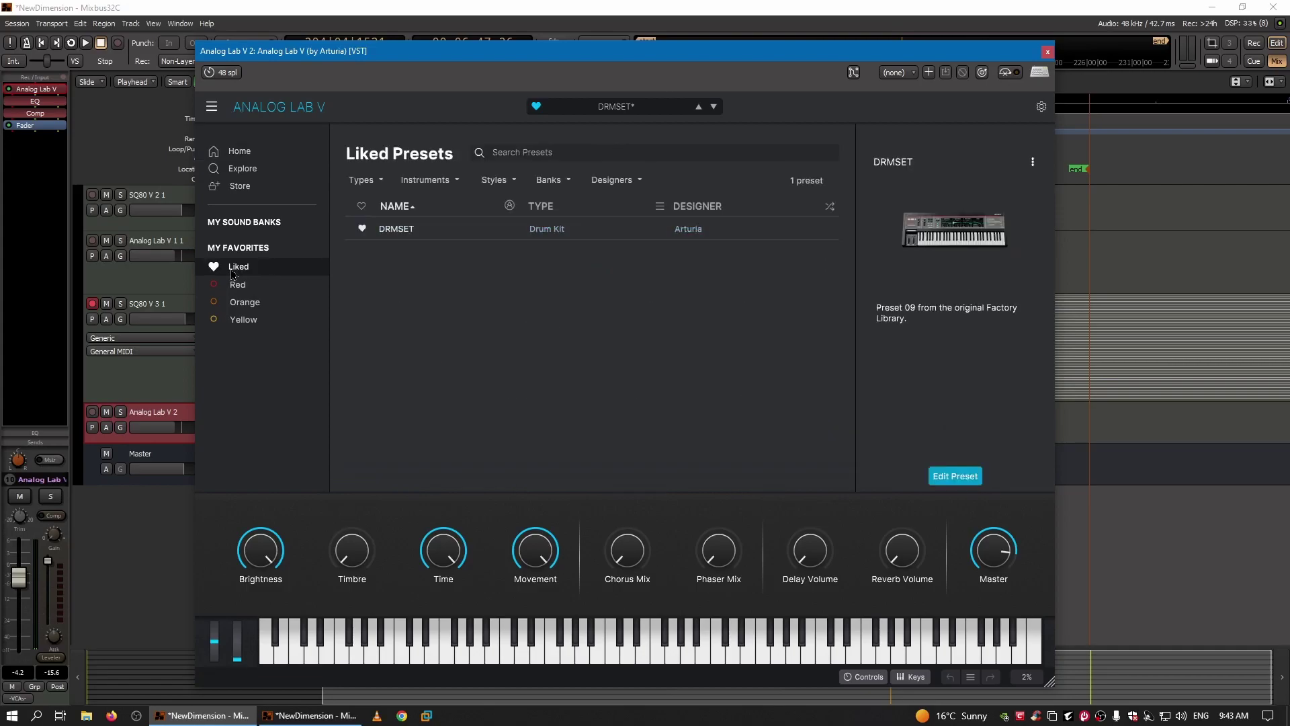
pyautogui.moveTo(947, 225)
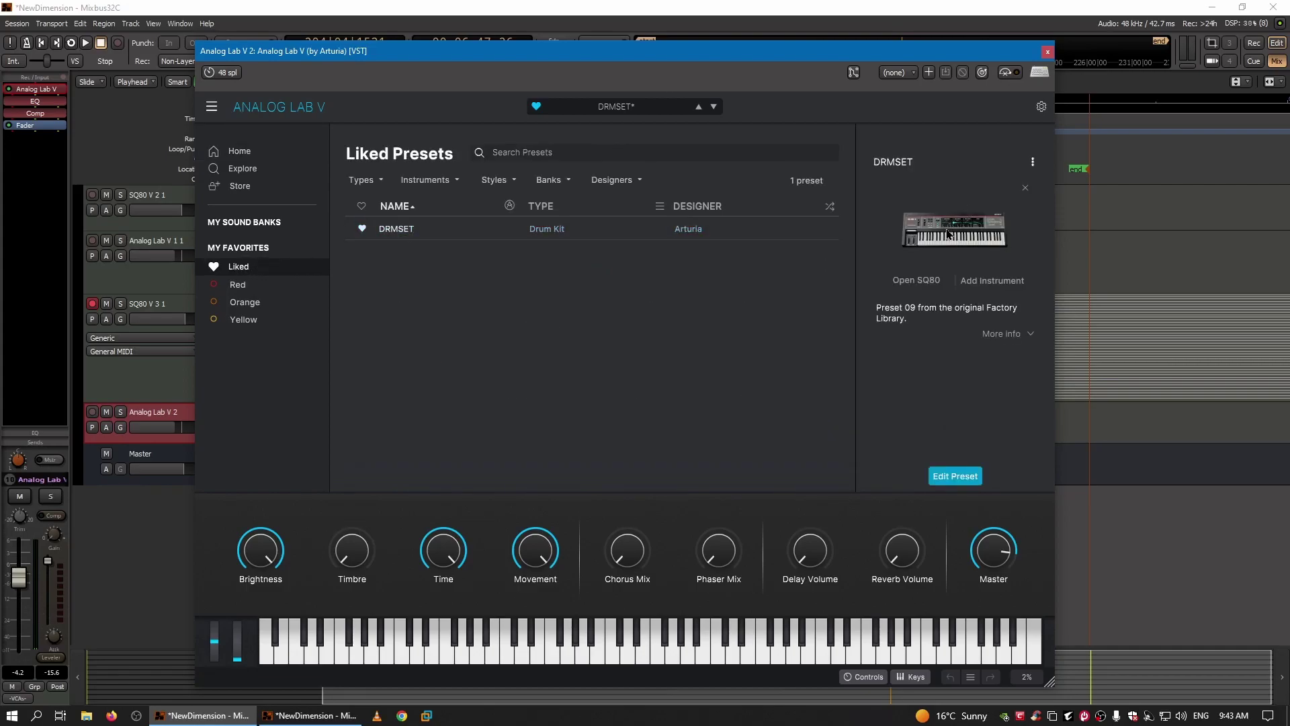
pyautogui.click(926, 281)
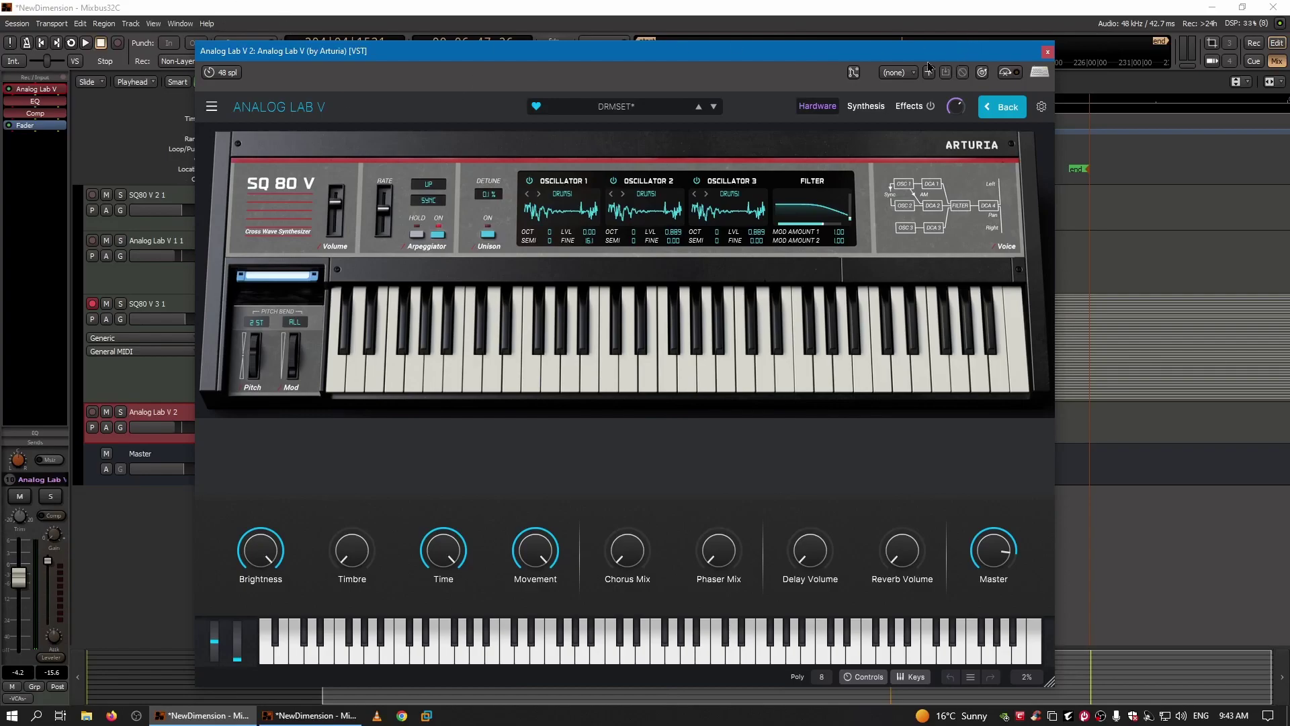
pyautogui.press('super+Down')
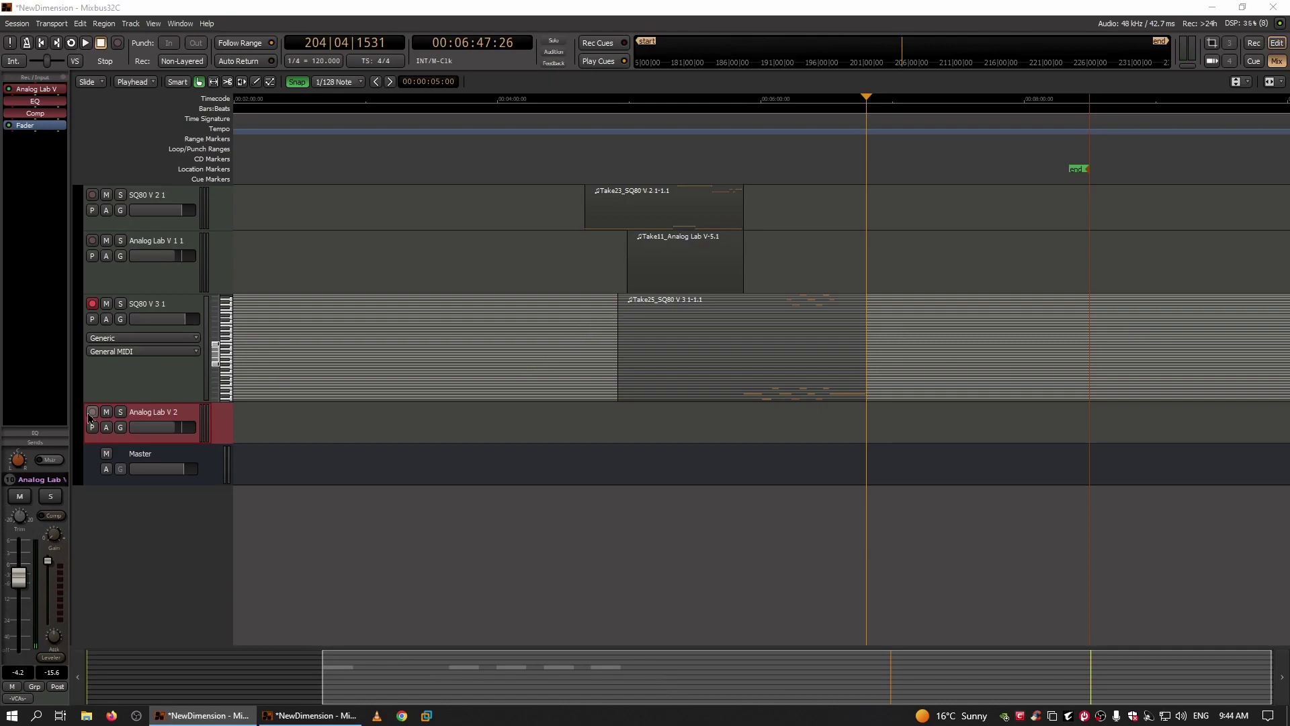
# Disarm the SQ80 V 3 1 track and arm the Analog Lab V 2 track for recording
pyautogui.click(92, 303)
pyautogui.click(92, 411)
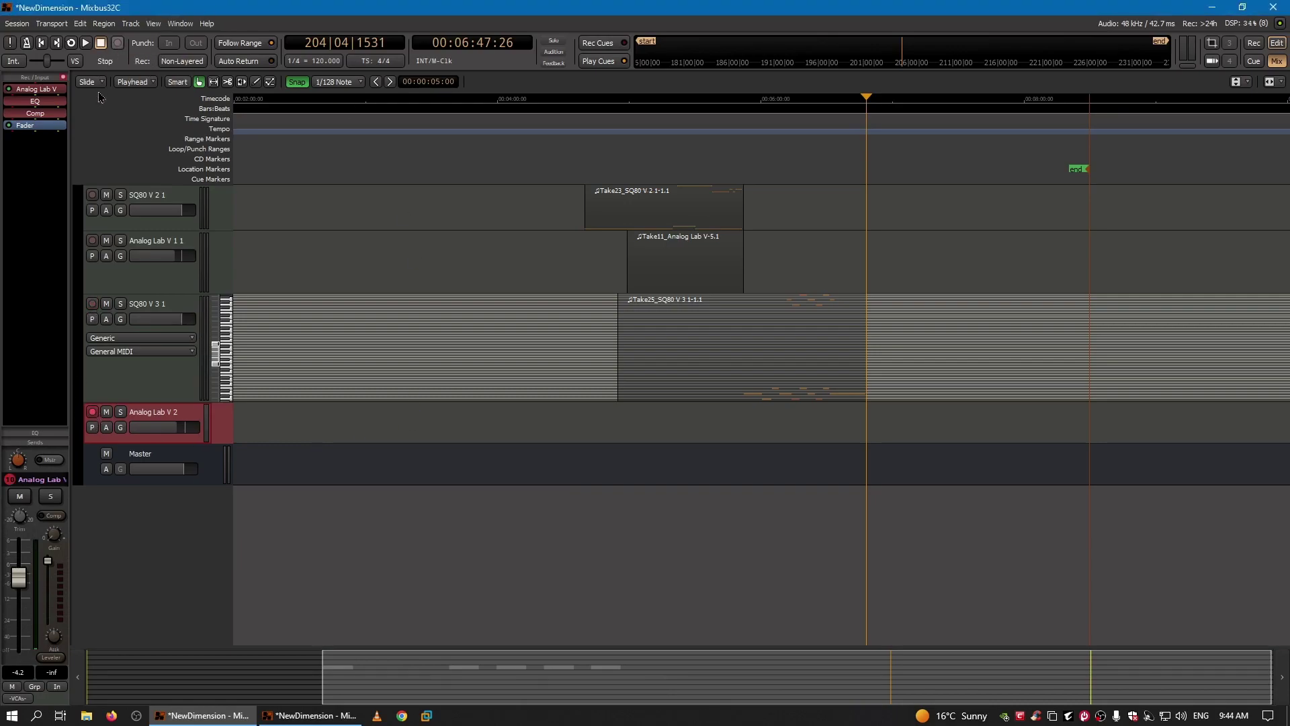
# Record a short trial take on the Analog Lab V 2 track from bar 204 to about bar 207 and delete it
pyautogui.click(86, 43)
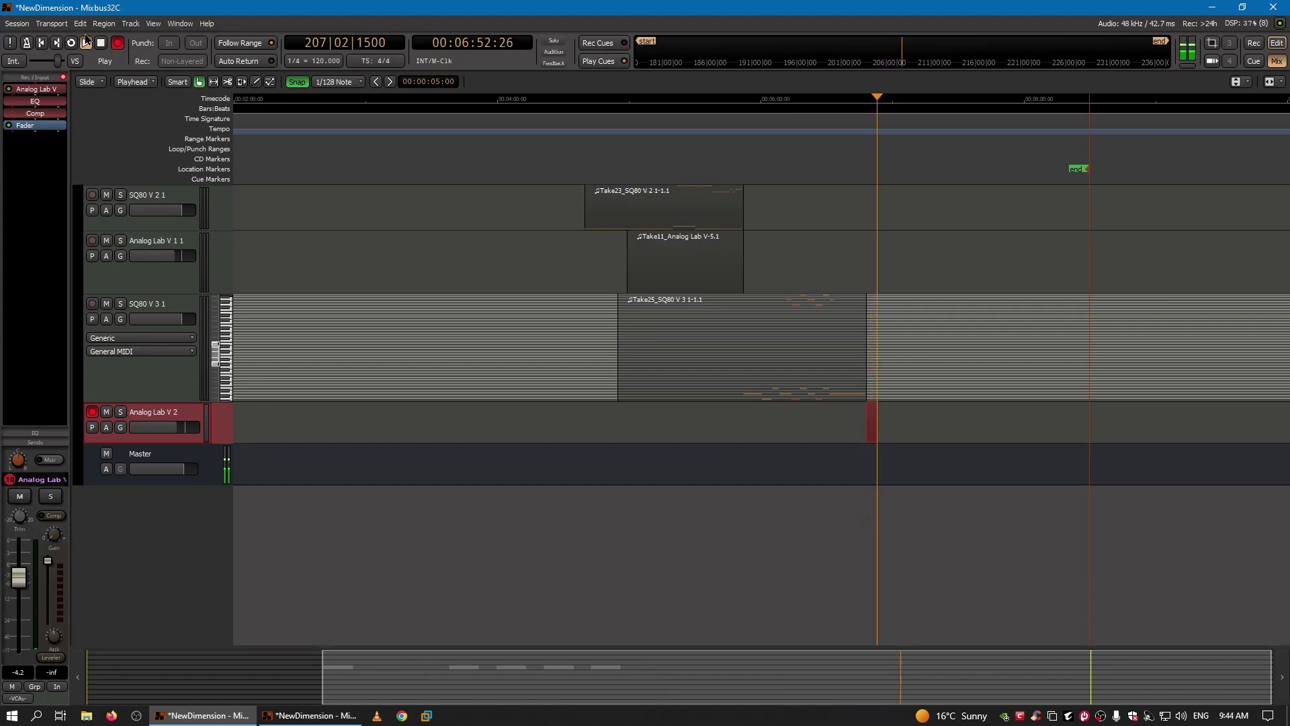
pyautogui.click(102, 44)
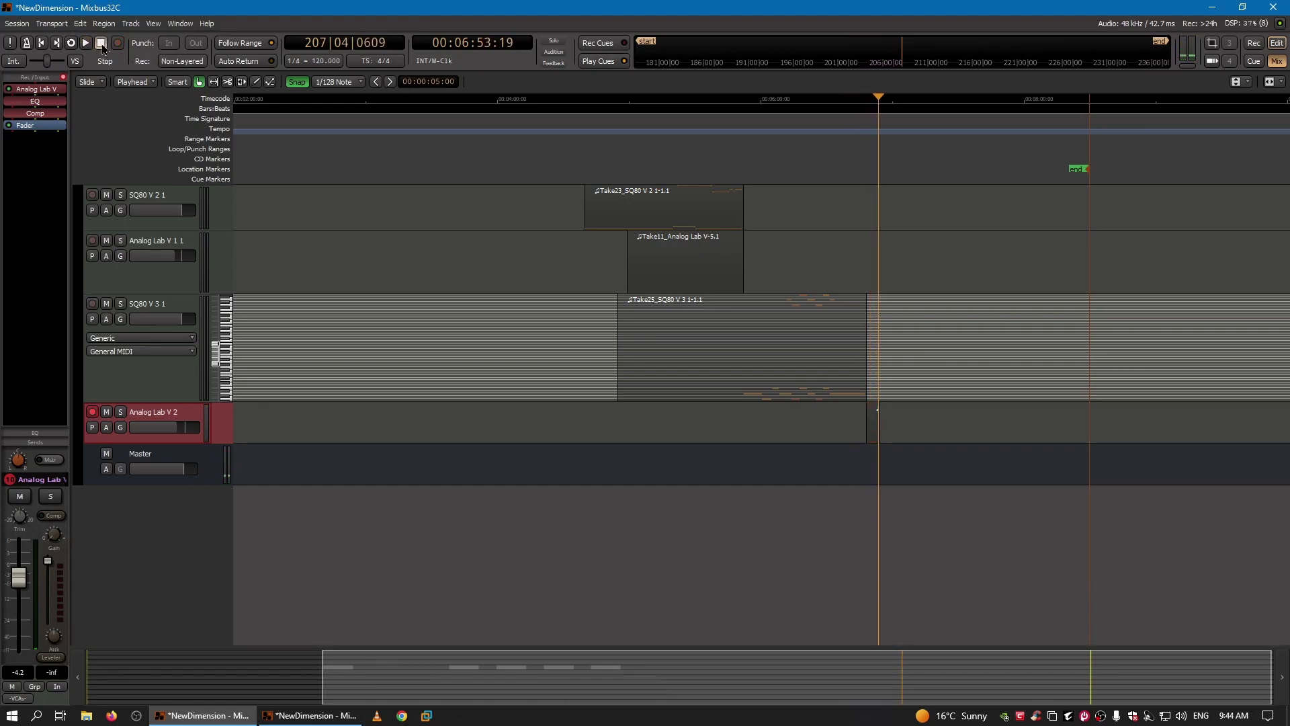
pyautogui.press('=')
pyautogui.press('=')
pyautogui.press('=')
pyautogui.press('=')
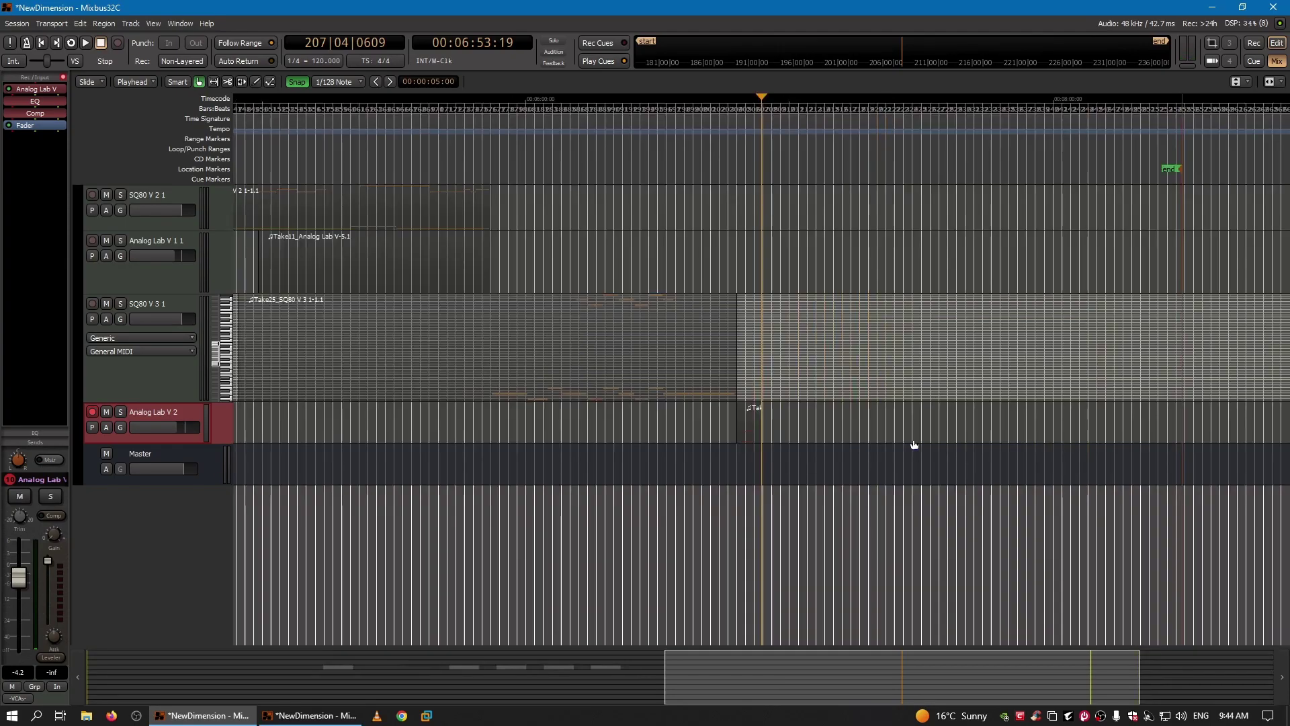
pyautogui.click(670, 436)
pyautogui.press('Delete')
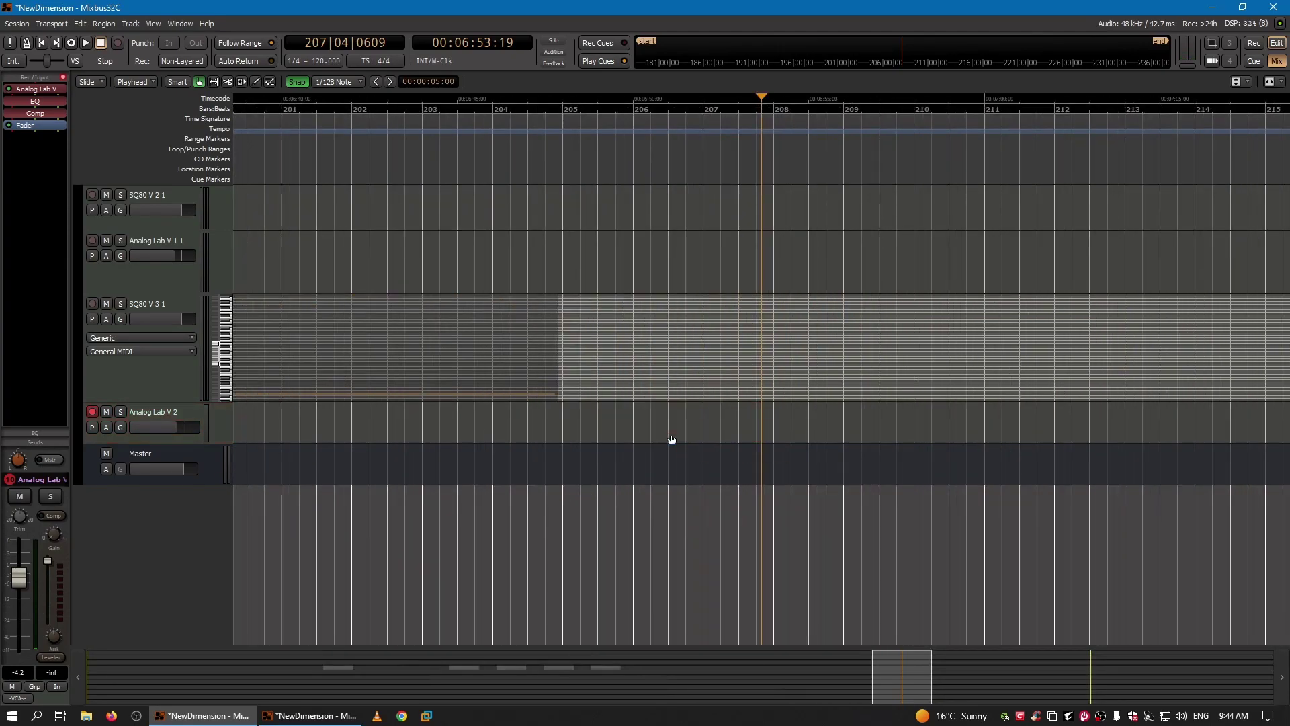
# Record a trial take on the Analog Lab V 2 track from bar 171 to about bar 187 and delete its region
pyautogui.click(573, 110)
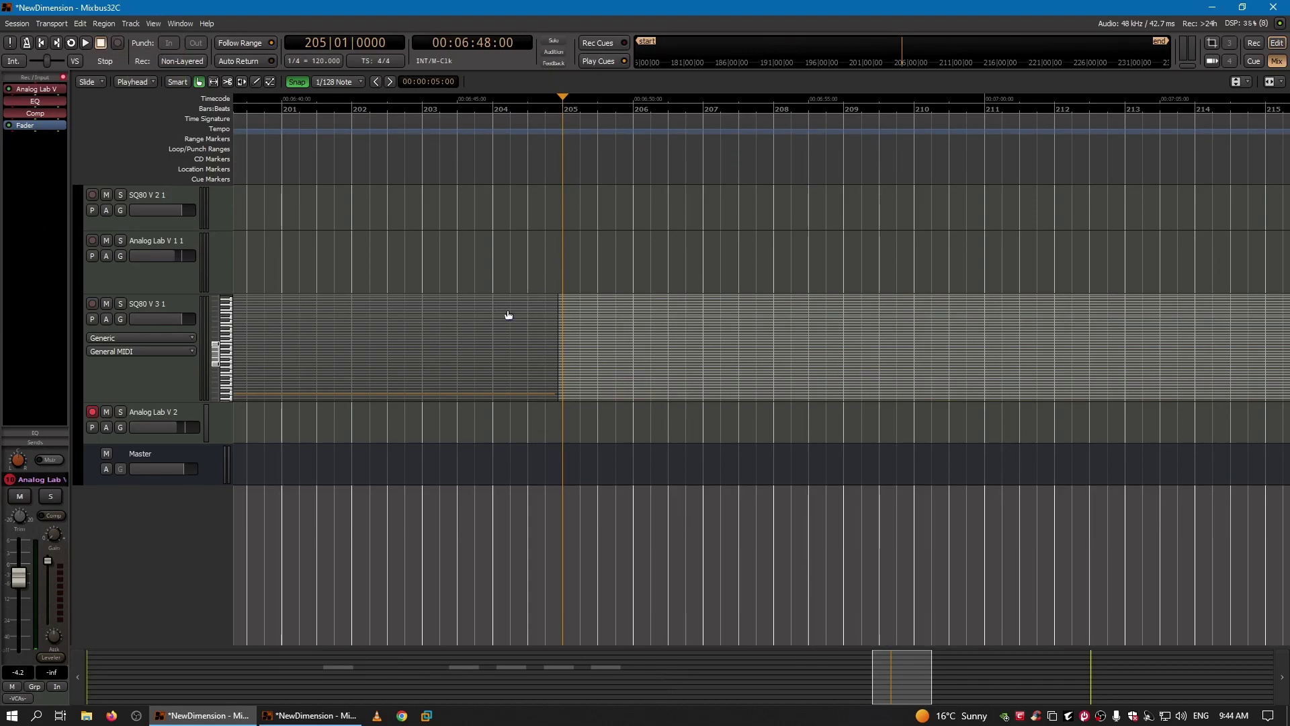
pyautogui.press('-')
pyautogui.press('-')
pyautogui.press('-')
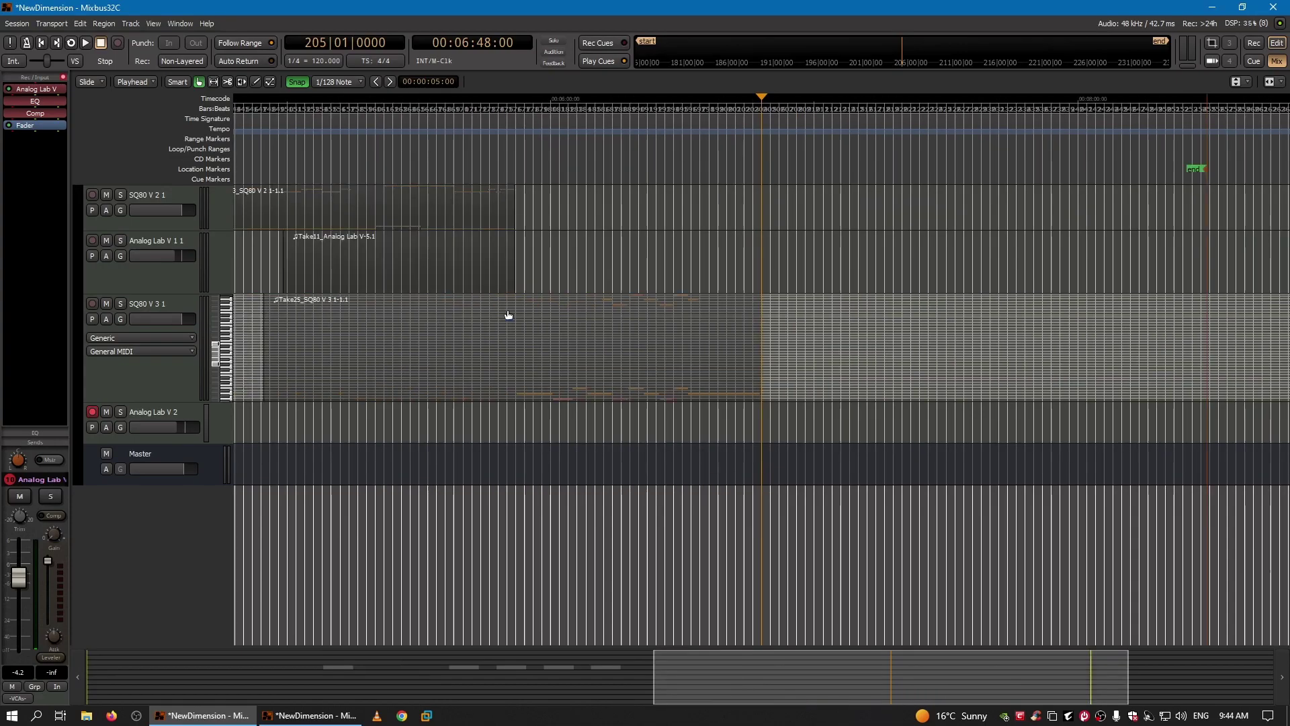
pyautogui.press('-')
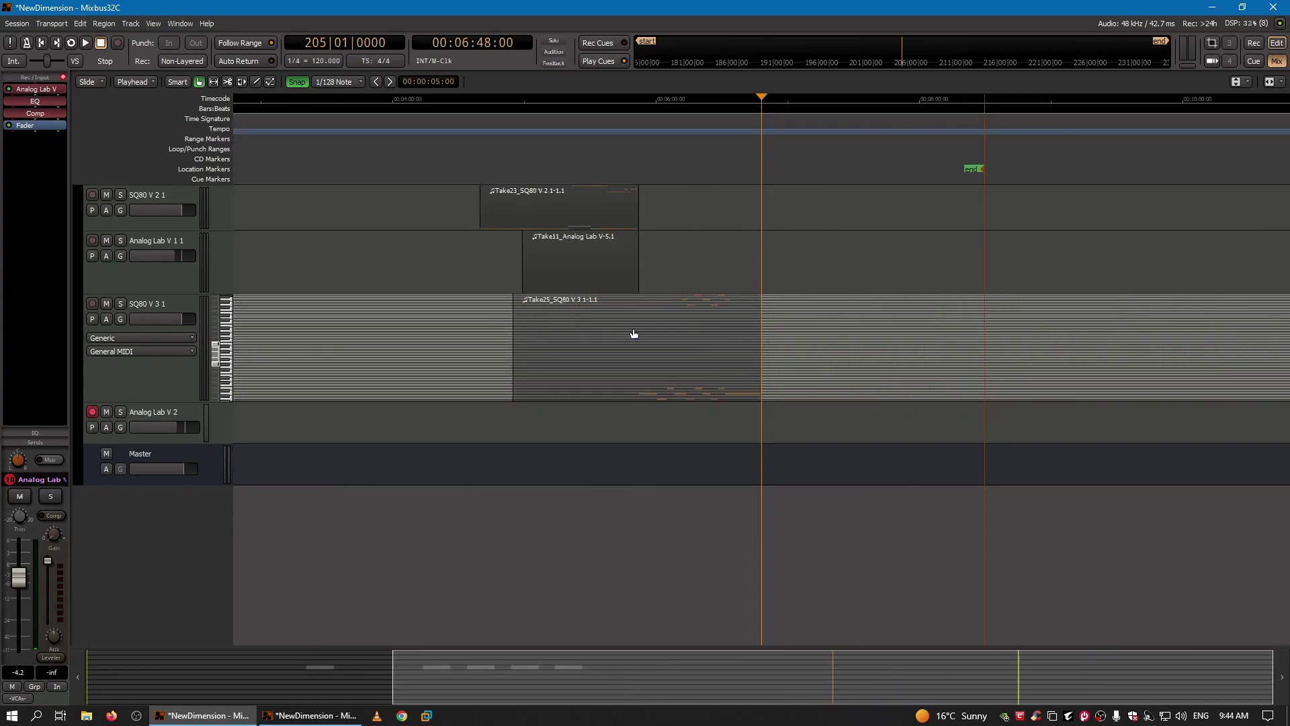
pyautogui.click(639, 106)
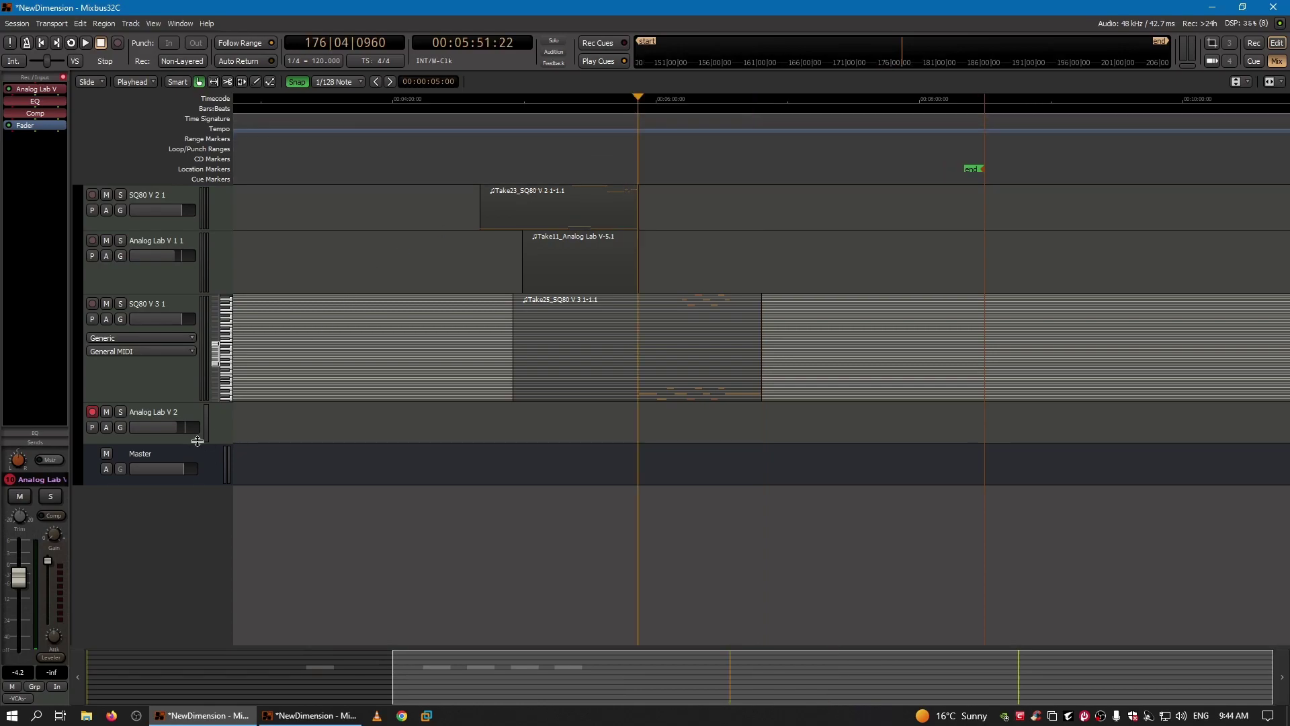
pyautogui.click(613, 108)
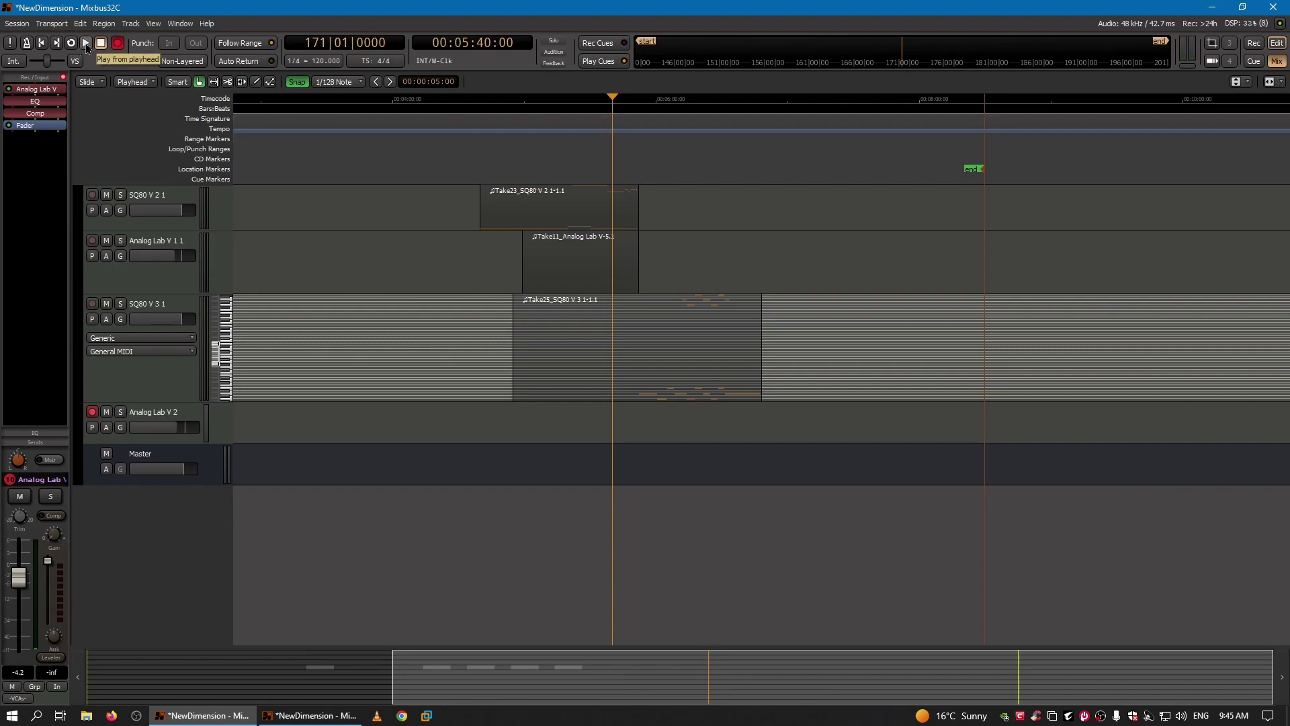
pyautogui.click(86, 43)
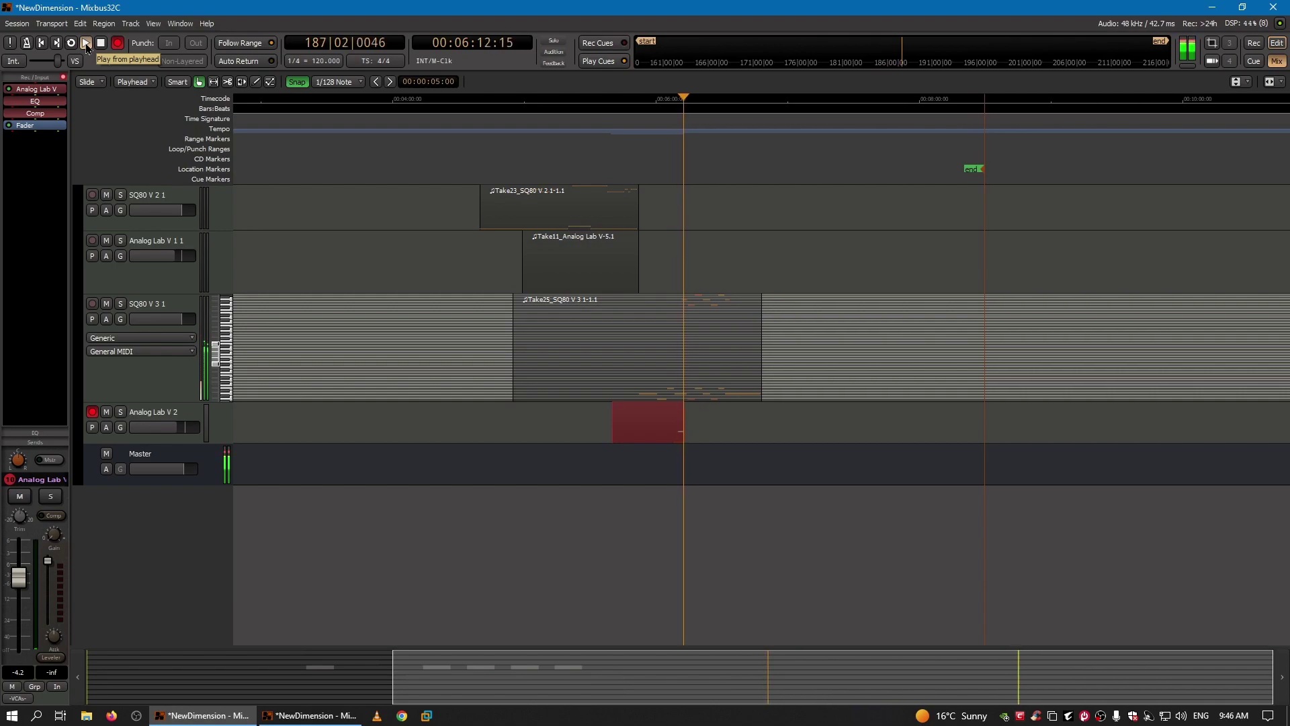
pyautogui.click(100, 45)
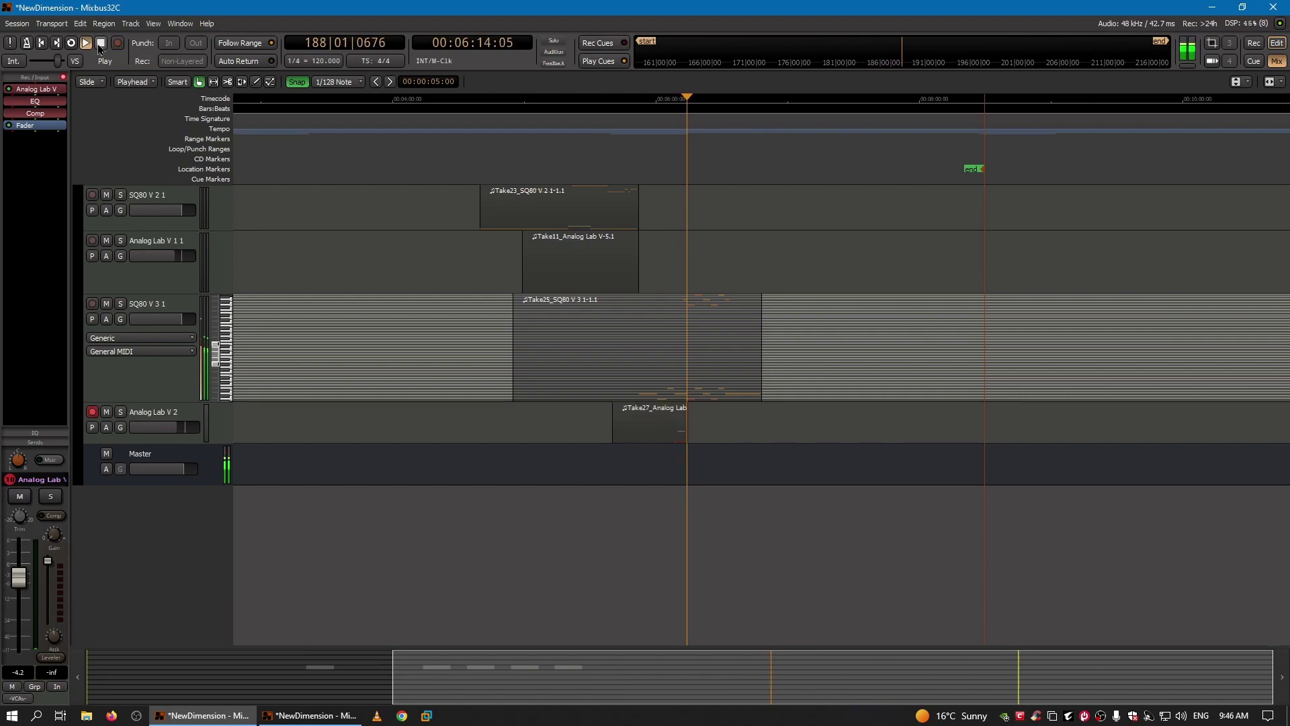
pyautogui.click(633, 410)
pyautogui.press('Delete')
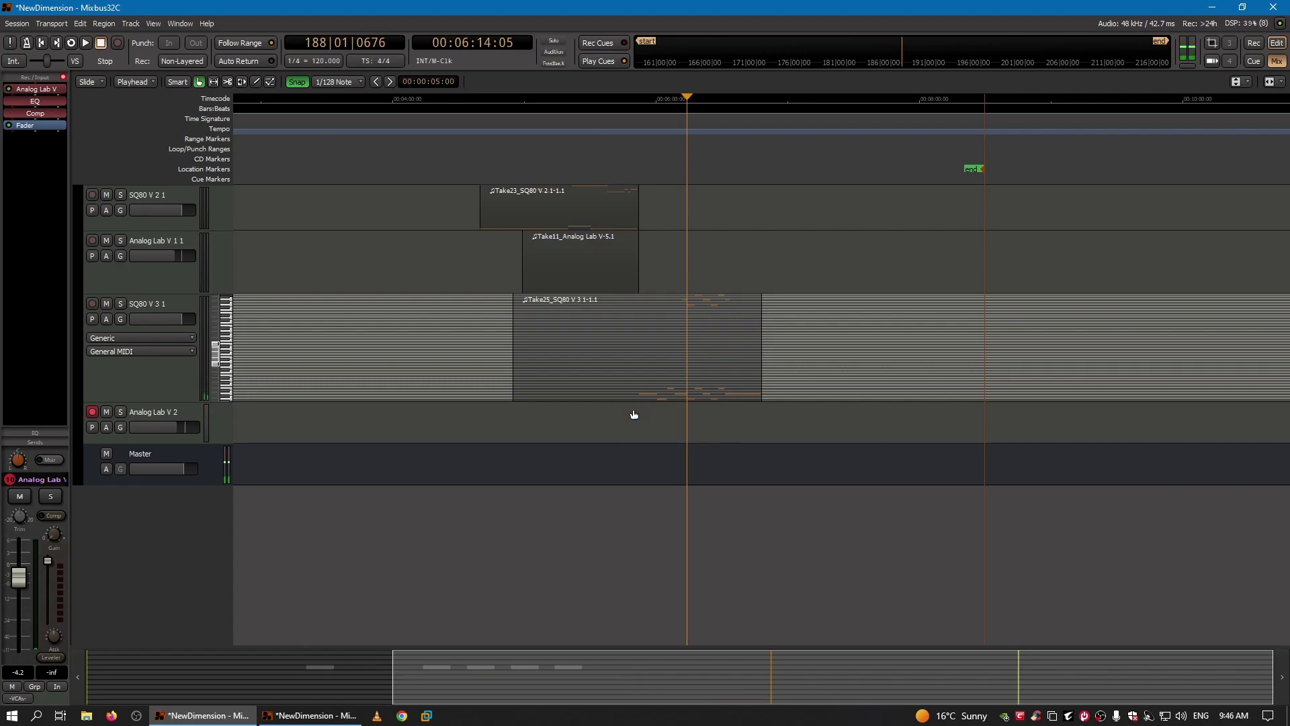
# Record a new MIDI take on the Analog Lab V 2 track from bar 175 to about bar 212, and disarm the track
pyautogui.click(647, 118)
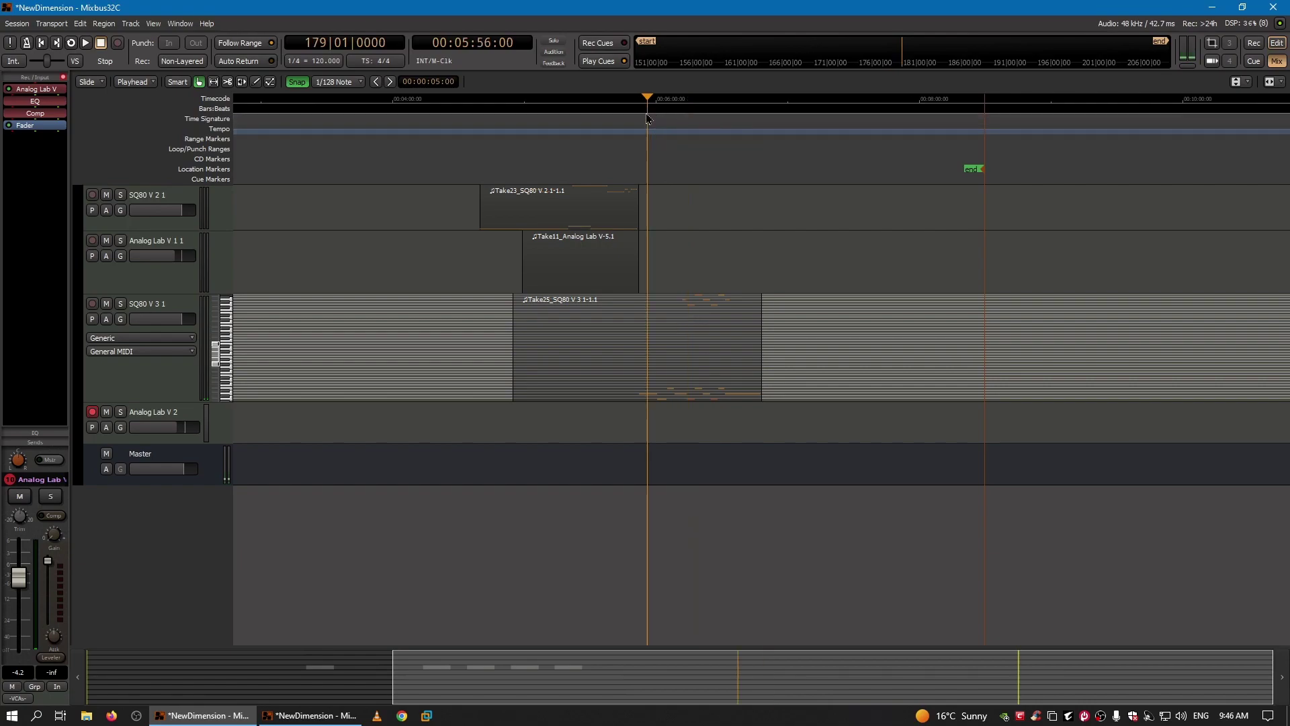
pyautogui.click(630, 101)
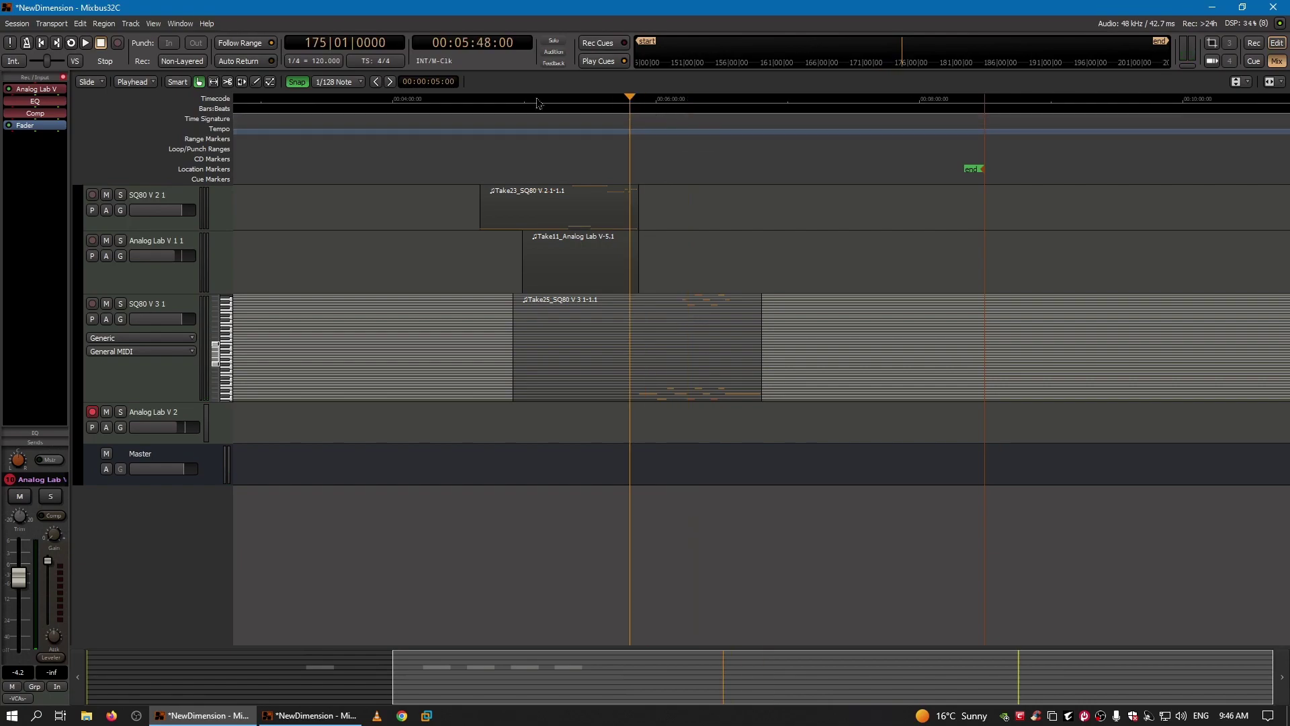
pyautogui.click(85, 44)
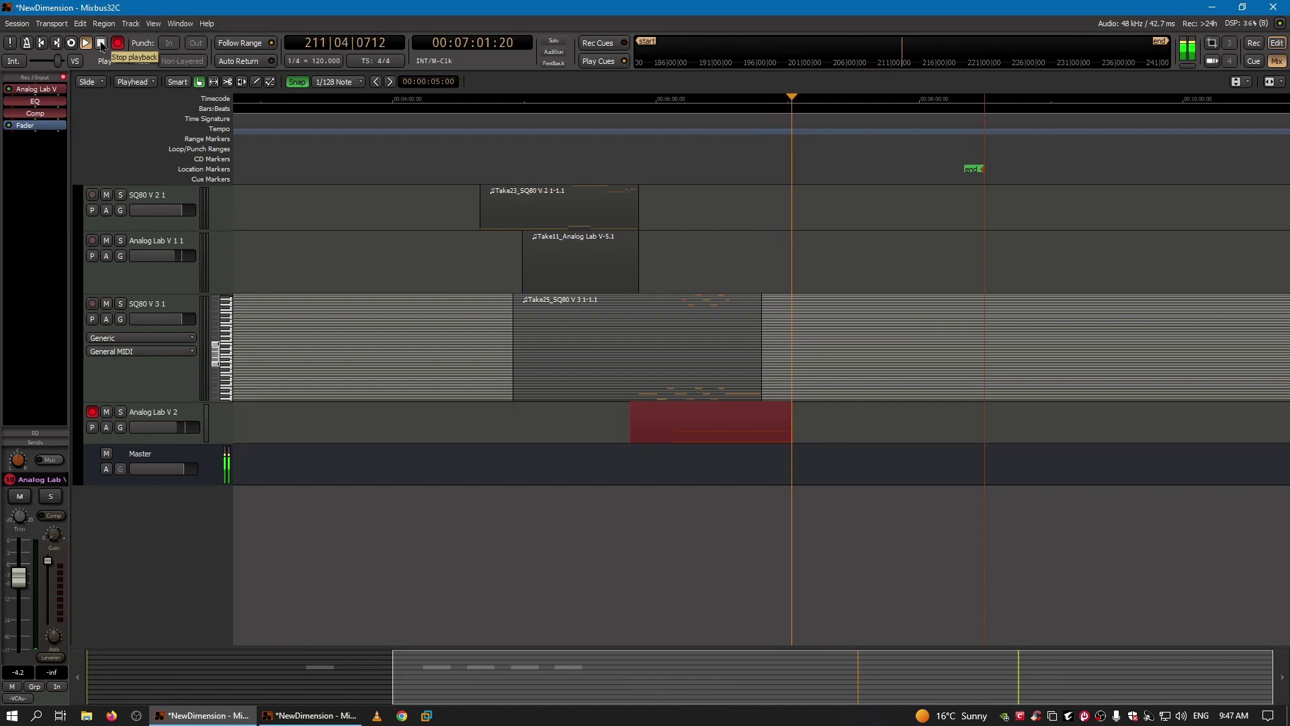
pyautogui.click(101, 44)
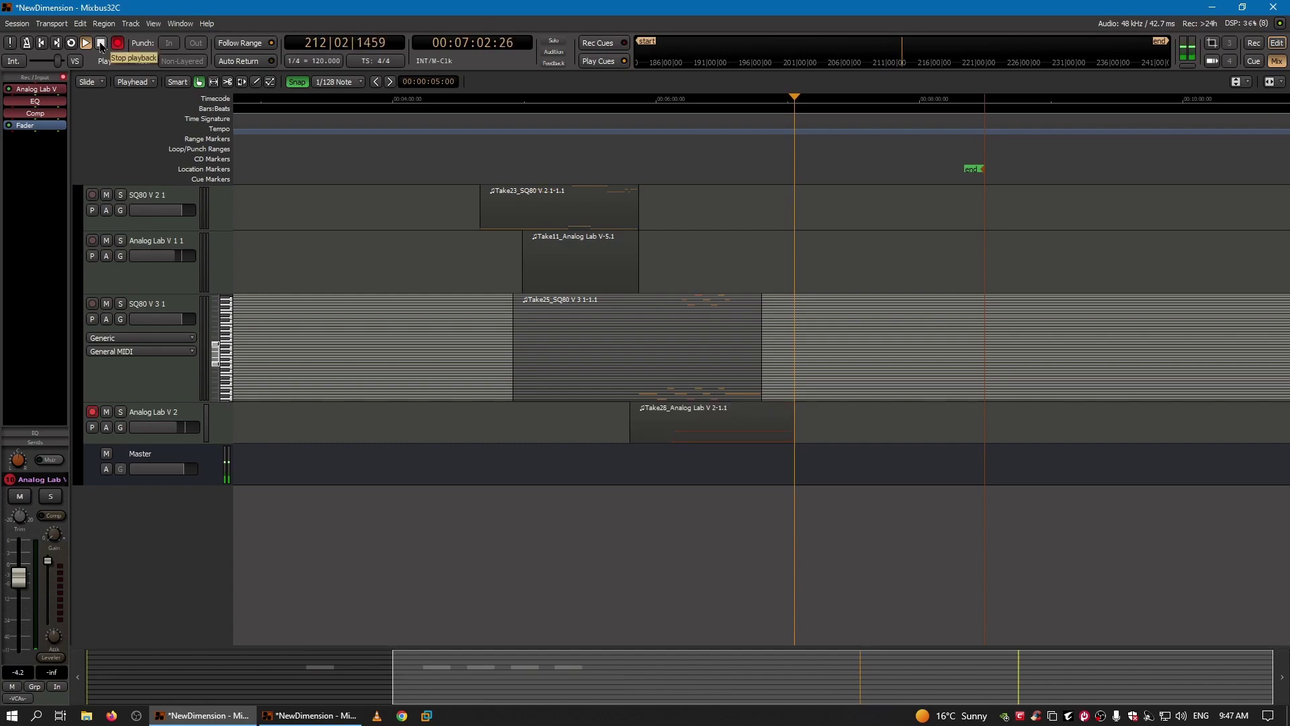
pyautogui.click(92, 411)
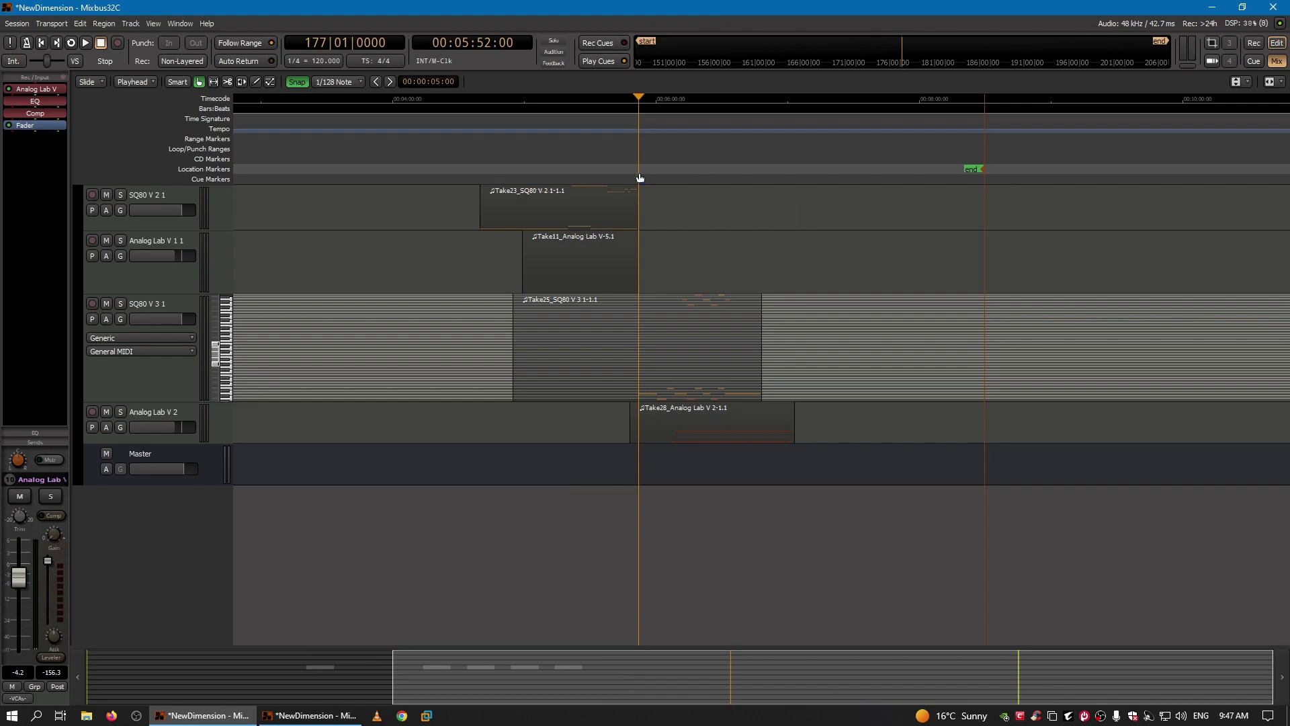
# Play back the ending from bar 177 to about bar 205 and reduce the height of the SQ80 V 3 1 track
pyautogui.press('space')
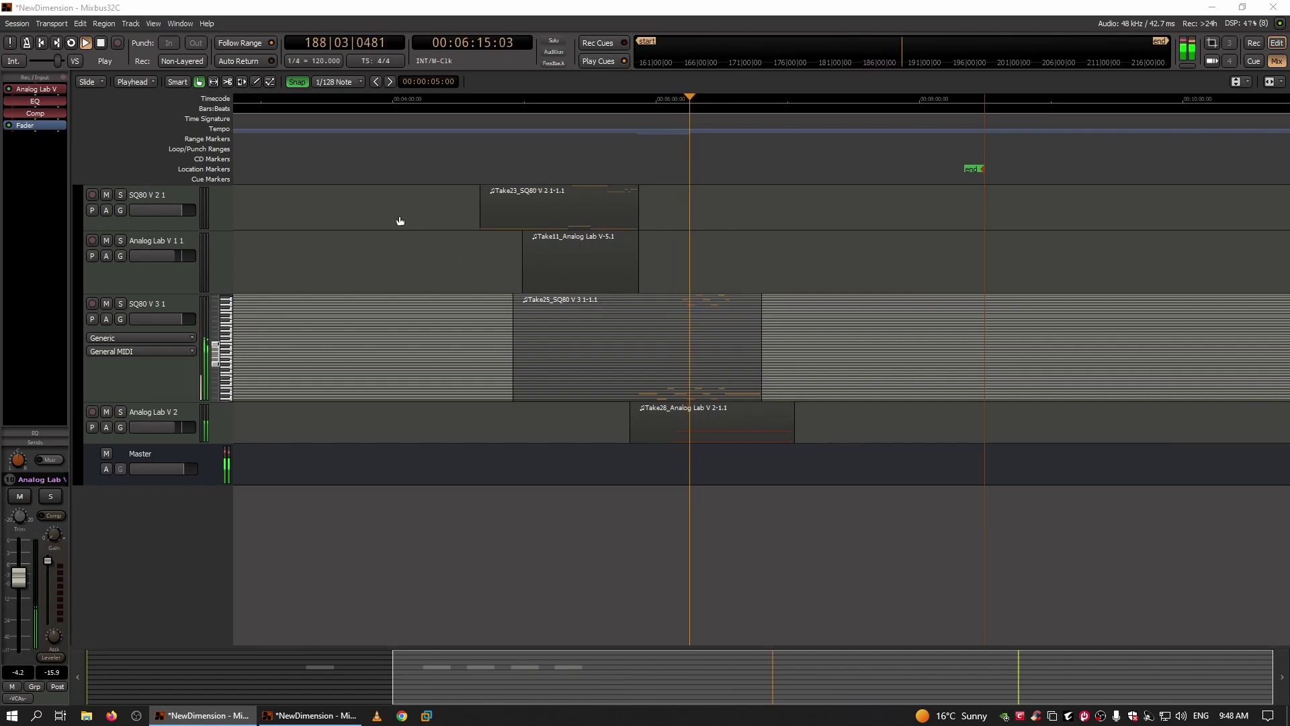
pyautogui.click(450, 11)
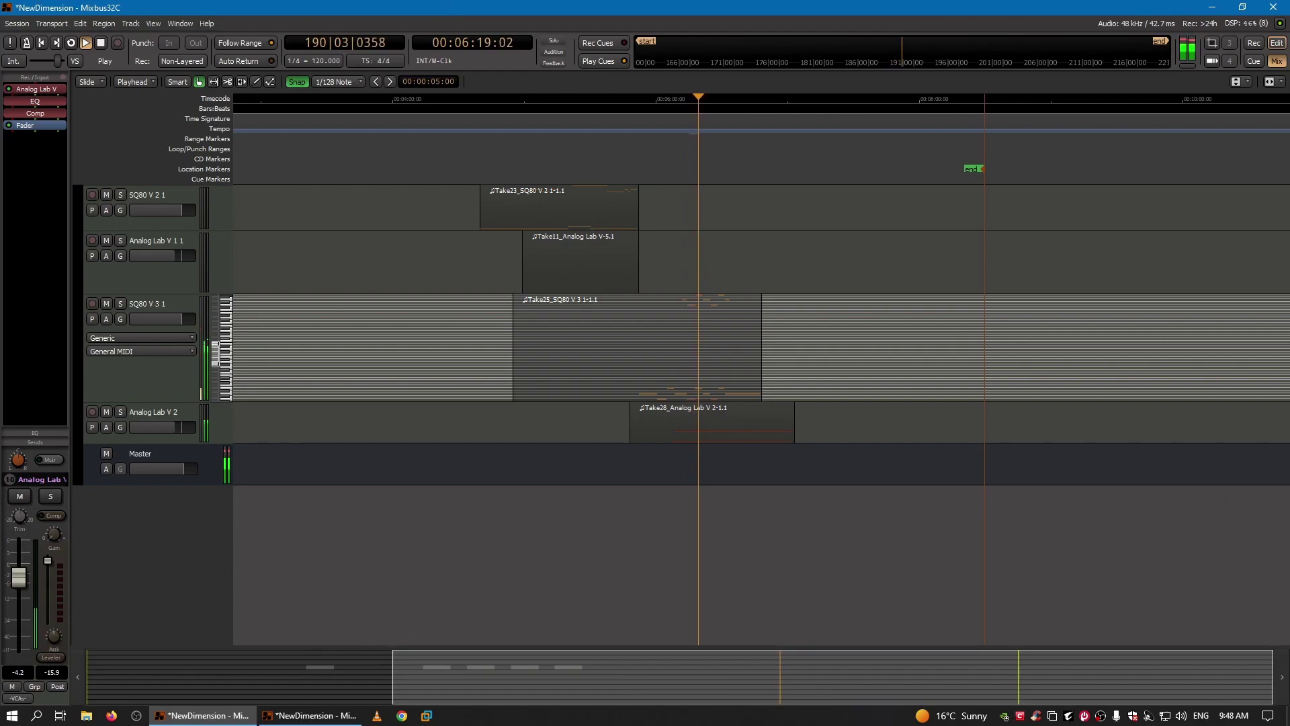
pyautogui.click(332, 721)
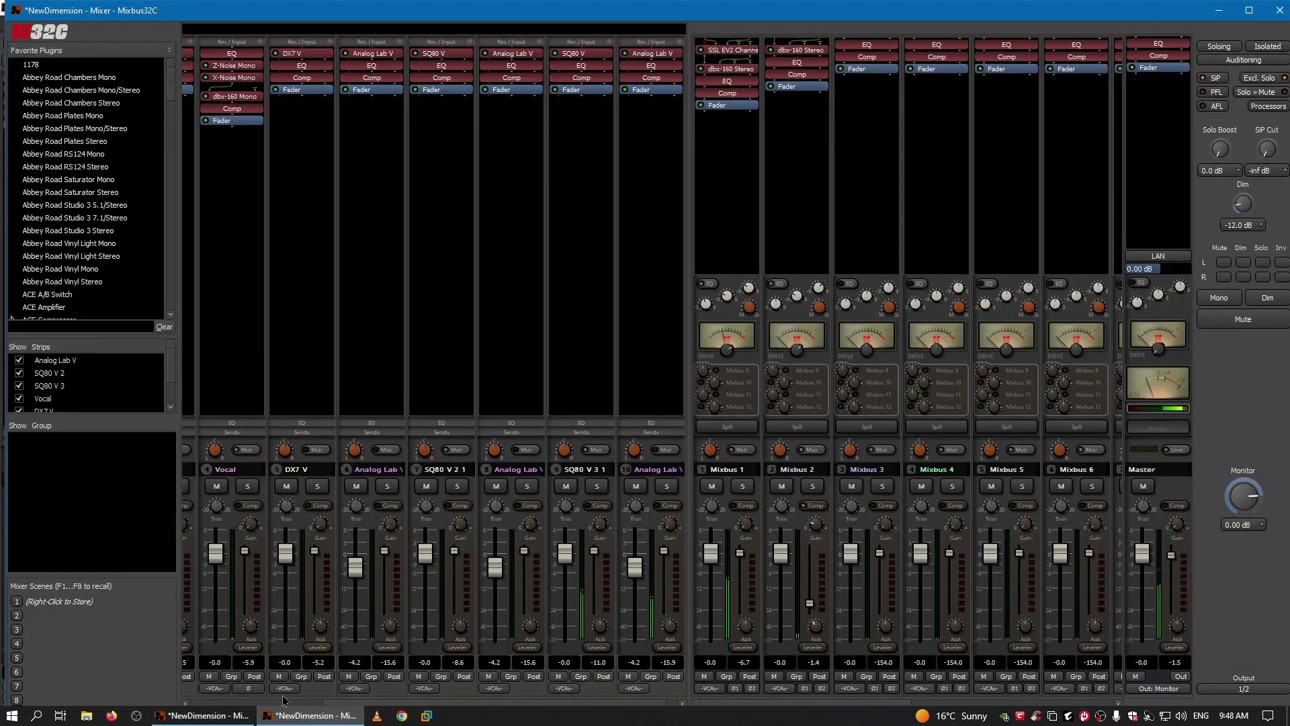
pyautogui.click(202, 716)
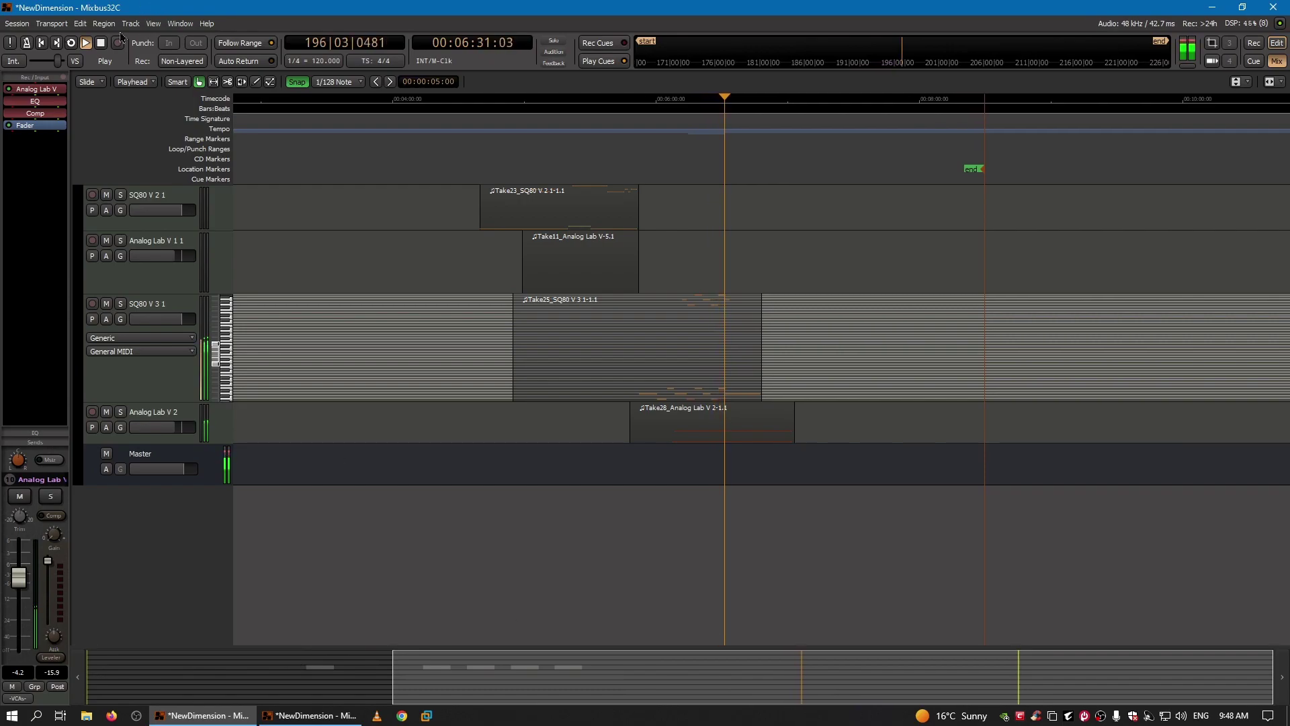
pyautogui.click(102, 44)
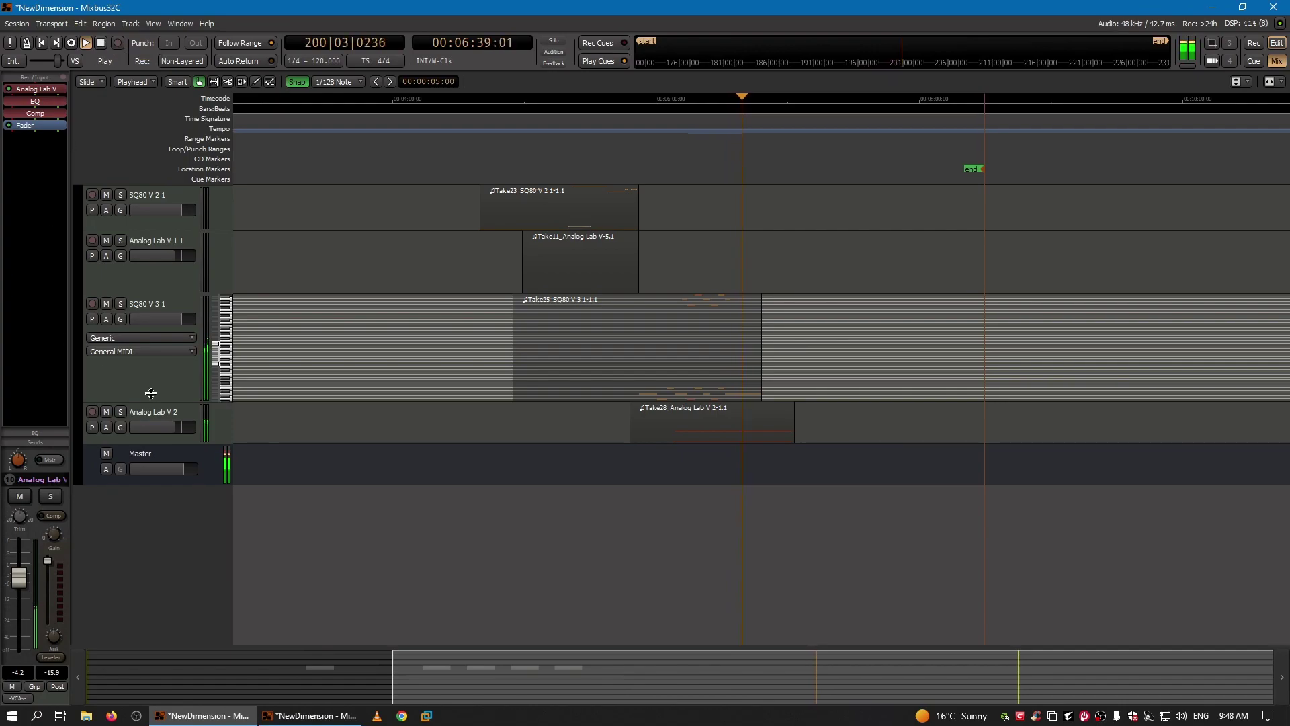
pyautogui.moveTo(152, 400); pyautogui.dragTo(165, 332)
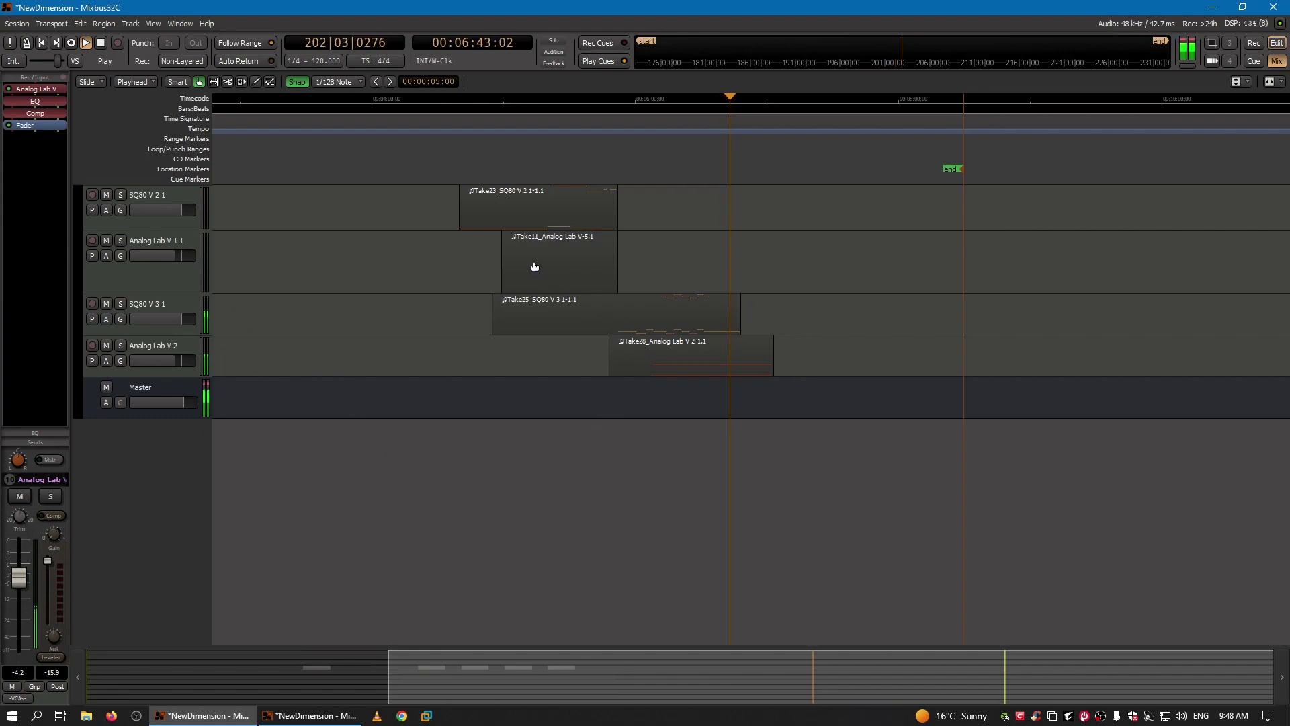
pyautogui.click(102, 43)
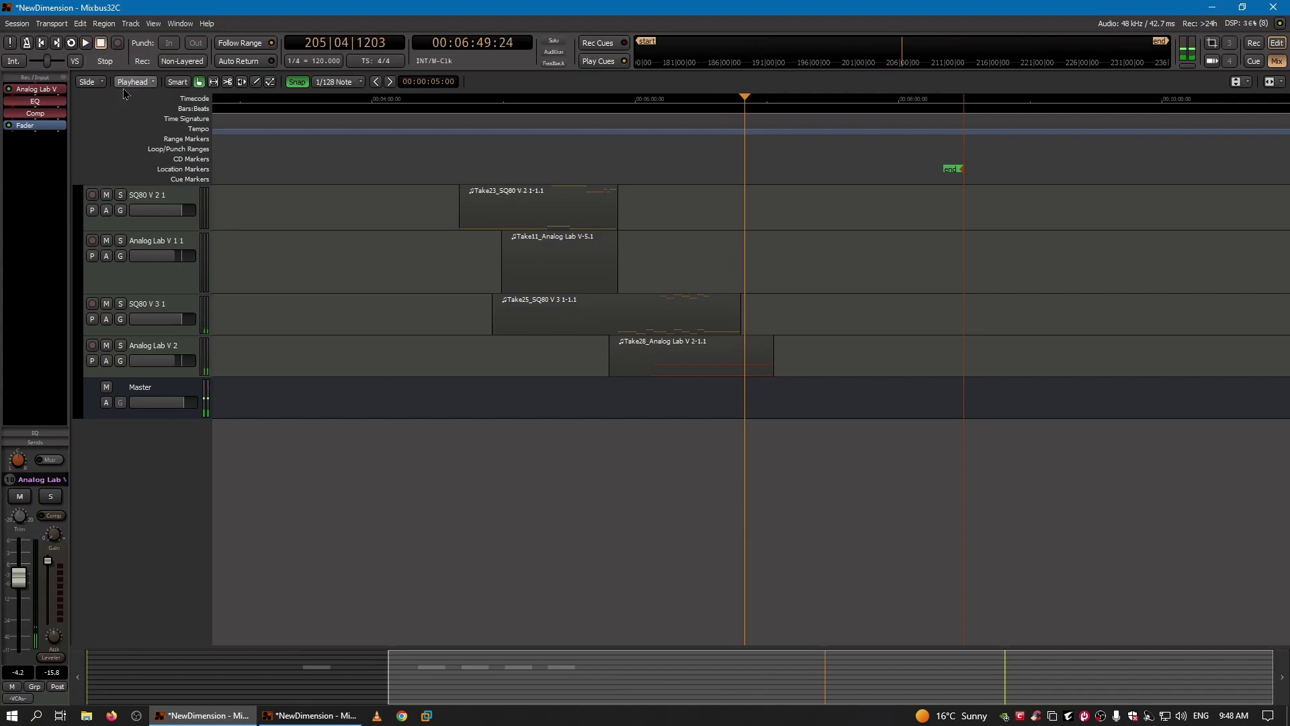
# Copy the last Take14_Audio region on the Vocal track and paste it on the same track at the playhead, at about bar 206
pyautogui.press('=')
pyautogui.moveTo(726, 674); pyautogui.dragTo(517, 674)
pyautogui.scroll(4, 634, 424)
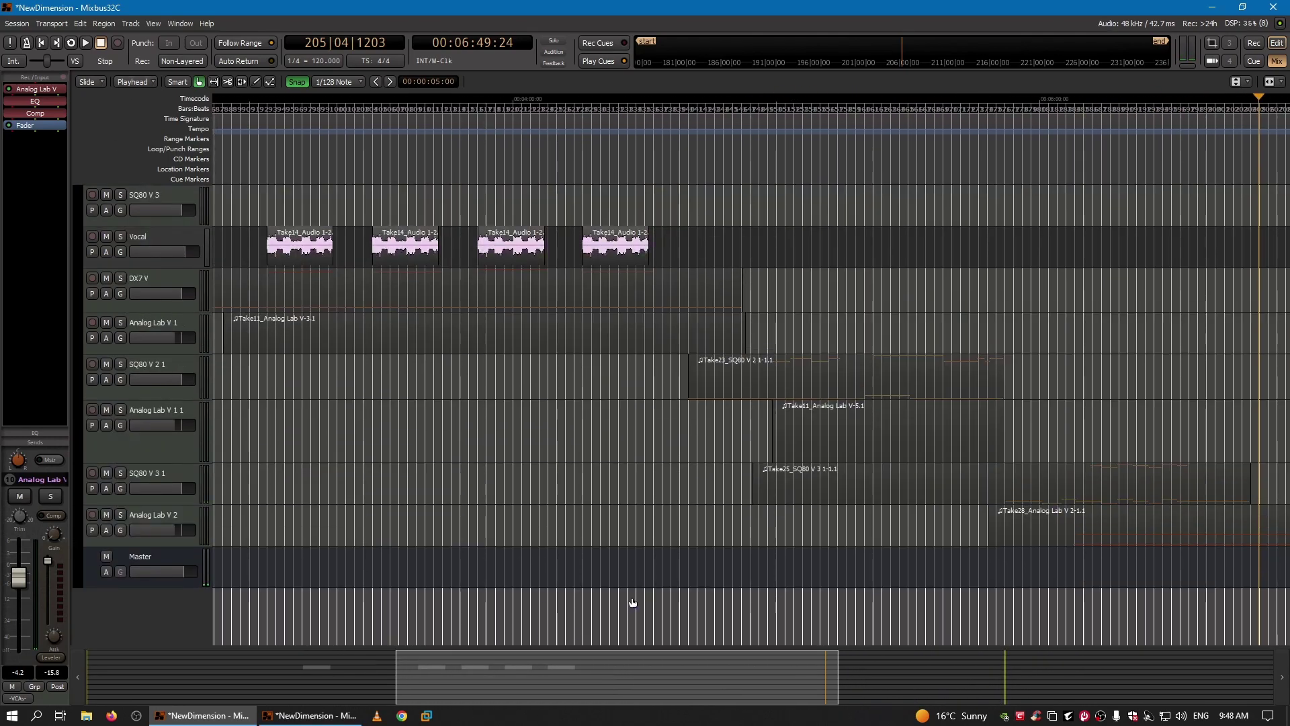
pyautogui.moveTo(636, 668); pyautogui.dragTo(675, 668)
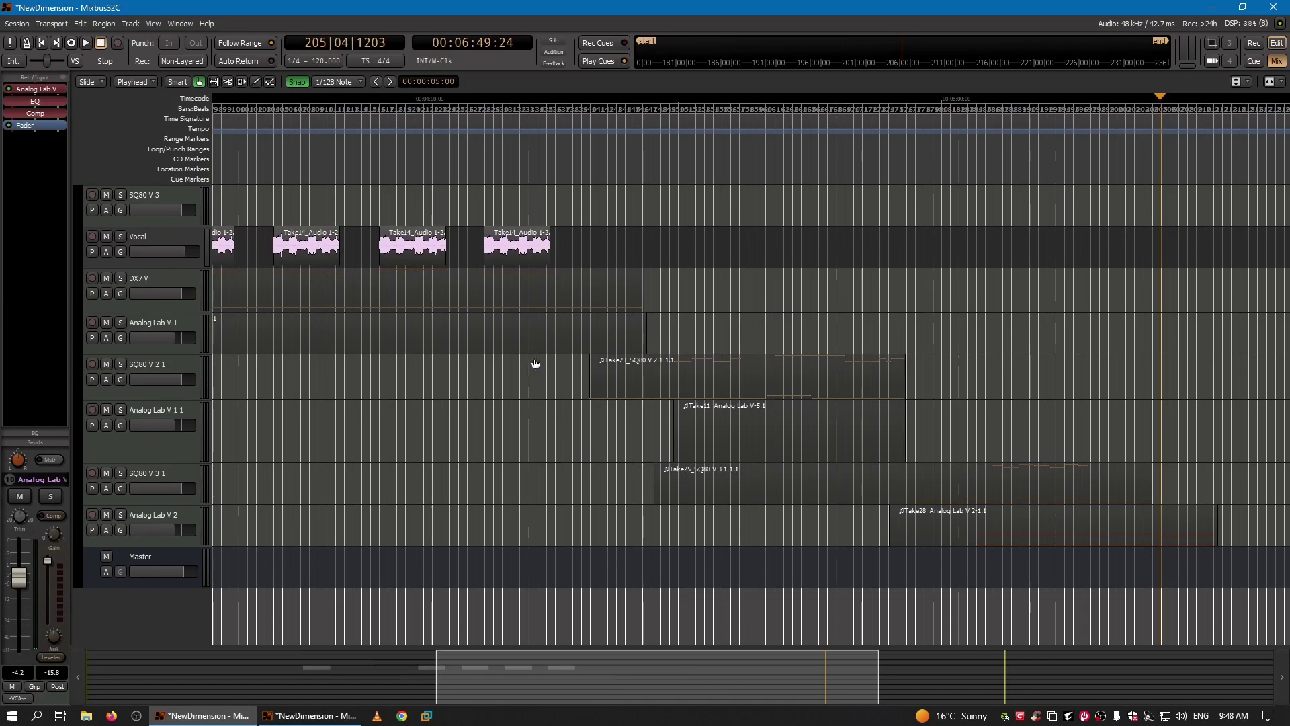
pyautogui.click(490, 247)
pyautogui.rightClick(491, 245)
pyautogui.moveTo(534, 292)
pyautogui.click(664, 314)
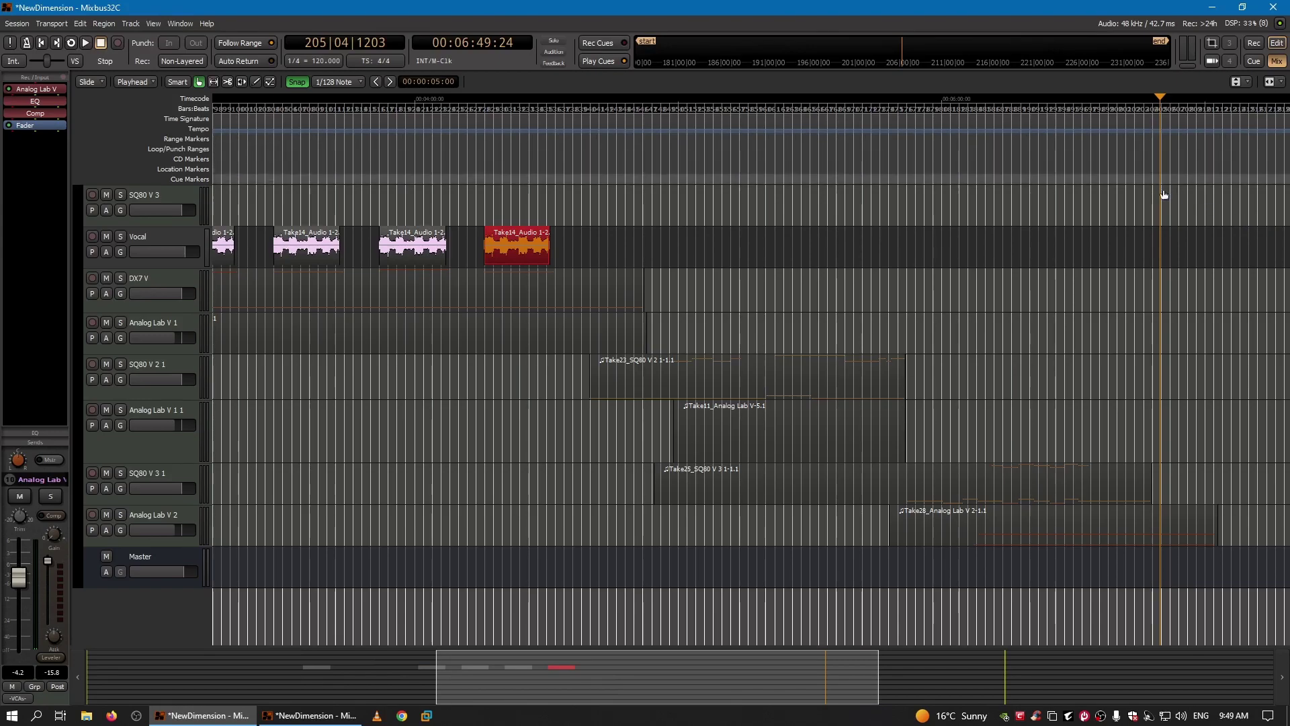
pyautogui.click(1164, 249)
pyautogui.rightClick(1164, 249)
pyautogui.moveTo(1193, 273)
pyautogui.click(1116, 297)
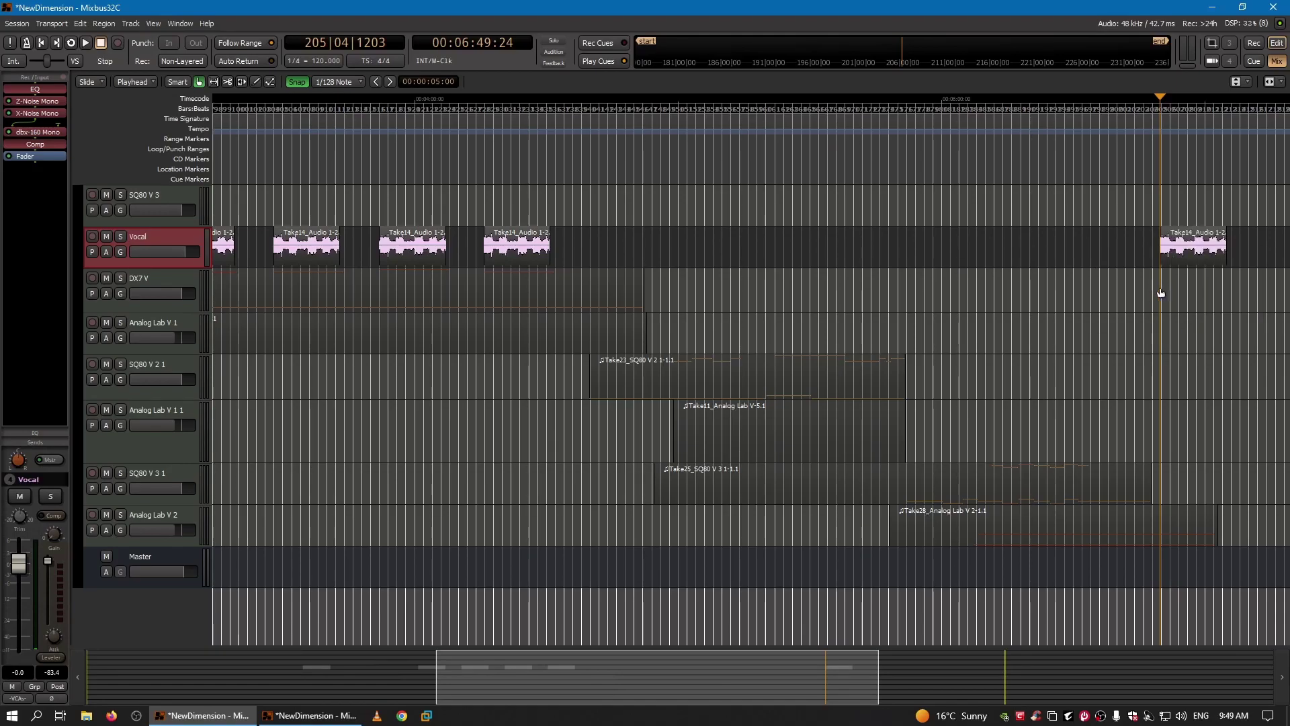
pyautogui.press('=')
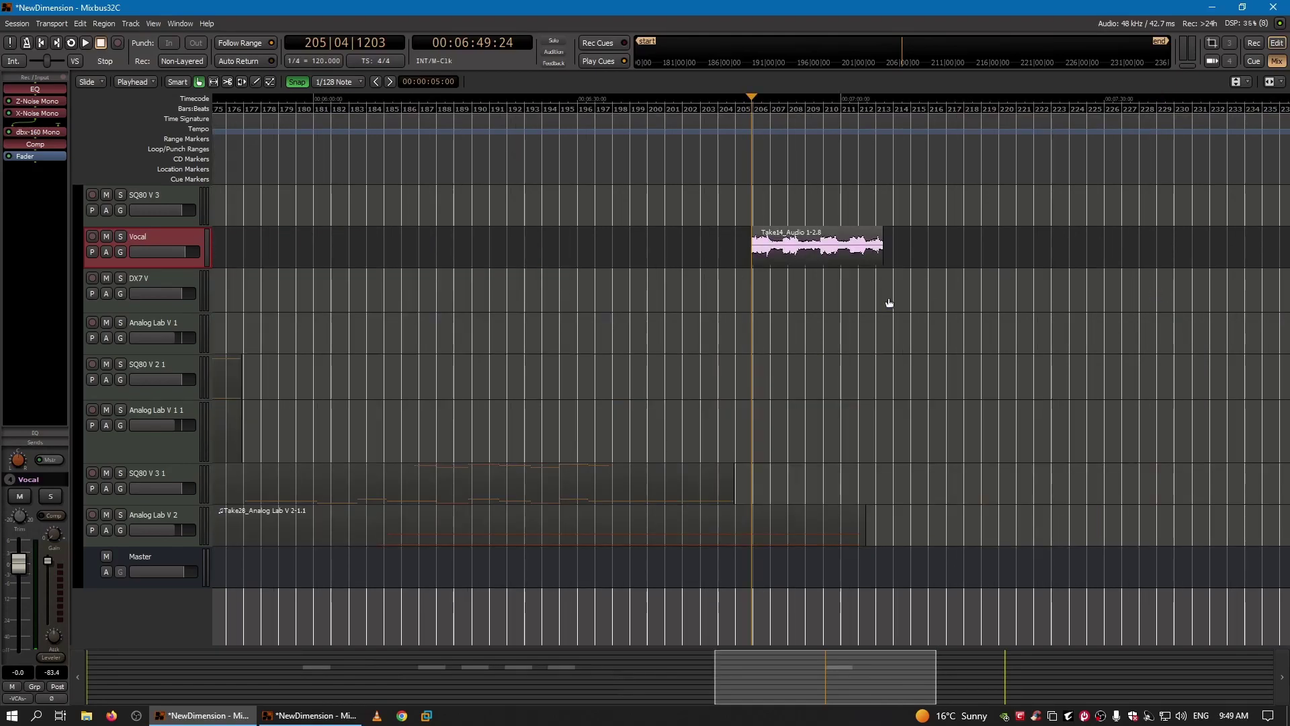
pyautogui.press('=')
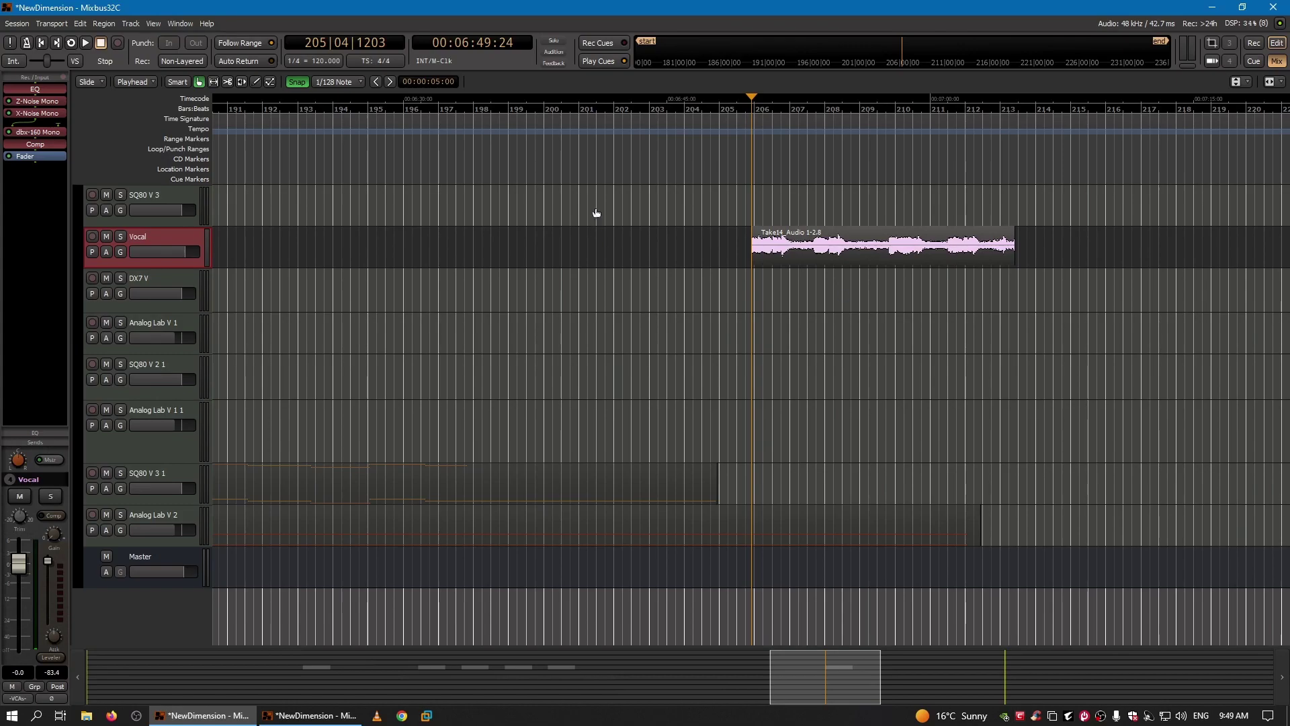
# Play back the pasted Take14_Audio region on the Vocal track from about bar 203 to bar 206
pyautogui.click(661, 119)
pyautogui.press('space')
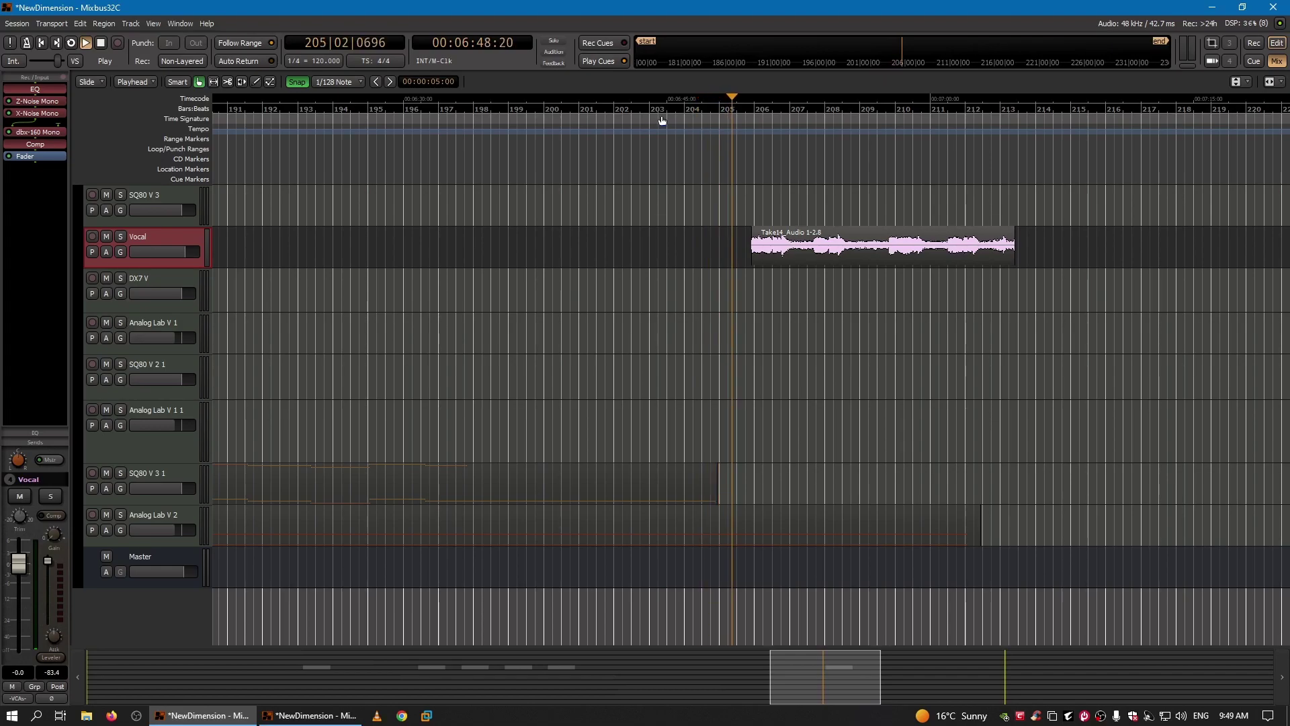
pyautogui.click(102, 43)
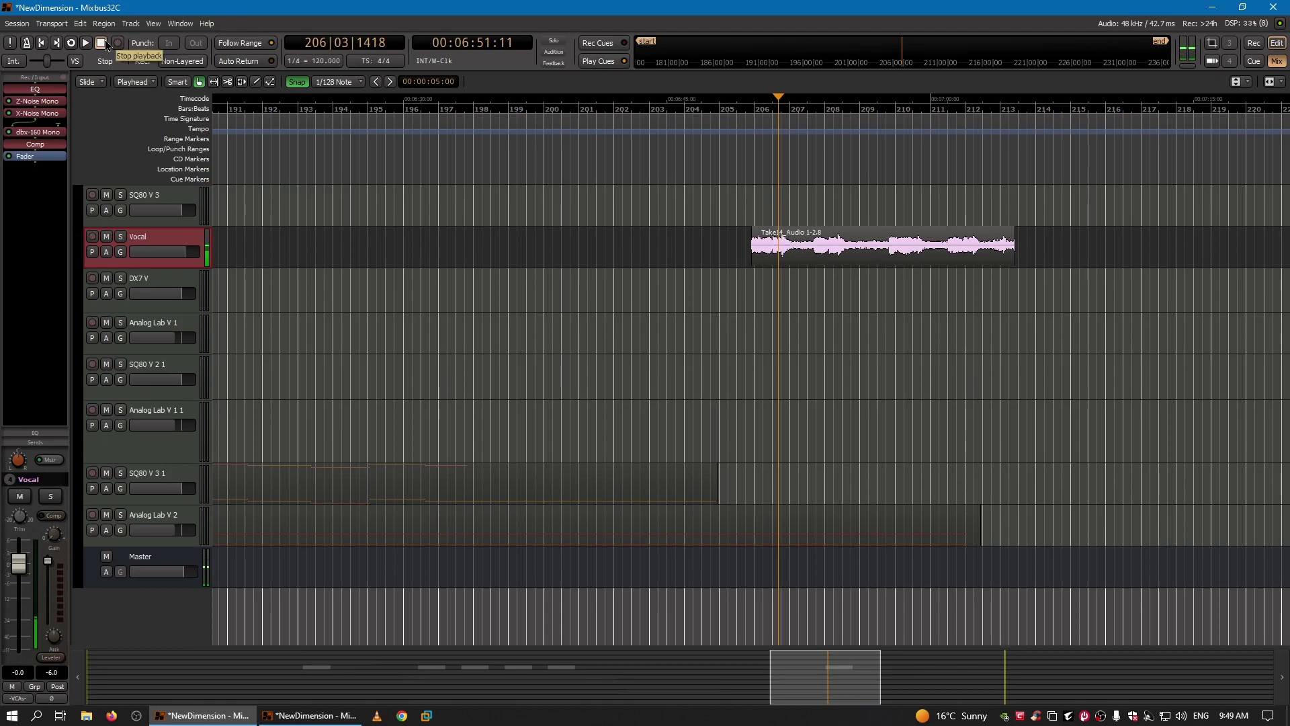
# Start playback of the ending from about bar 176
pyautogui.press('-')
pyautogui.press('-')
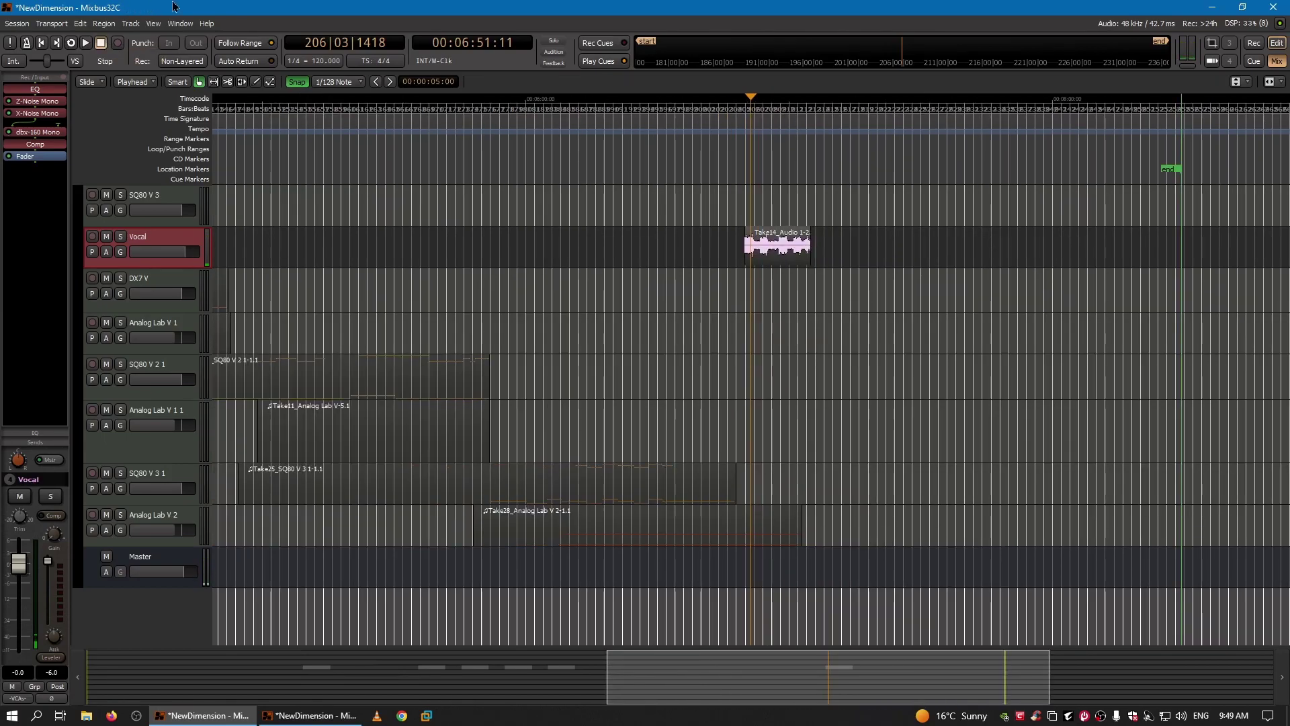
pyautogui.click(489, 118)
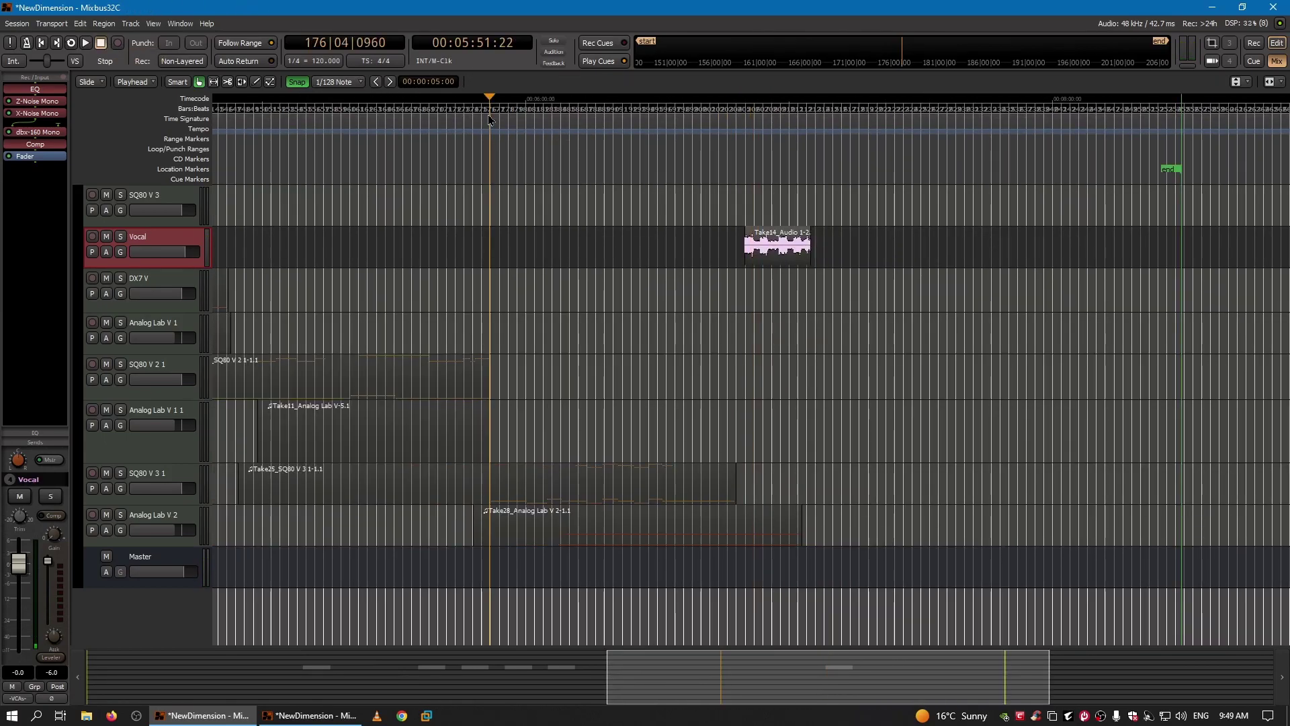
pyautogui.click(485, 117)
pyautogui.press('space')
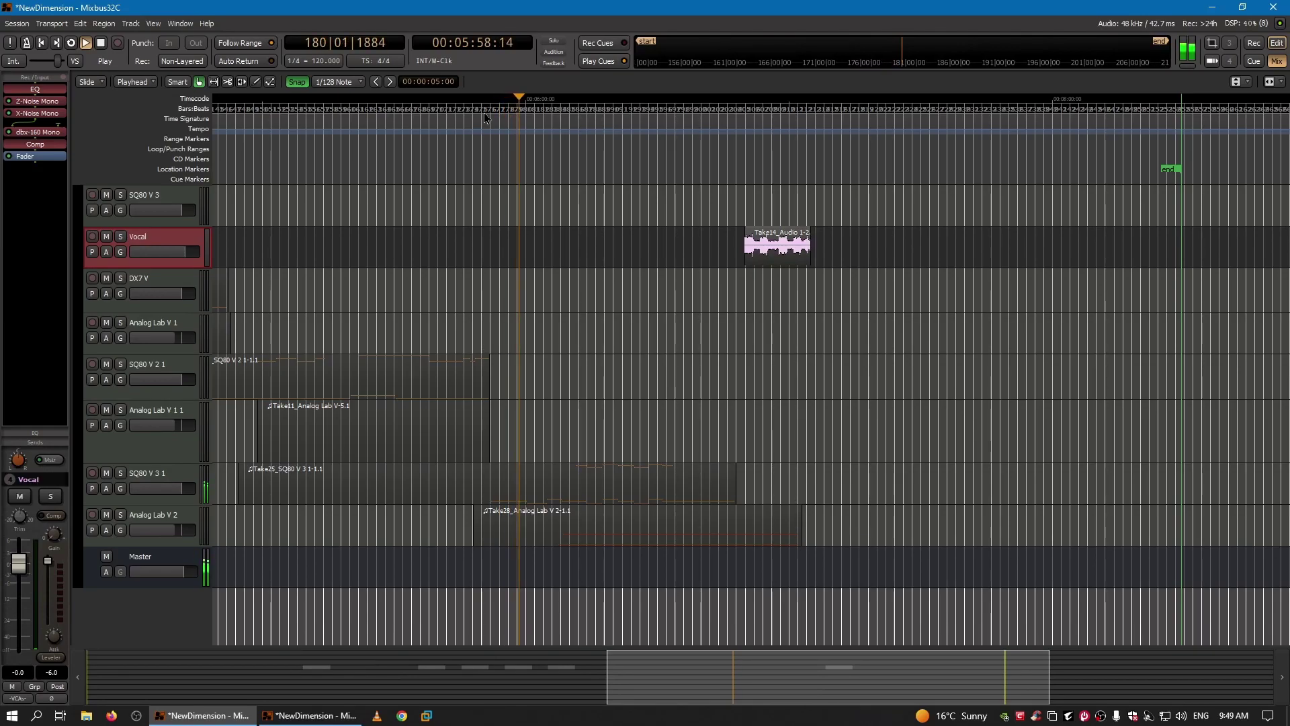
# In the mixer, send the Analog Lab V 2 track to Mixbus 3 and set that bus's high EQ gain to -3.8
pyautogui.click(171, 520)
pyautogui.hotkey('alt', 'm')
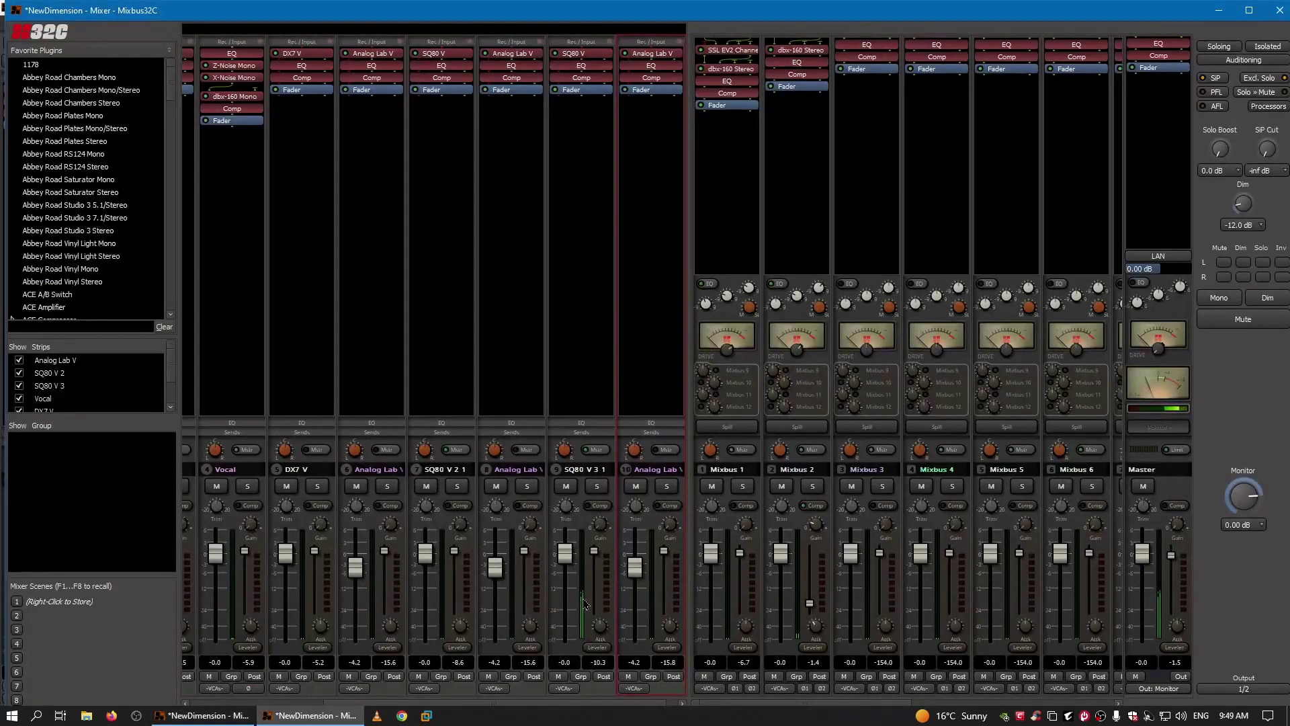
pyautogui.moveTo(463, 703); pyautogui.dragTo(543, 715)
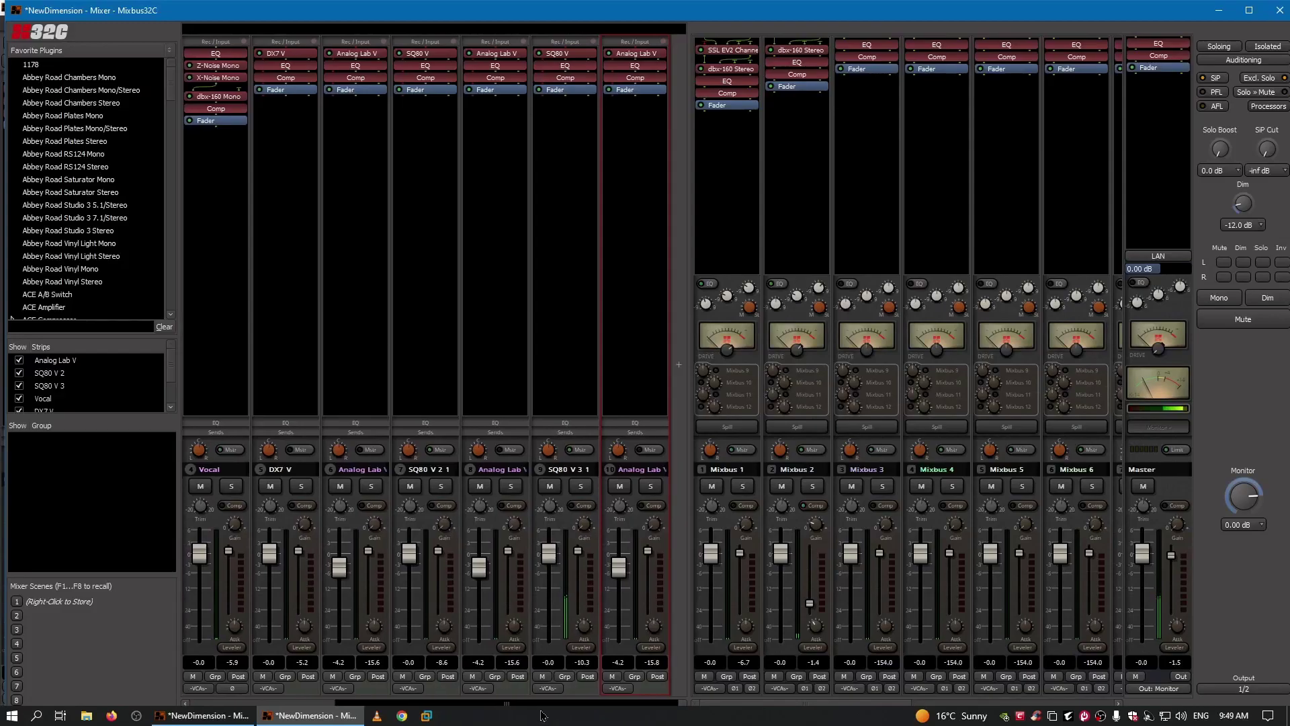
pyautogui.click(638, 434)
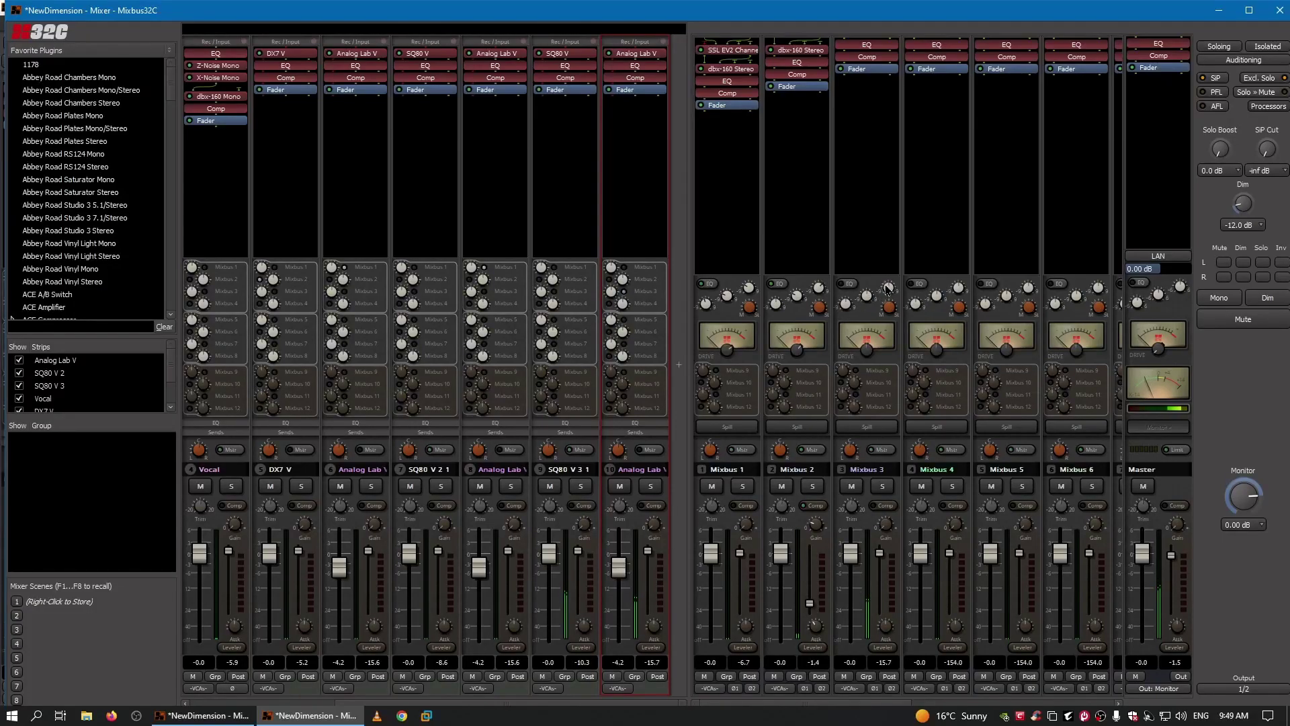
pyautogui.moveTo(887, 289); pyautogui.dragTo(888, 301)
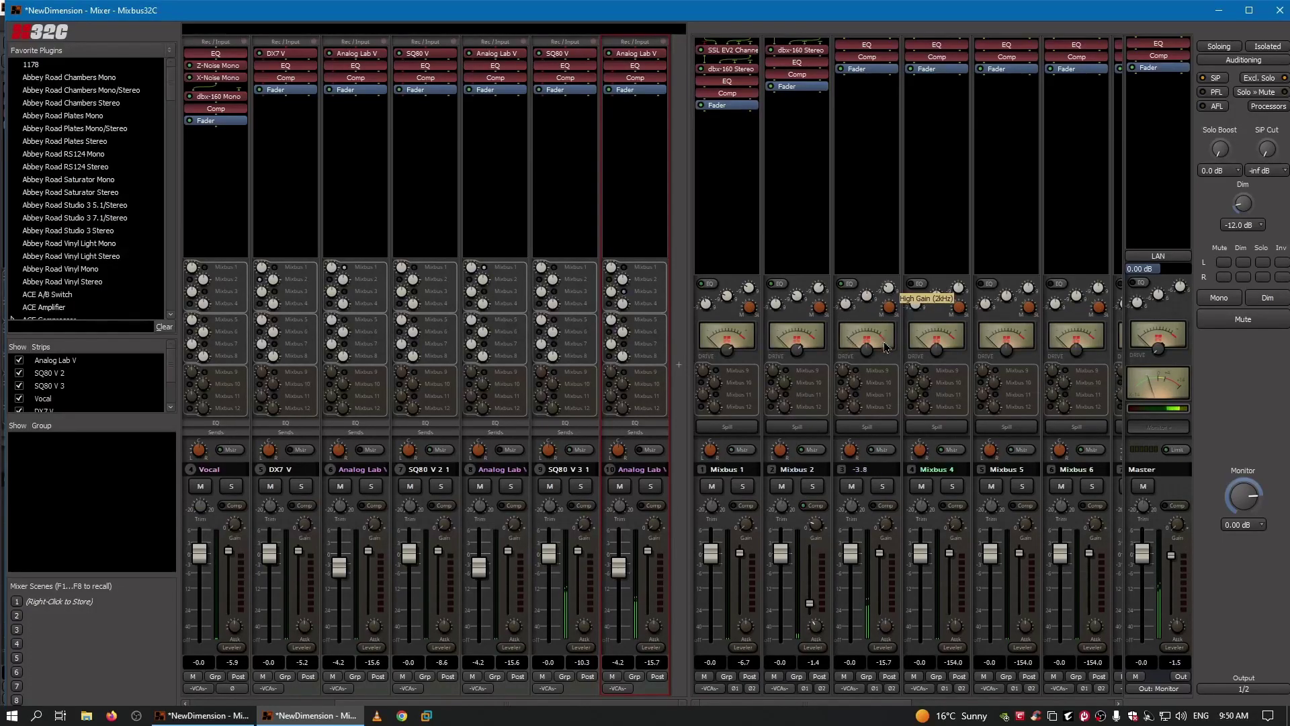
pyautogui.moveTo(884, 346); pyautogui.dragTo(884, 349)
# Copy the dbx-160 Stereo plugin from Mixbus 1 to Mixbus 3, and stop playback at about bar 213
pyautogui.rightClick(732, 68)
pyautogui.click(770, 246)
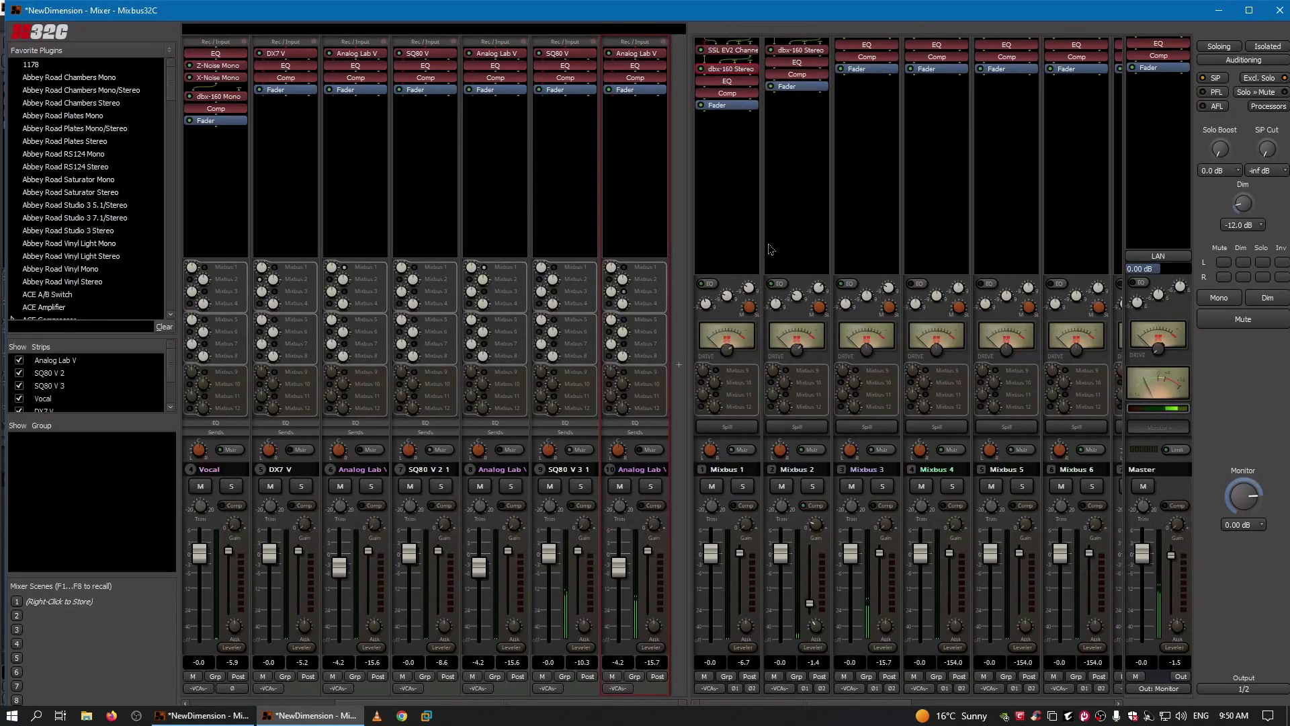
pyautogui.rightClick(867, 57)
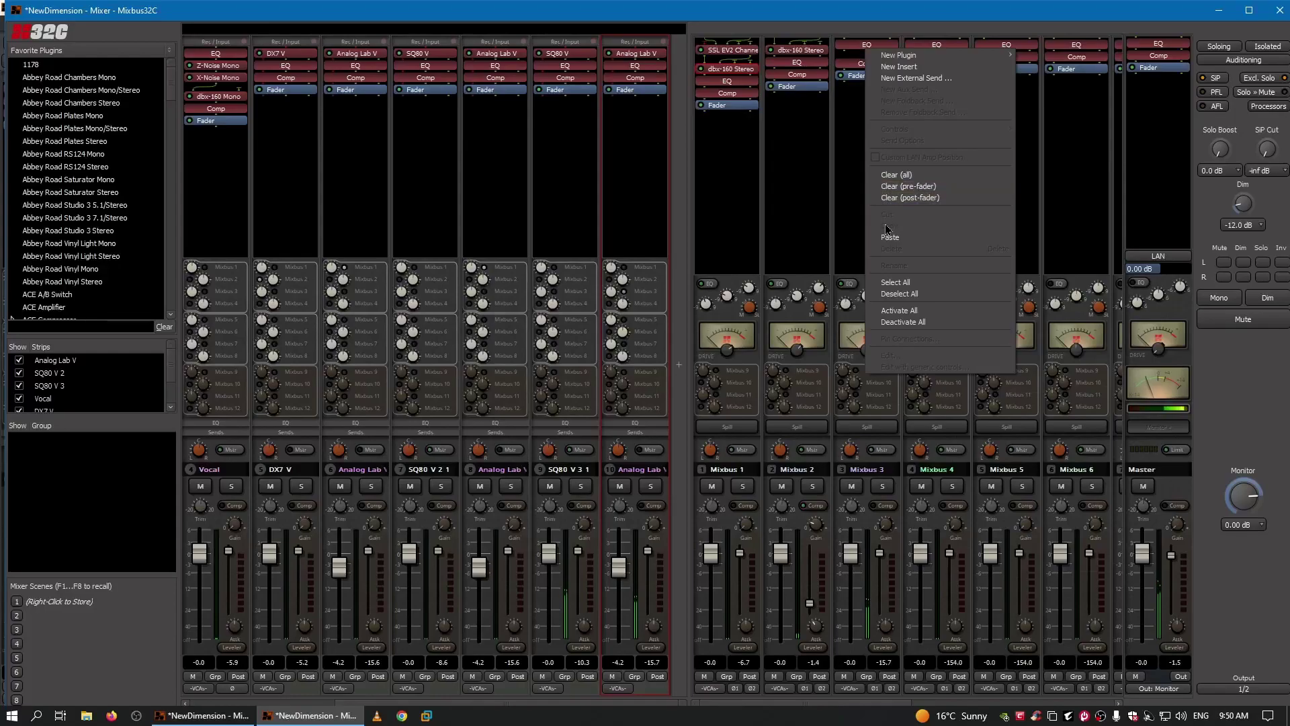
pyautogui.click(889, 236)
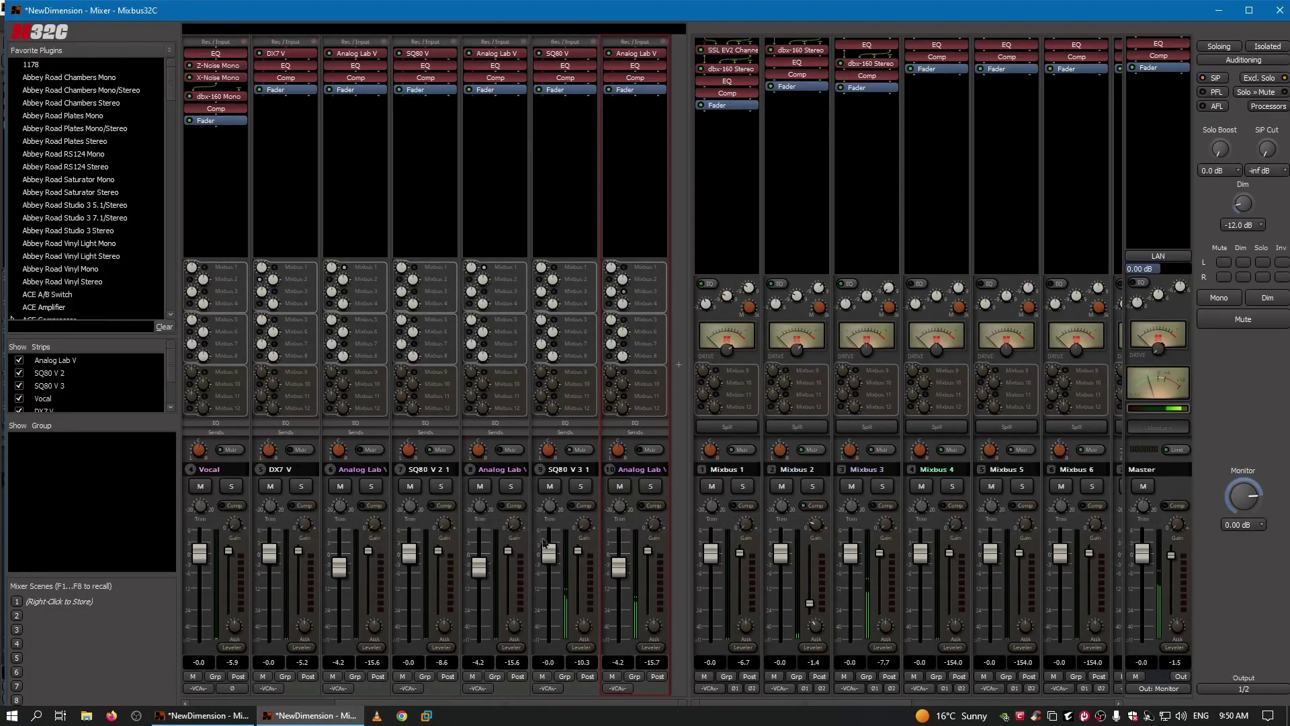
pyautogui.click(201, 716)
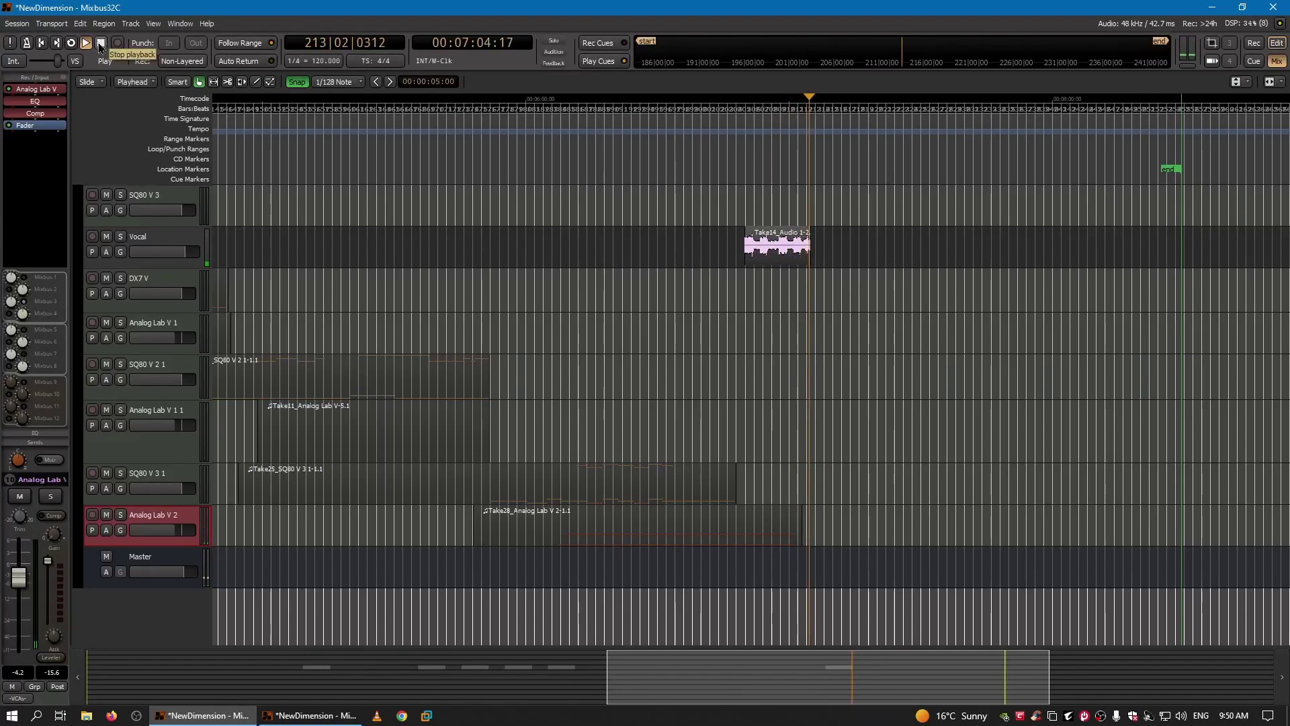
pyautogui.click(101, 43)
# Select the DX7 V track and save the session
pyautogui.moveTo(676, 668); pyautogui.dragTo(348, 652)
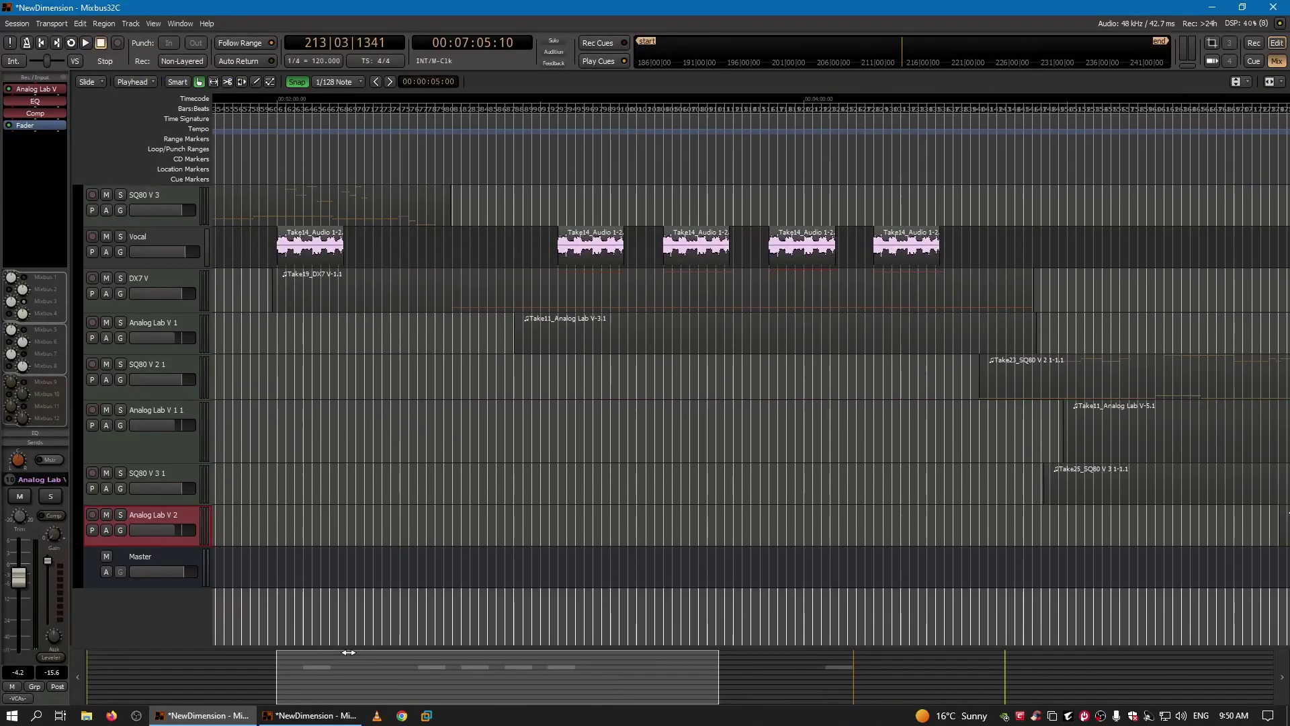
pyautogui.click(174, 281)
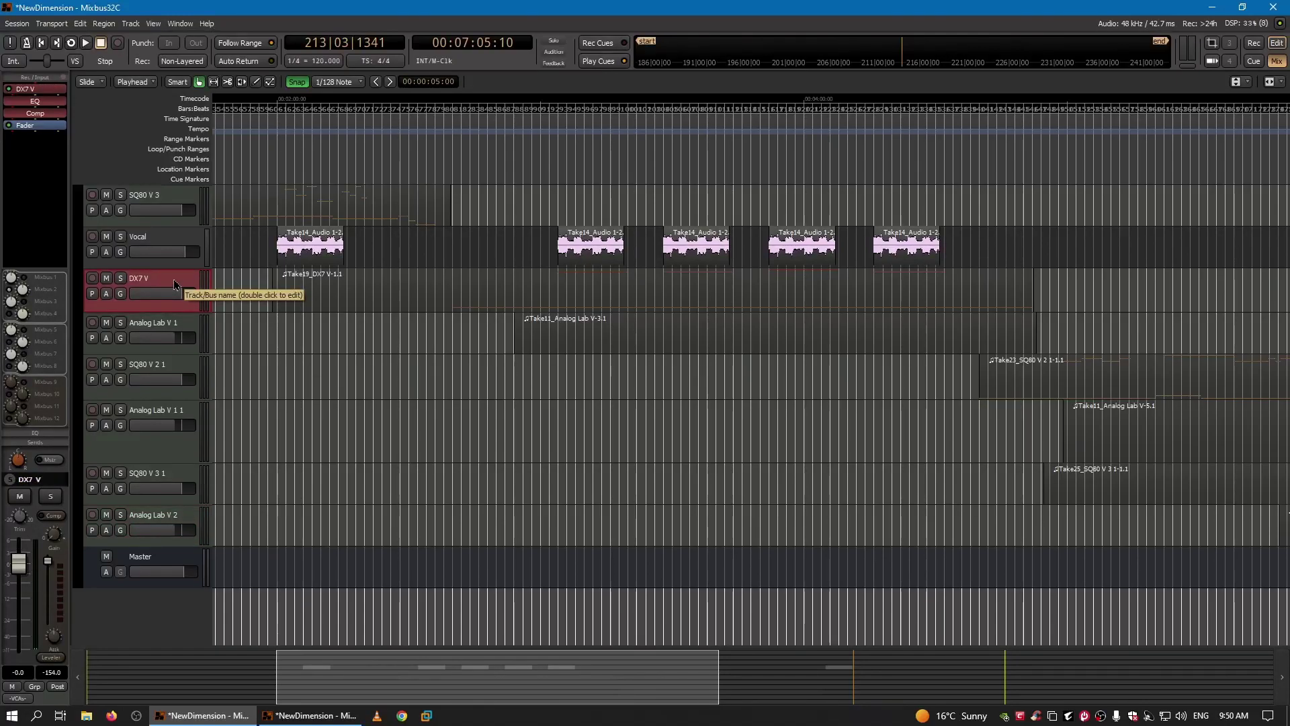
pyautogui.click(17, 24)
pyautogui.click(35, 87)
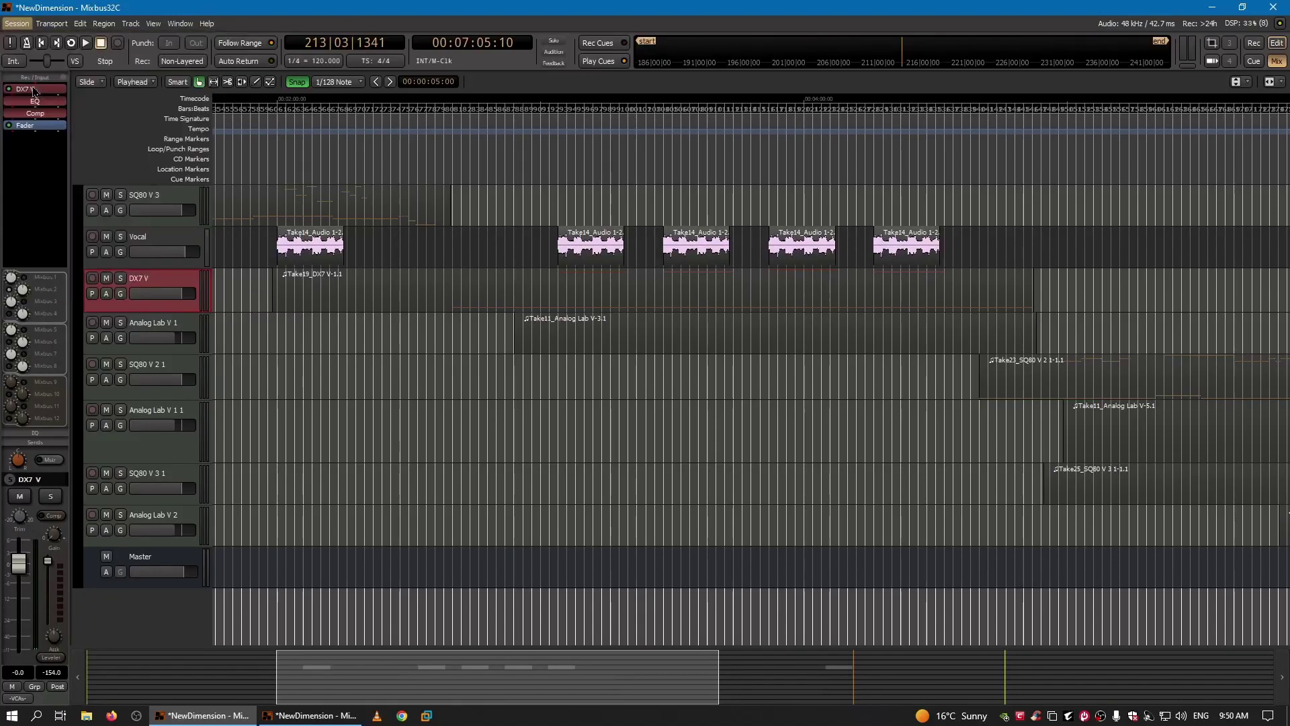
# Trim the last Take14_Audio region on the Vocal track to about three bars and move its start to about bar 207
pyautogui.moveTo(504, 675); pyautogui.dragTo(788, 702)
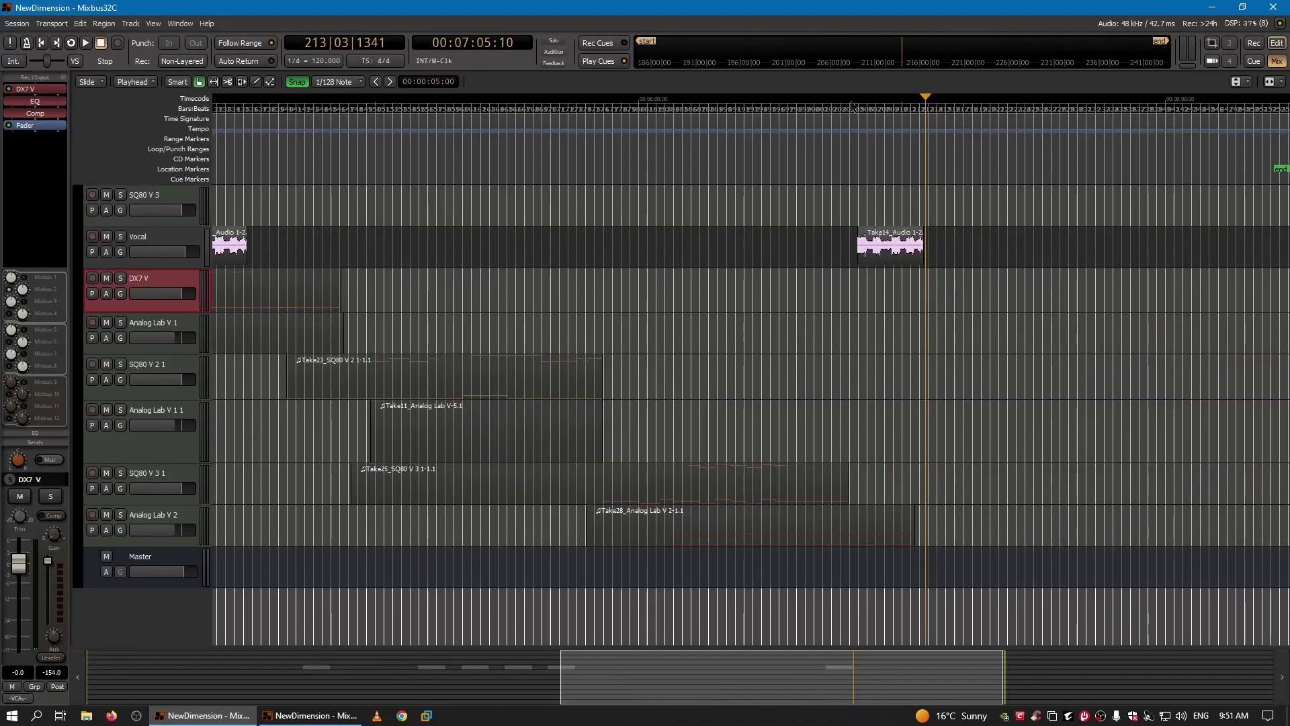
pyautogui.click(855, 114)
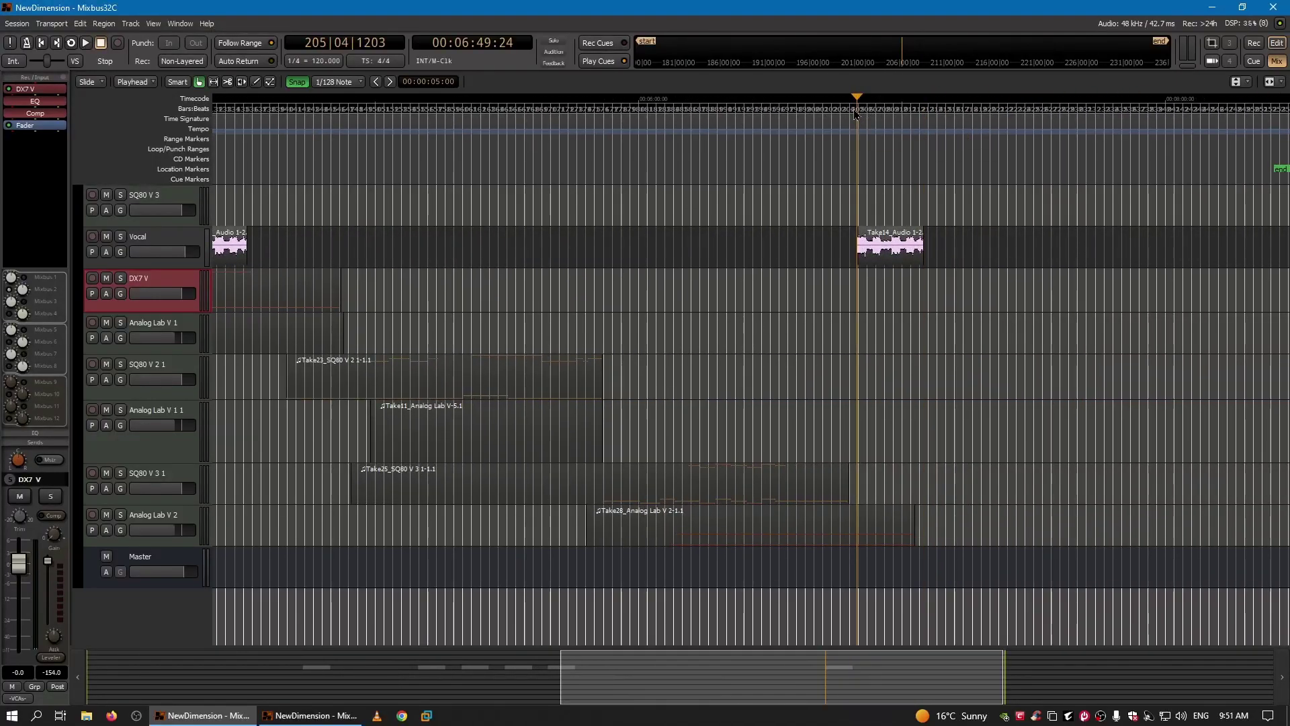
pyautogui.press('=')
pyautogui.press('=')
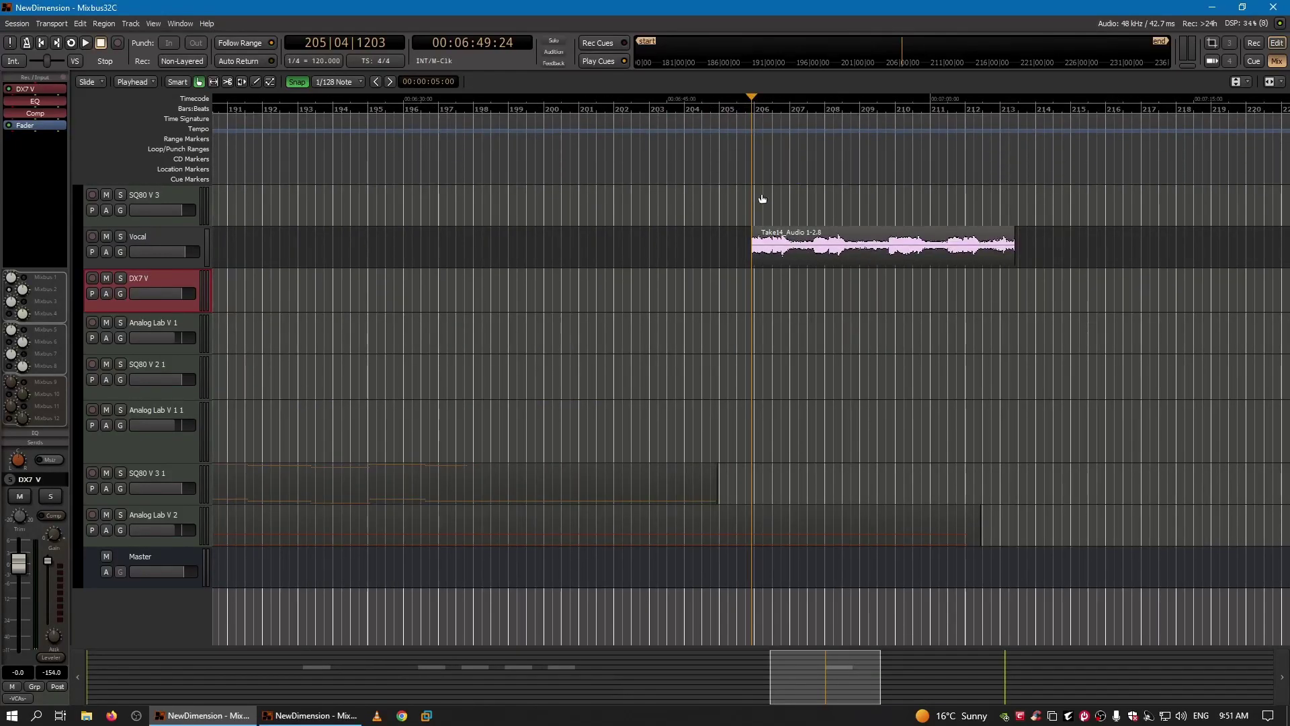
pyautogui.click(720, 115)
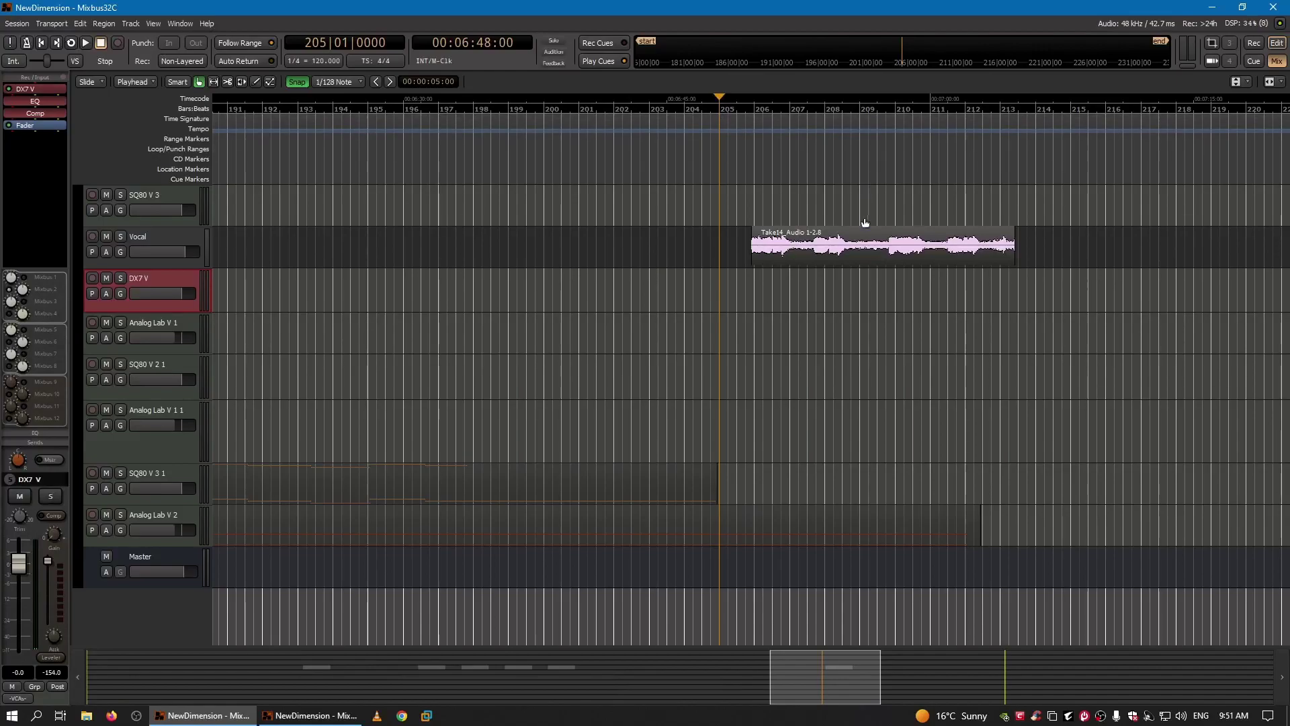
pyautogui.moveTo(869, 248)
pyautogui.mouseDown()
pyautogui.moveTo(835, 258)
pyautogui.moveTo(875, 255)
pyautogui.mouseUp()
pyautogui.moveTo(1024, 254); pyautogui.dragTo(858, 248)
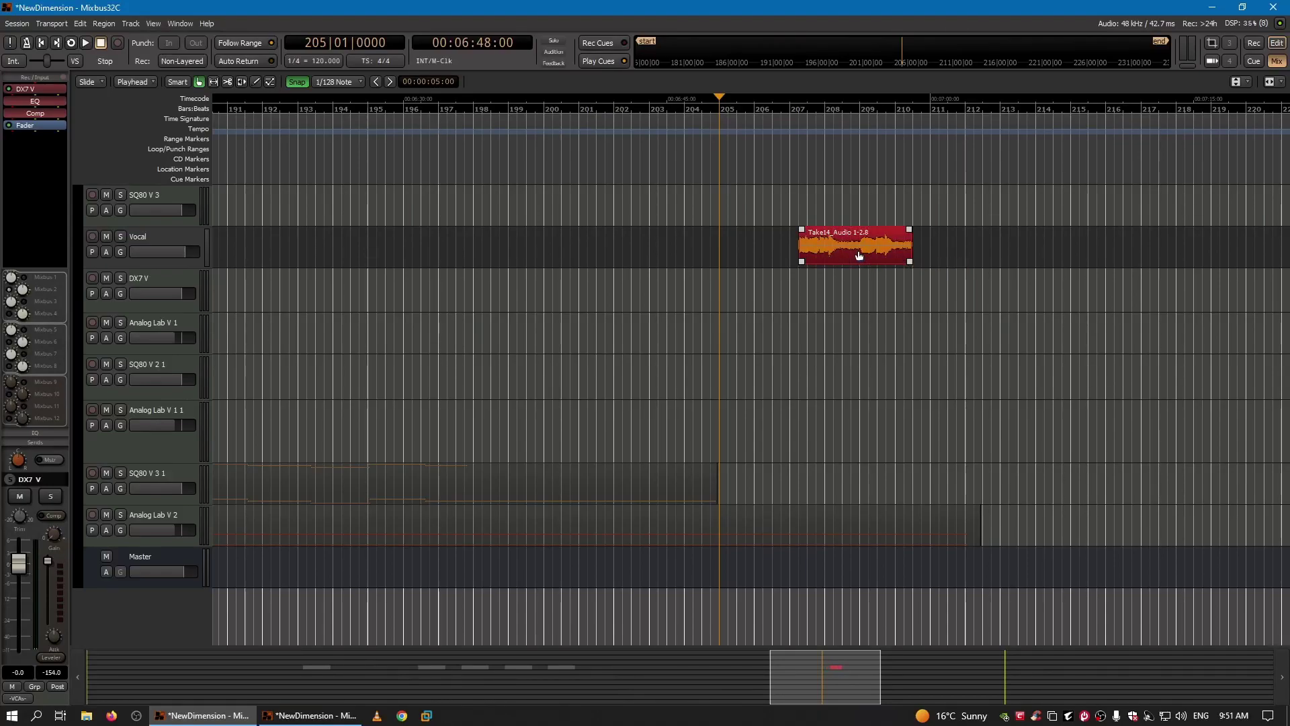
# Select the SQ80 V 3 1 track, save the session and reduce the height of the Analog Lab V 1 1 track
pyautogui.press('-')
pyautogui.press('-')
pyautogui.press('-')
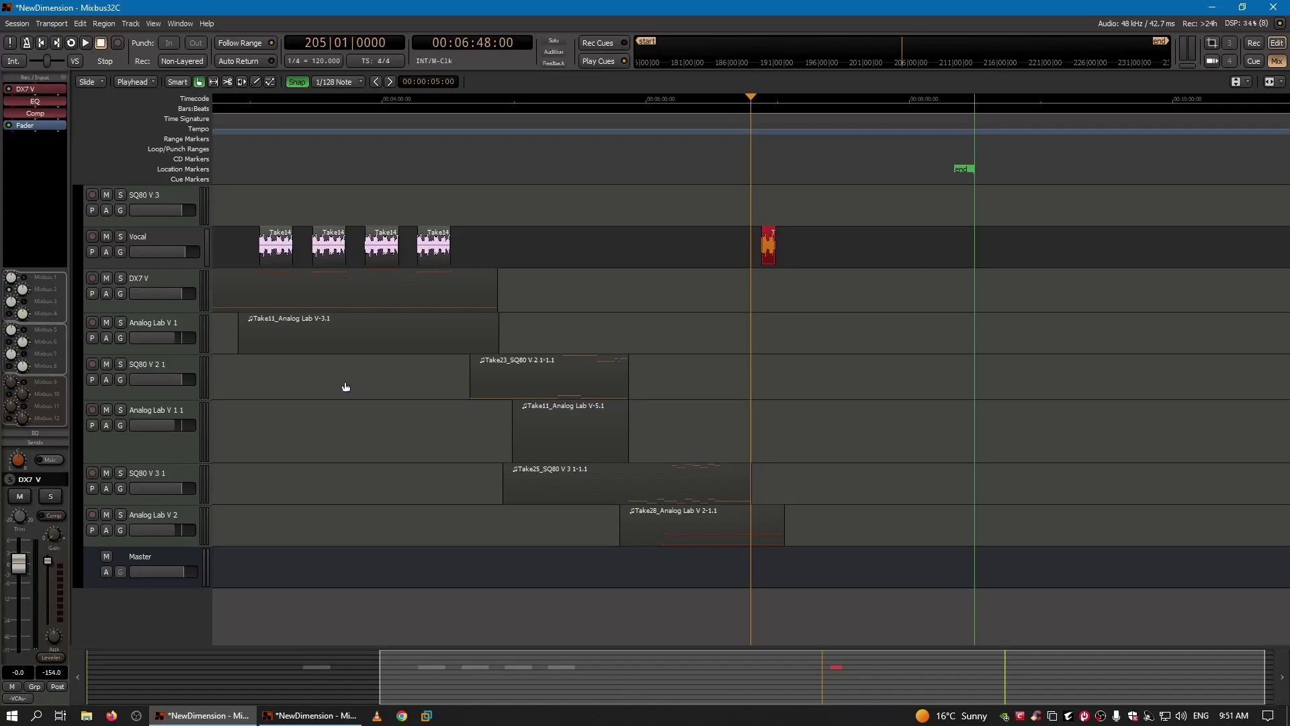
pyautogui.scroll(1, 339, 387)
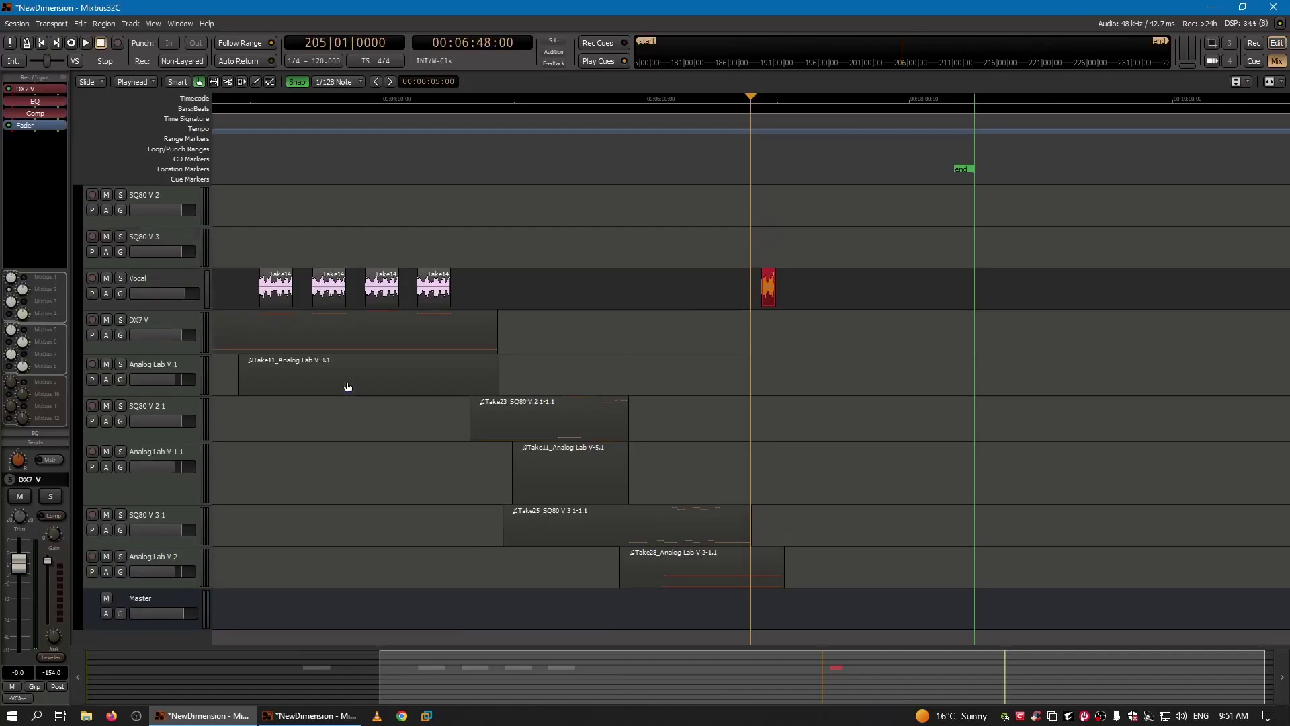
pyautogui.click(170, 510)
pyautogui.click(25, 24)
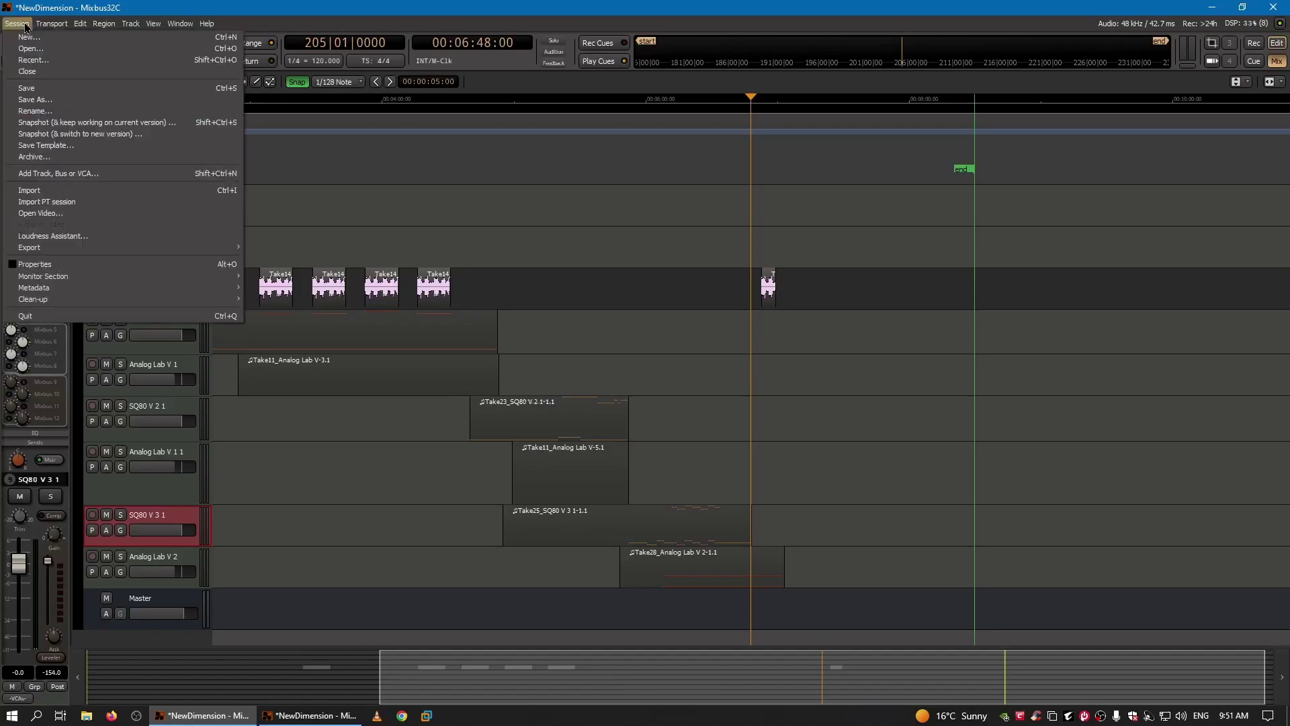
pyautogui.press('Escape')
pyautogui.hotkey('ctrl', 's')
pyautogui.scroll(-2, 176, 502)
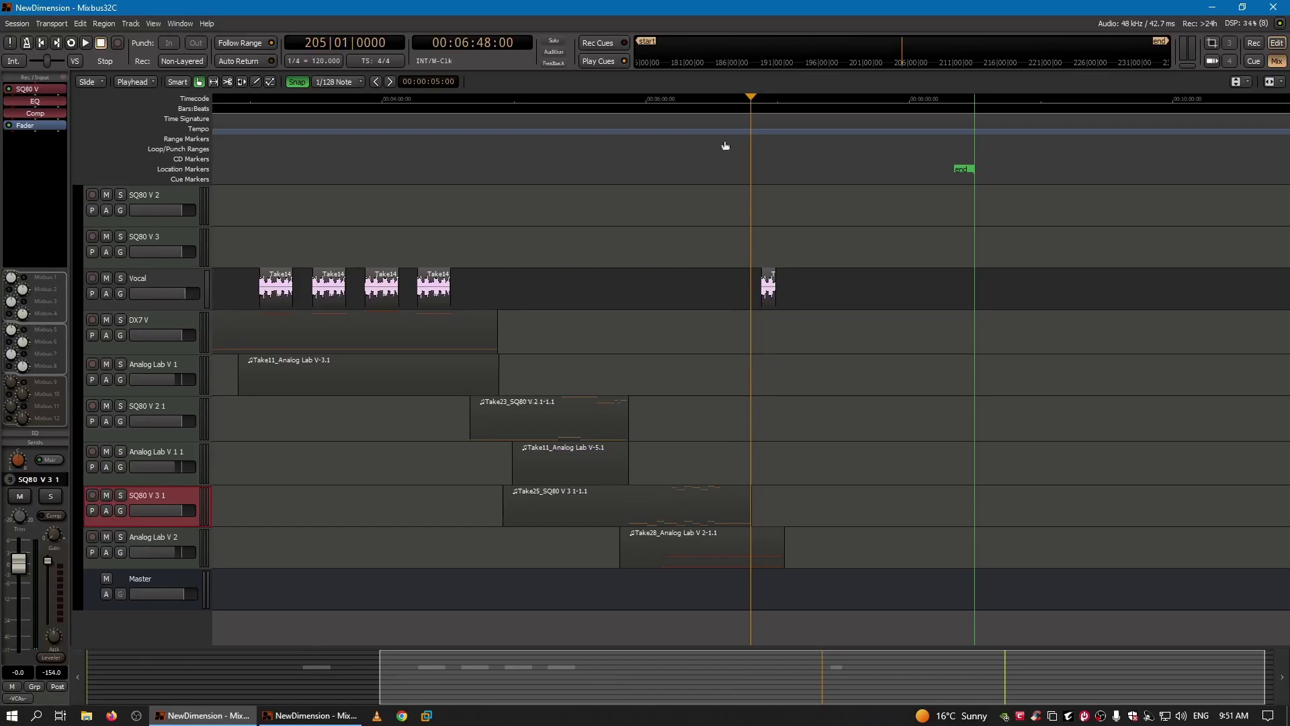
# Look over the arrangement across all tracks from Analog Lab V to Master, selecting the Analog Lab V and DX7 V tracks
pyautogui.moveTo(618, 686); pyautogui.dragTo(420, 686)
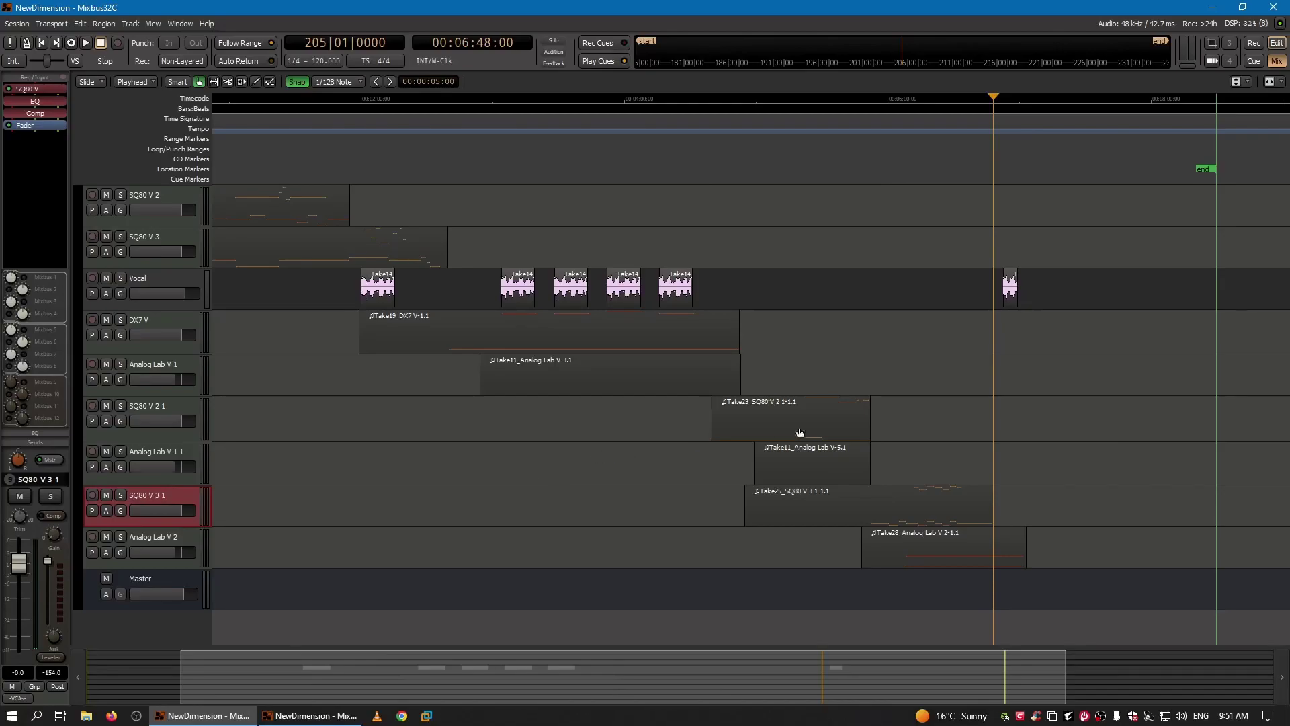
pyautogui.scroll(1, 139, 276)
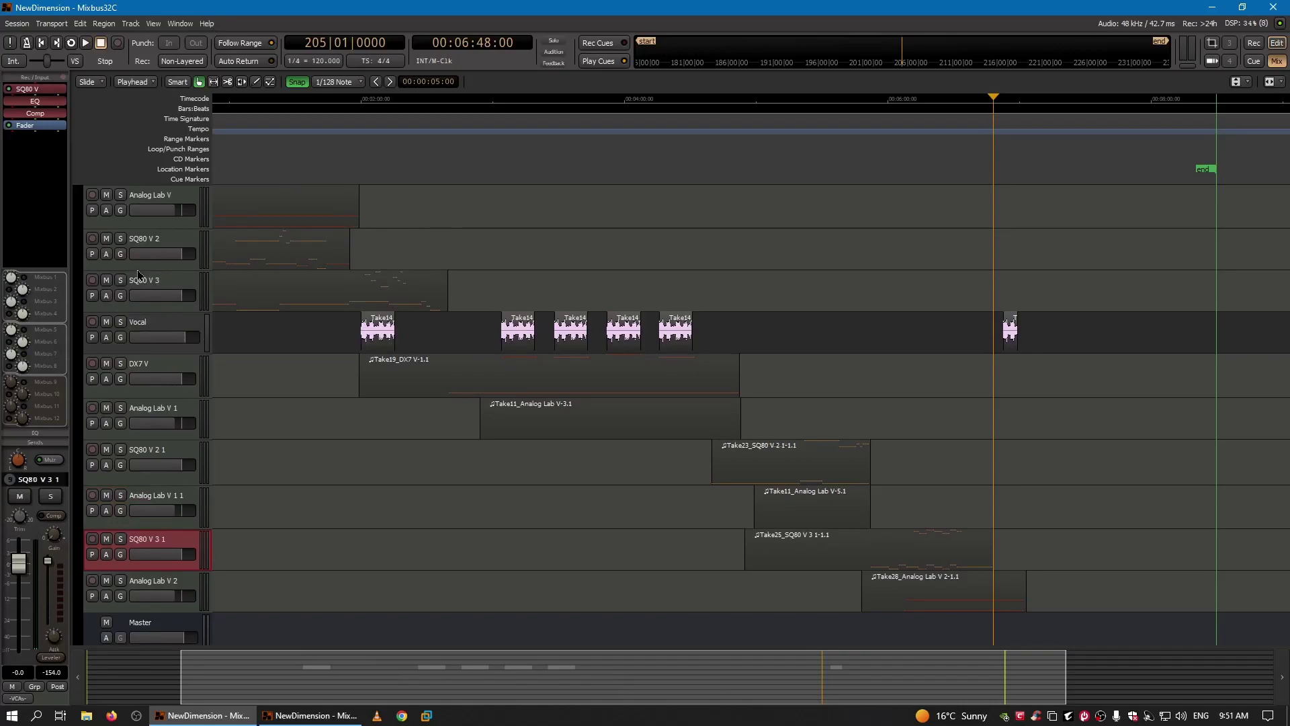
pyautogui.click(136, 195)
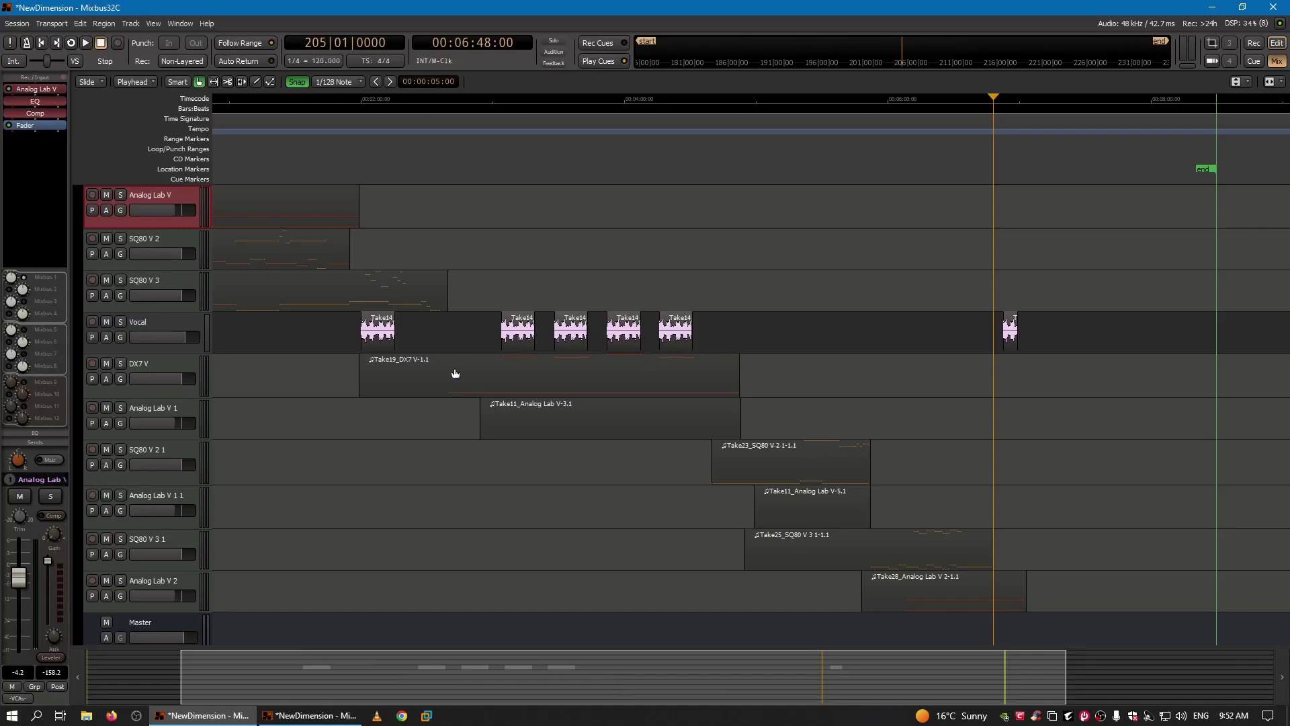
pyautogui.click(169, 365)
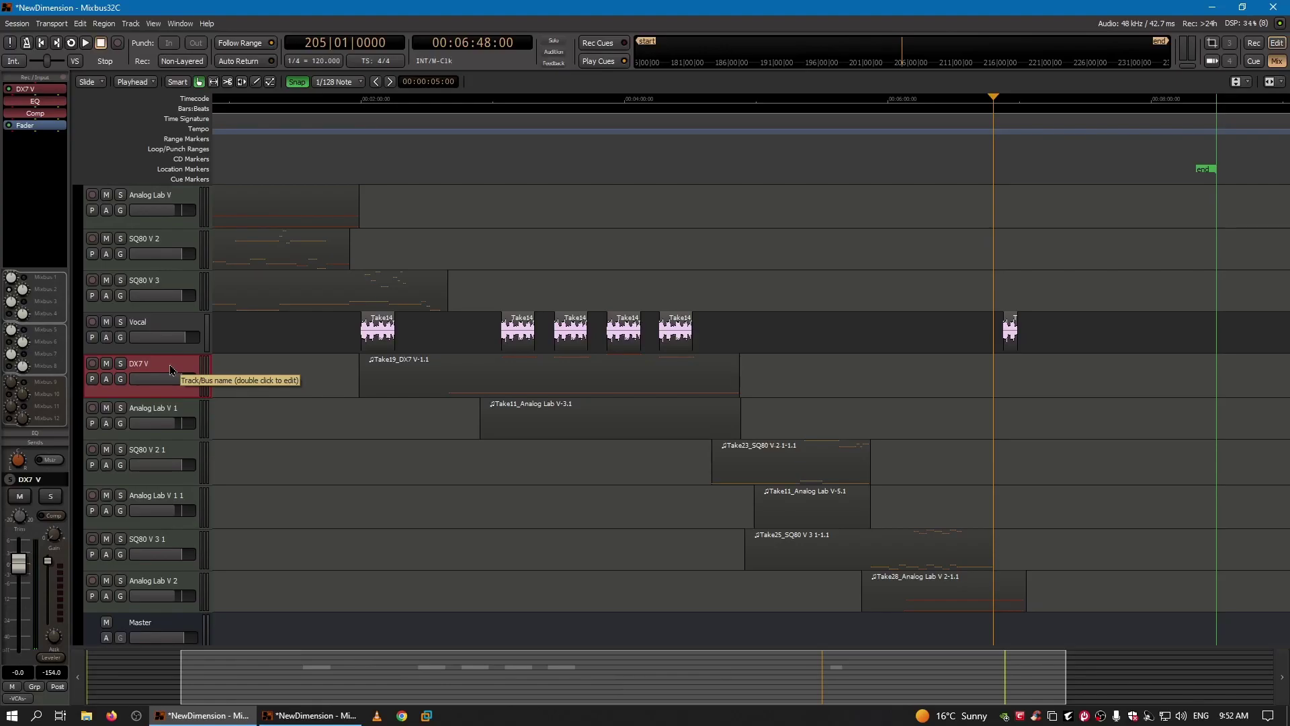
pyautogui.scroll(-3, 413, 423)
pyautogui.scroll(1, 413, 423)
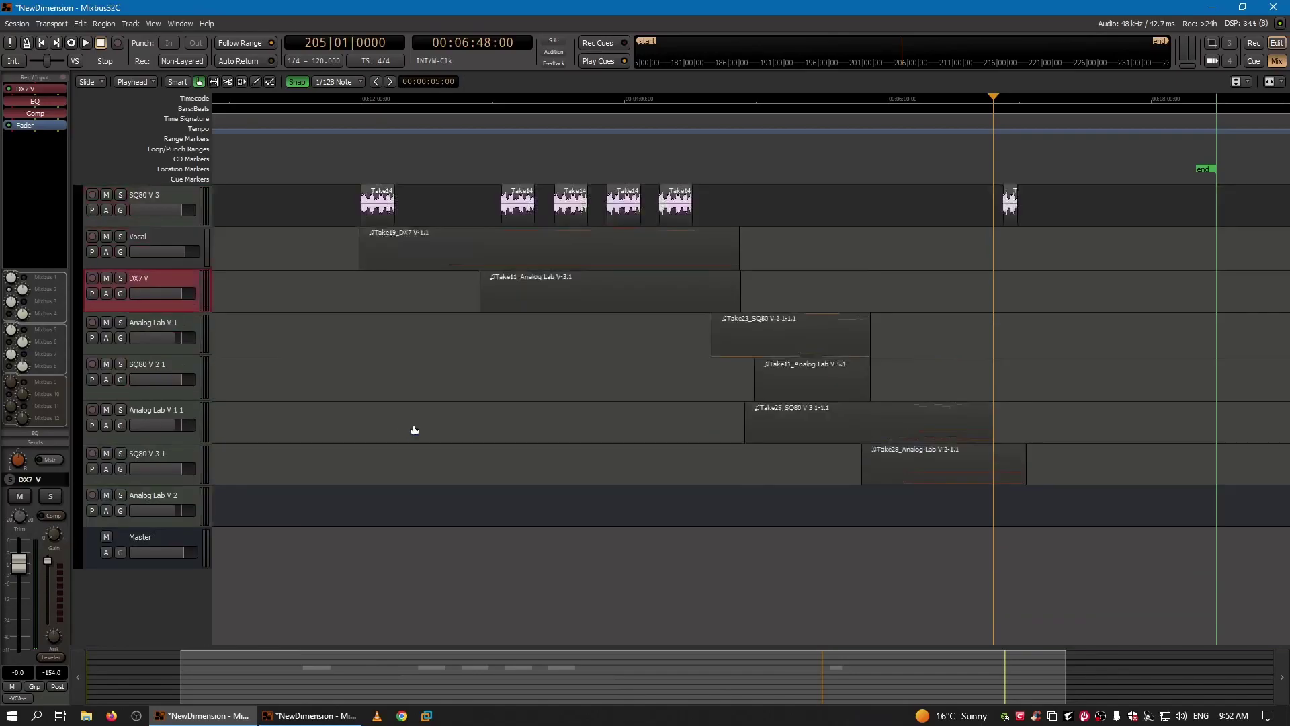
pyautogui.scroll(2, 414, 429)
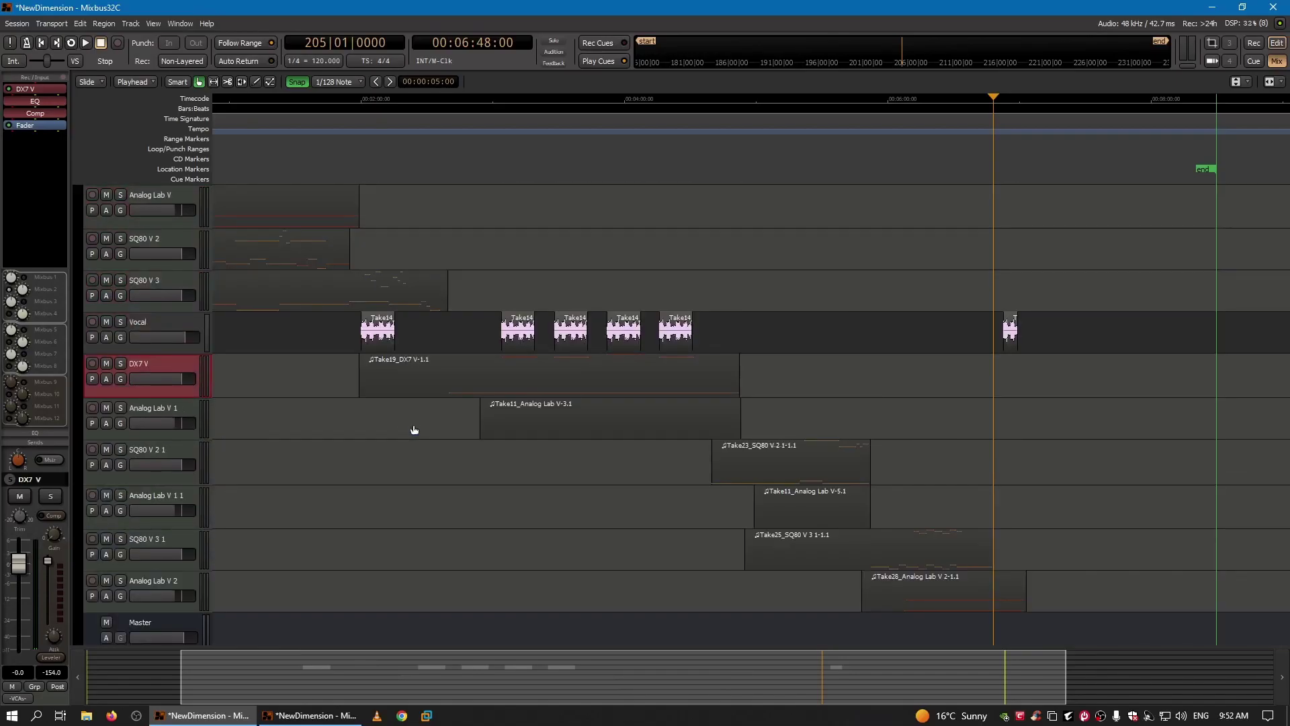
pyautogui.scroll(-4, 414, 430)
pyautogui.scroll(4, 414, 429)
# Play the session from its start to about bar 4
pyautogui.click(42, 43)
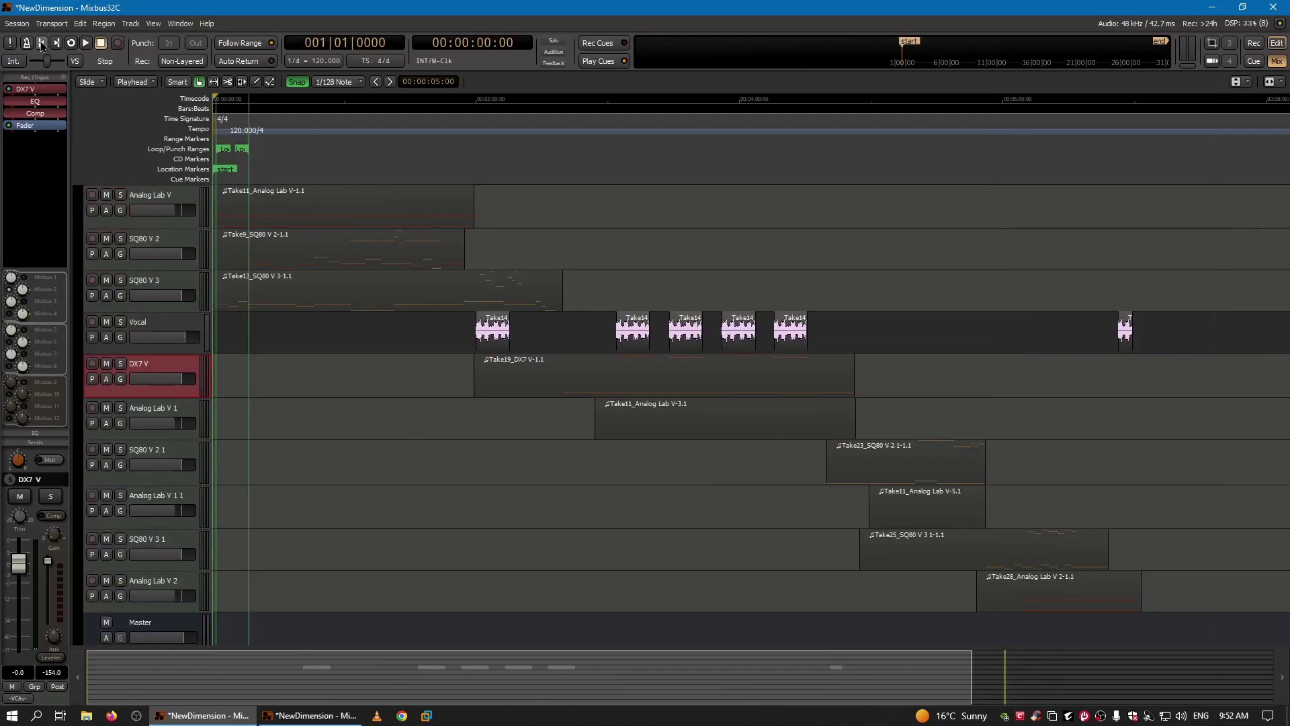
pyautogui.click(85, 43)
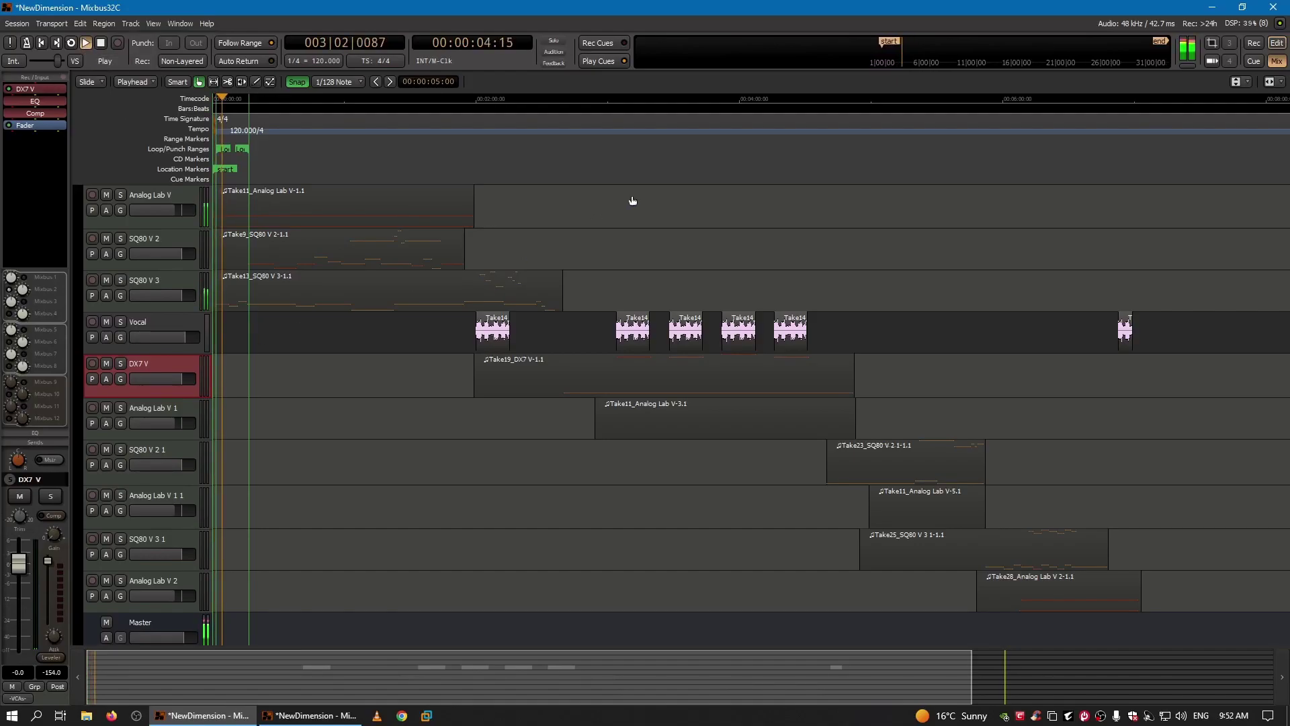
pyautogui.click(101, 42)
# Duplicate the DX7 V track once, copying its playlist and inserting the duplicate last
pyautogui.click(586, 378)
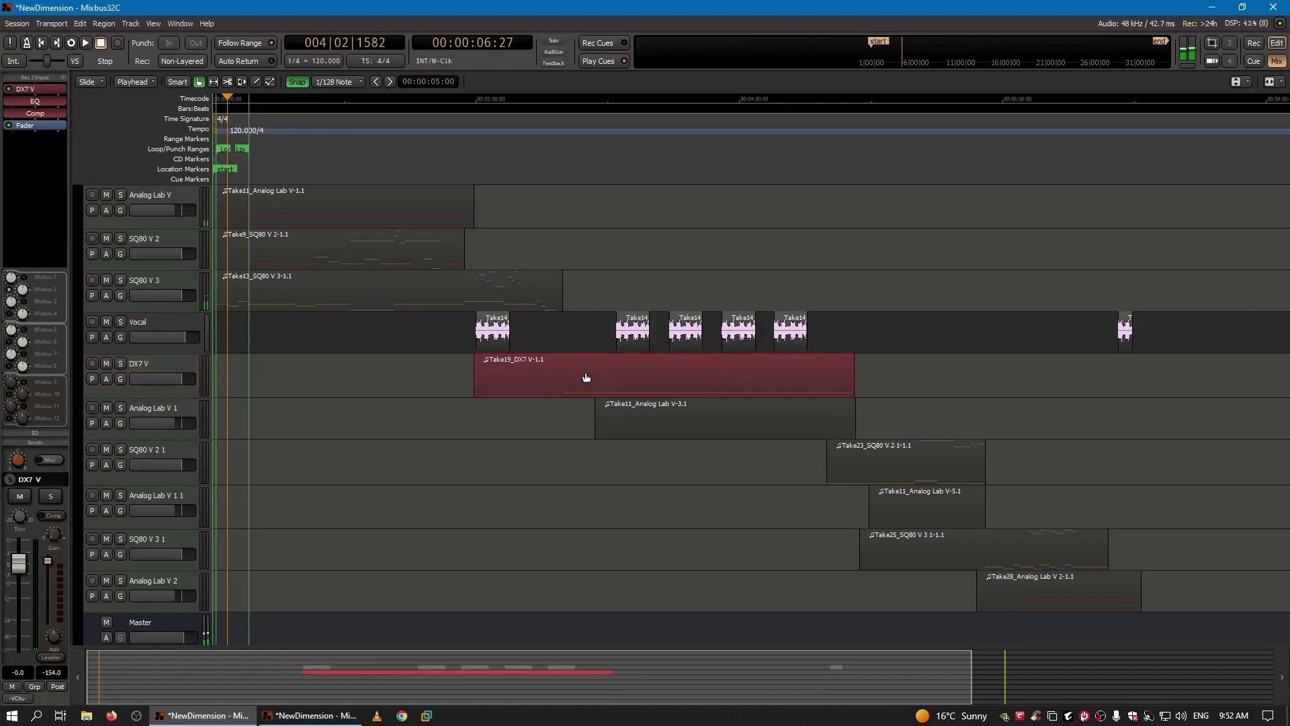
pyautogui.rightClick(176, 365)
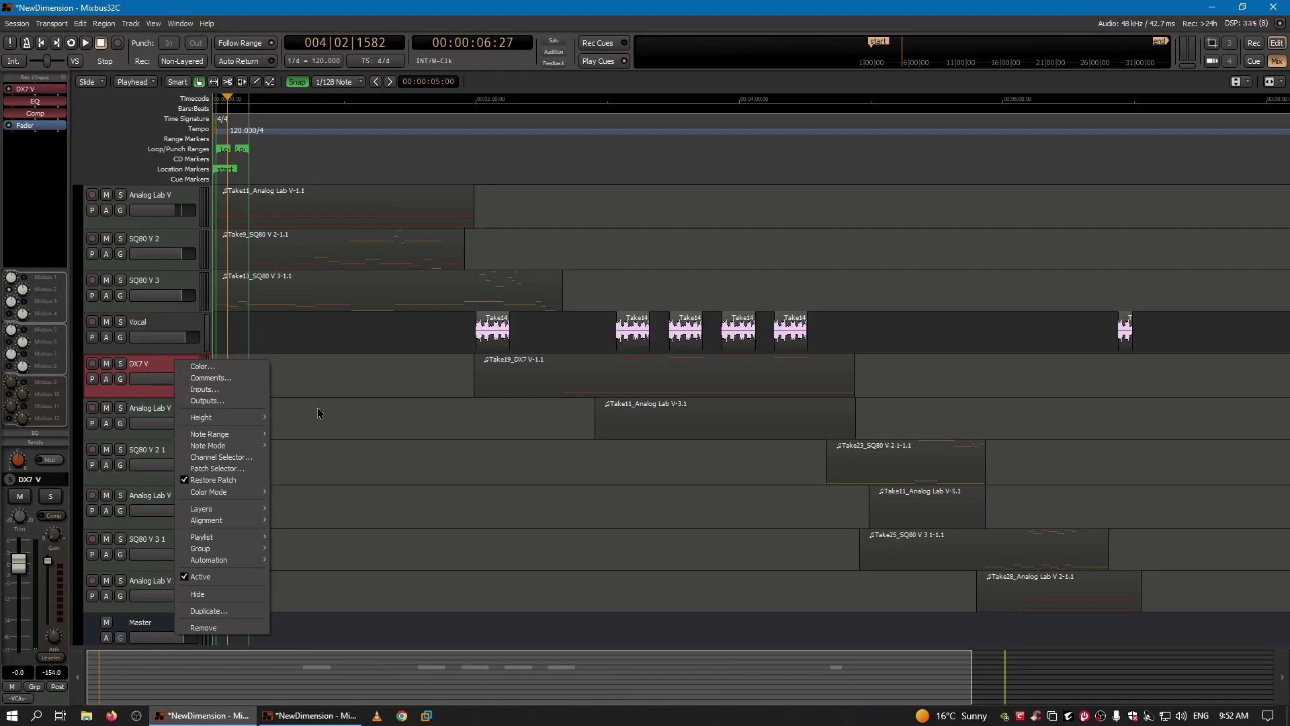
pyautogui.click(229, 612)
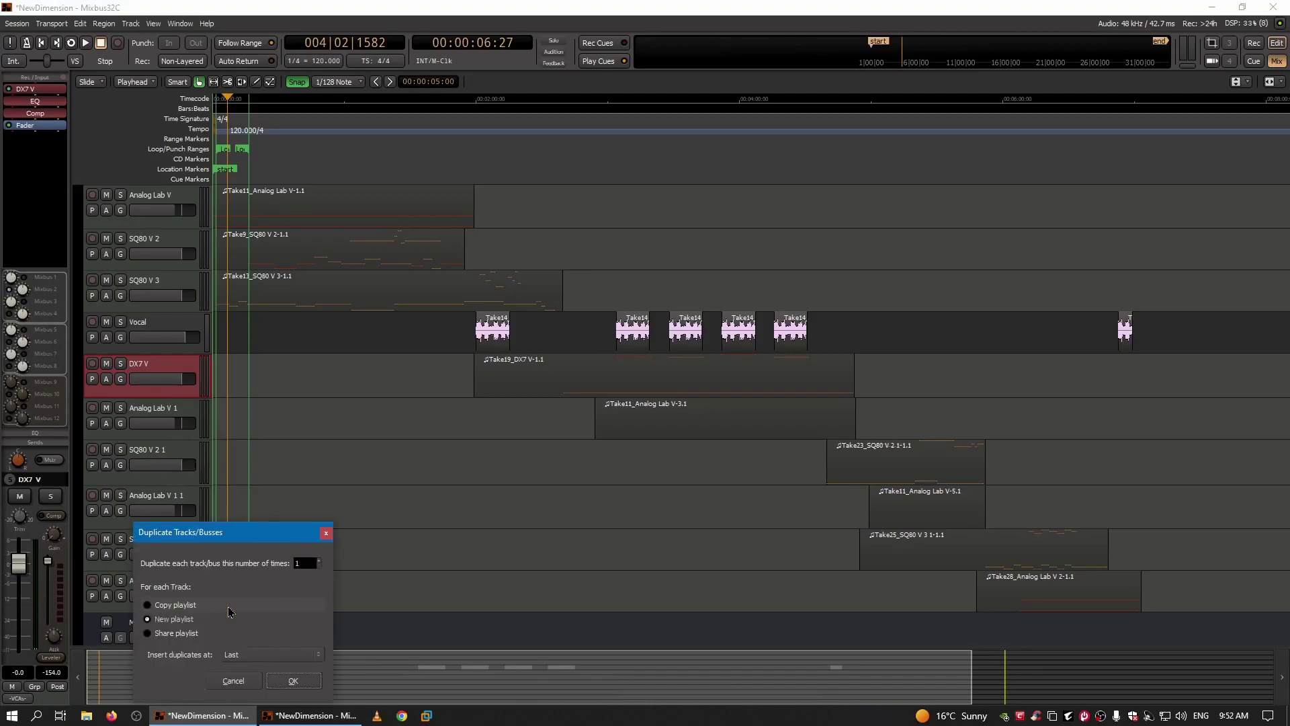
pyautogui.click(187, 607)
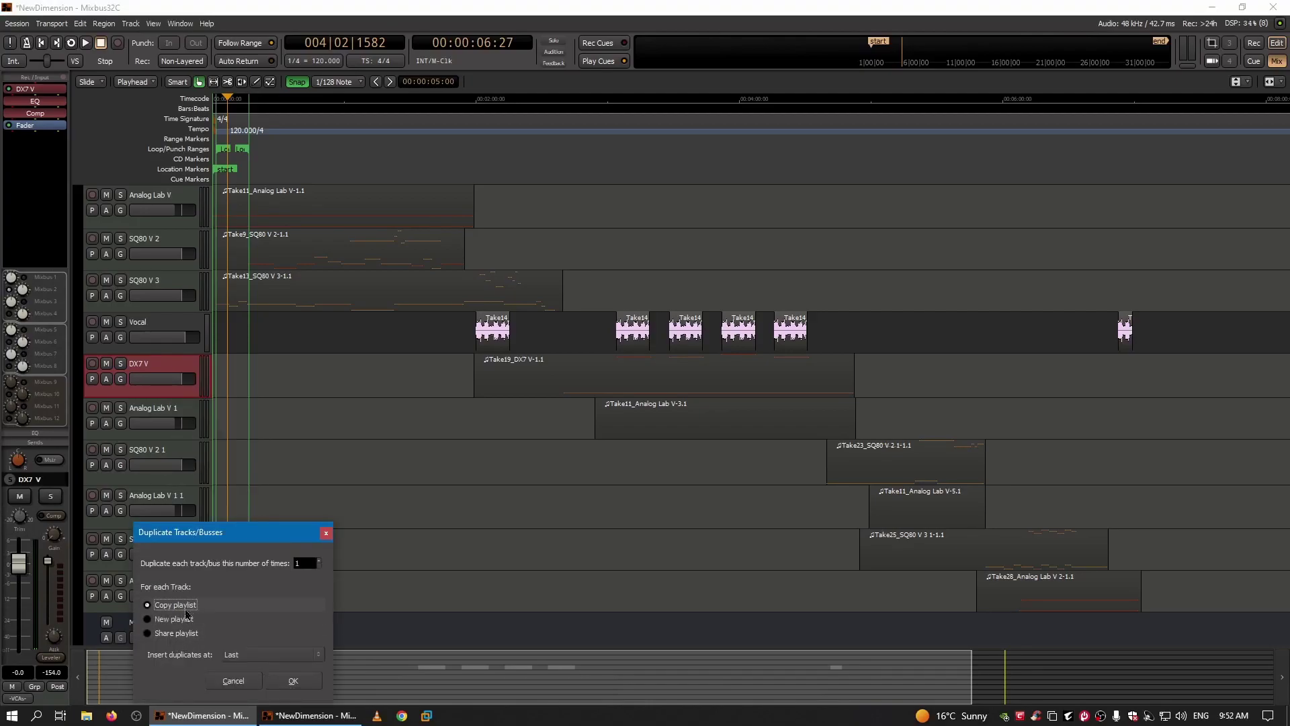
pyautogui.click(293, 681)
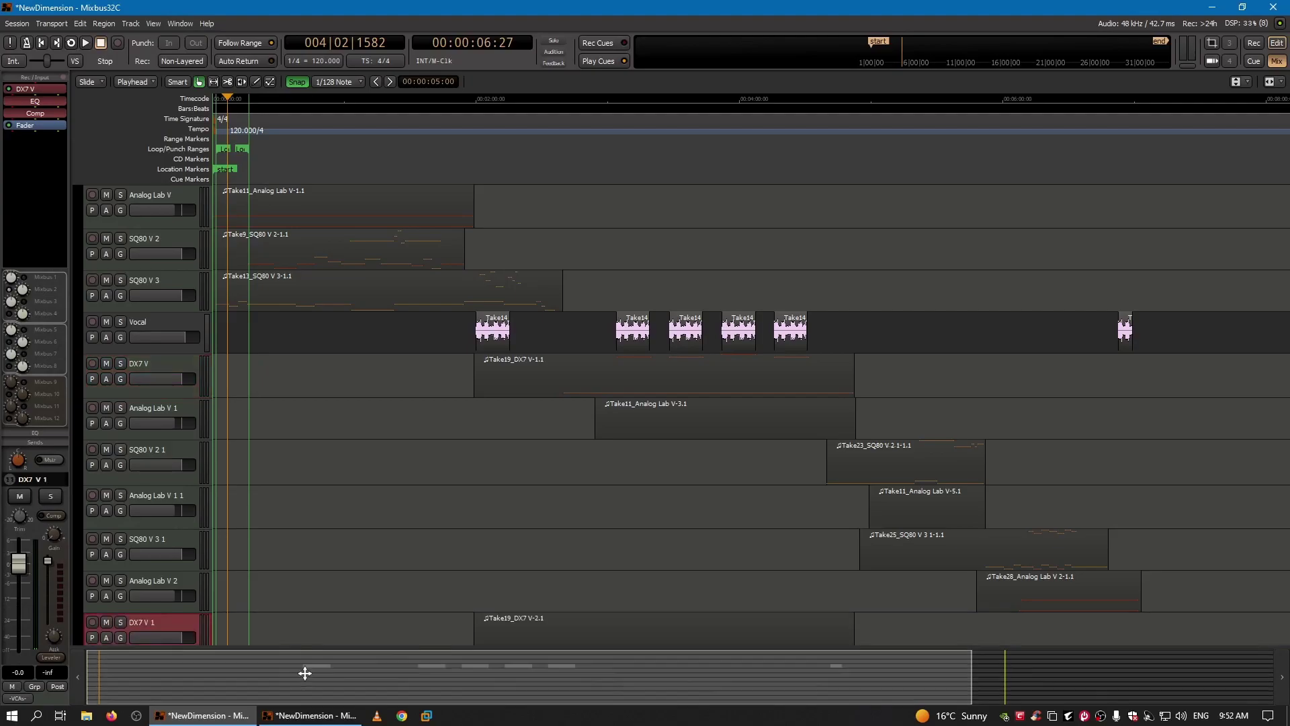
# Move the copied Take19_DX7 V-2.1 region on the DX7 V 1 track to start at about bar 209
pyautogui.scroll(-3, 356, 602)
pyautogui.moveTo(543, 503); pyautogui.dragTo(1196, 515)
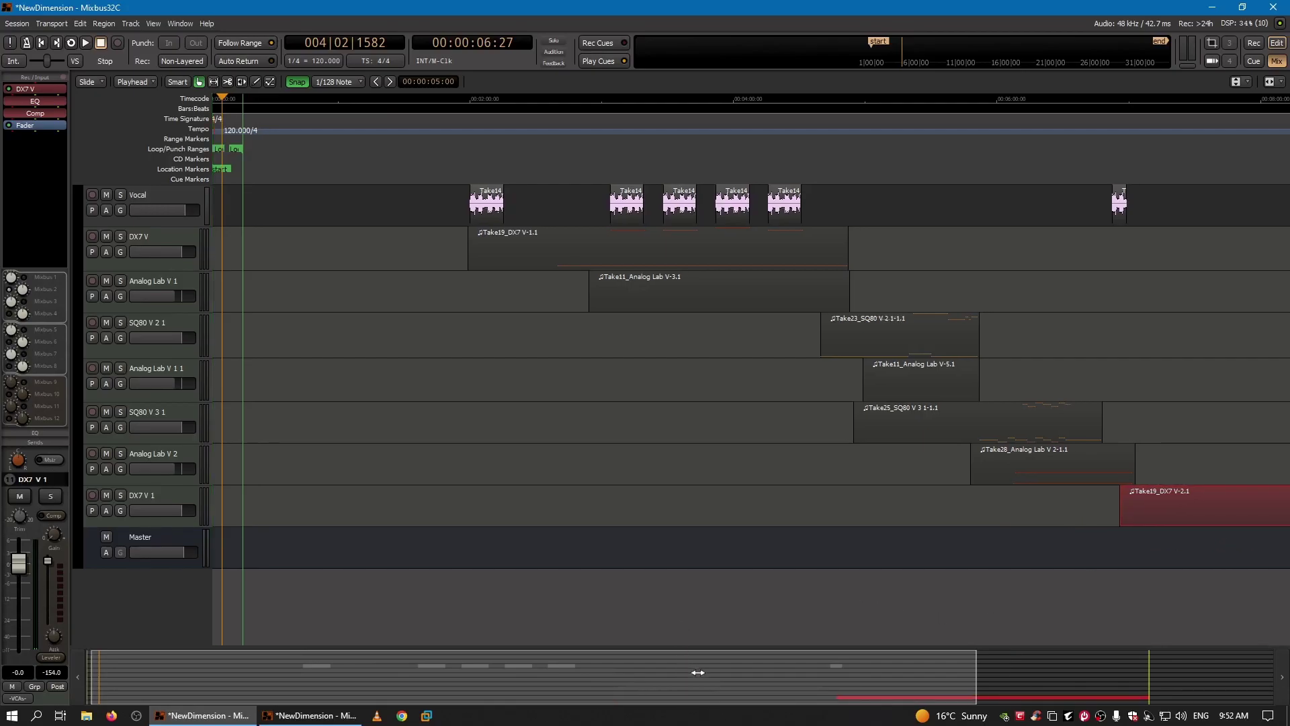
pyautogui.scroll(-5, 688, 670)
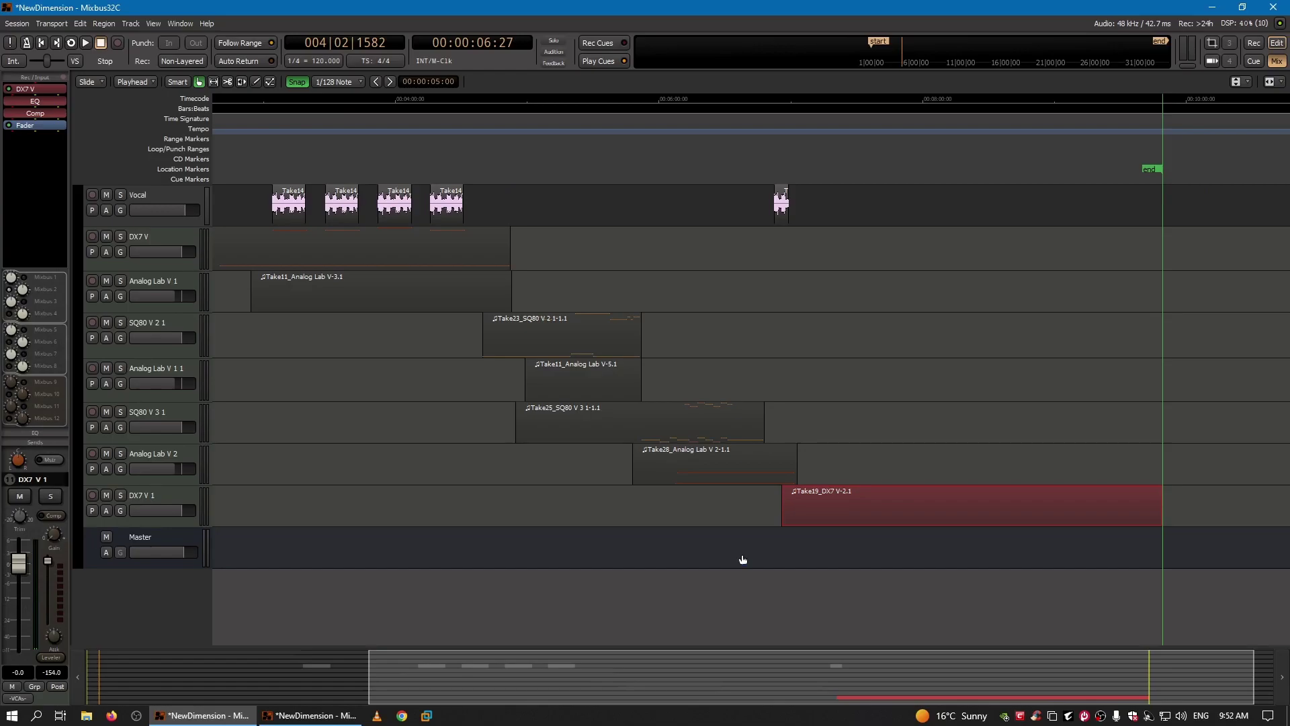
pyautogui.moveTo(705, 679); pyautogui.dragTo(590, 686)
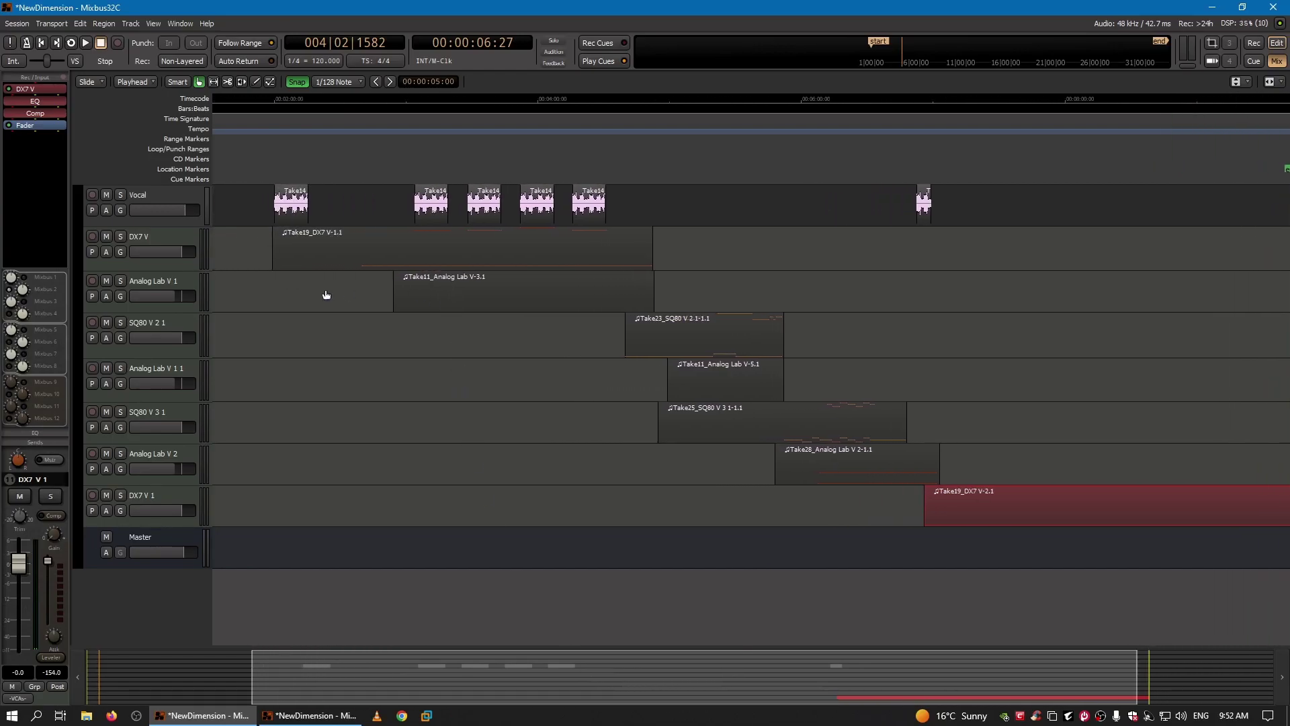
# Duplicate the Analog Lab V 1 track with its playlist copied and move the duplicate's region to start at about bar 227
pyautogui.click(160, 277)
pyautogui.rightClick(160, 276)
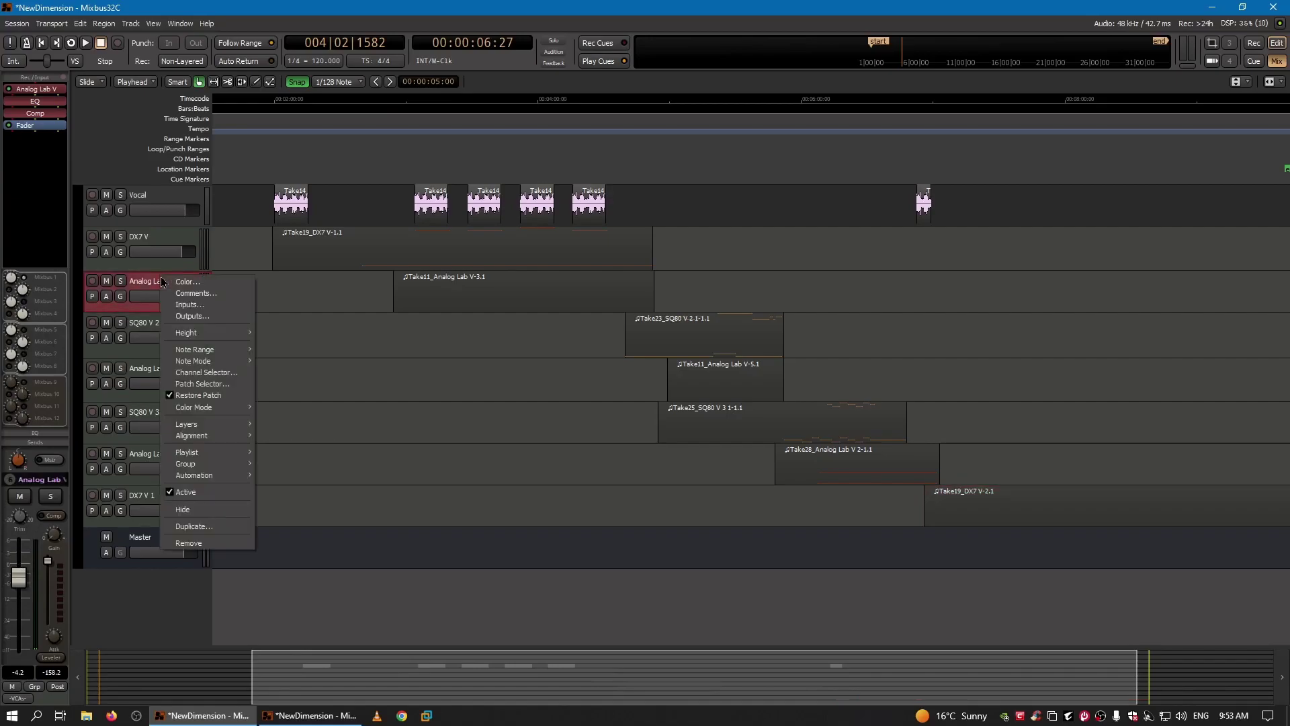
pyautogui.click(193, 526)
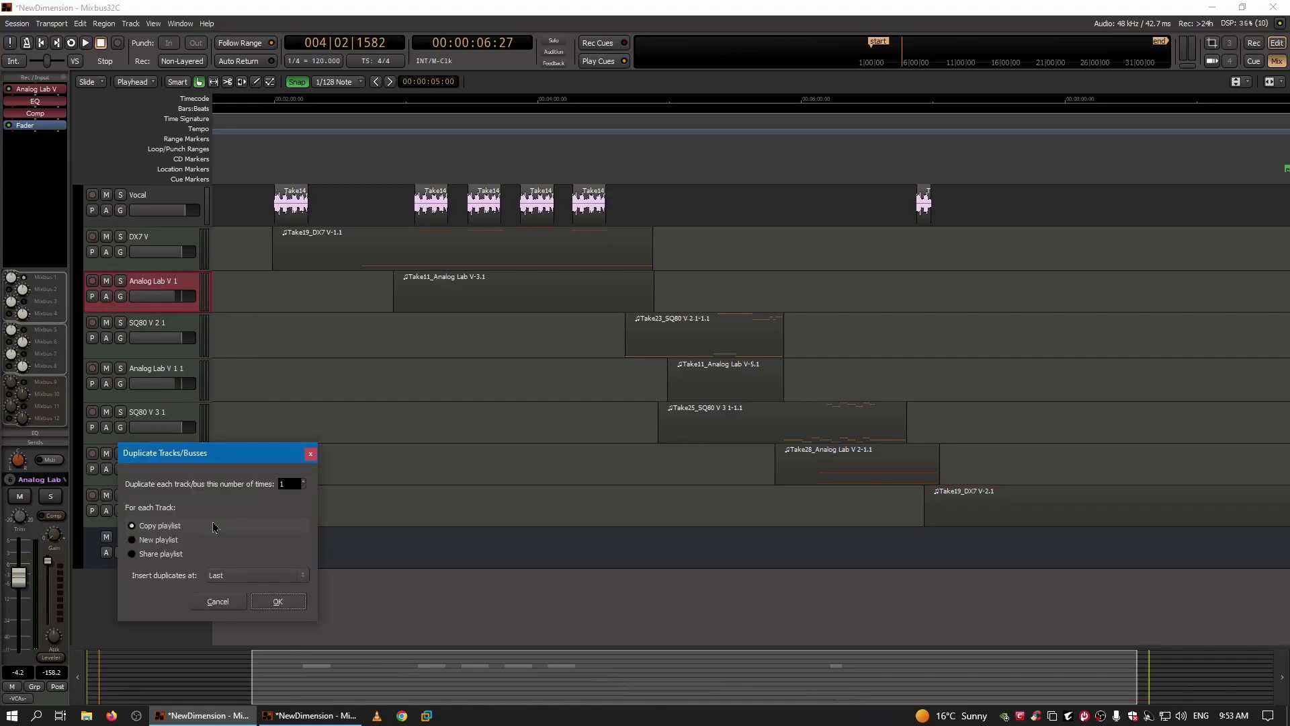
pyautogui.click(279, 602)
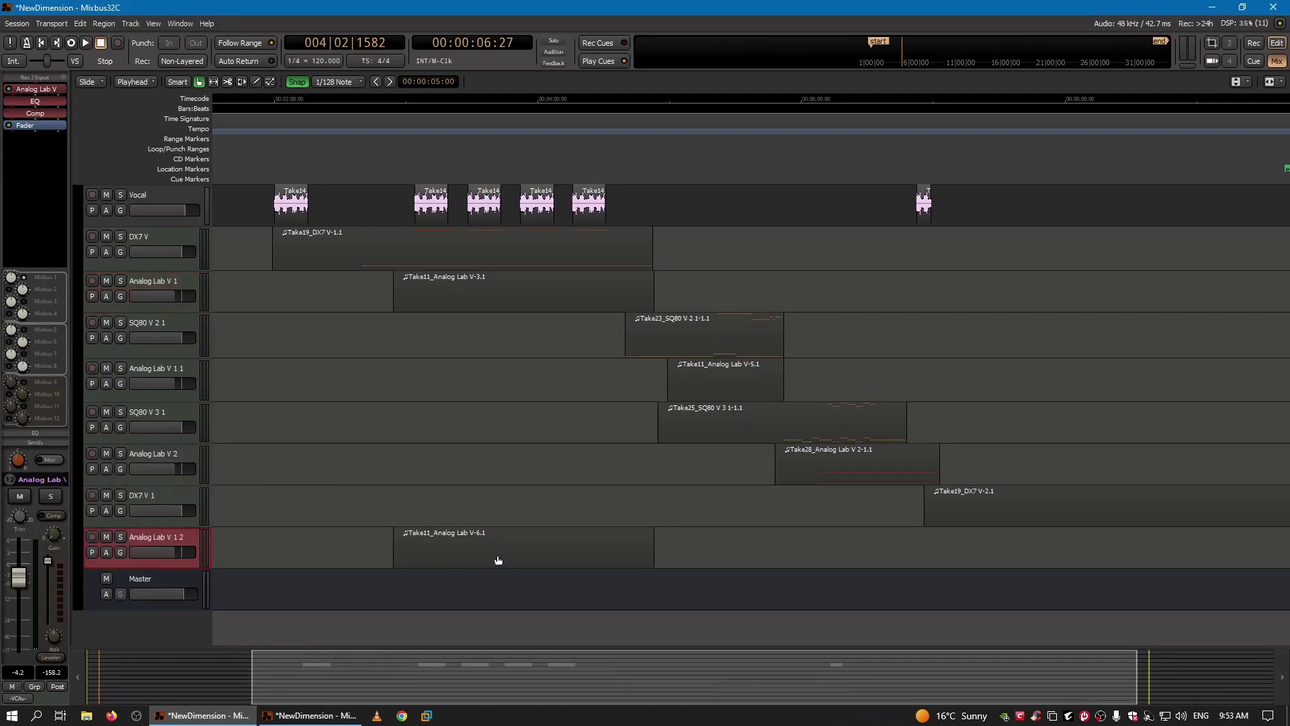
pyautogui.moveTo(498, 559); pyautogui.dragTo(1107, 543)
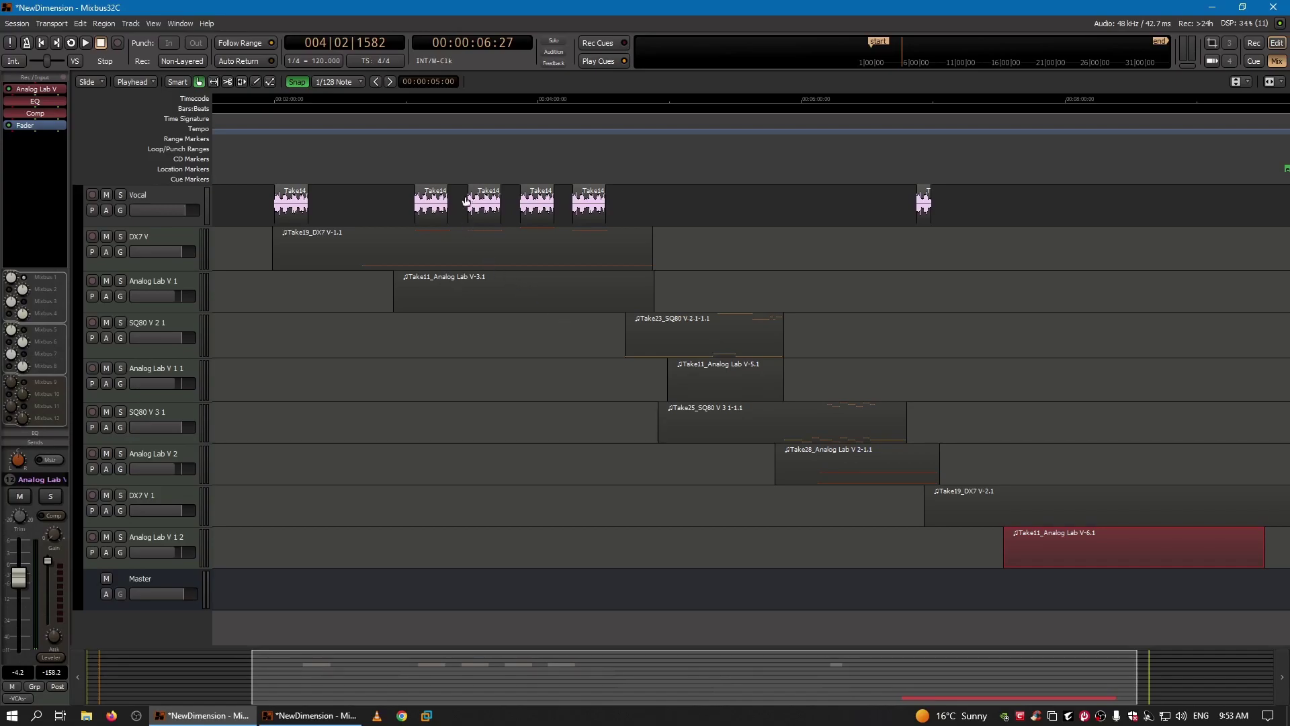
pyautogui.click(434, 209)
pyautogui.keyDown('ctrl'); pyautogui.click(482, 206); pyautogui.keyUp('ctrl')
pyautogui.keyDown('ctrl'); pyautogui.click(537, 207); pyautogui.keyUp('ctrl')
pyautogui.keyDown('ctrl'); pyautogui.click(582, 209); pyautogui.keyUp('ctrl')
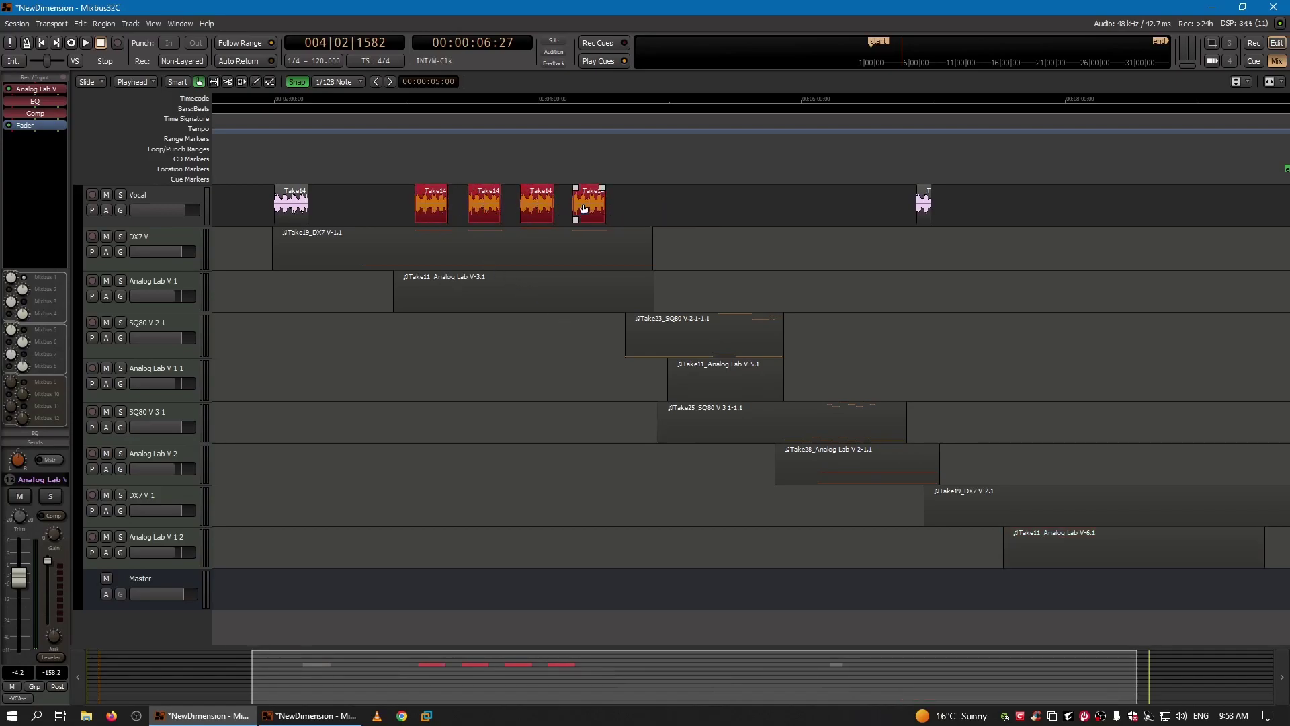
pyautogui.click(1051, 205)
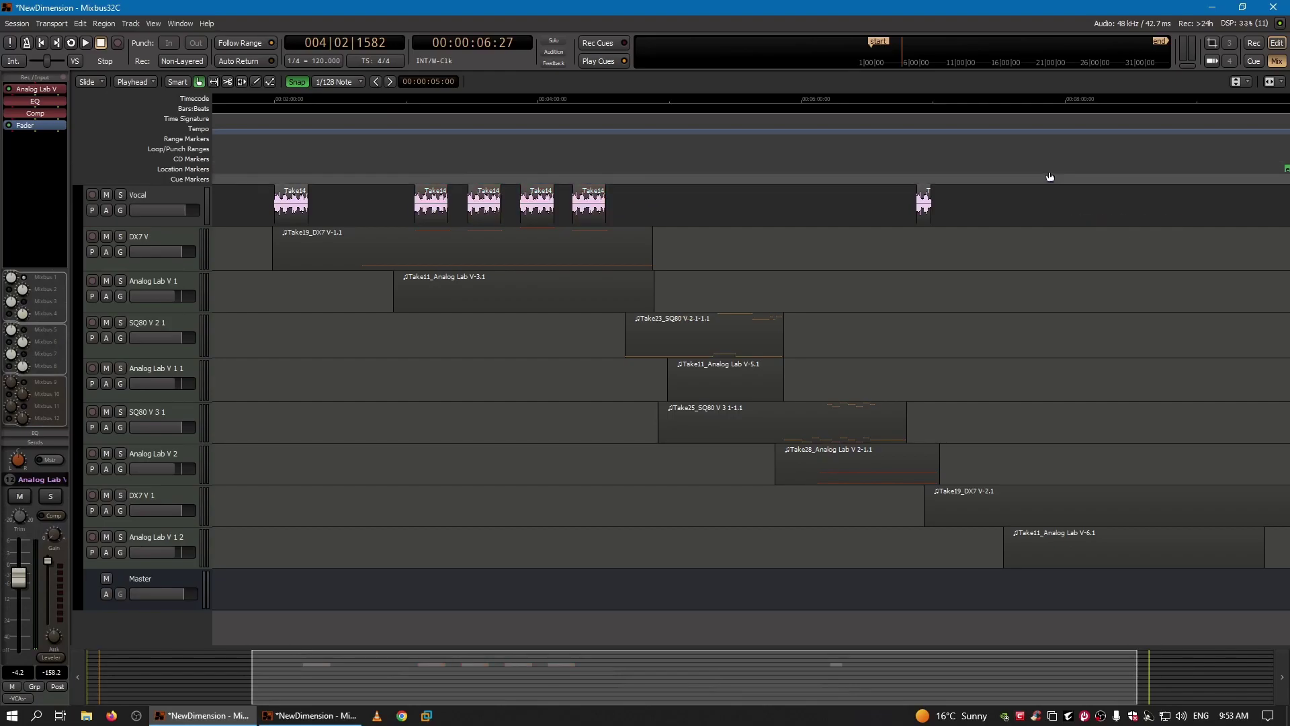
# Place the playhead at bar 232 and copy the second to fifth Take14 regions on the Vocal track
pyautogui.click(1028, 105)
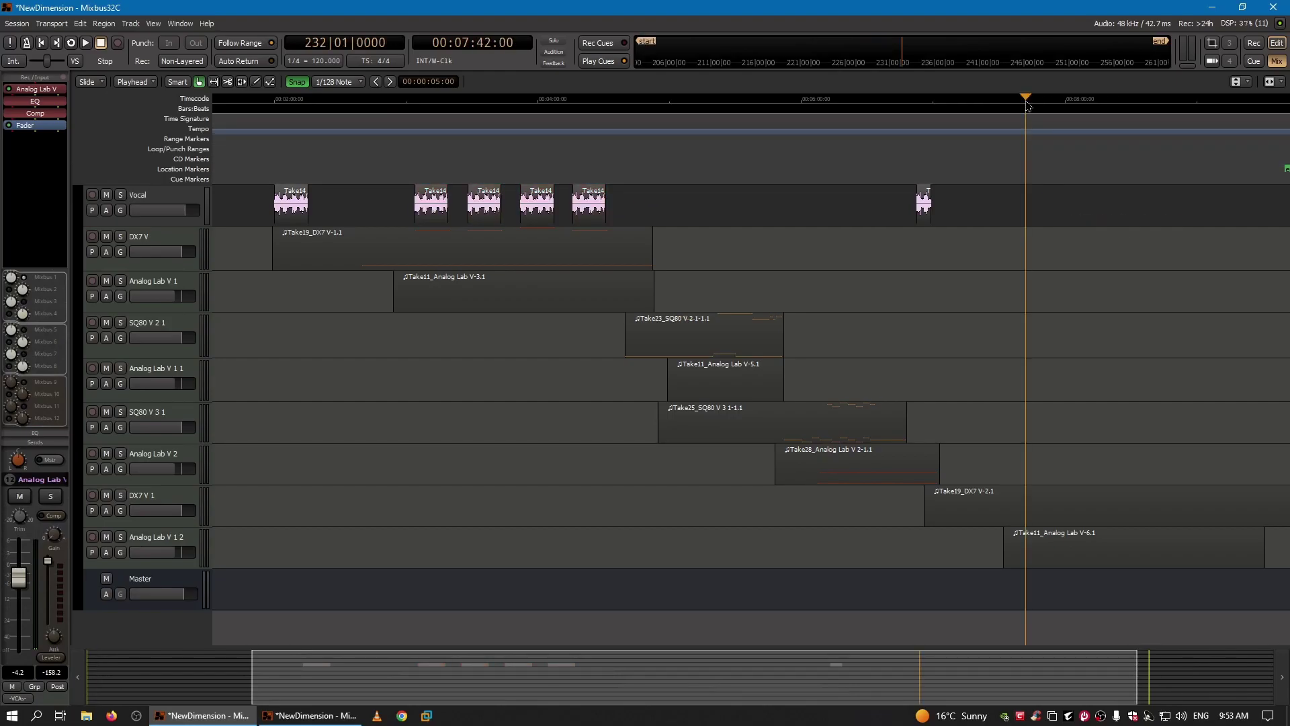
pyautogui.click(429, 208)
pyautogui.keyDown('ctrl'); pyautogui.click(489, 210); pyautogui.keyUp('ctrl')
pyautogui.keyDown('ctrl'); pyautogui.click(544, 211); pyautogui.keyUp('ctrl')
pyautogui.keyDown('ctrl'); pyautogui.click(590, 208); pyautogui.keyUp('ctrl')
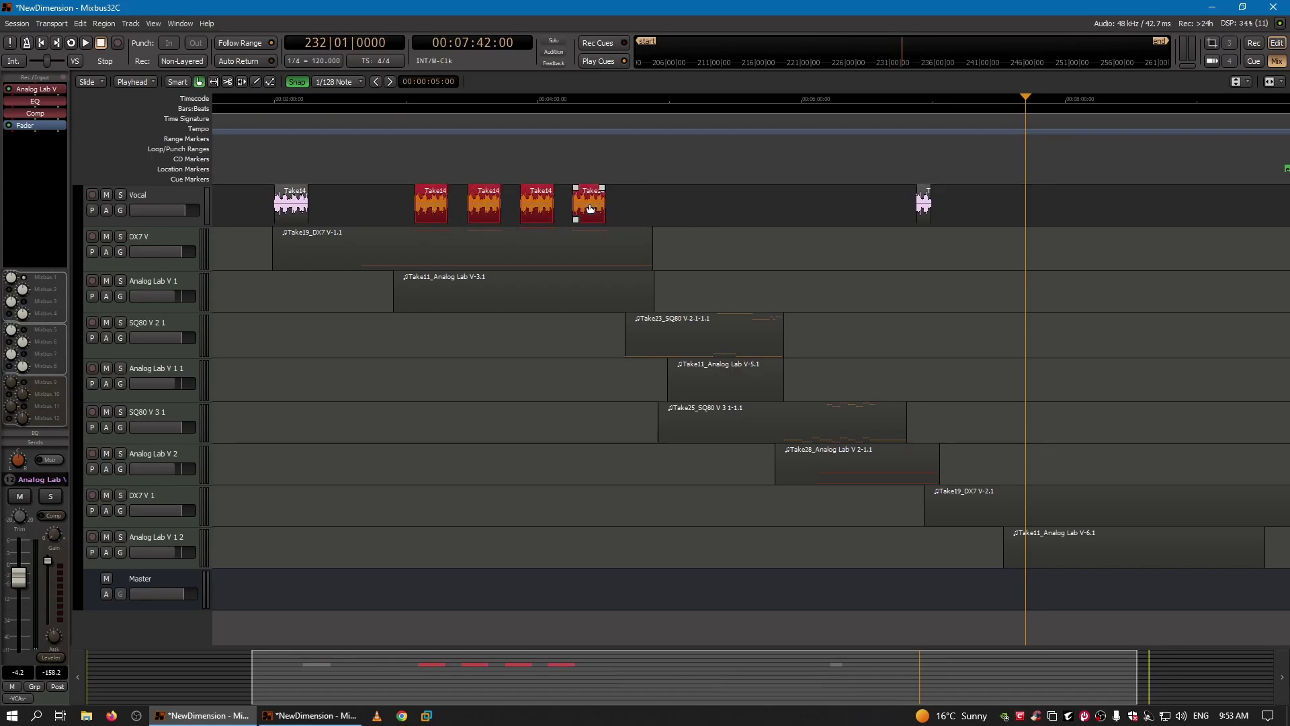
pyautogui.click(80, 23)
pyautogui.click(117, 106)
# Move the playhead to bar 231 and paste the four copied regions there on the Vocal track
pyautogui.moveTo(1038, 114); pyautogui.dragTo(1022, 121)
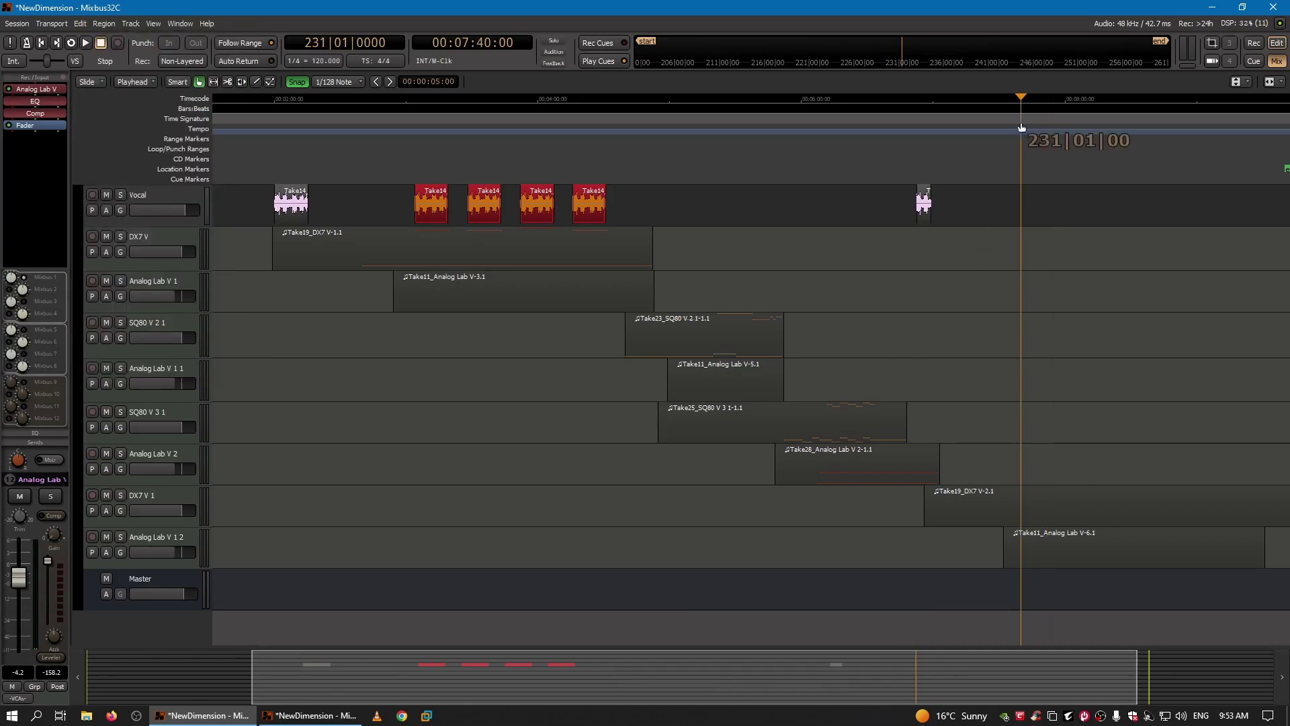
pyautogui.click(1042, 197)
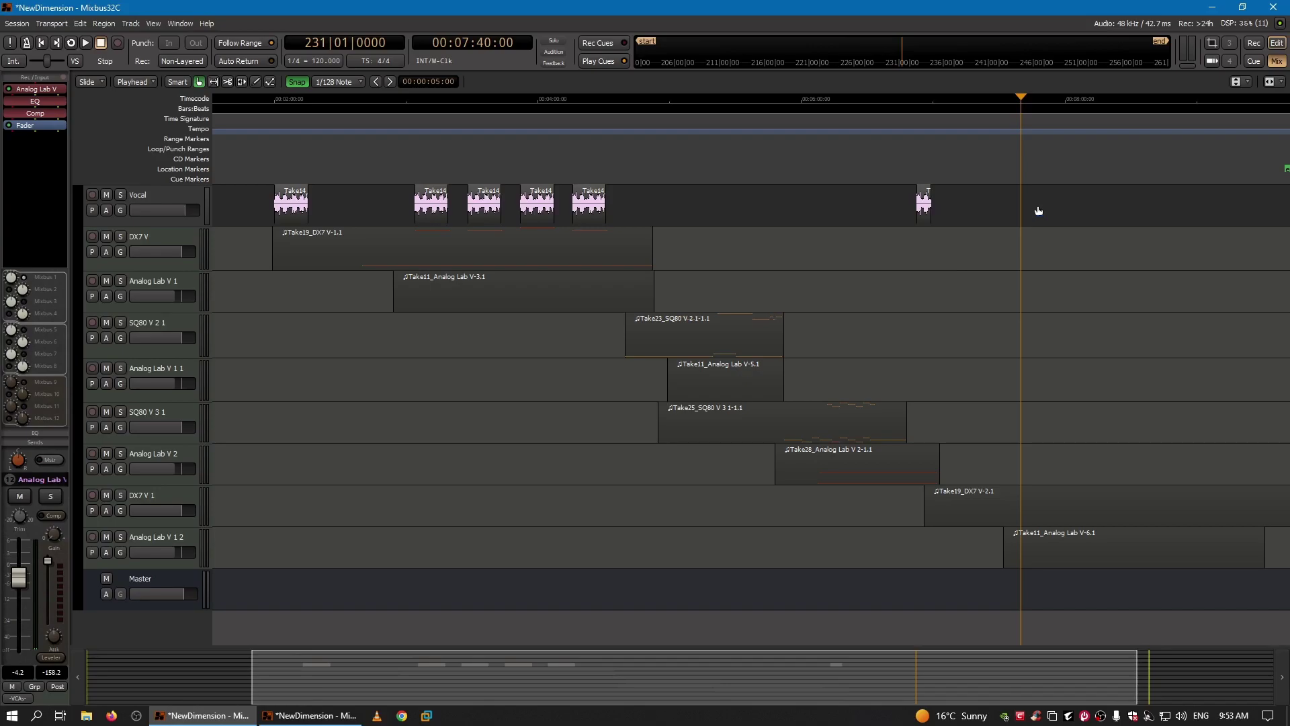
pyautogui.hotkey('ctrl', 'v')
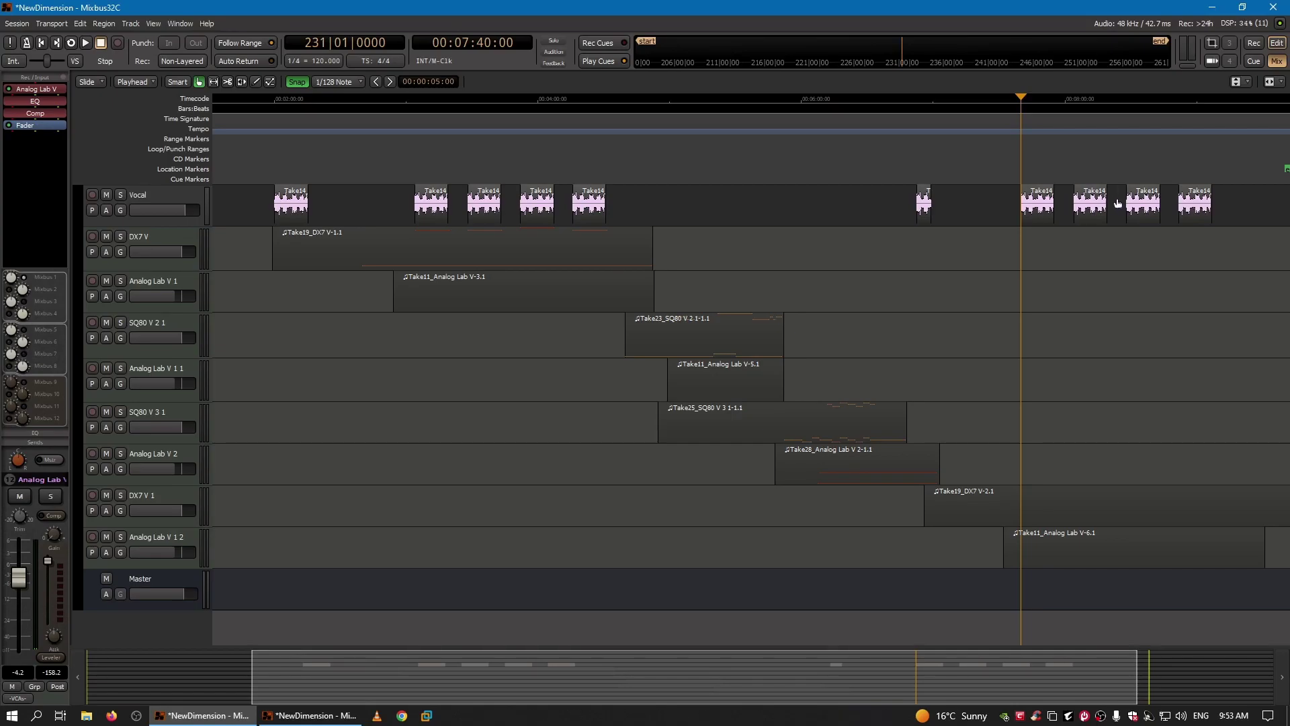
# Delete the four pasted Take14 regions after bar 231 on the Vocal track
pyautogui.click(1192, 196)
pyautogui.press('Delete')
pyautogui.click(1136, 214)
pyautogui.press('Delete')
pyautogui.click(1083, 201)
pyautogui.press('Delete')
pyautogui.click(1047, 208)
pyautogui.press('Delete')
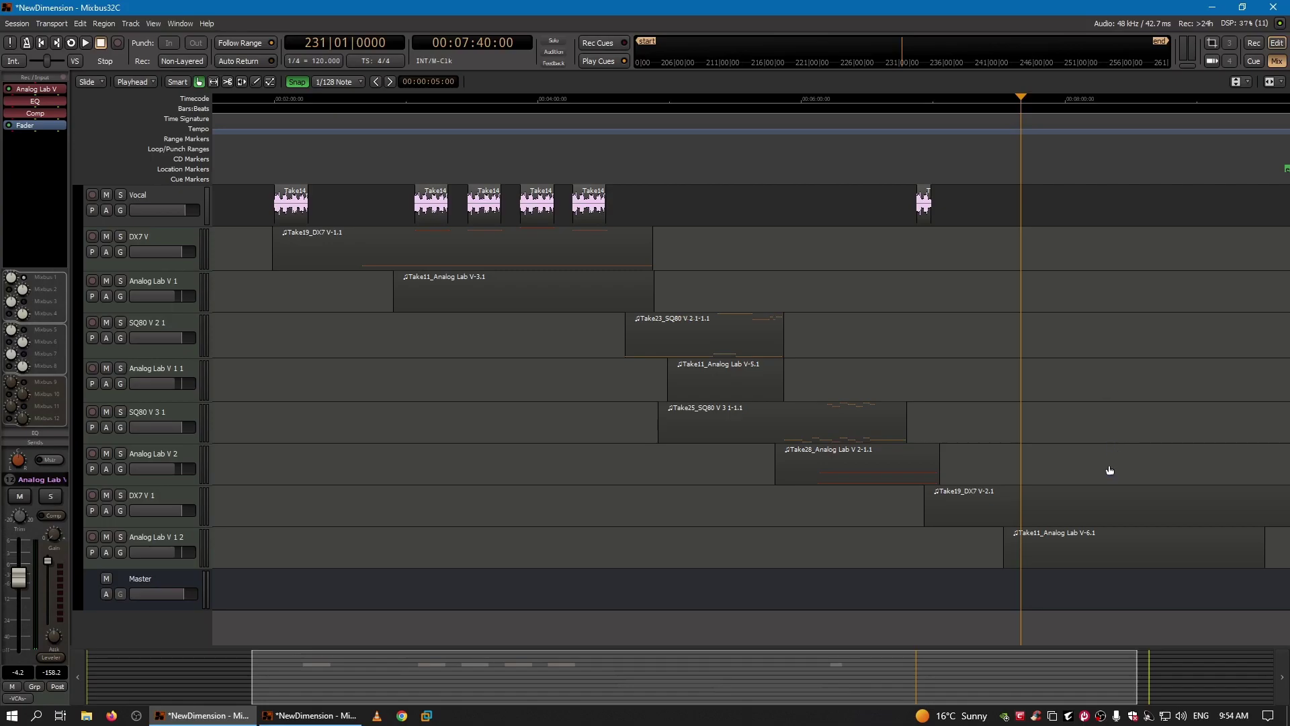
# Delete the Take19_DX7 V-2.1 and Take11_Analog Lab V-6.1 regions from the two duplicated tracks
pyautogui.click(1087, 512)
pyautogui.press('Delete')
pyautogui.click(1085, 539)
pyautogui.press('Delete')
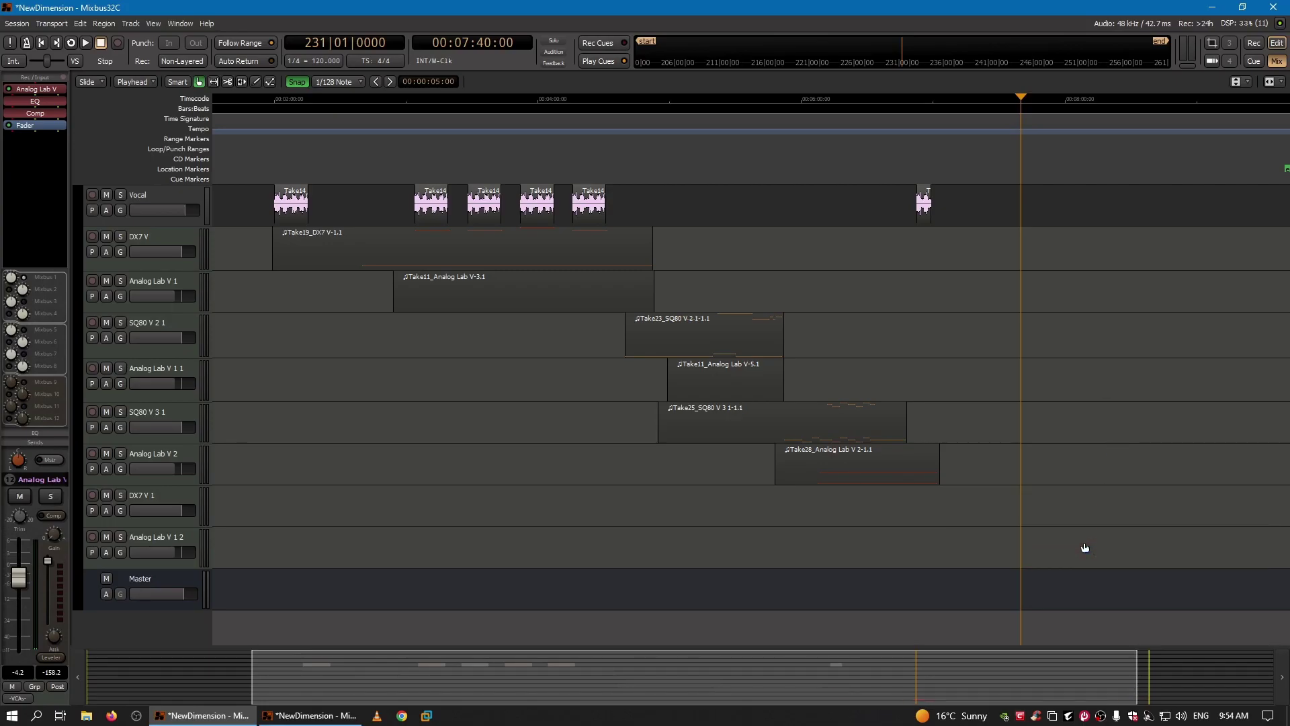
# Remove the duplicated Analog Lab V 1 2 and DX7 V 1 tracks from the session
pyautogui.rightClick(161, 538)
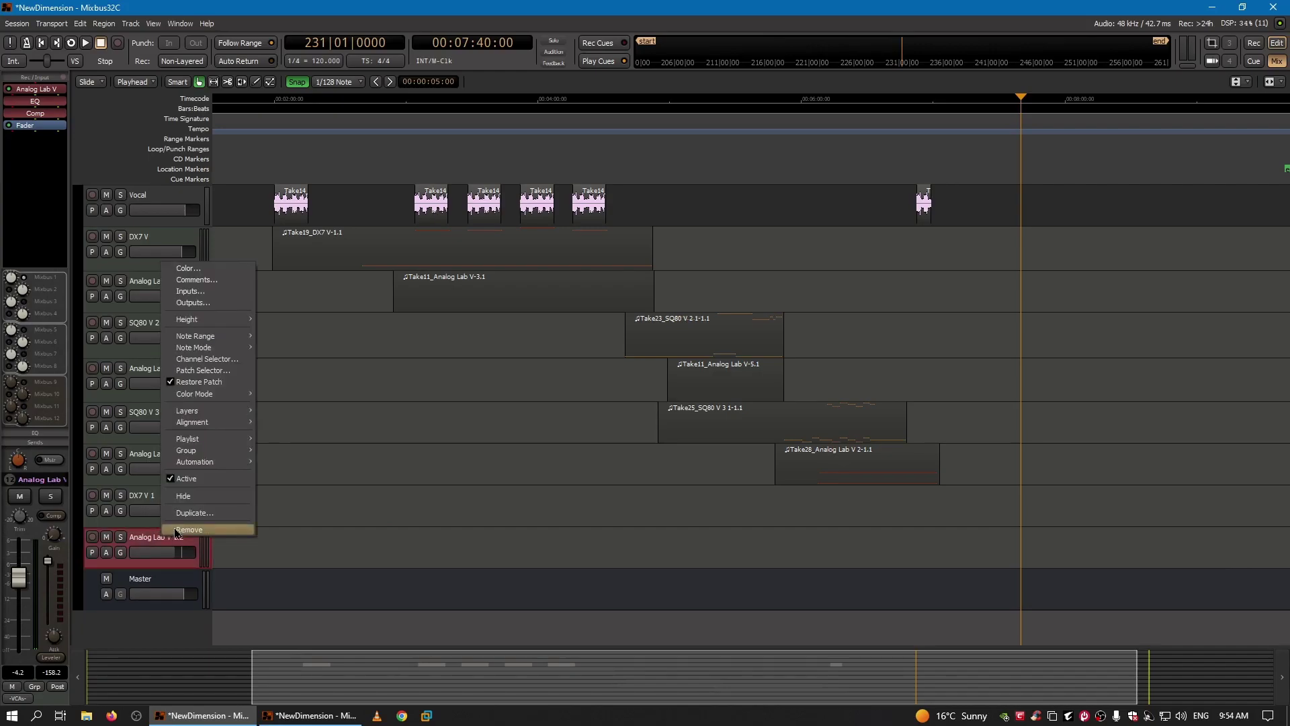
pyautogui.click(178, 531)
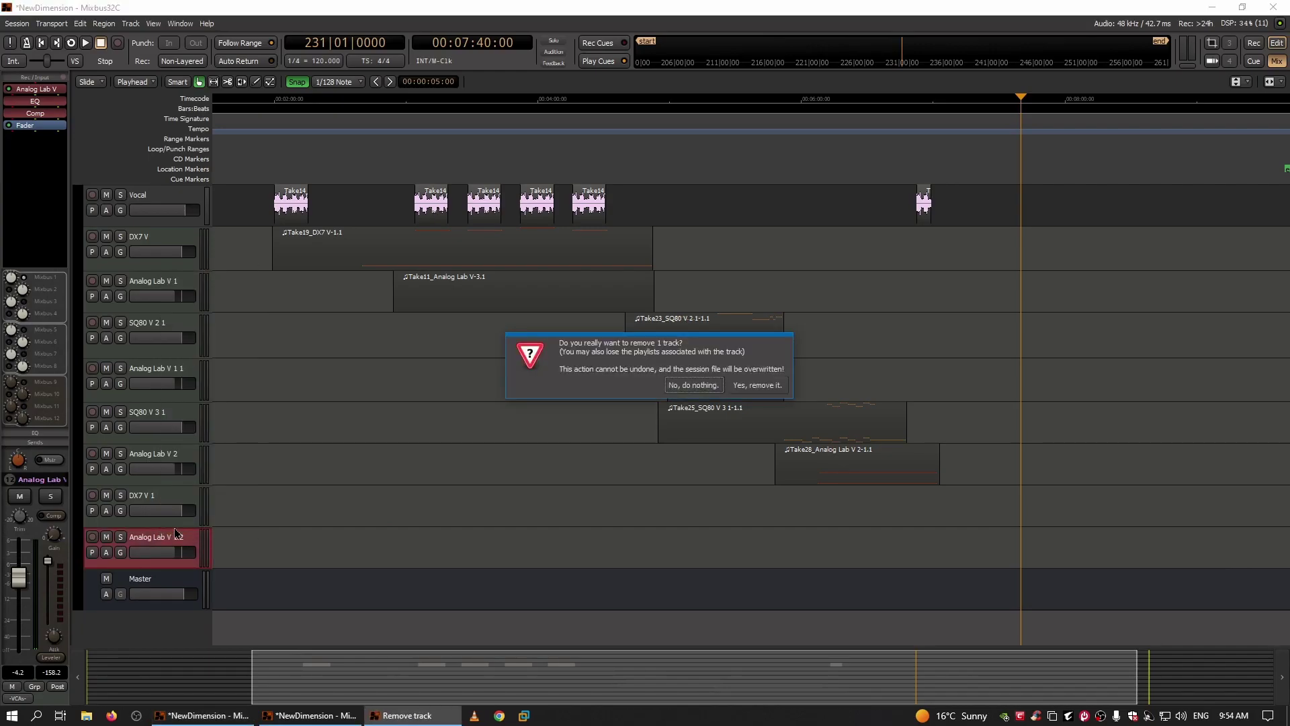
pyautogui.click(765, 386)
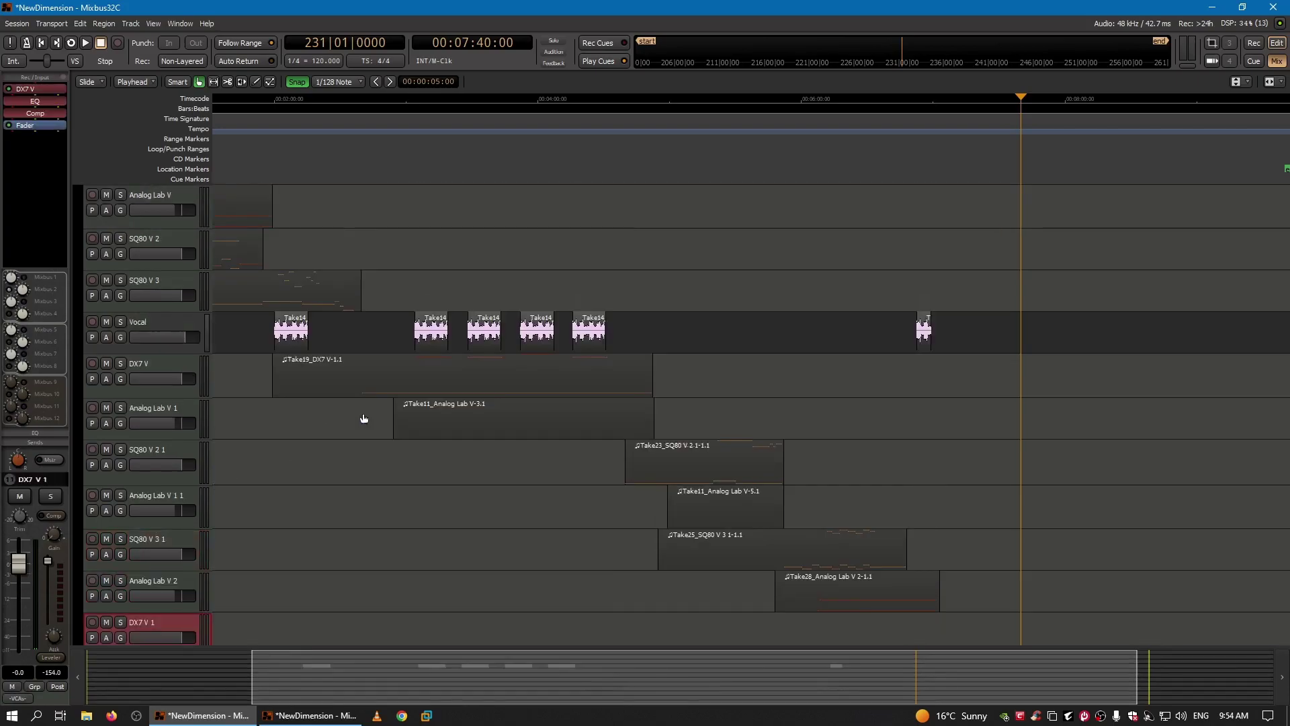
pyautogui.scroll(-3, 363, 418)
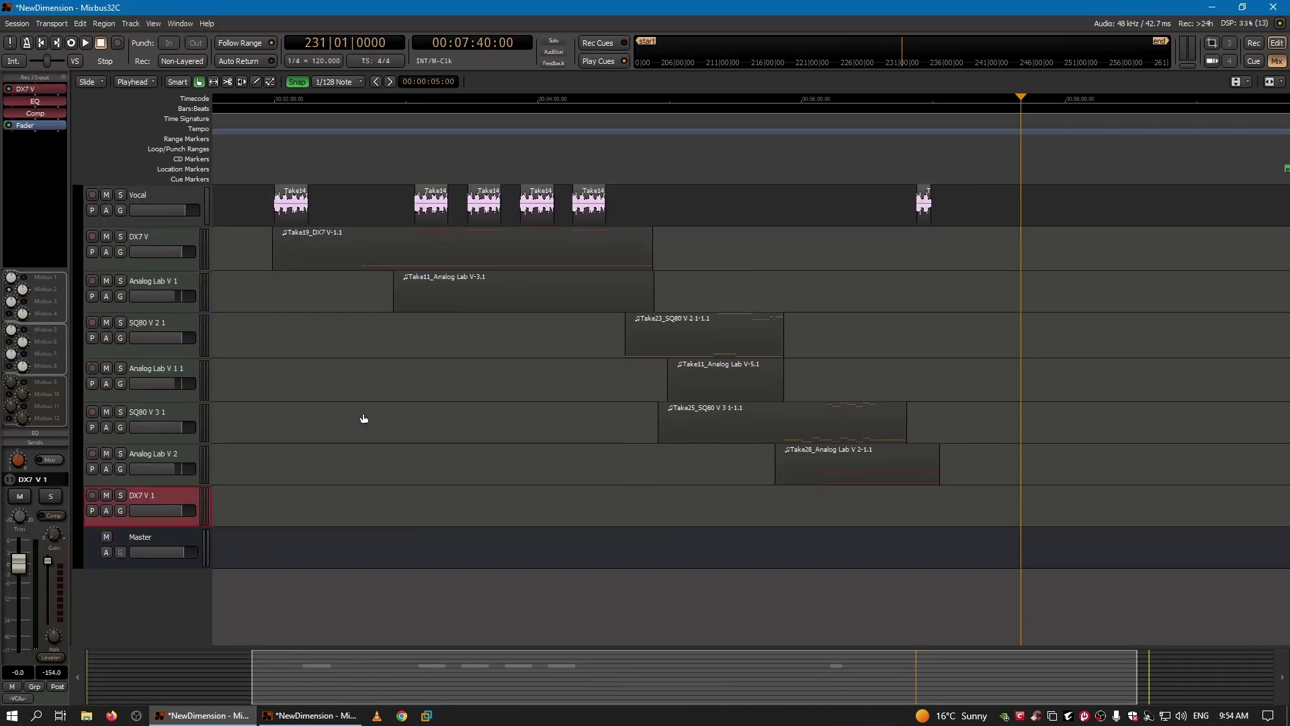
pyautogui.rightClick(141, 496)
pyautogui.click(171, 489)
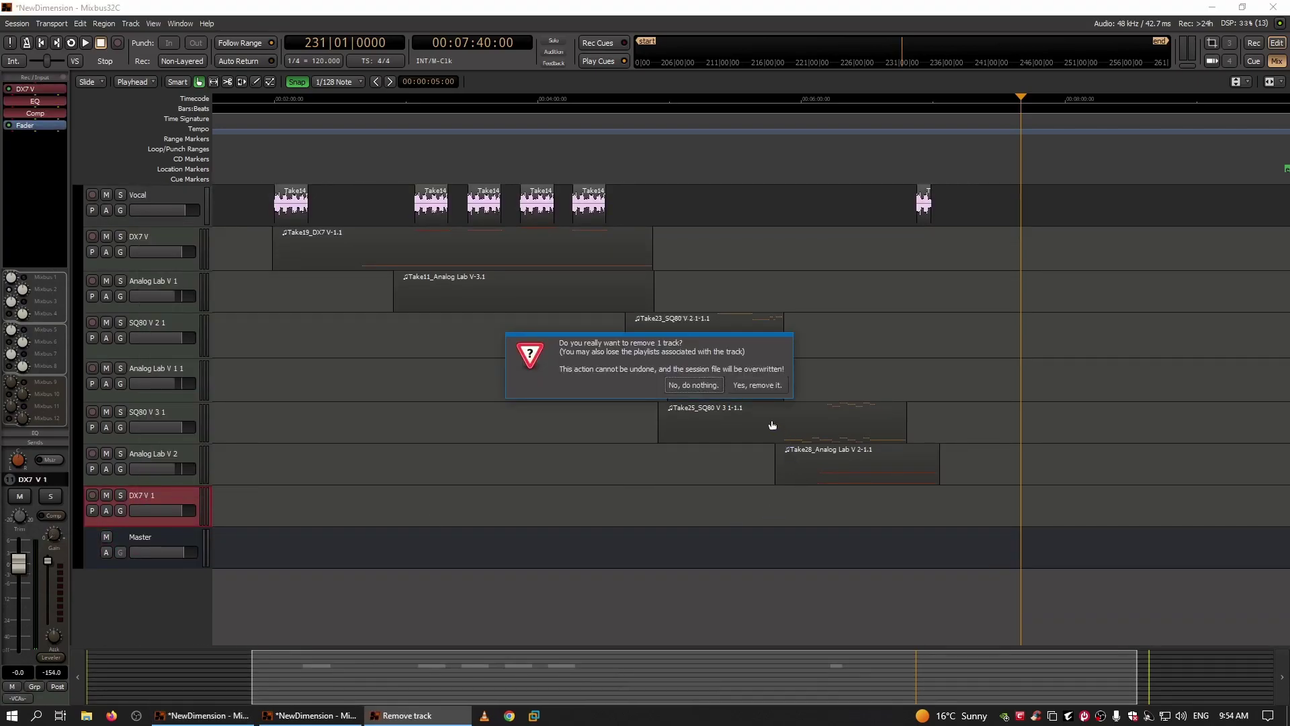
pyautogui.click(757, 385)
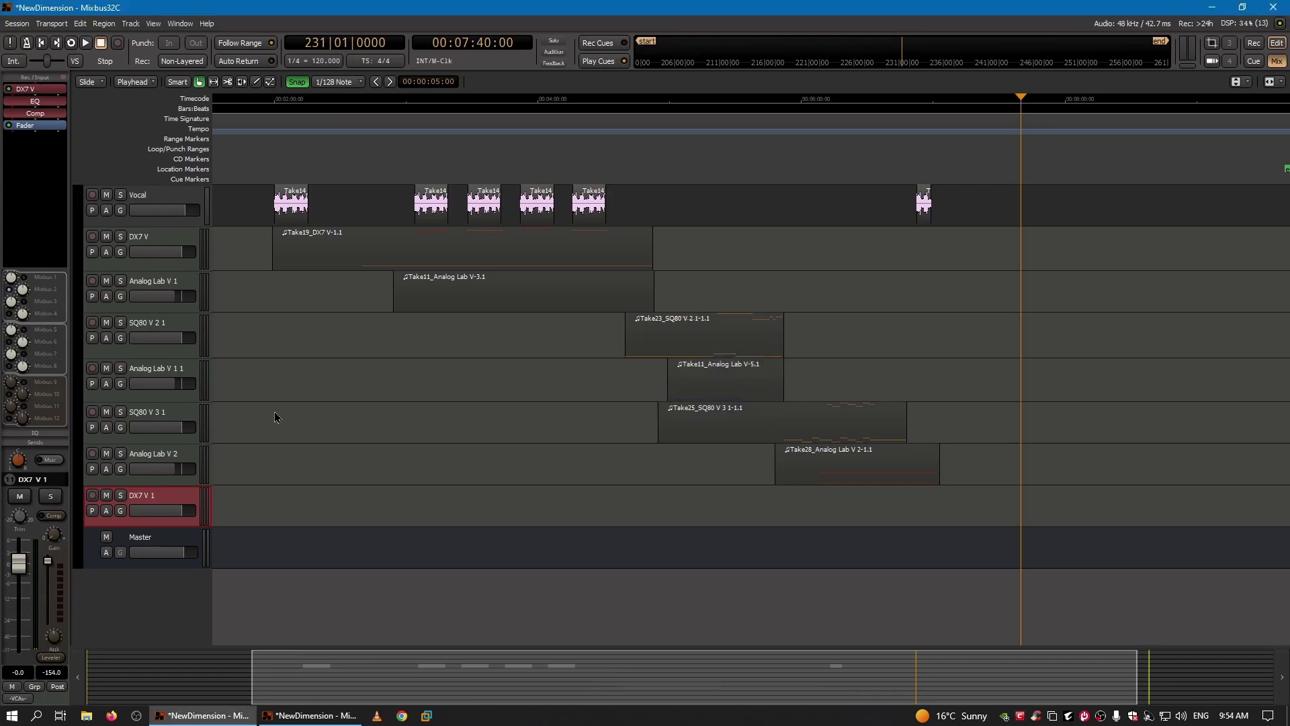
# Select the Vocal track and save the session
pyautogui.click(156, 197)
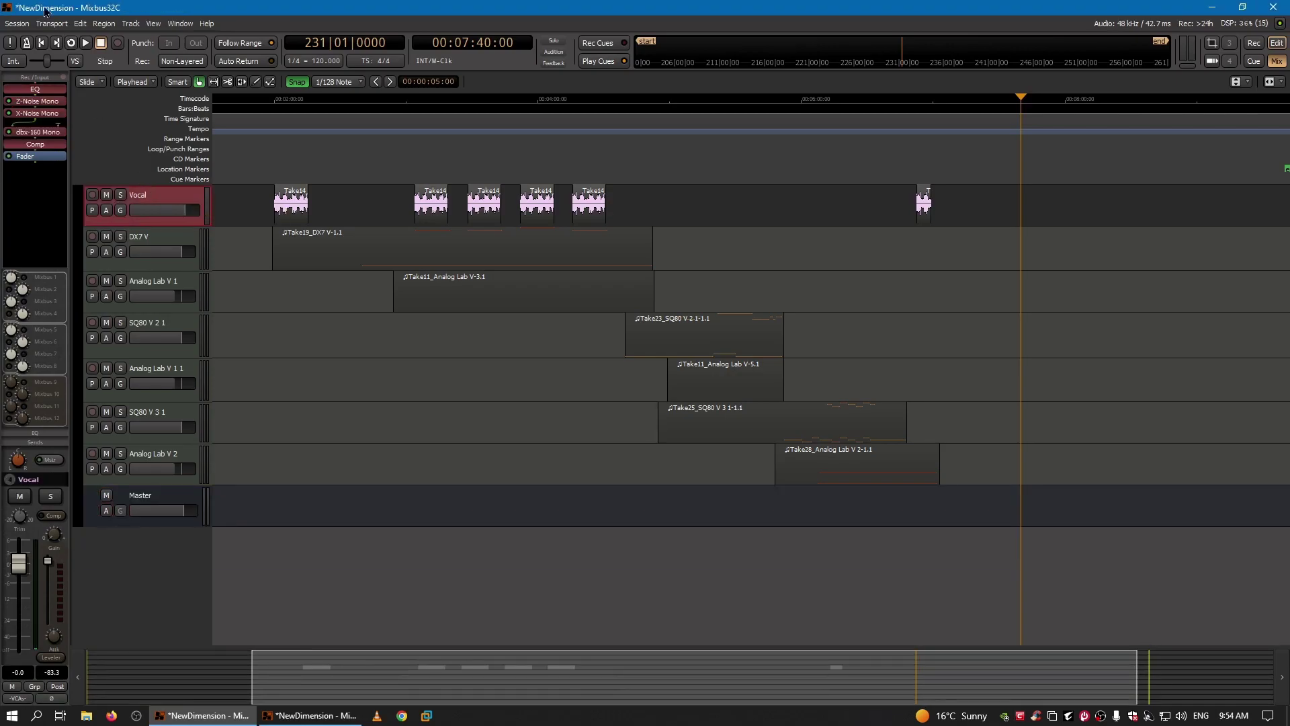
pyautogui.click(5, 27)
pyautogui.click(27, 90)
# Duplicate the Vocal, DX7 V and Analog Lab V 1 tracks together once, copying their playlists and inserting the duplicates last
pyautogui.moveTo(361, 684); pyautogui.dragTo(127, 670)
pyautogui.scroll(3, 192, 327)
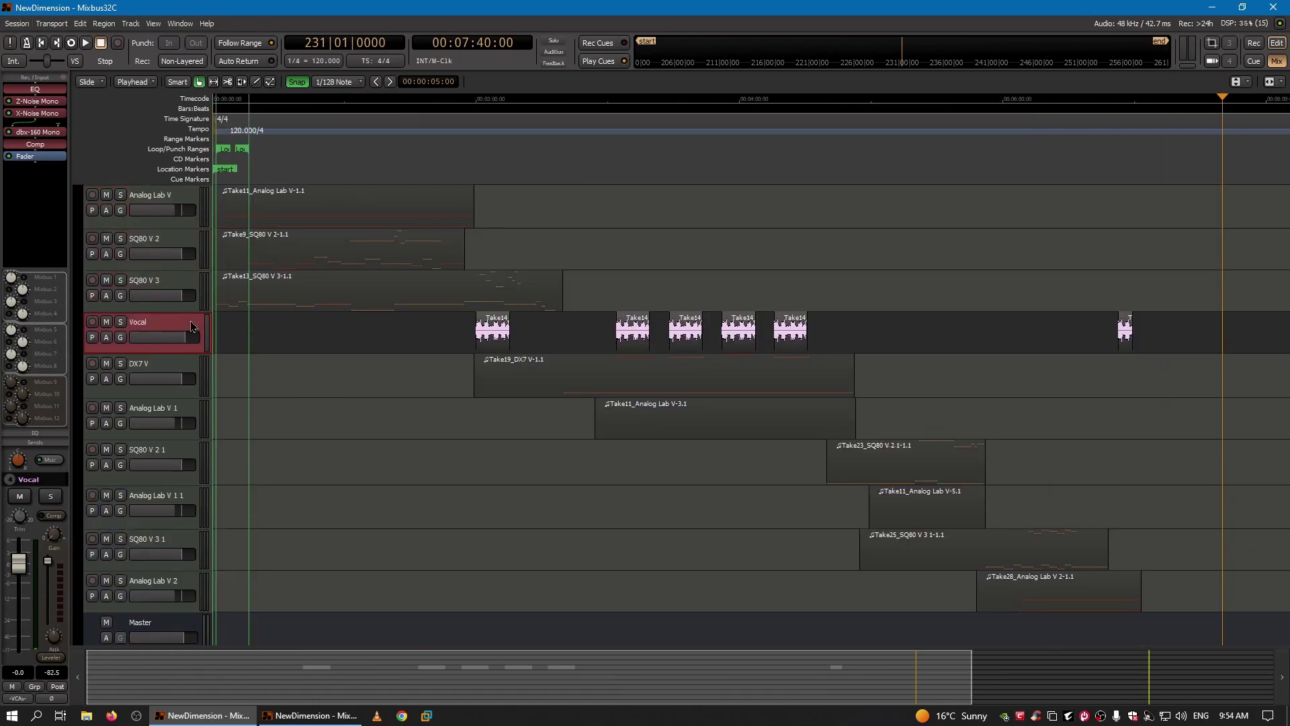
pyautogui.keyDown('ctrl'); pyautogui.click(177, 366); pyautogui.keyUp('ctrl')
pyautogui.keyDown('ctrl'); pyautogui.click(185, 413); pyautogui.keyUp('ctrl')
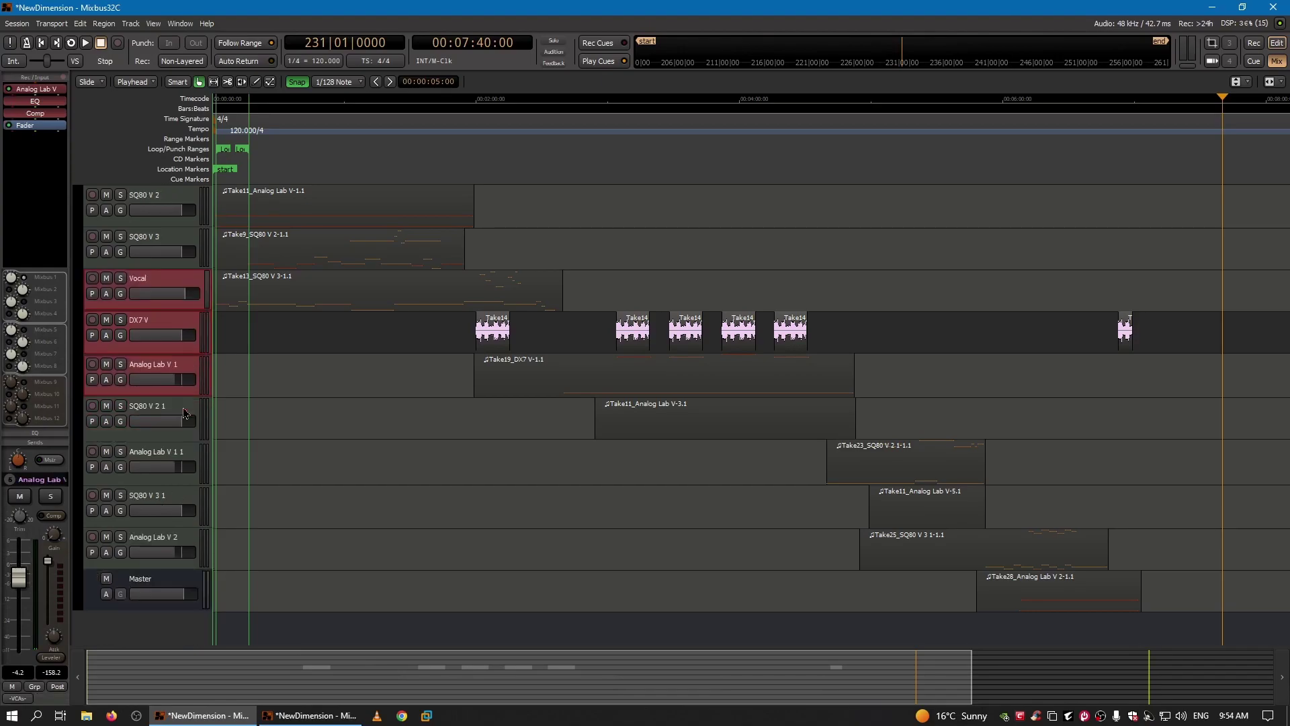
pyautogui.scroll(-4, 185, 414)
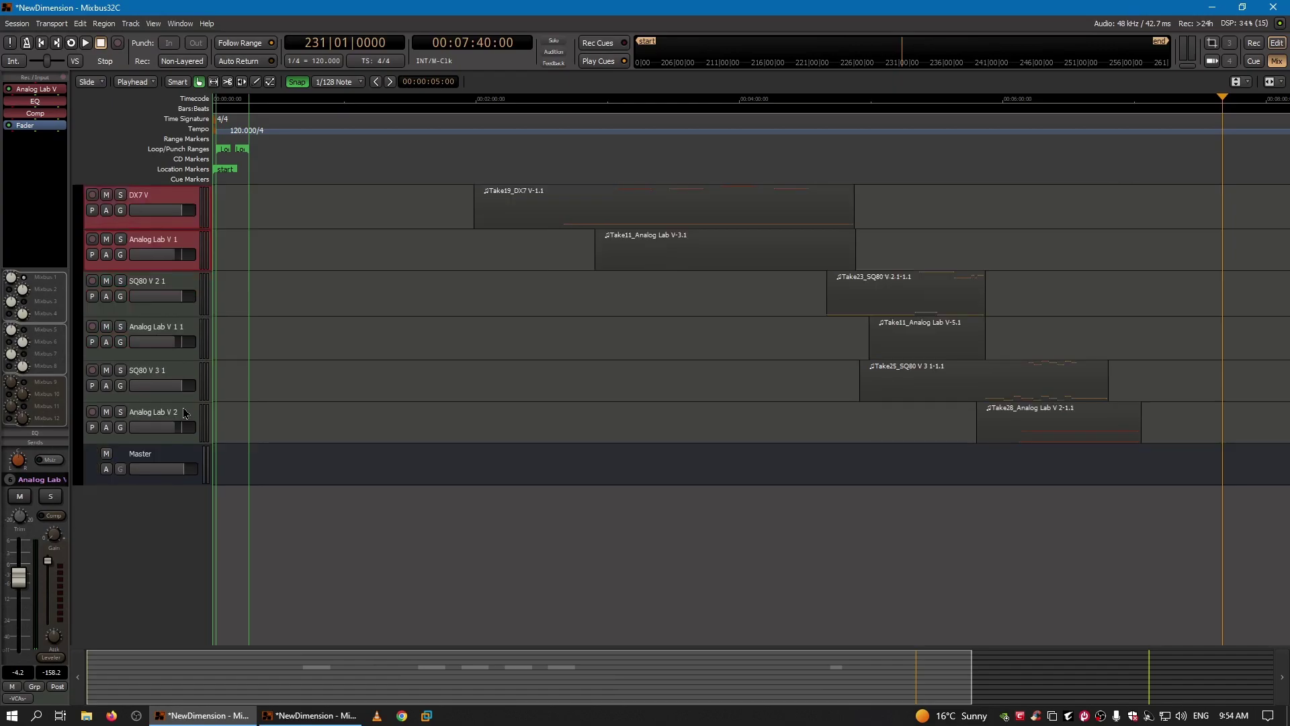
pyautogui.scroll(3, 184, 413)
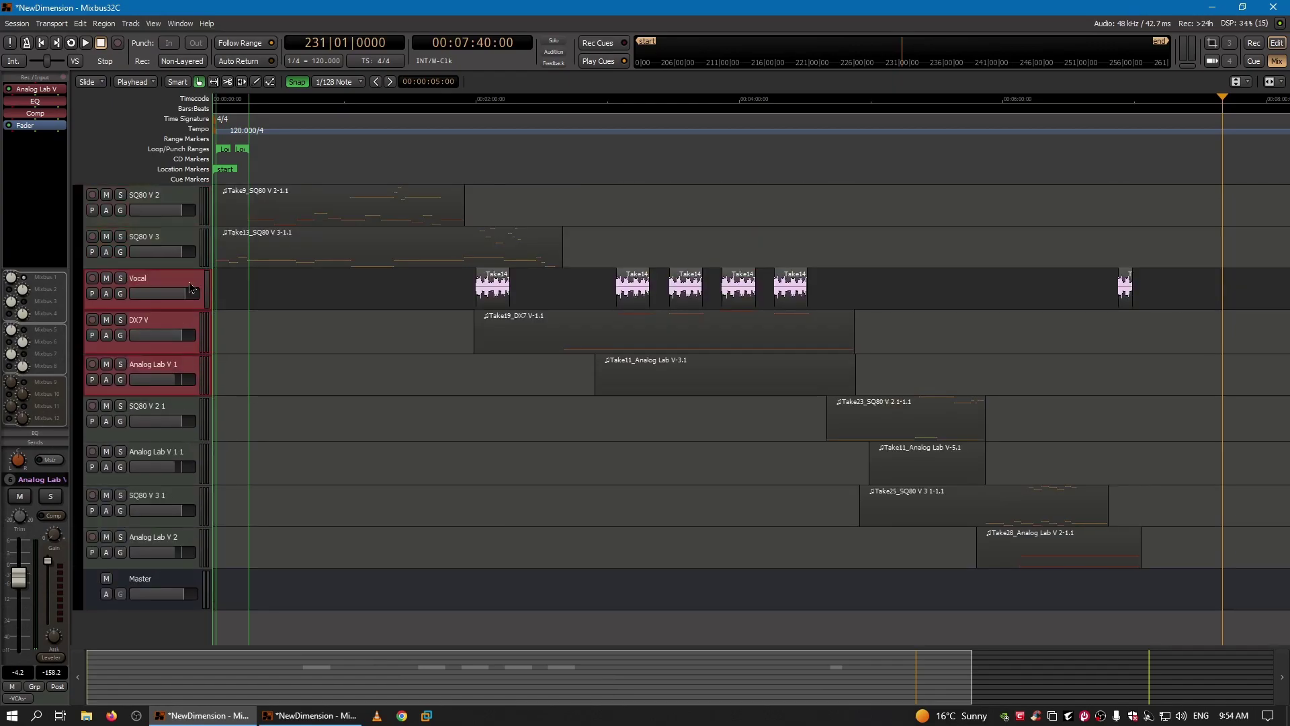
pyautogui.rightClick(190, 287)
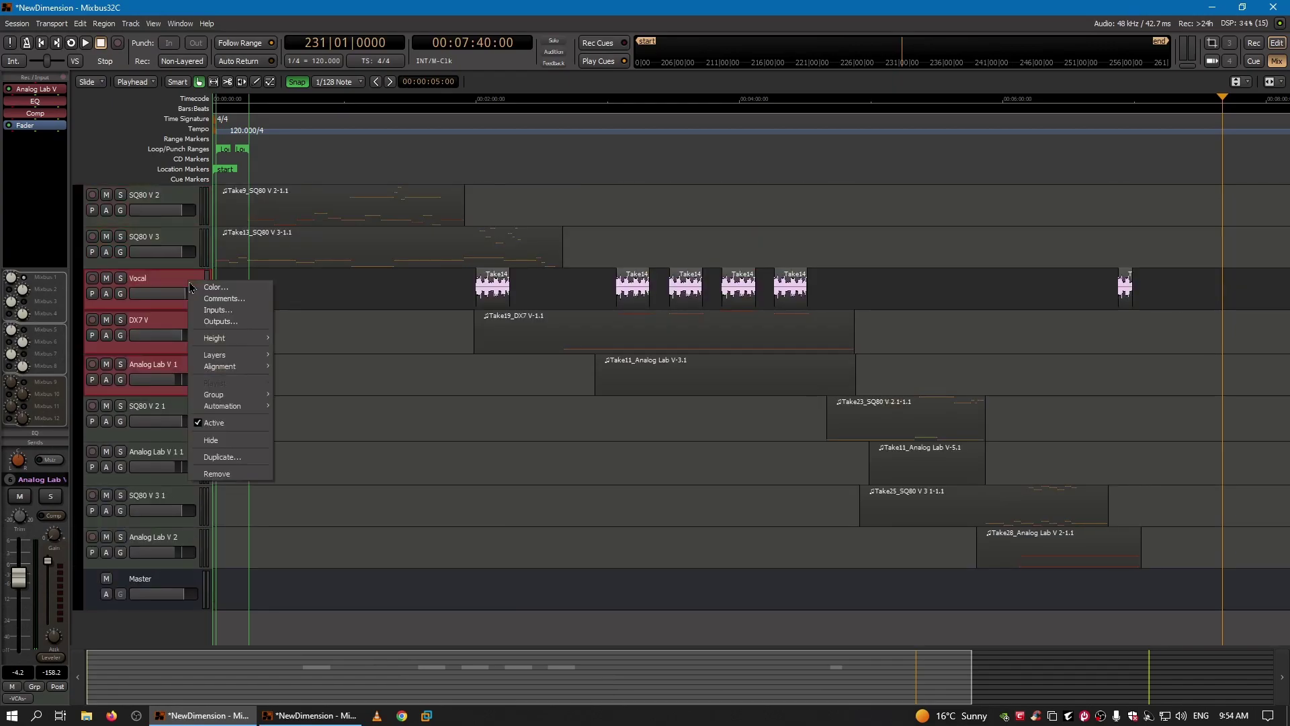
pyautogui.click(227, 457)
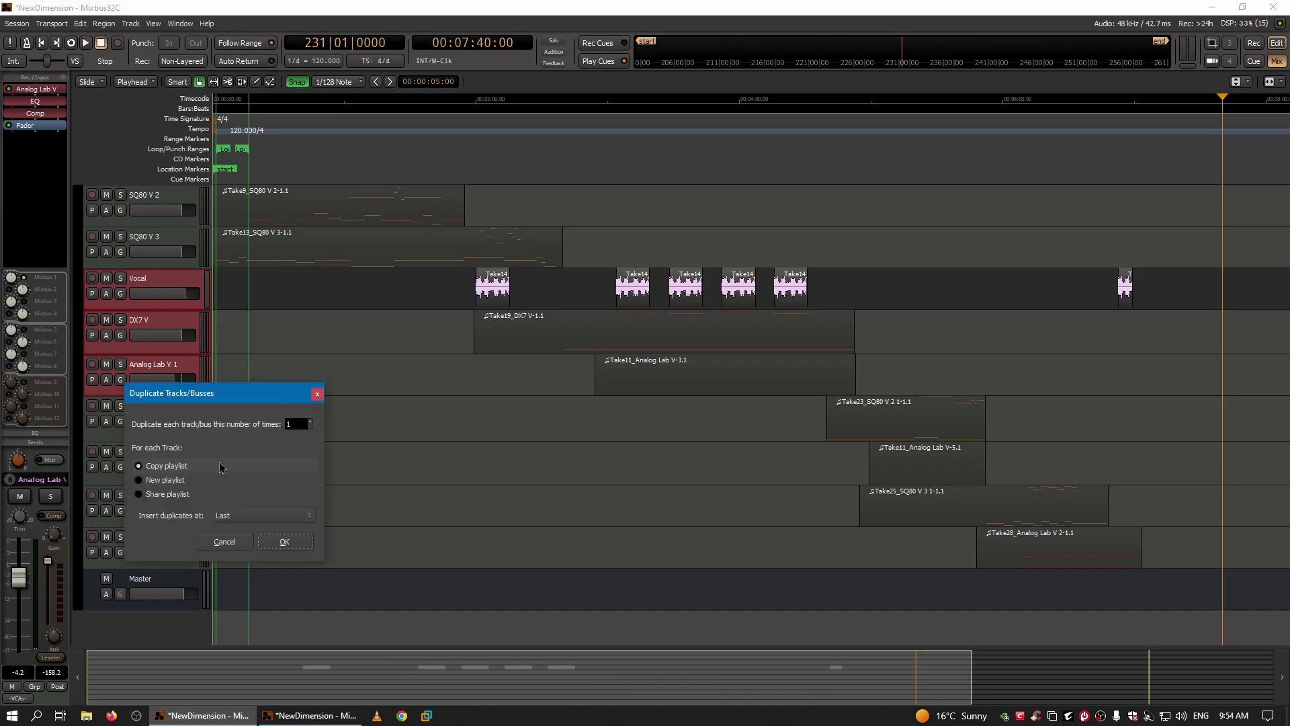
pyautogui.click(285, 542)
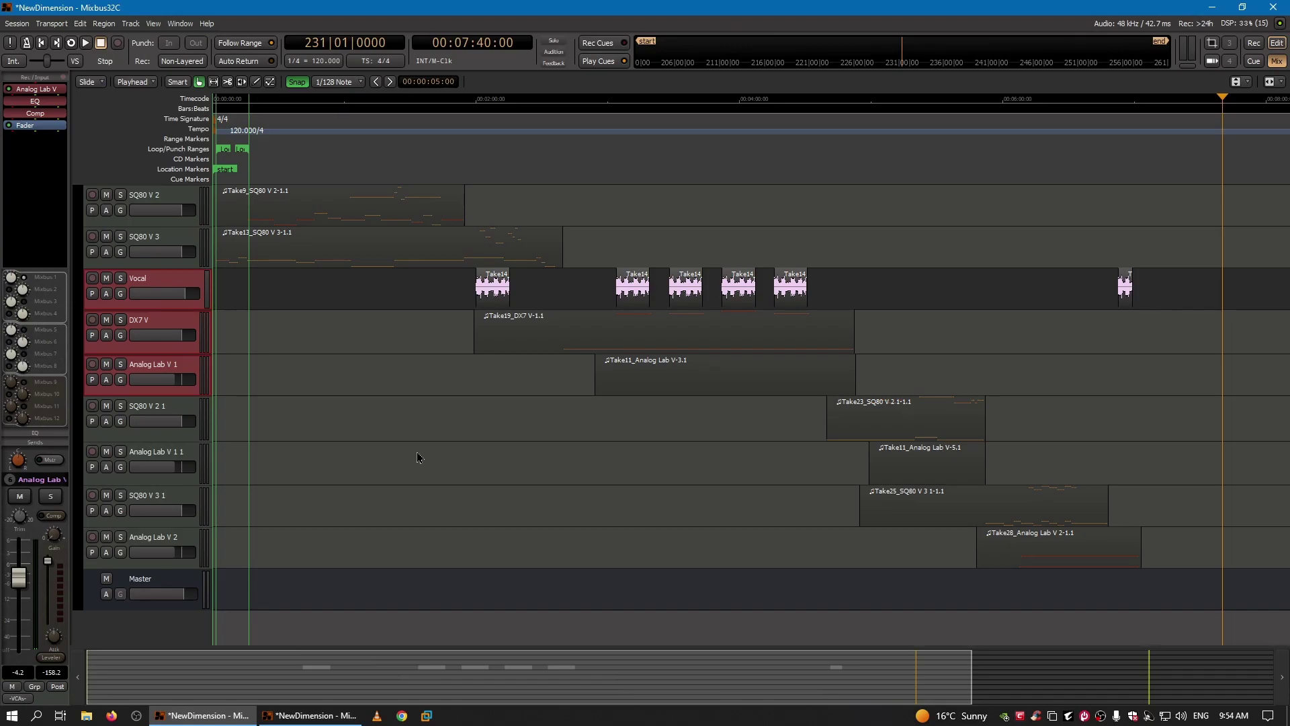
# Delete the first vocal region, near the two-minute mark, from the duplicated Vocal 1 track
pyautogui.scroll(-2, 417, 456)
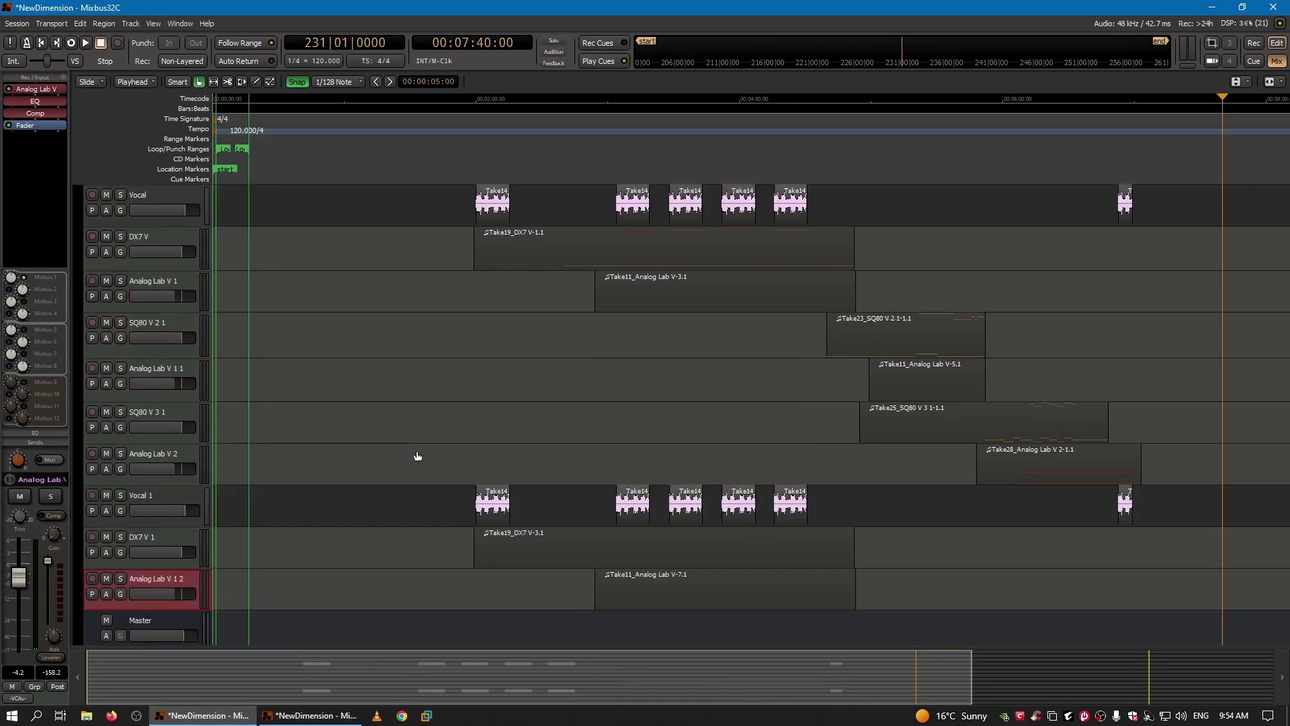
pyautogui.scroll(-1, 417, 456)
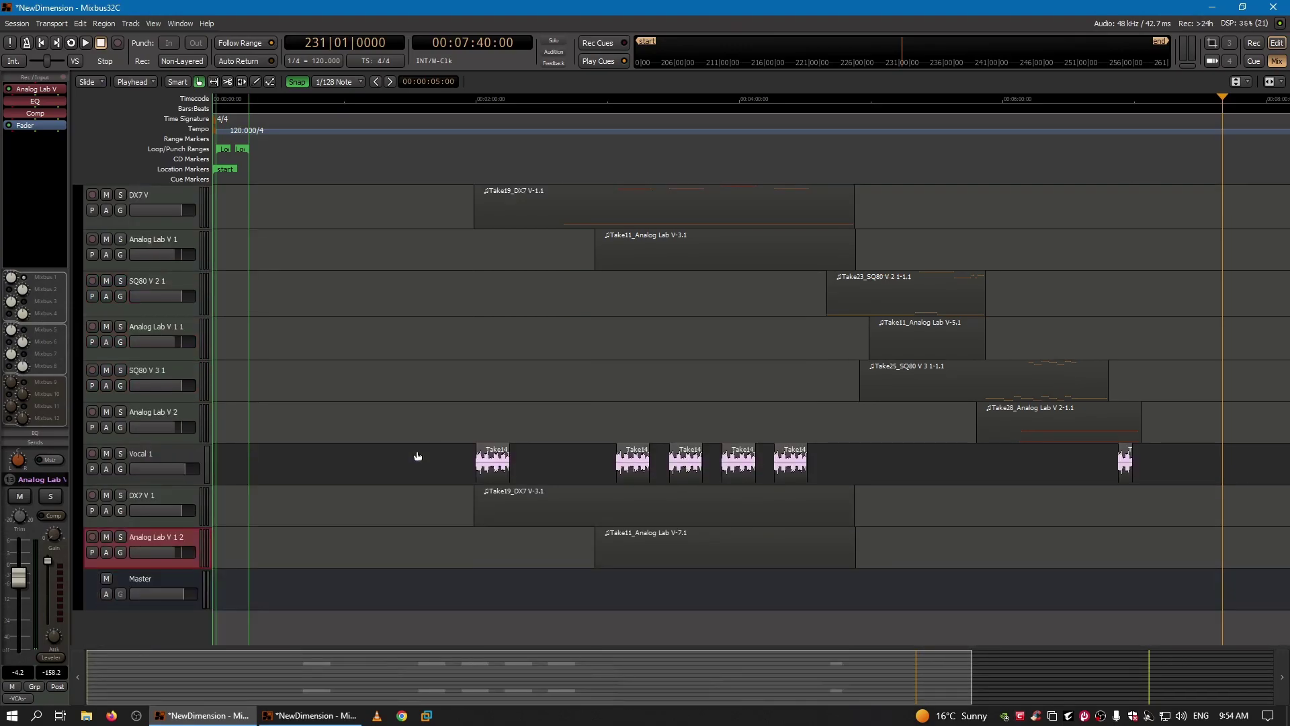
pyautogui.click(496, 464)
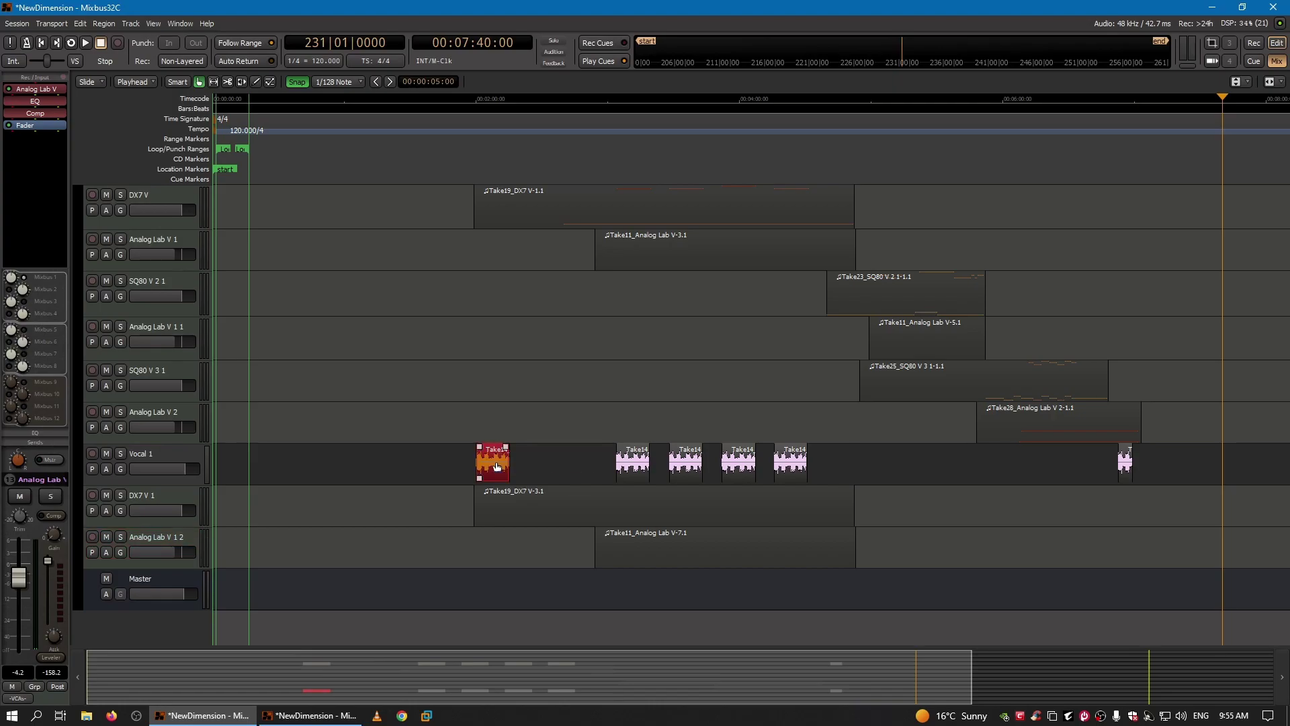
pyautogui.press('Delete')
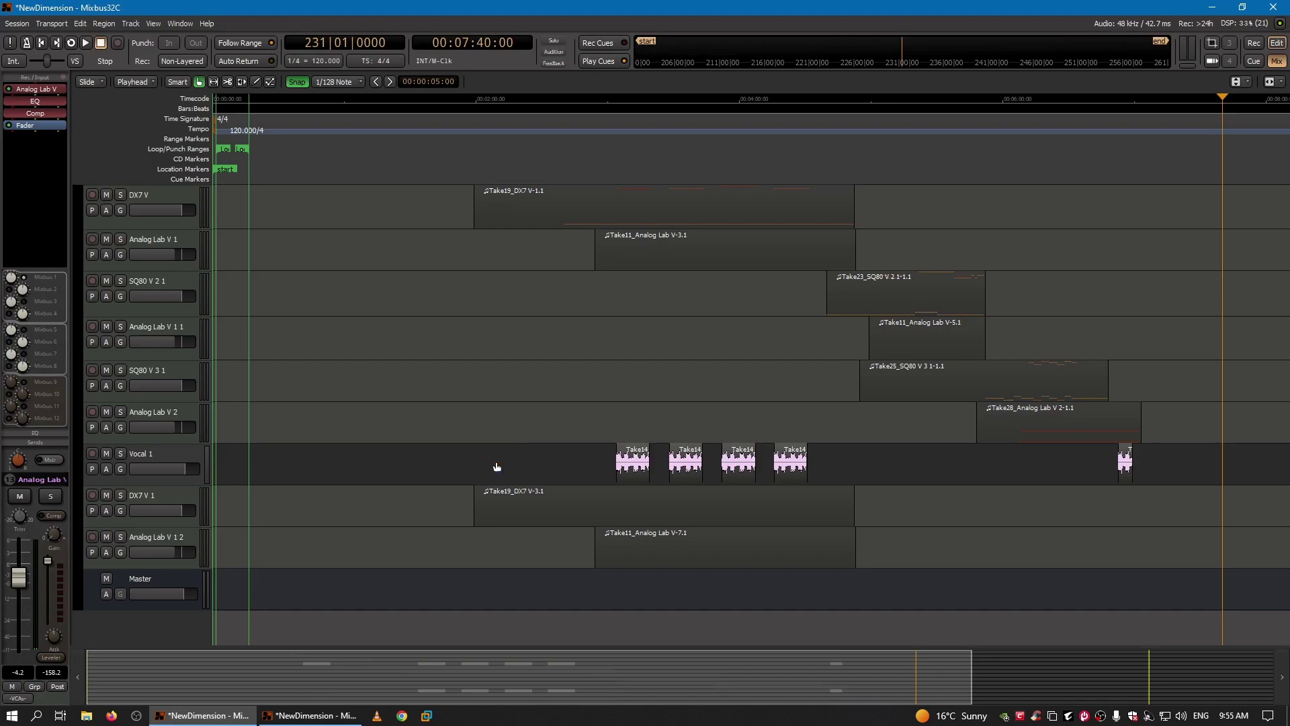
# Move the next four Vocal 1 regions together with the DX7 V 1 and Analog Lab V 1 2 regions so Take19_DX7 V-3.1 starts at bar 212
pyautogui.click(631, 464)
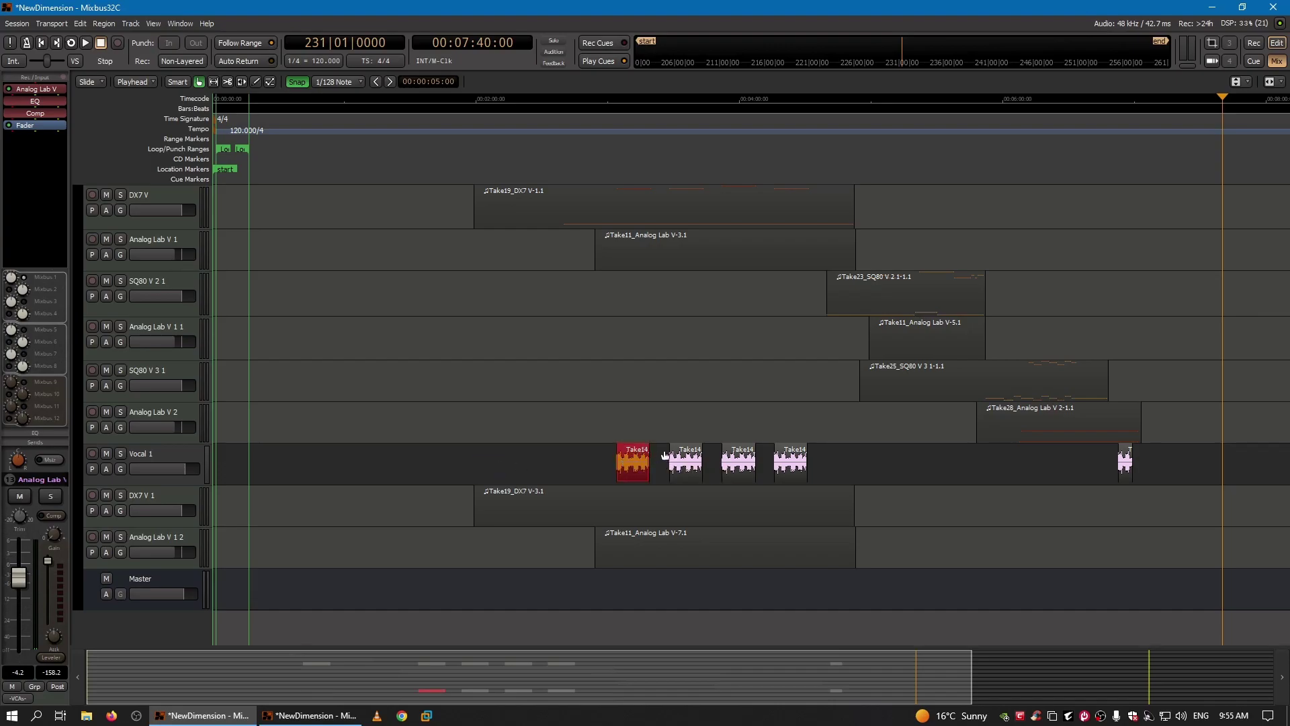
pyautogui.keyDown('ctrl'); pyautogui.click(681, 464); pyautogui.keyUp('ctrl')
pyautogui.keyDown('ctrl'); pyautogui.click(731, 462); pyautogui.keyUp('ctrl')
pyautogui.keyDown('ctrl'); pyautogui.click(783, 462); pyautogui.keyUp('ctrl')
pyautogui.keyDown('ctrl'); pyautogui.click(682, 517); pyautogui.keyUp('ctrl')
pyautogui.keyDown('ctrl'); pyautogui.click(695, 538); pyautogui.keyUp('ctrl')
pyautogui.moveTo(576, 668); pyautogui.dragTo(696, 681)
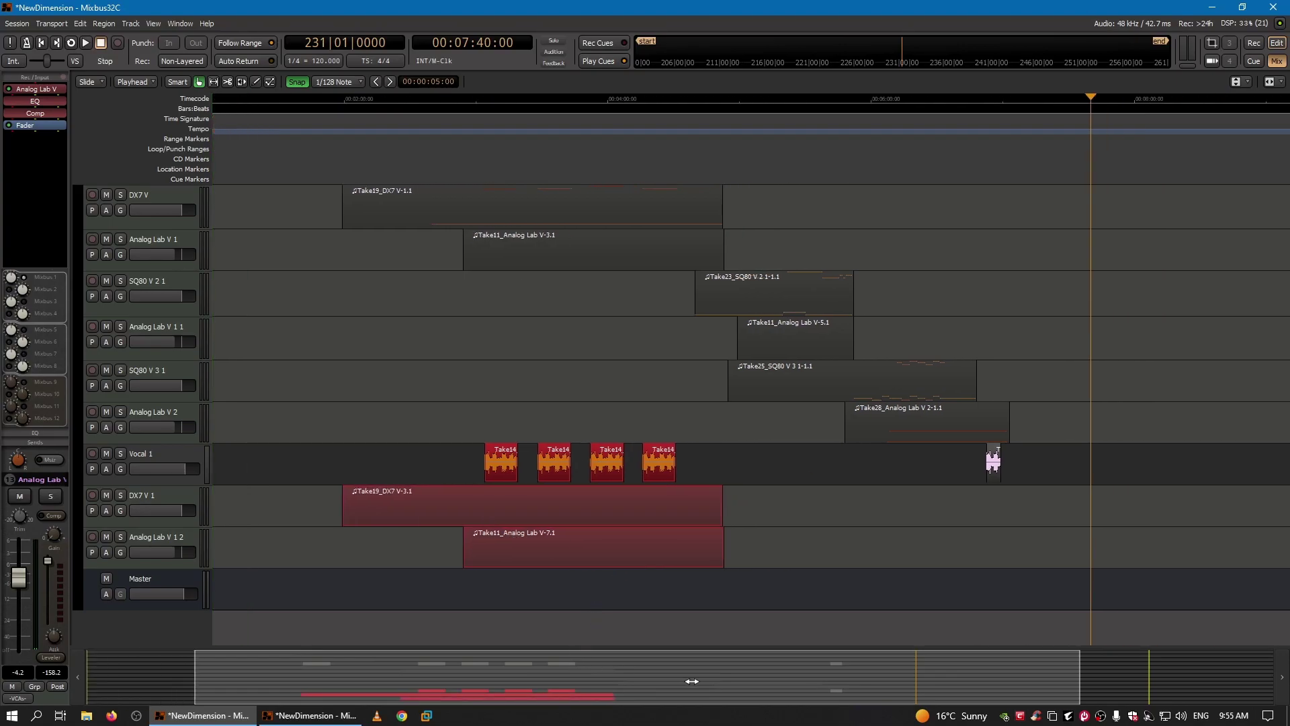
pyautogui.moveTo(445, 505); pyautogui.dragTo(1110, 536)
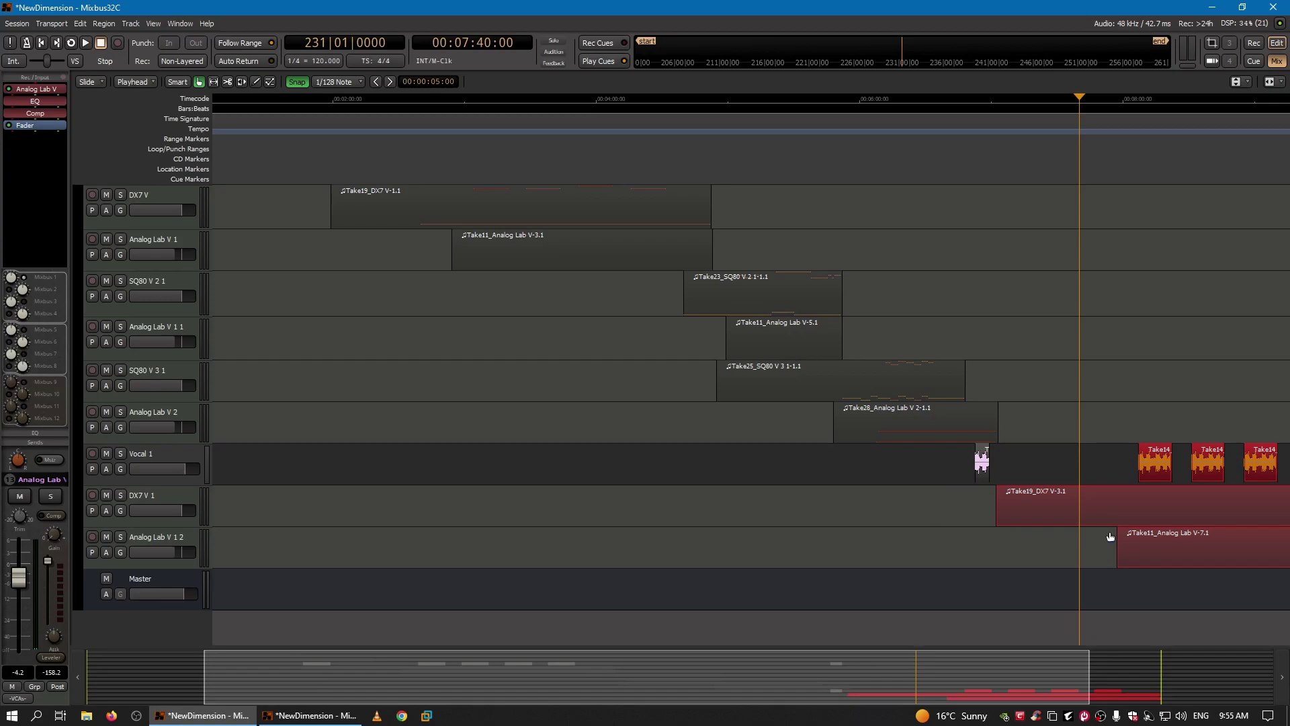
pyautogui.moveTo(610, 691); pyautogui.dragTo(863, 690)
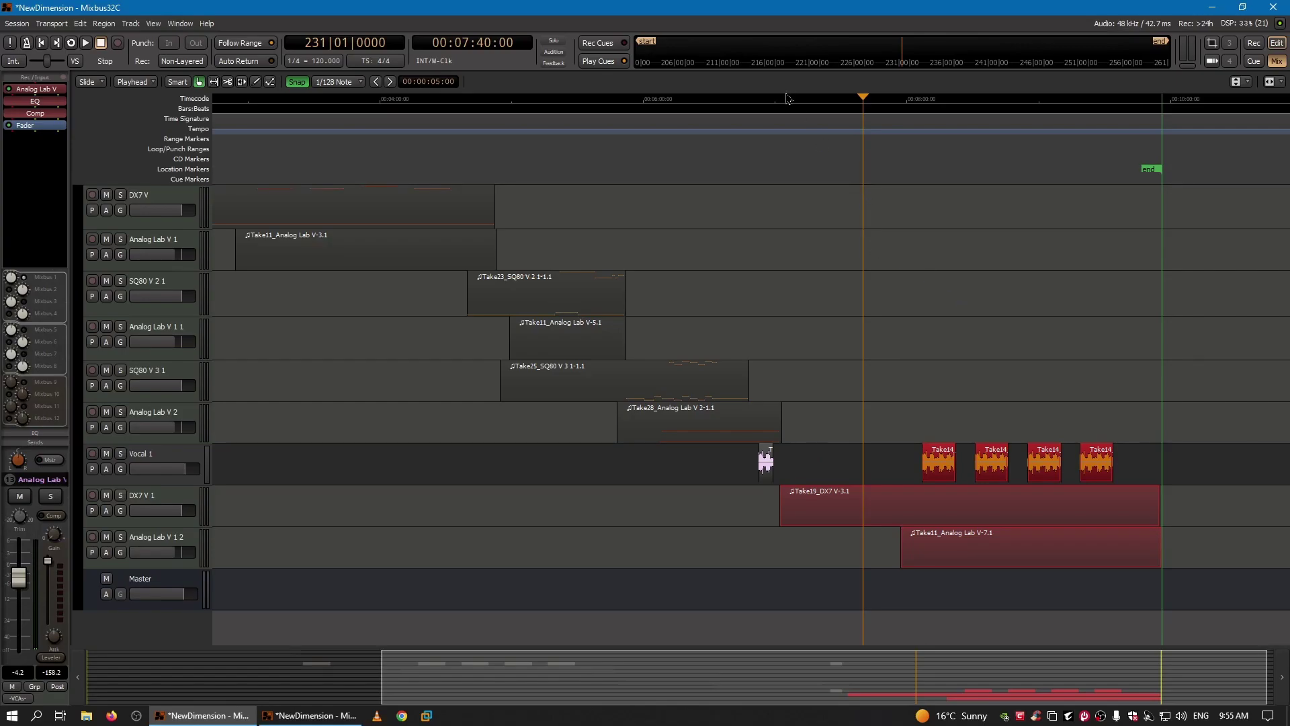
# Compare the moved DX7 V 1 region's start with the end of the Analog Lab V 2 region and play back the transition
pyautogui.click(790, 115)
pyautogui.moveTo(789, 101); pyautogui.dragTo(781, 106)
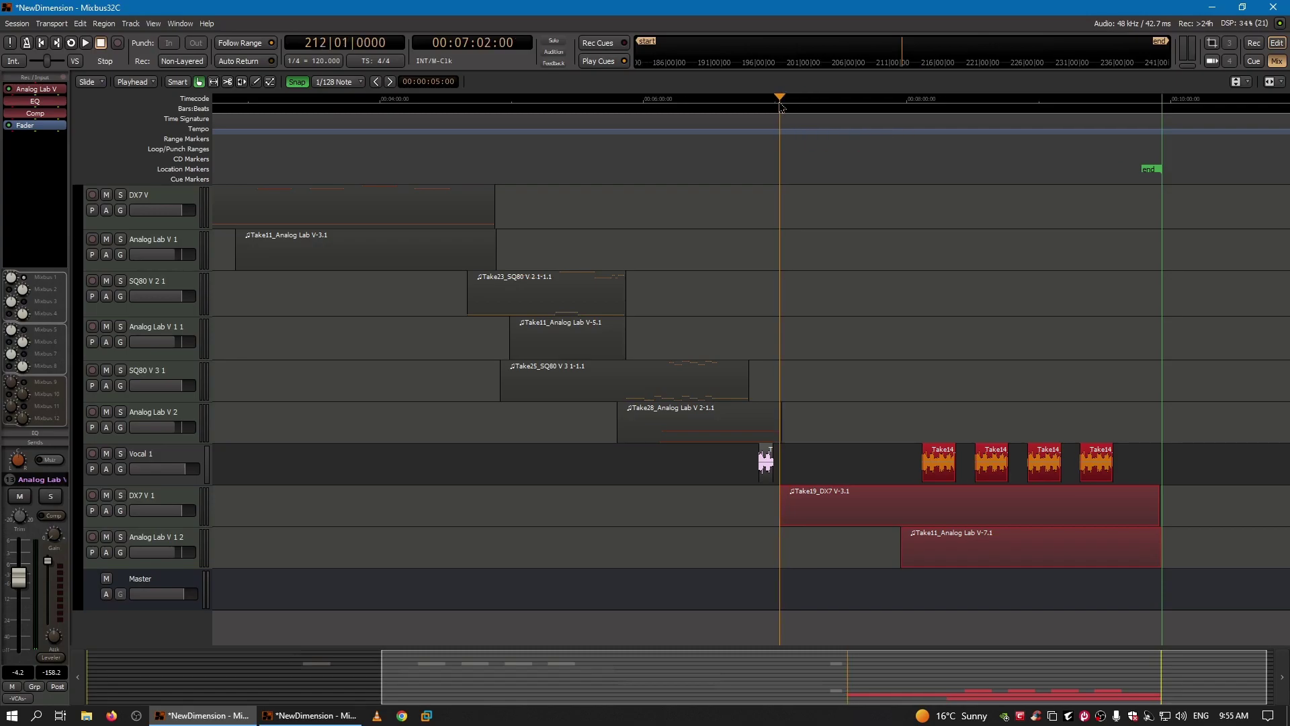
pyautogui.scroll(6, 781, 106)
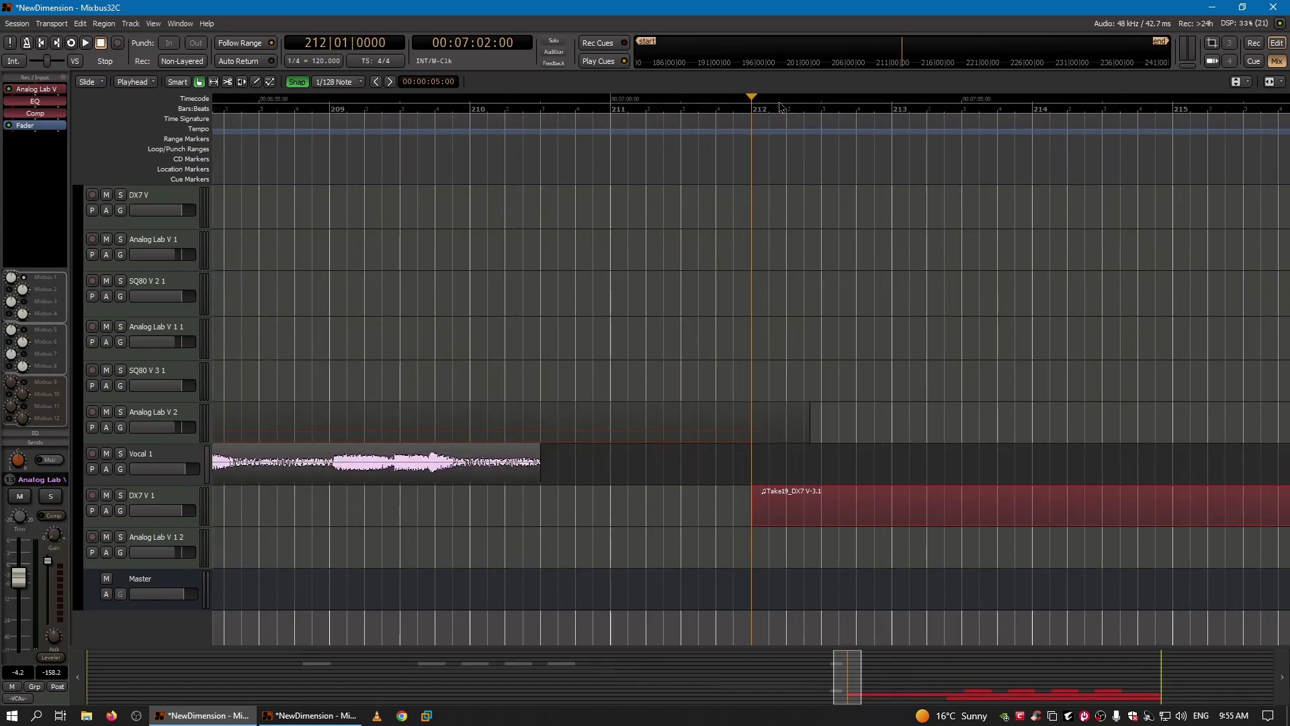
pyautogui.scroll(-4, 780, 106)
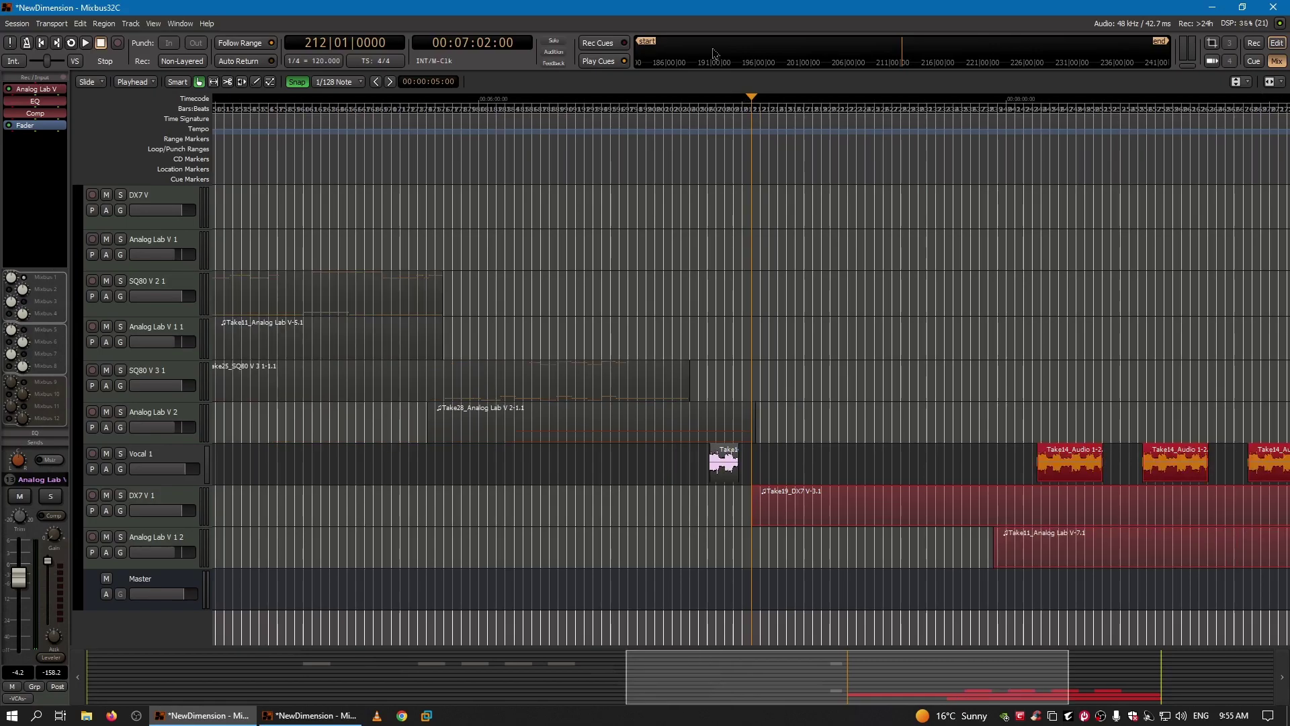
pyautogui.click(710, 114)
pyautogui.press('space')
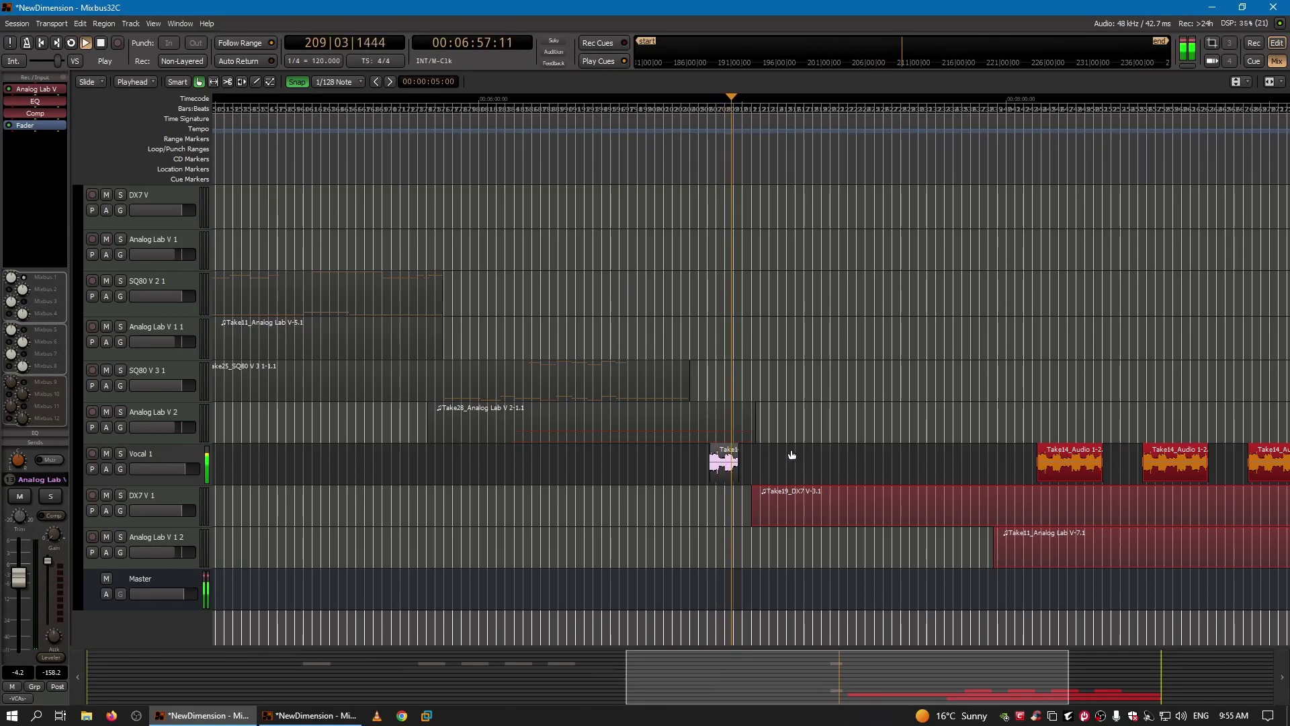
# Delete the leftover short vocal region before bar 212 from the Vocal 1 track
pyautogui.scroll(-1, 792, 452)
pyautogui.scroll(2, 791, 451)
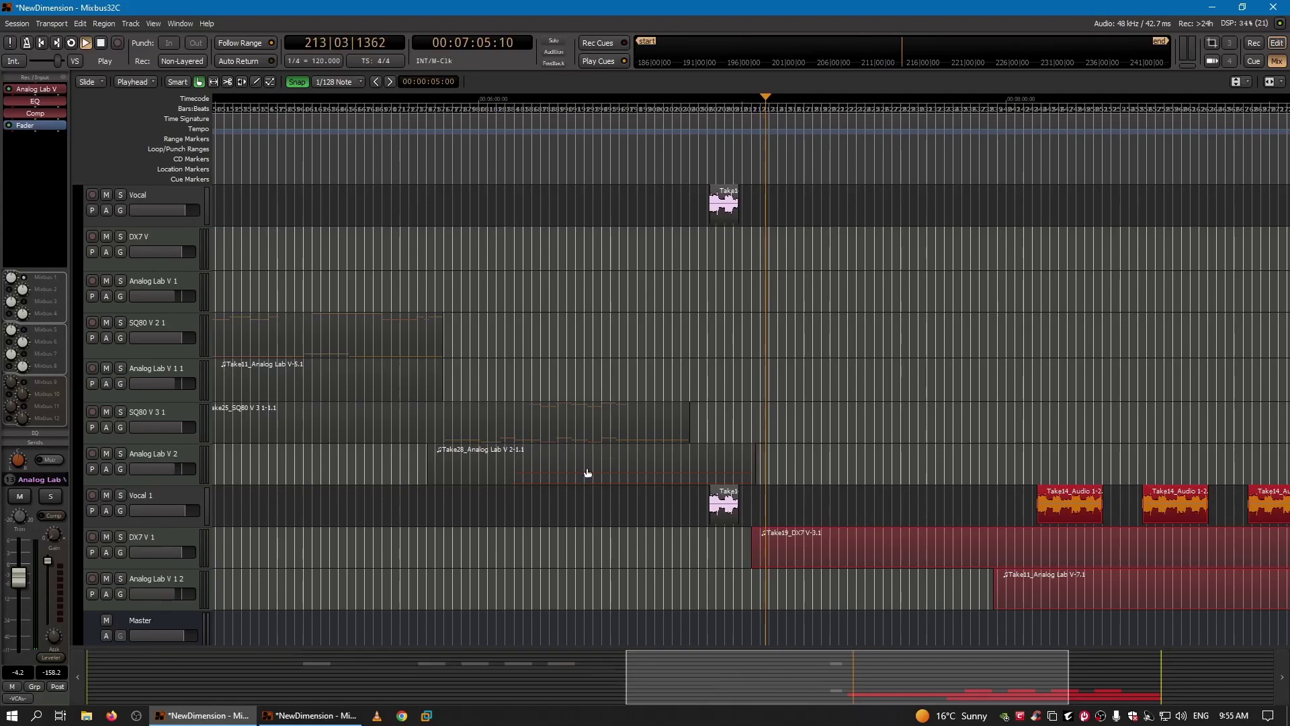
pyautogui.click(724, 509)
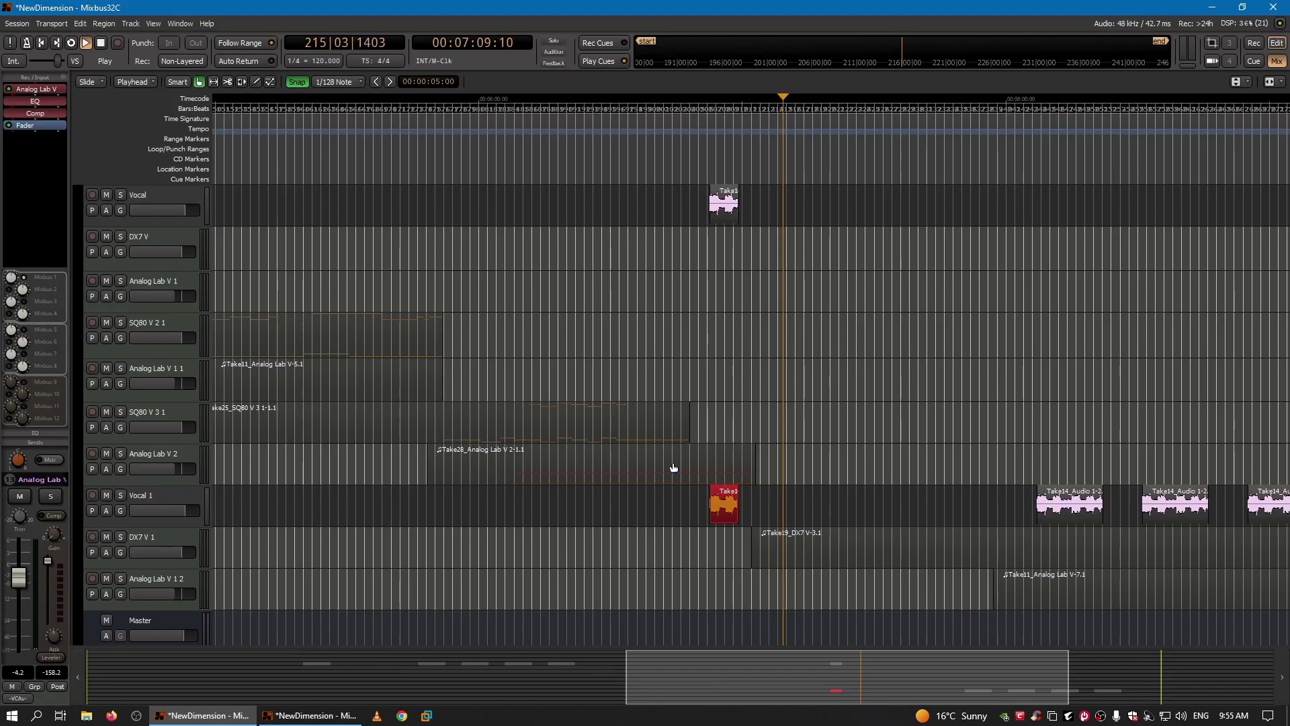
pyautogui.press('Delete')
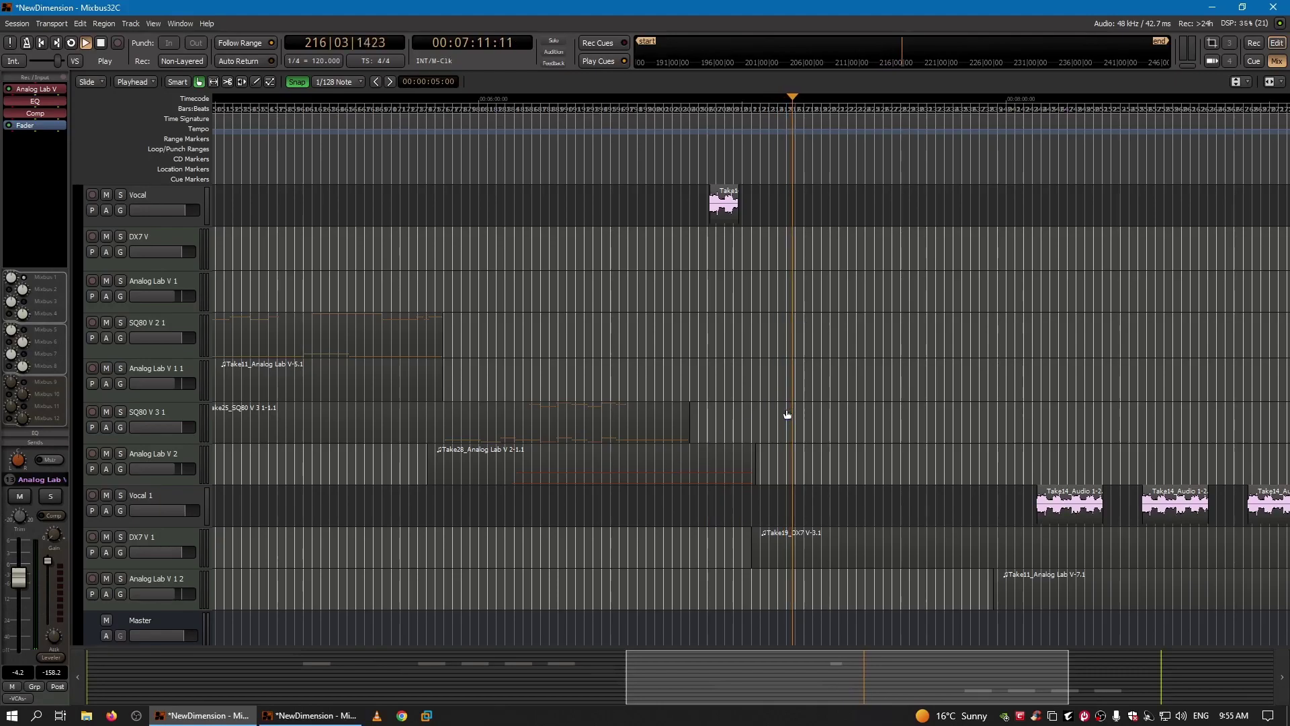
pyautogui.scroll(3, 350, 397)
pyautogui.scroll(-5, 350, 396)
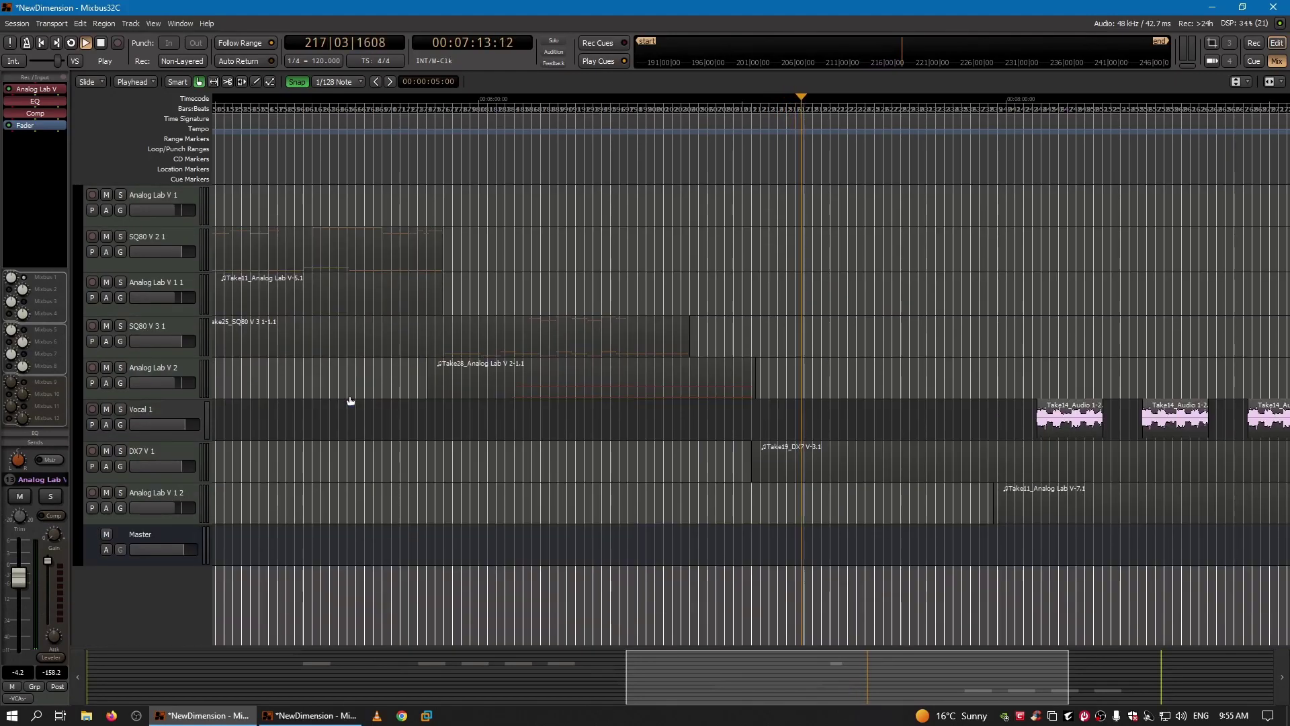
# Audition several points of the new ending section and stop playback at bar 212
pyautogui.click(738, 109)
pyautogui.click(840, 118)
pyautogui.click(880, 116)
pyautogui.click(752, 119)
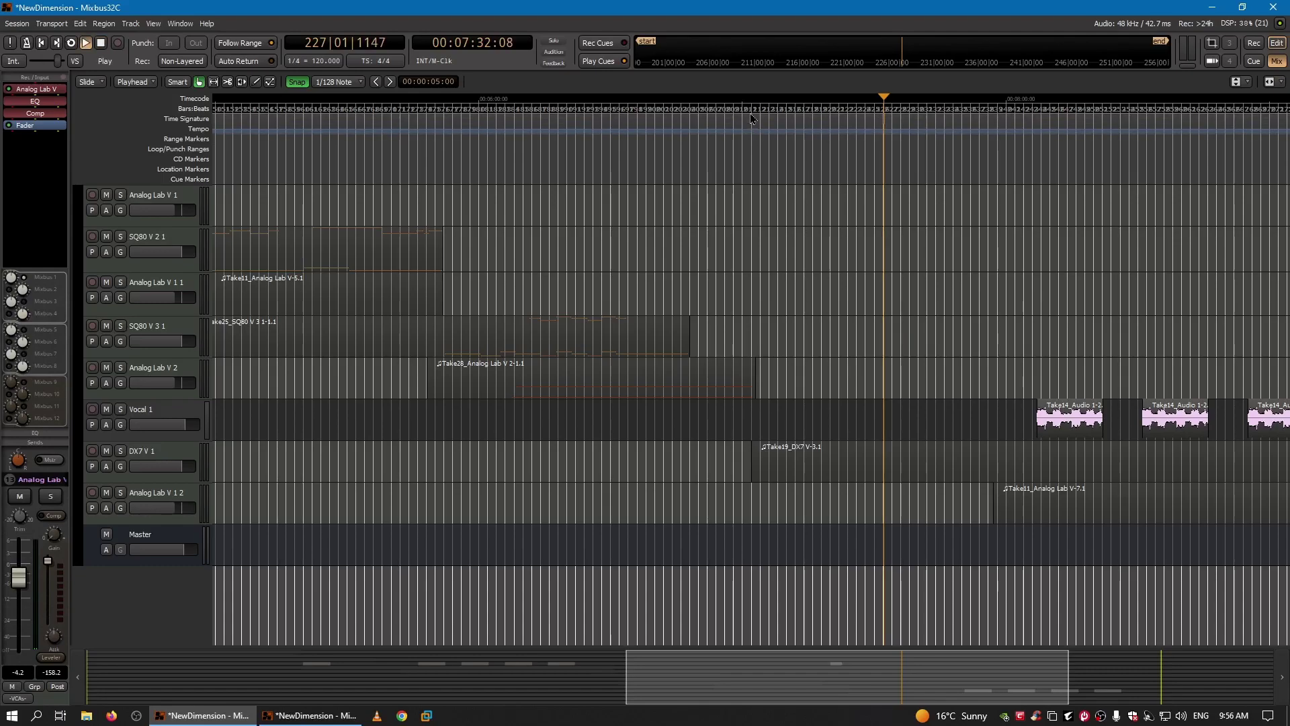
pyautogui.press('space')
# Trim the empty start of the Take19_DX7 V-3.1 region up to bar 232, enlarging the DX7 V 1 track for the edit and shrinking it again
pyautogui.scroll(2, 751, 118)
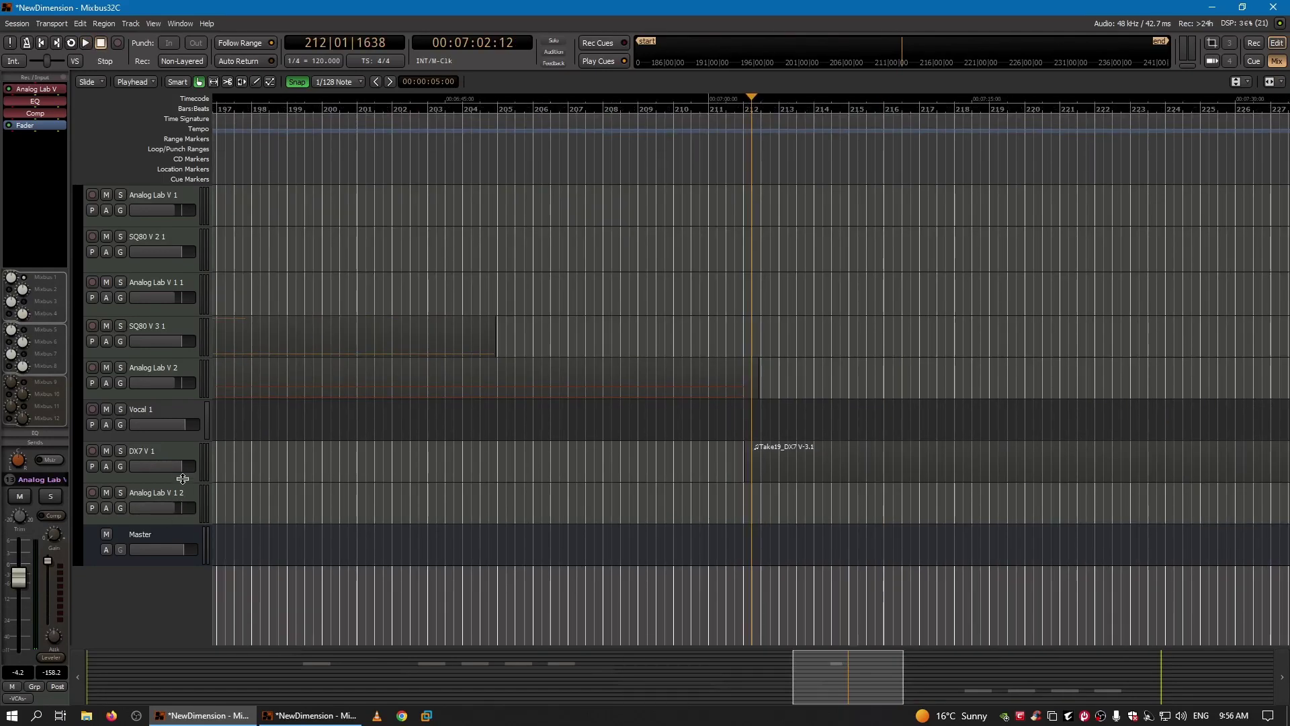
pyautogui.moveTo(182, 477); pyautogui.dragTo(182, 574)
pyautogui.scroll(-2, 303, 512)
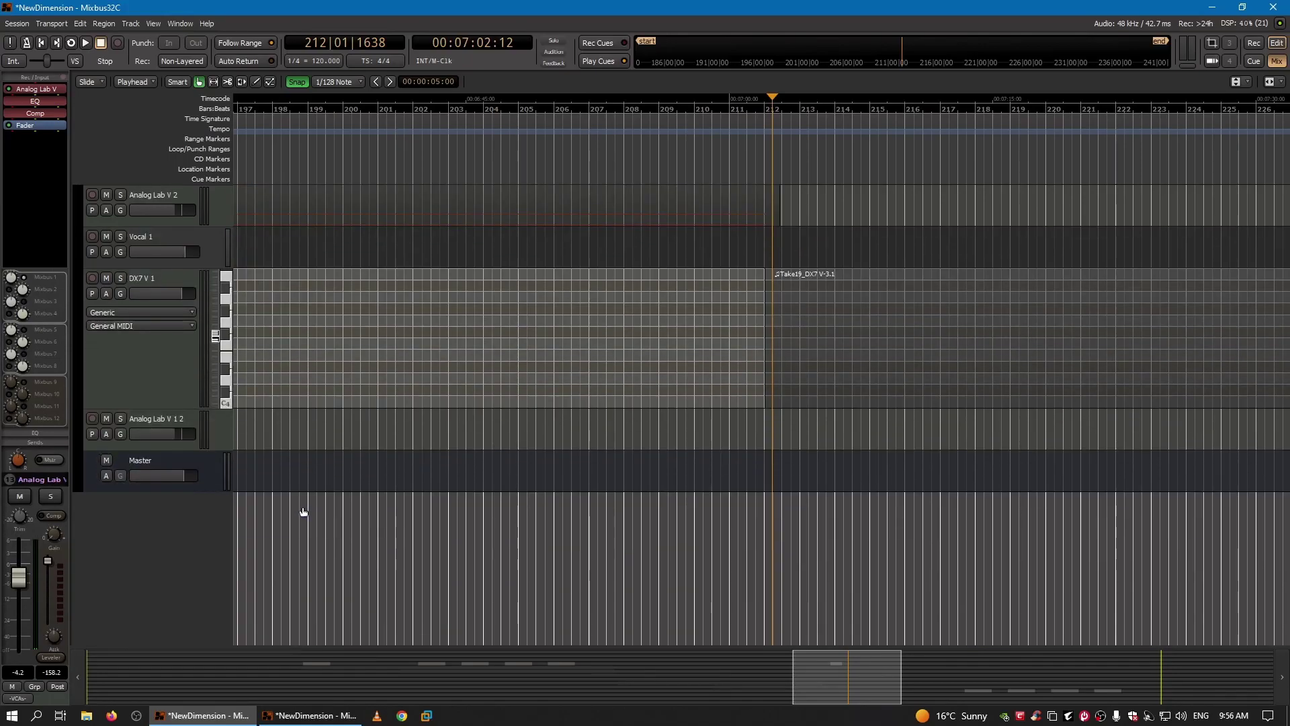
pyautogui.moveTo(181, 408); pyautogui.dragTo(195, 593)
pyautogui.moveTo(801, 699); pyautogui.dragTo(864, 699)
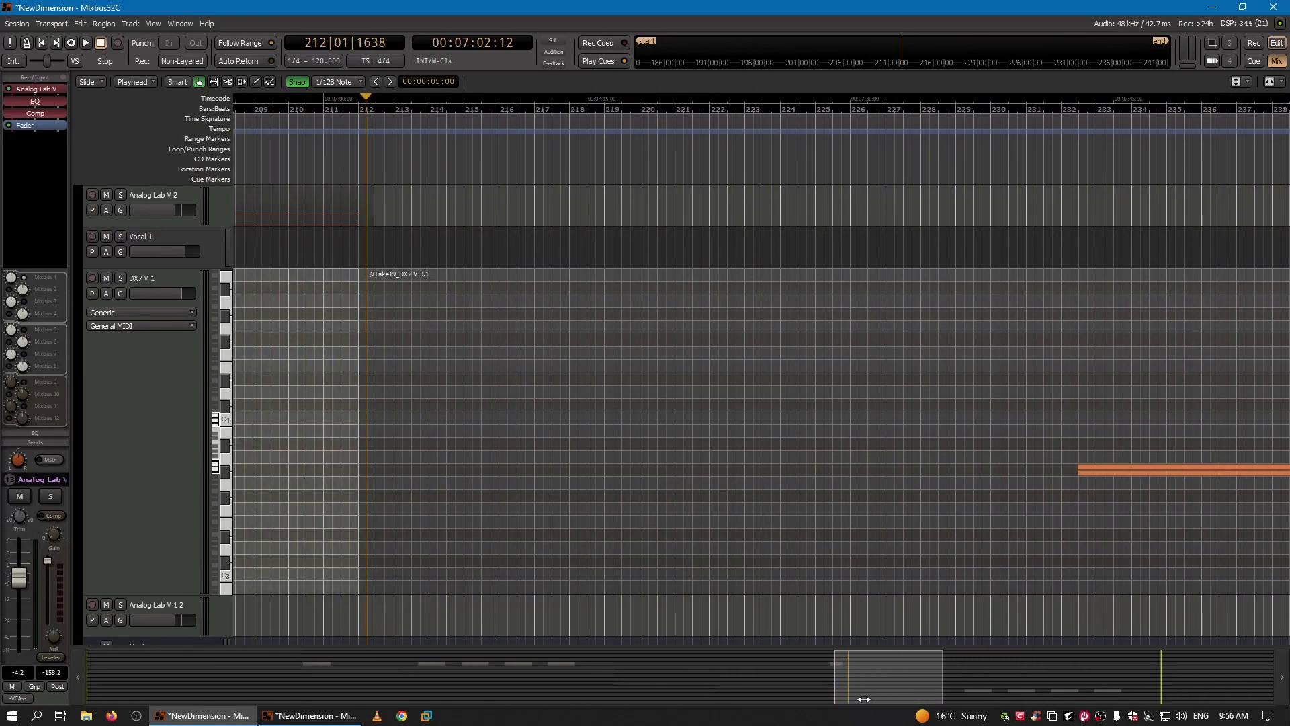
pyautogui.click(411, 435)
pyautogui.moveTo(360, 428); pyautogui.dragTo(1065, 457)
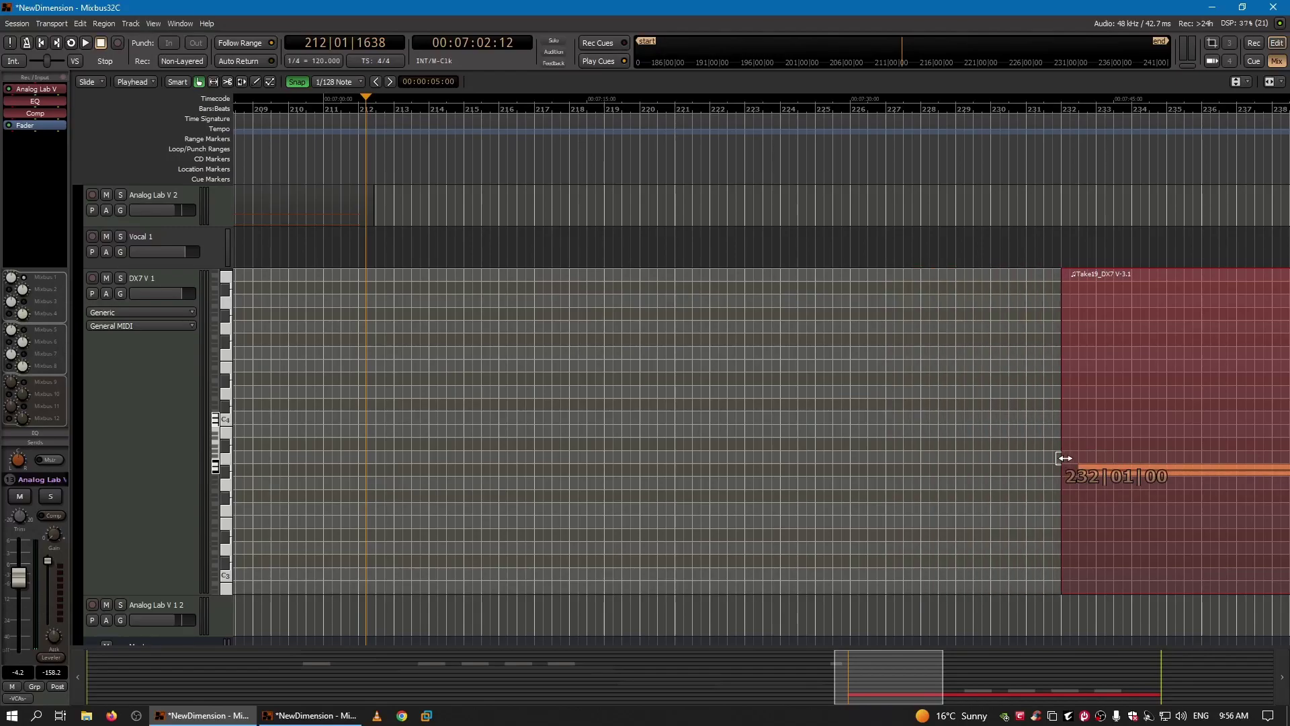
pyautogui.press('-')
pyautogui.press('-')
pyautogui.press('-')
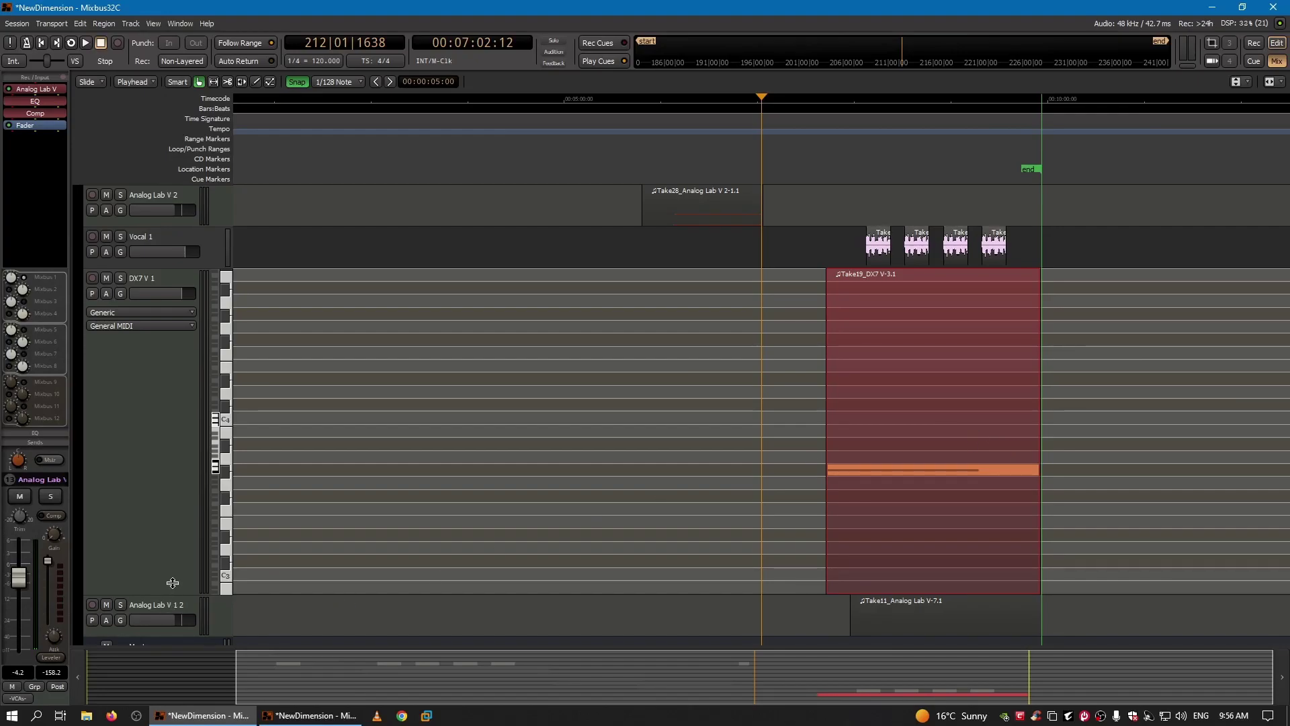
pyautogui.moveTo(168, 592); pyautogui.dragTo(228, 366)
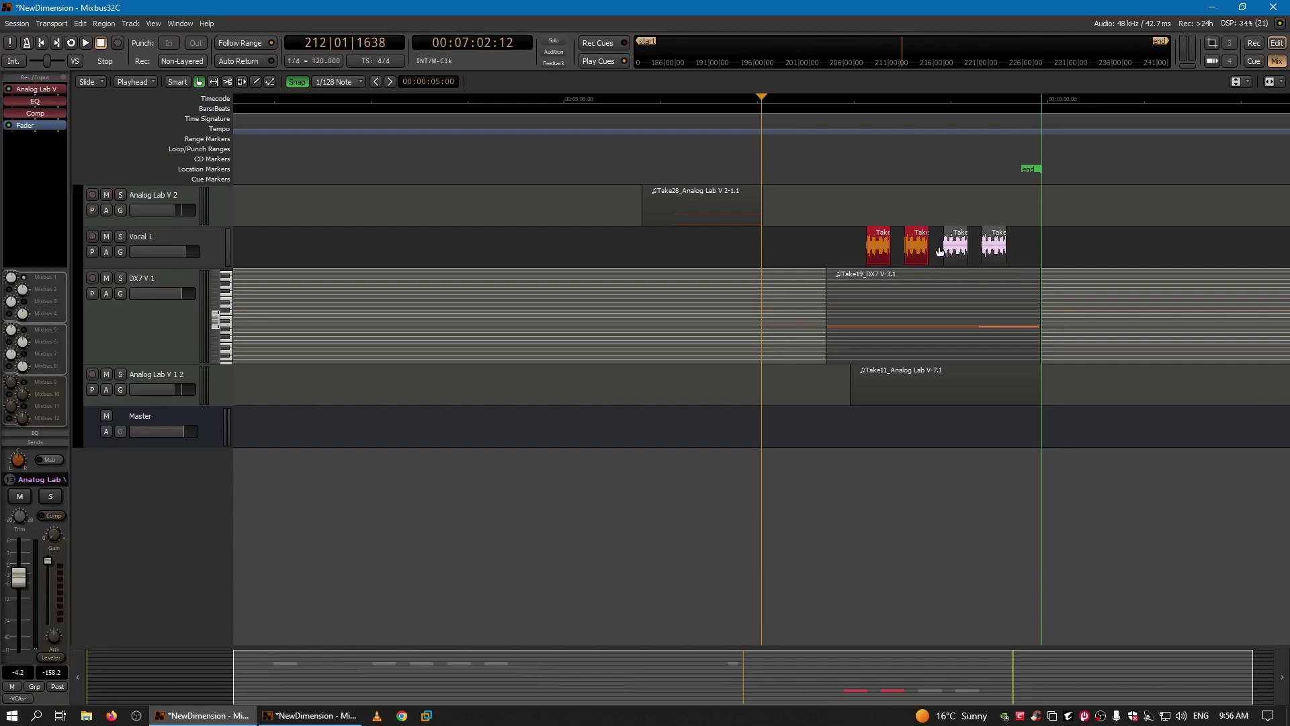
# Move the four Vocal 1 regions, the trimmed DX7 V 1 region and the Analog Lab V 1 2 region together to start at bar 212
pyautogui.moveTo(987, 251); pyautogui.dragTo(992, 253)
pyautogui.click(952, 290)
pyautogui.keyDown('ctrl'); pyautogui.click(941, 385); pyautogui.keyUp('ctrl')
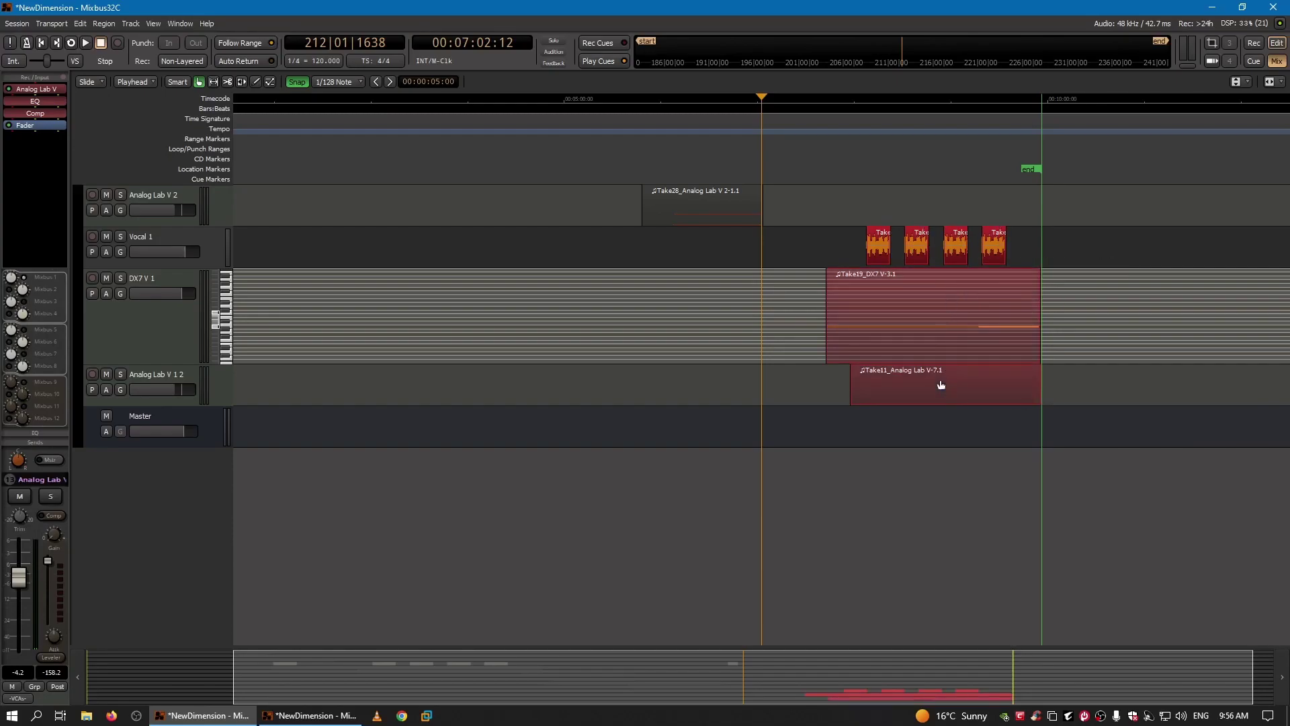
pyautogui.moveTo(943, 318); pyautogui.dragTo(883, 303)
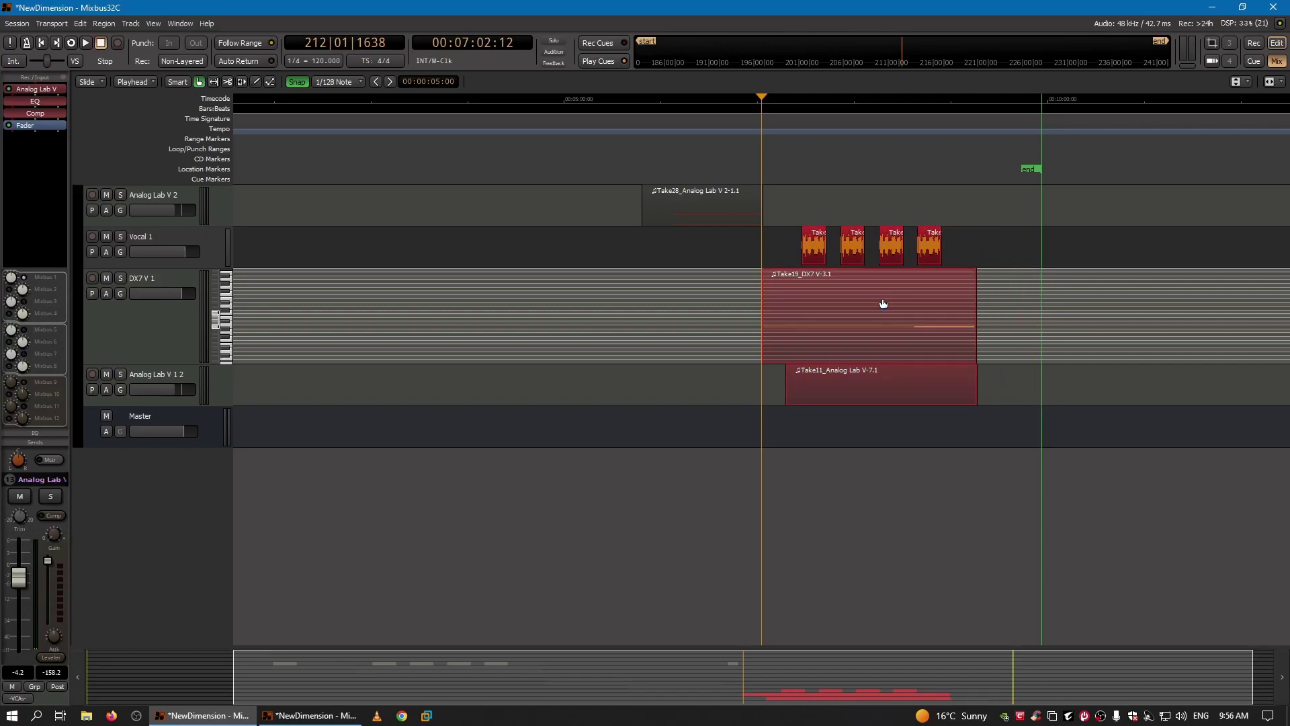
# Enlarge the Vocal 1 and Analog Lab V 2 tracks and place the playhead at 212|01|0480, where the last Analog Lab V 2 notes end
pyautogui.press('=')
pyautogui.press('=')
pyautogui.press('=')
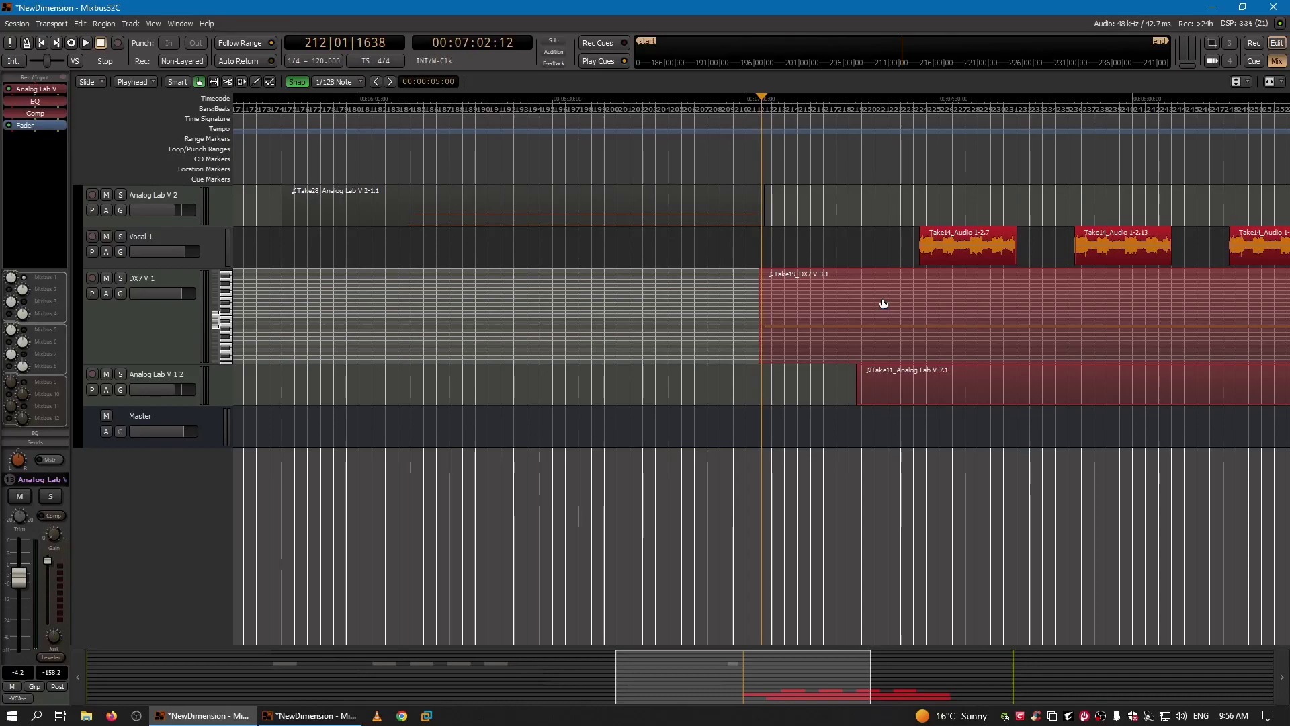
pyautogui.press('=')
pyautogui.press('=')
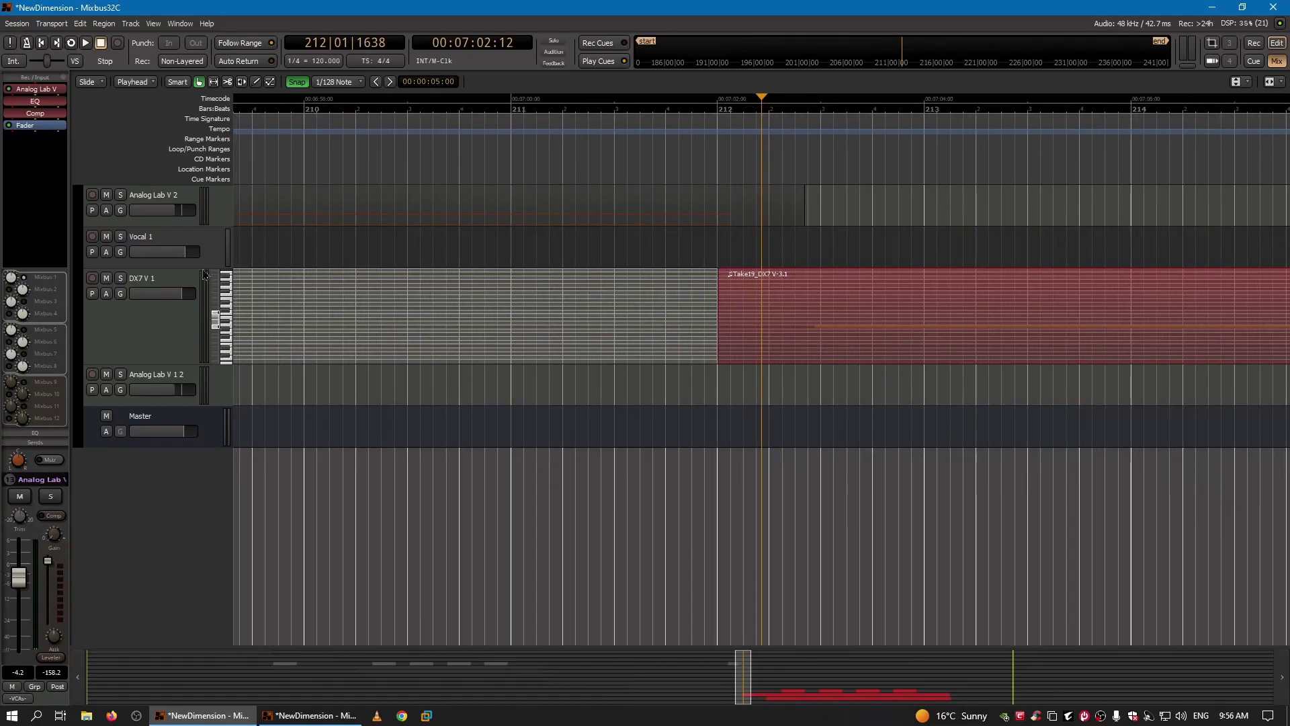
pyautogui.moveTo(180, 260)
pyautogui.mouseDown()
pyautogui.moveTo(179, 346)
pyautogui.moveTo(179, 258)
pyautogui.moveTo(175, 273)
pyautogui.mouseUp()
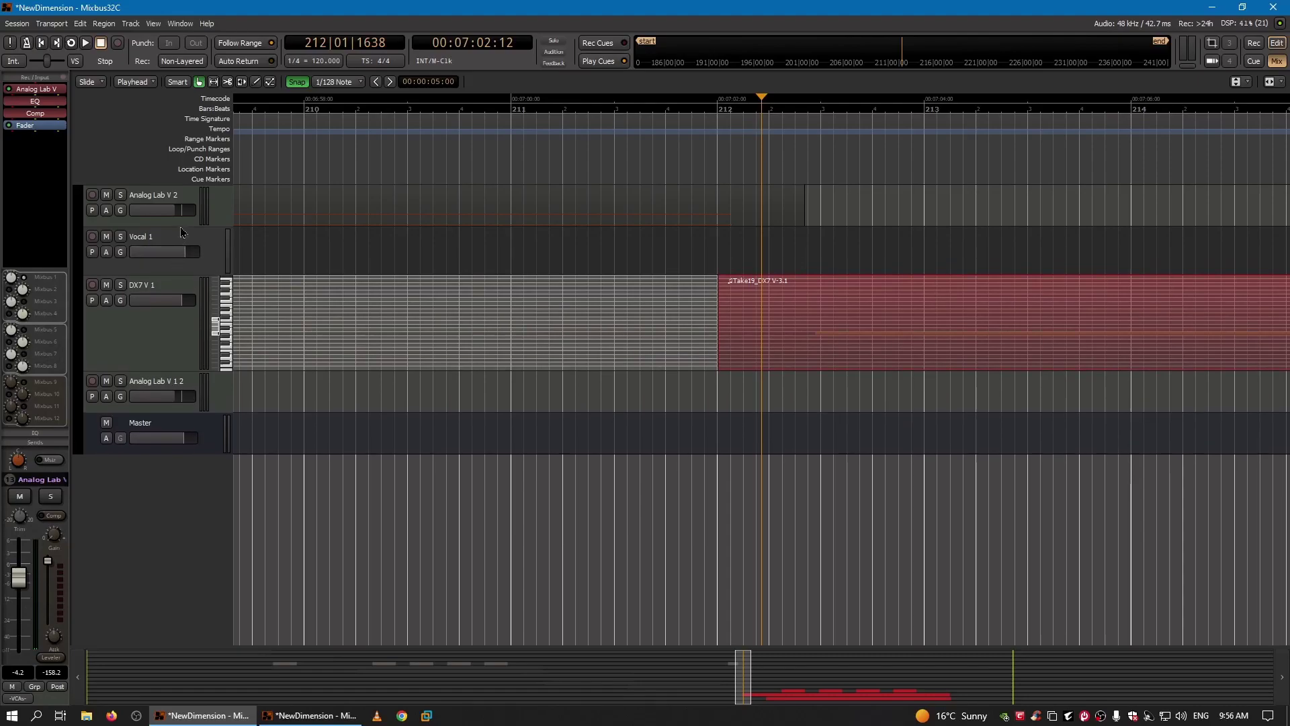
pyautogui.moveTo(182, 221); pyautogui.dragTo(177, 310)
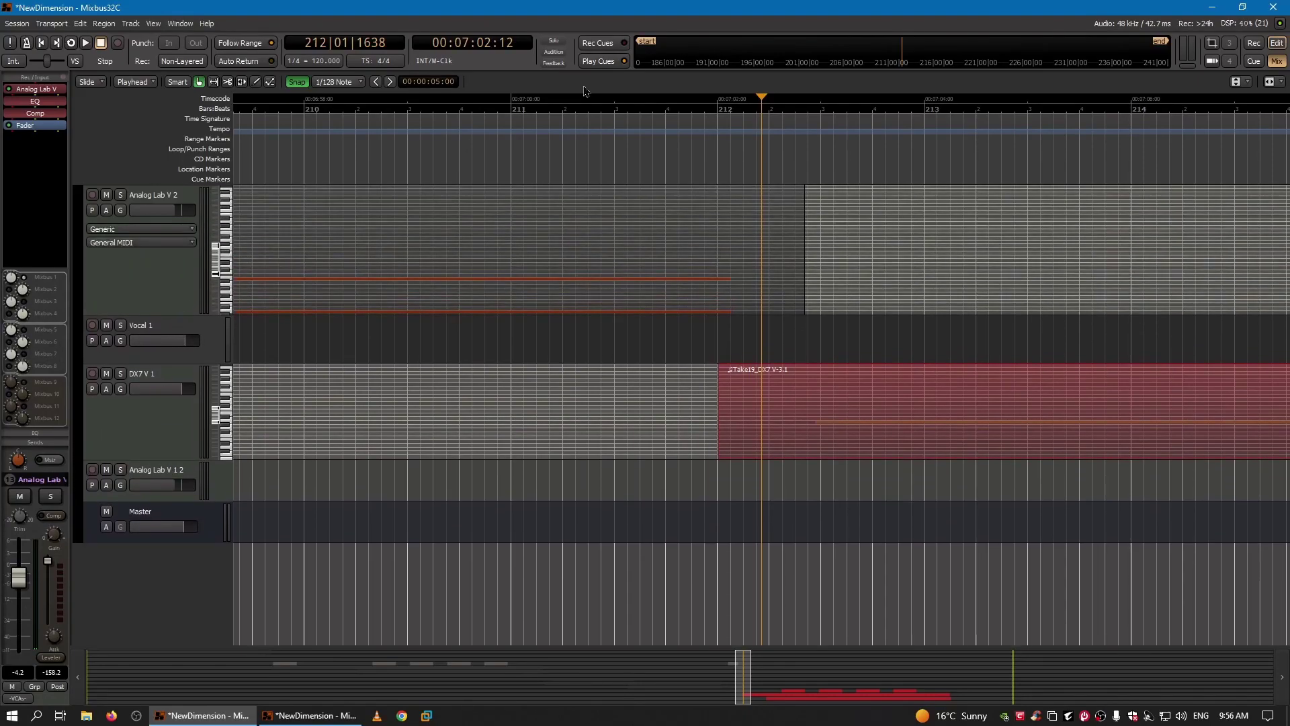
pyautogui.moveTo(762, 100); pyautogui.dragTo(730, 101)
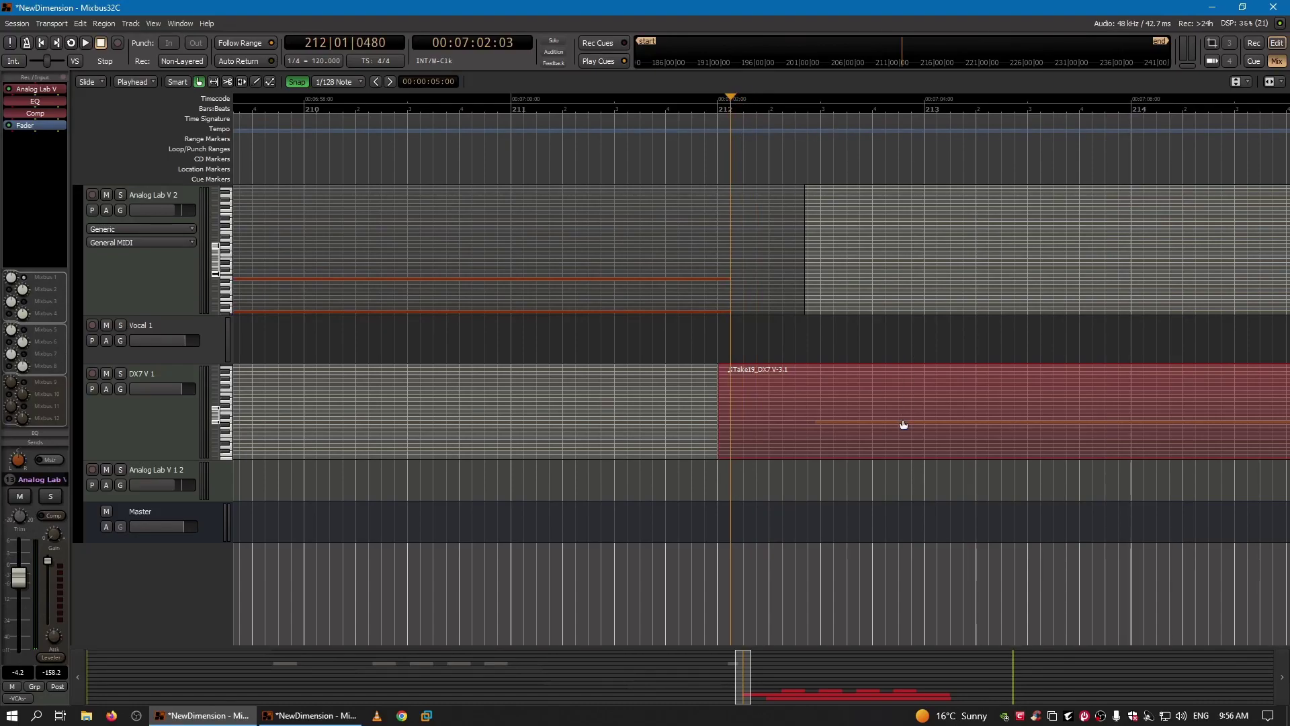
# Shift the selected vocal, DX7 V 1 and Analog Lab V 1 2 regions slightly earlier so the DX7 region starts just after beat 3 of bar 211
pyautogui.press('-')
pyautogui.press('-')
pyautogui.press('-')
pyautogui.press('-')
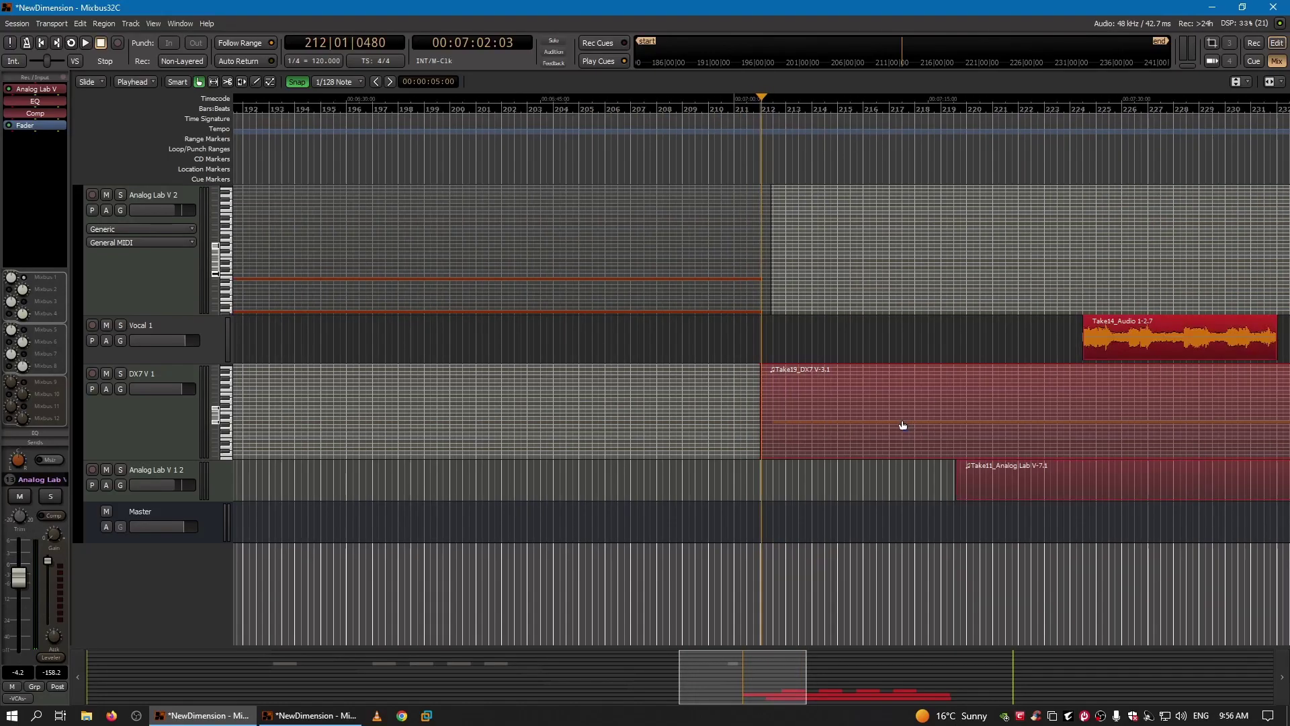
pyautogui.press('-')
pyautogui.press('=')
pyautogui.press('=')
pyautogui.press('=')
pyautogui.press('=')
pyautogui.press('=')
pyautogui.press('=')
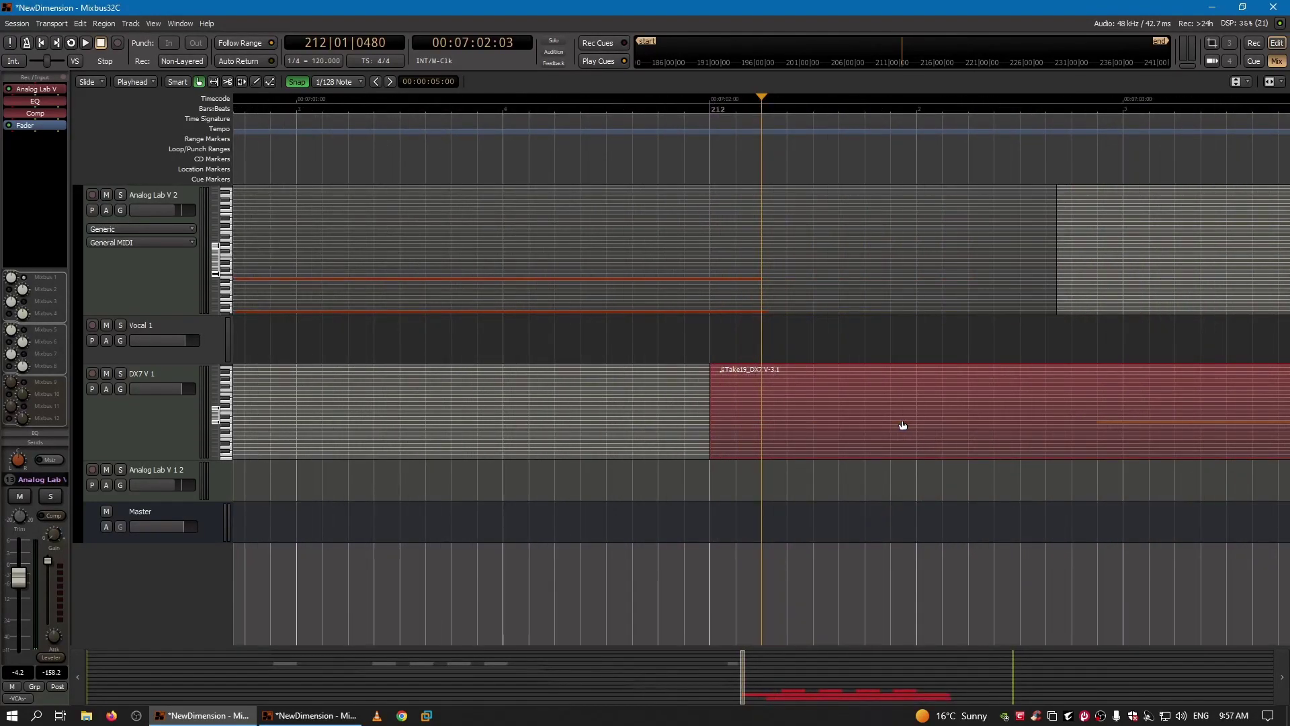
pyautogui.moveTo(1183, 411); pyautogui.dragTo(855, 422)
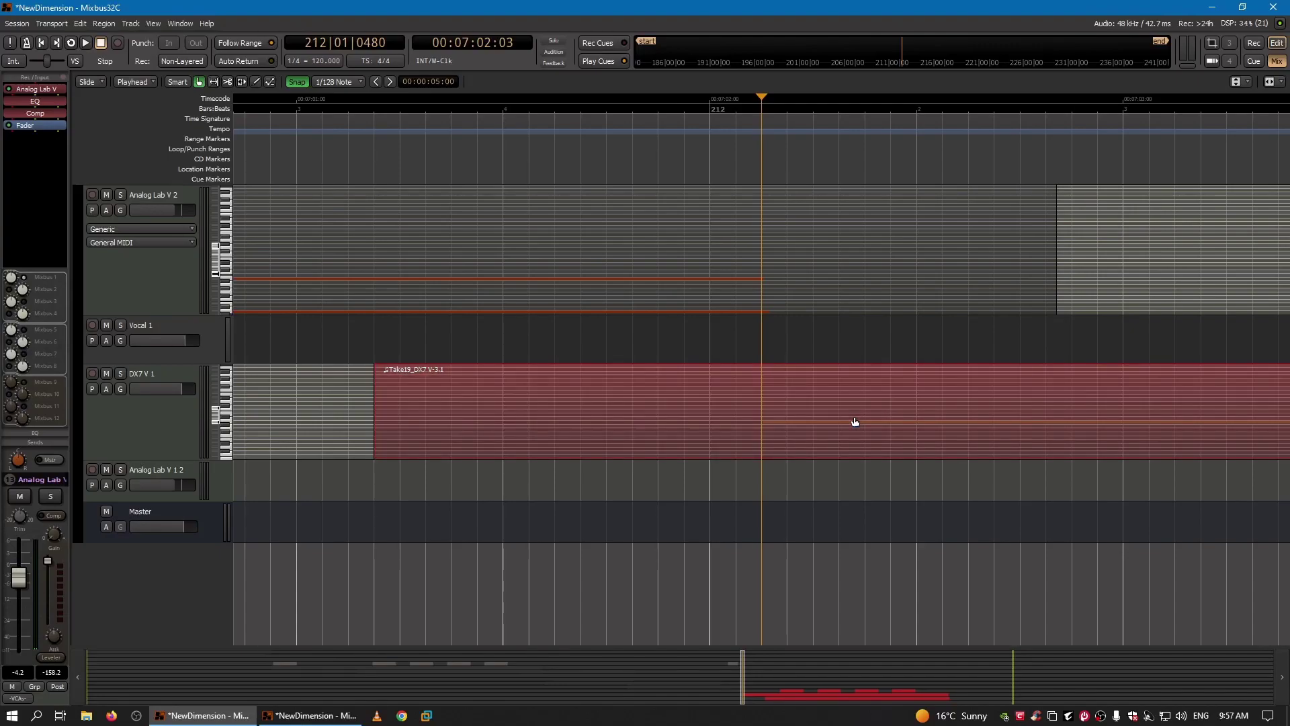
# Play the session from about bar 207 to hear the transition into the shifted regions
pyautogui.press('-')
pyautogui.press('-')
pyautogui.press('-')
pyautogui.press('-')
pyautogui.press('-')
pyautogui.press('-')
pyautogui.press('-')
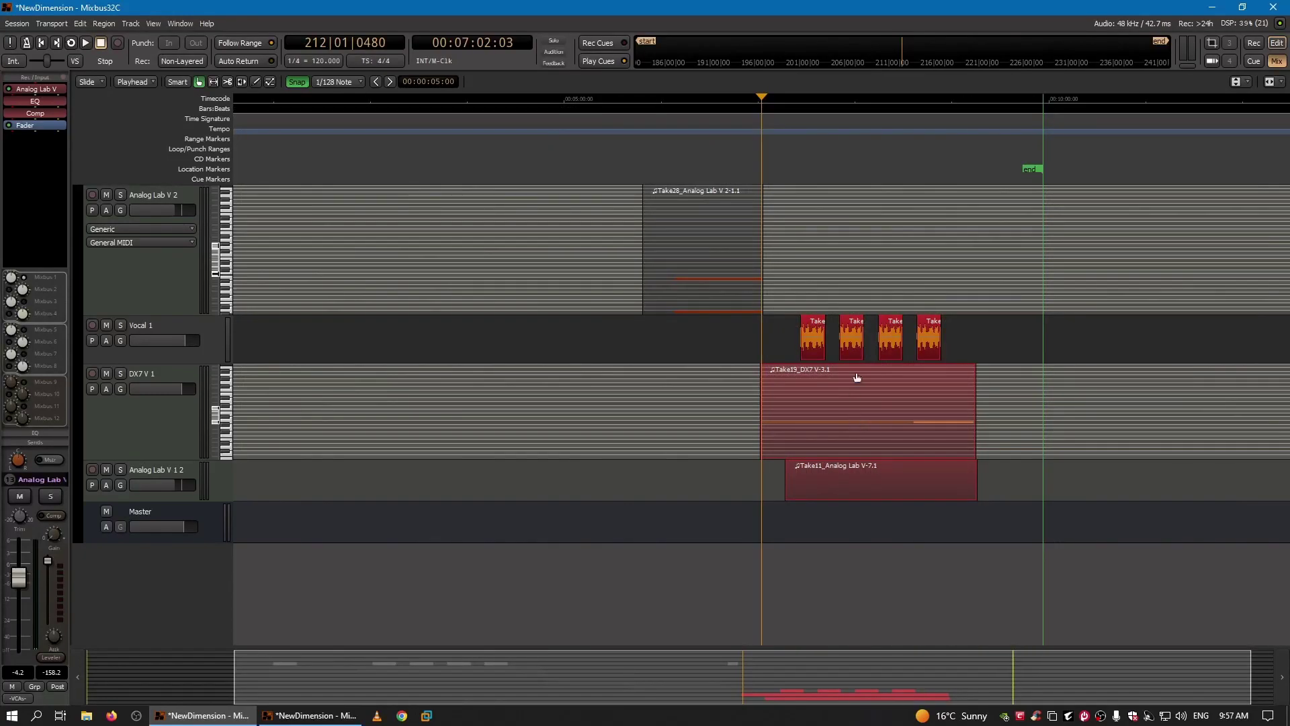
pyautogui.click(740, 103)
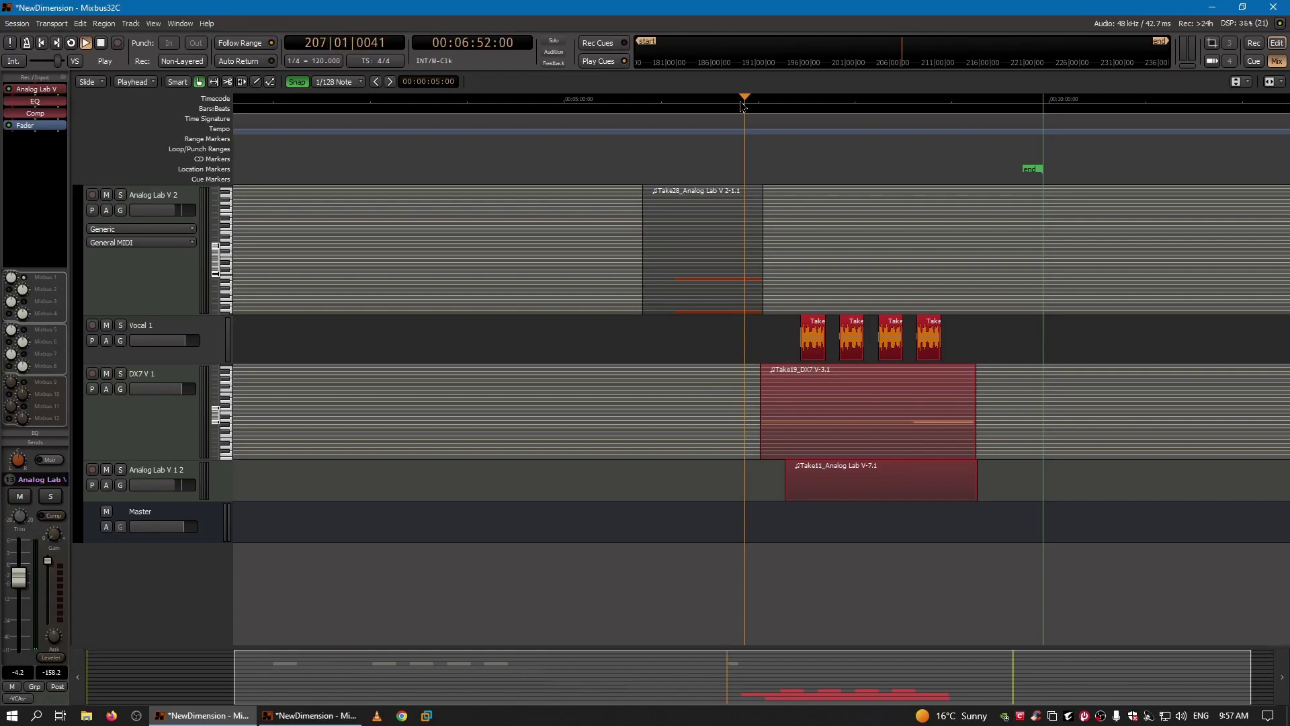
# Follow the playback closely through the ending's Vocal 1, DX7 V 1 and Analog Lab V 1 2 regions up to the end marker
pyautogui.press('=')
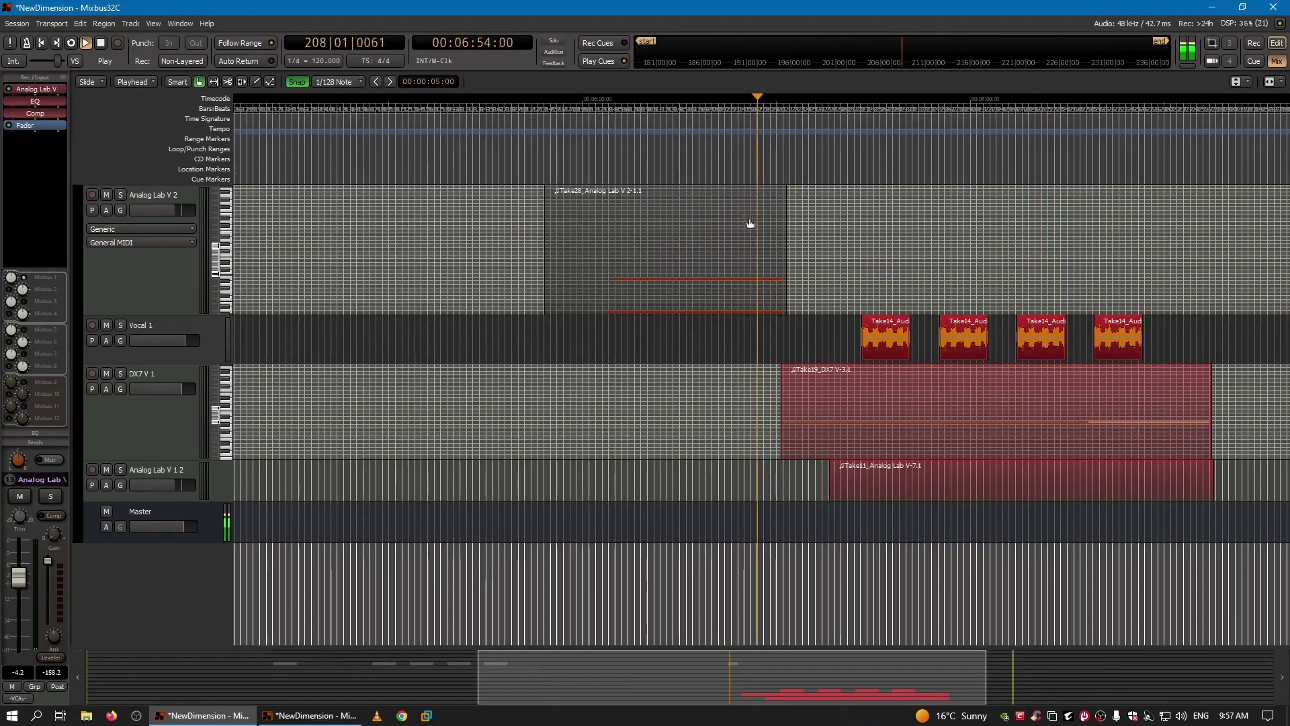
pyautogui.scroll(2, 877, 405)
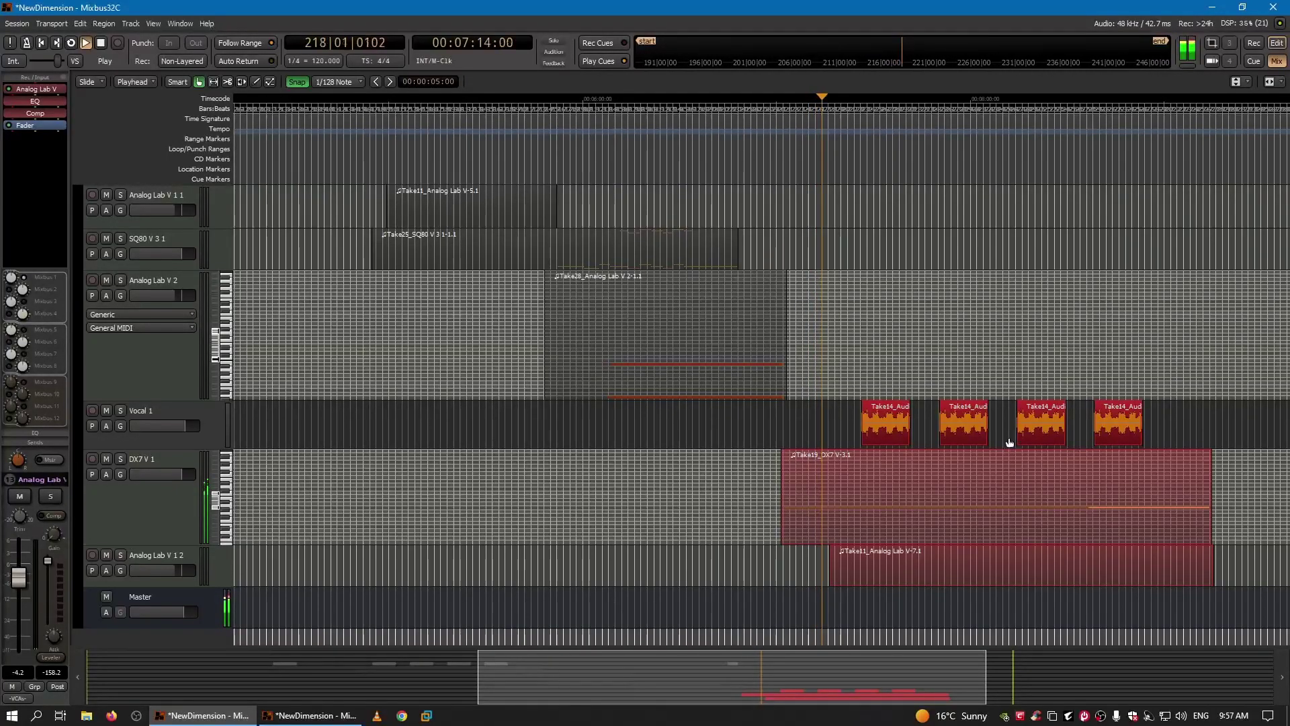
pyautogui.scroll(-2, 1009, 437)
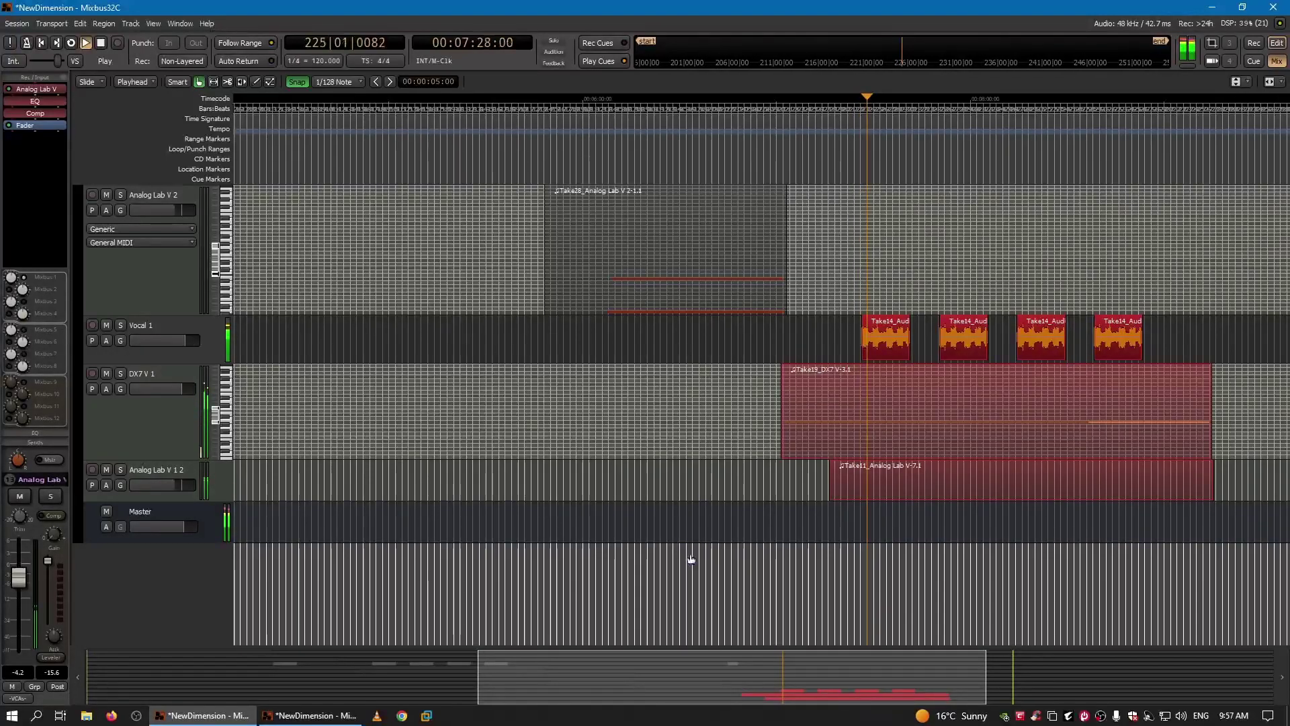
pyautogui.moveTo(664, 665); pyautogui.dragTo(813, 697)
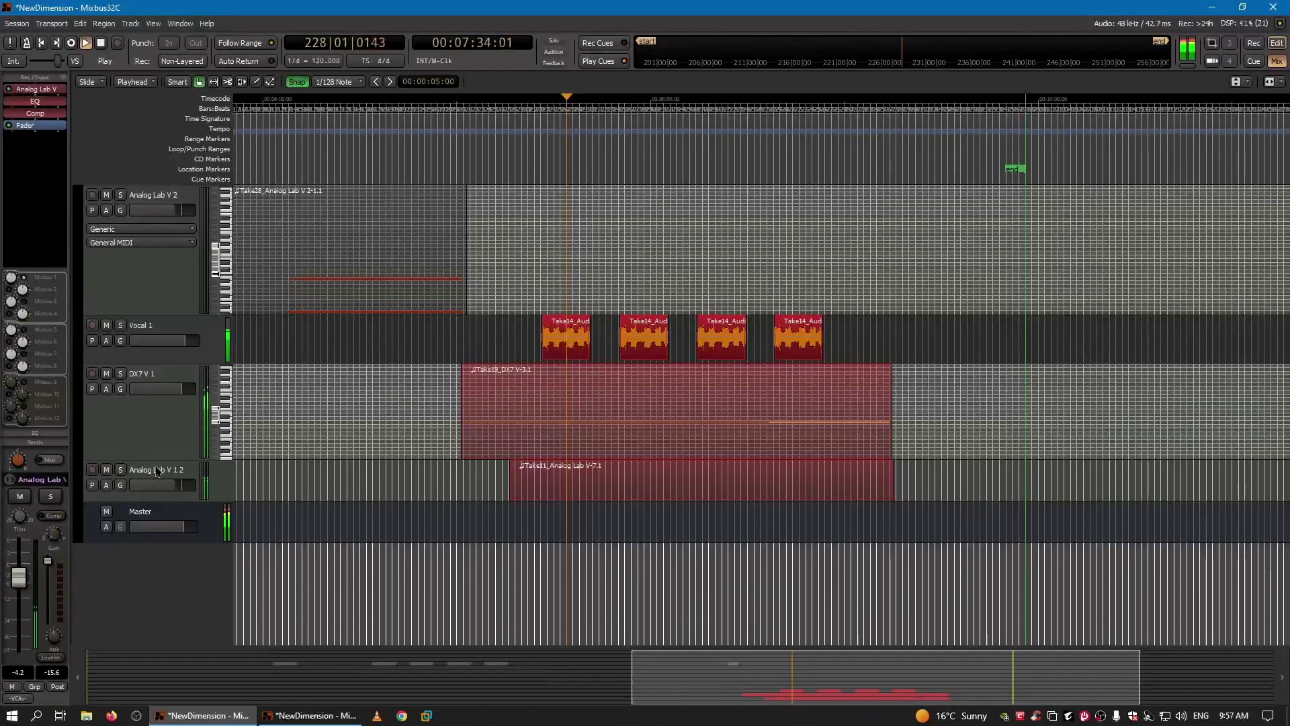
# Reduce the heights of the DX7 V 1 and Analog Lab V 2 tracks, and stop playback around bar 271
pyautogui.moveTo(168, 460); pyautogui.dragTo(172, 411)
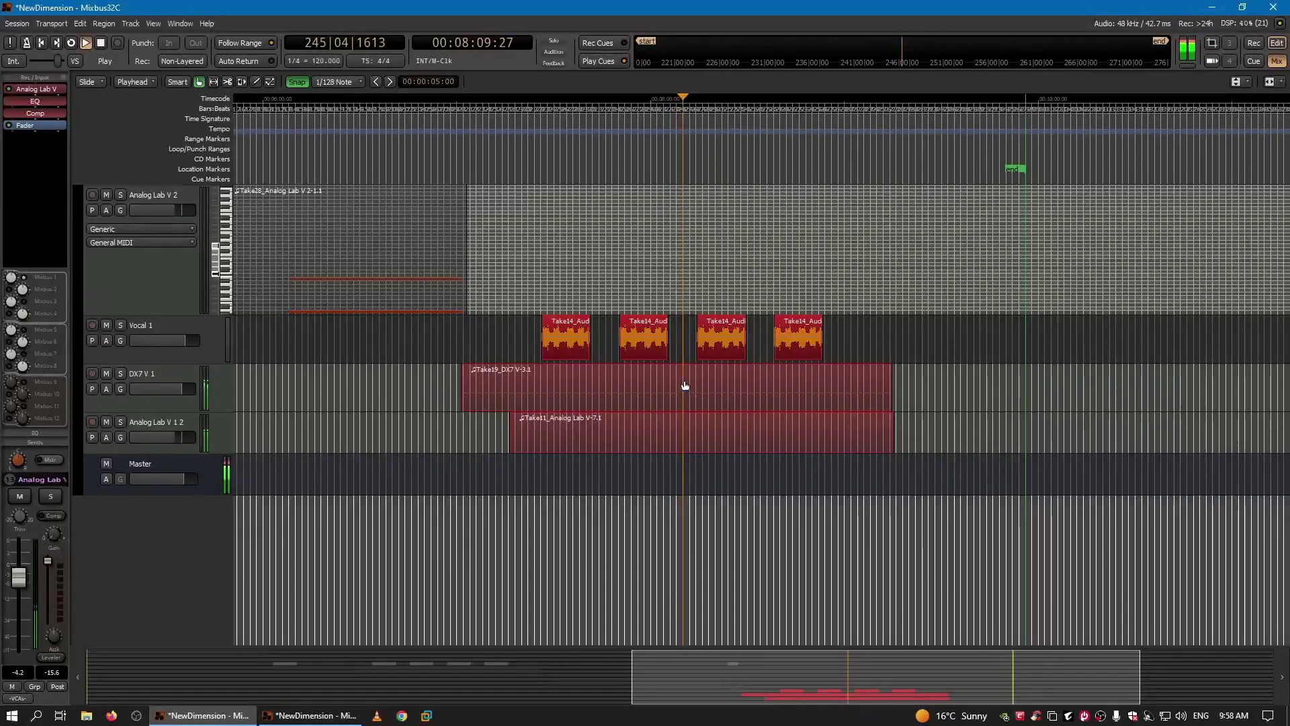
pyautogui.click(315, 716)
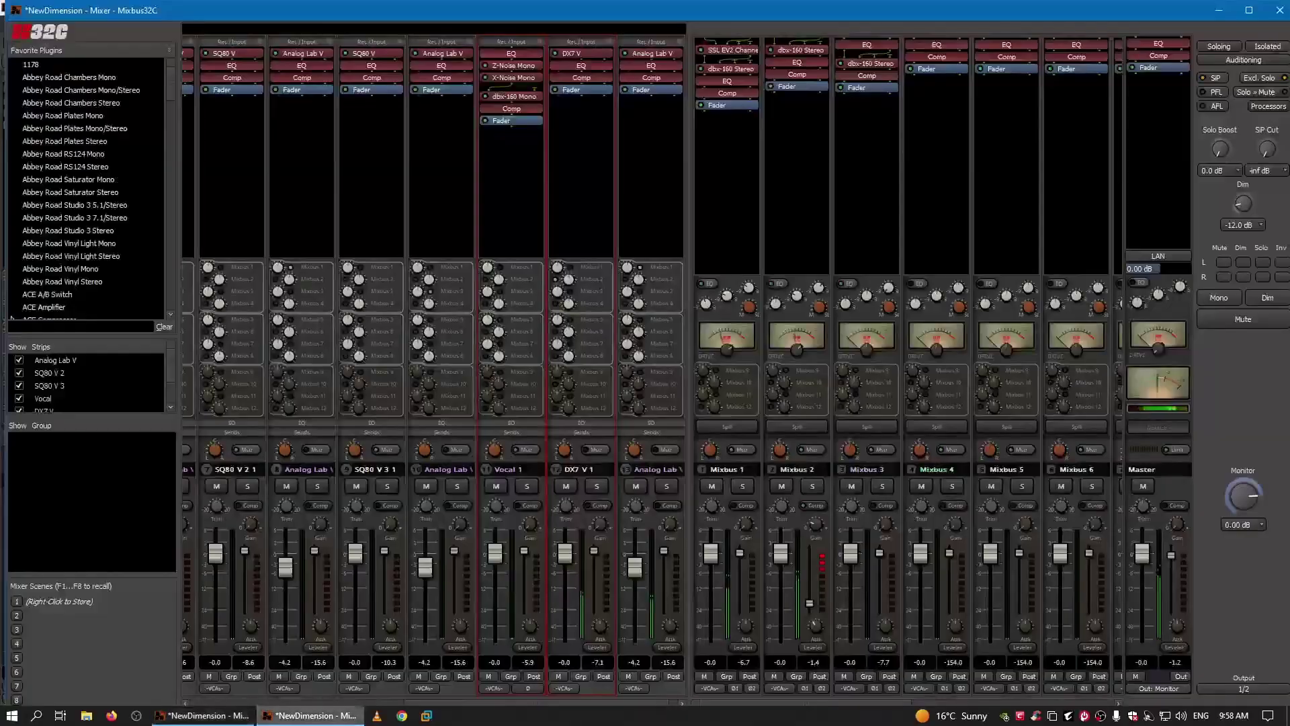
pyautogui.click(201, 716)
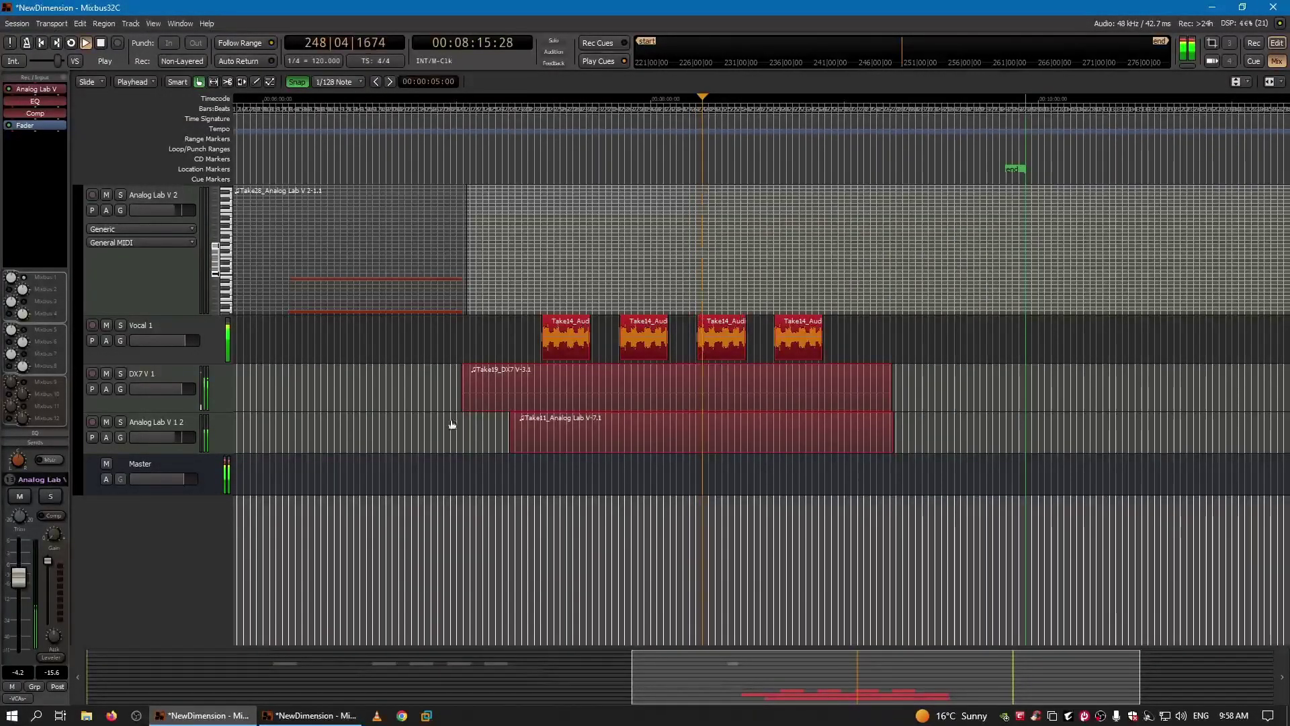
pyautogui.moveTo(164, 314); pyautogui.dragTo(173, 223)
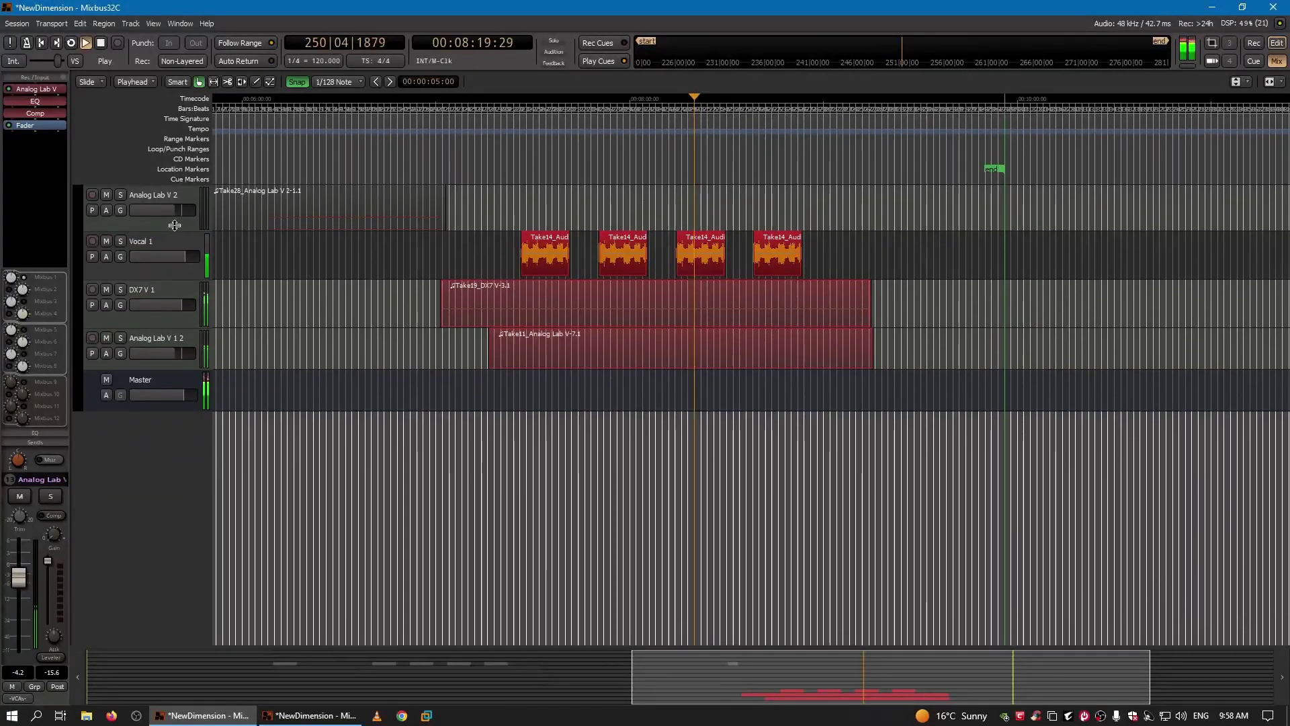
pyautogui.scroll(3, 317, 387)
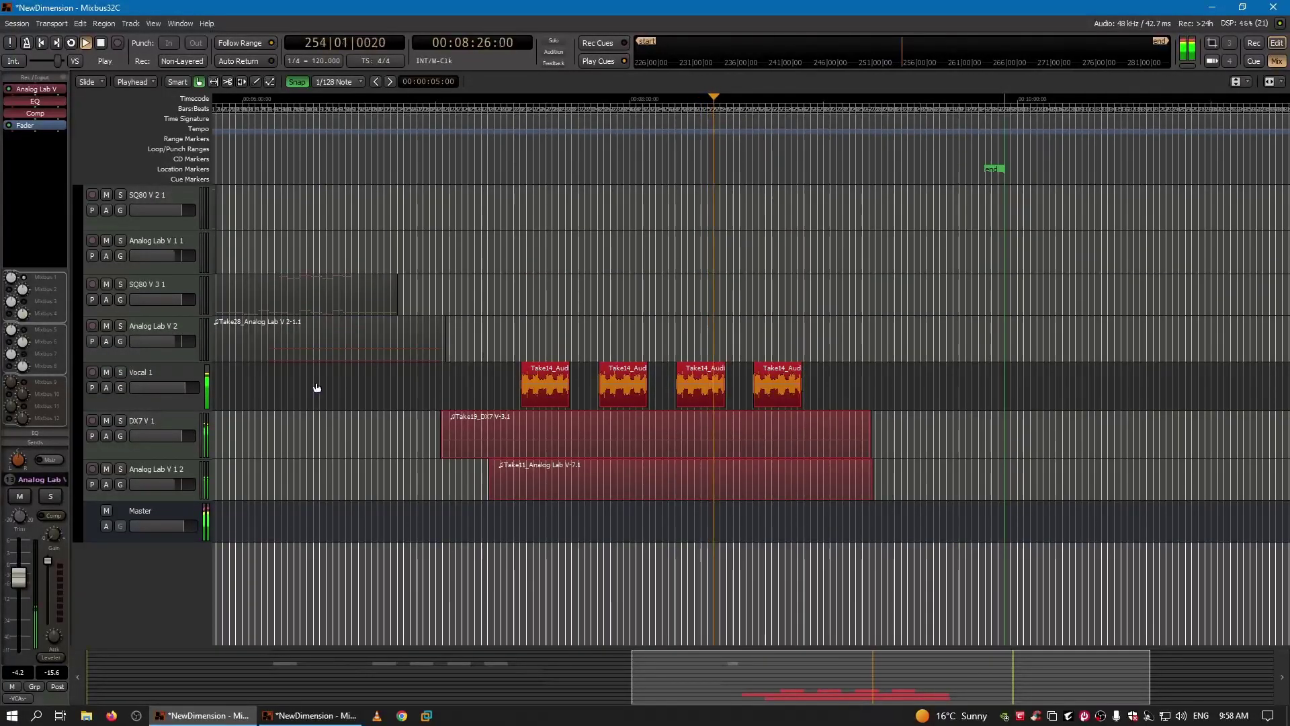
pyautogui.scroll(1, 316, 387)
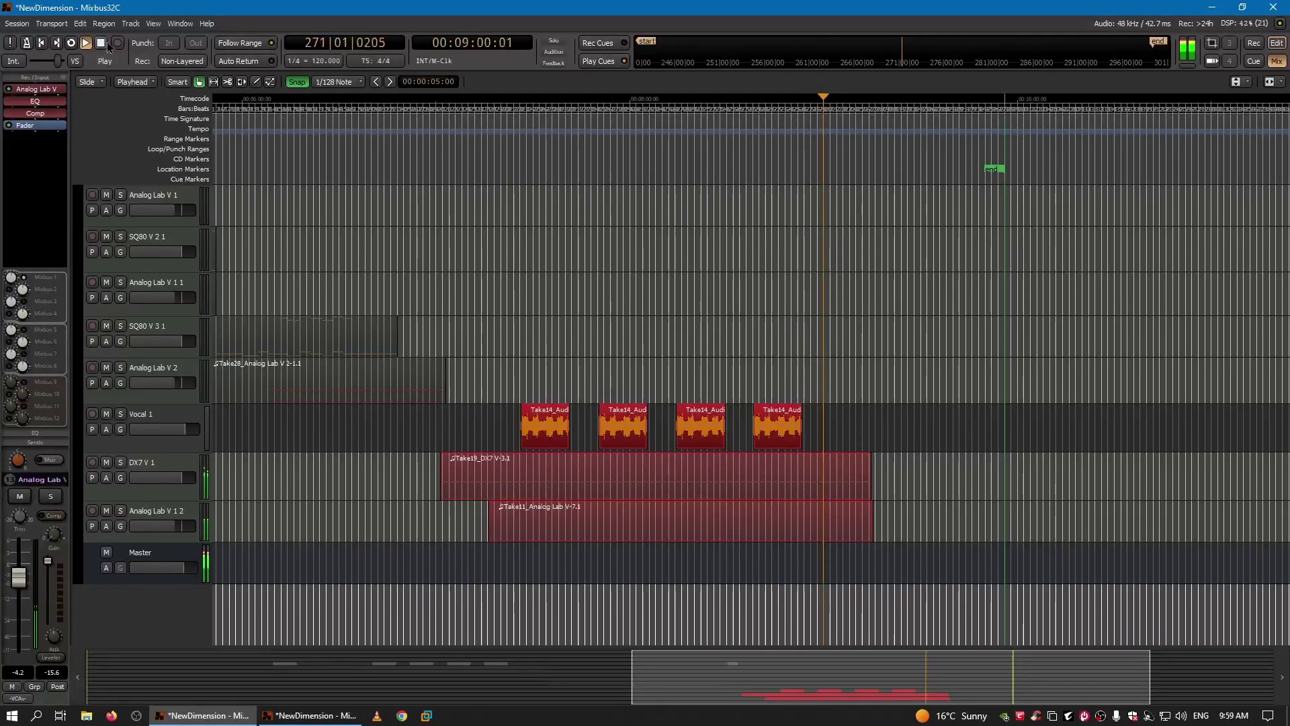
pyautogui.press('space')
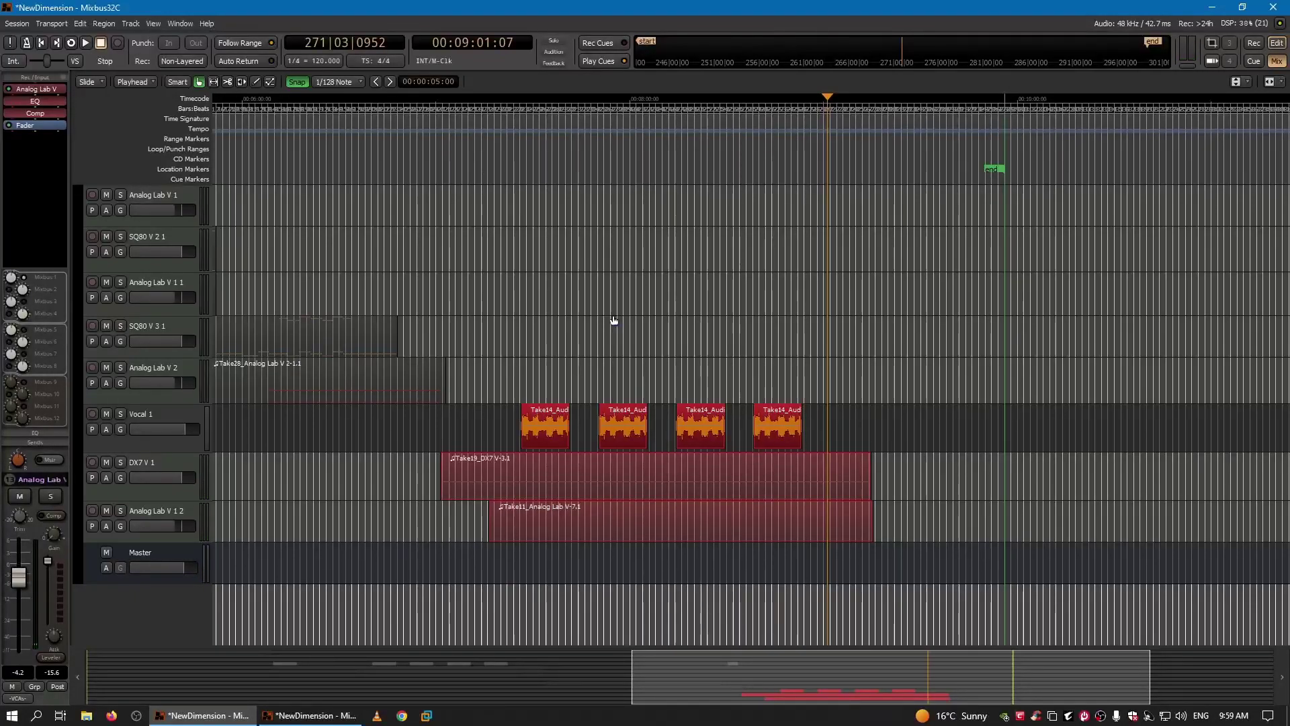
# Copy the dbx-160 Stereo plugin from Mixbus 1 and paste it onto Mixbus 4
pyautogui.click(330, 719)
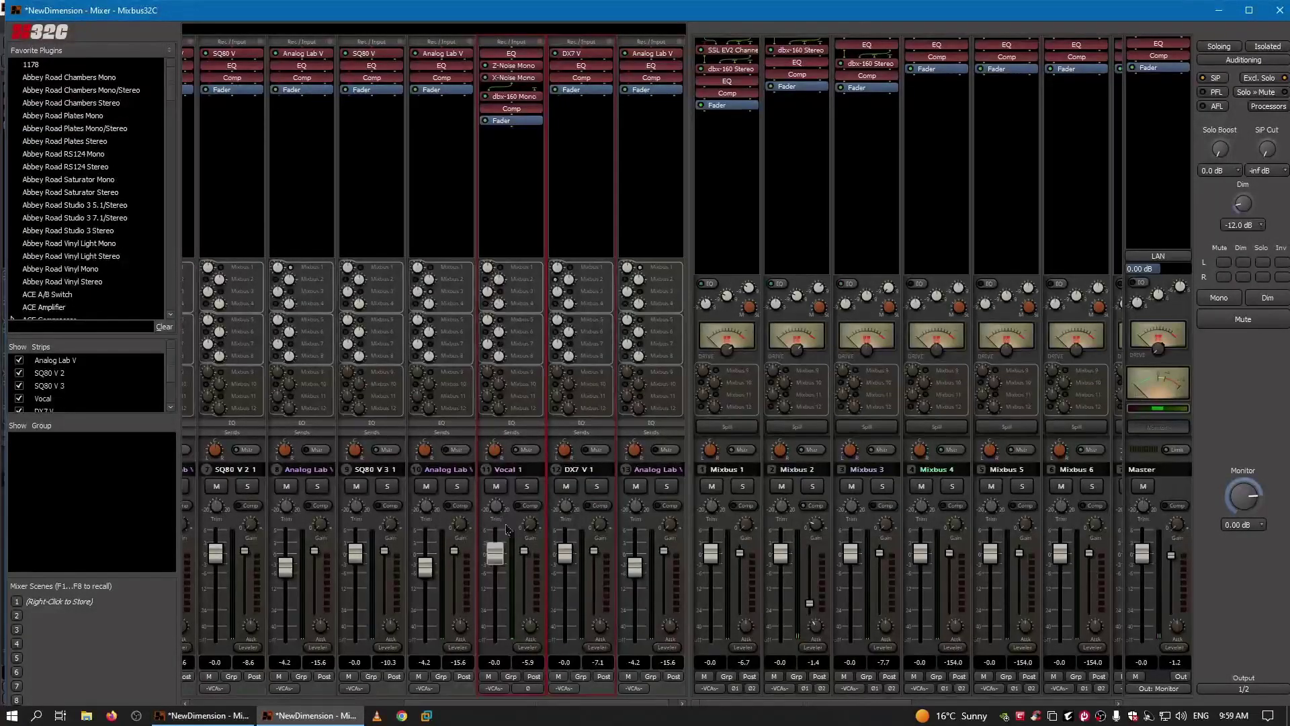
pyautogui.hscroll(1, 600, 705)
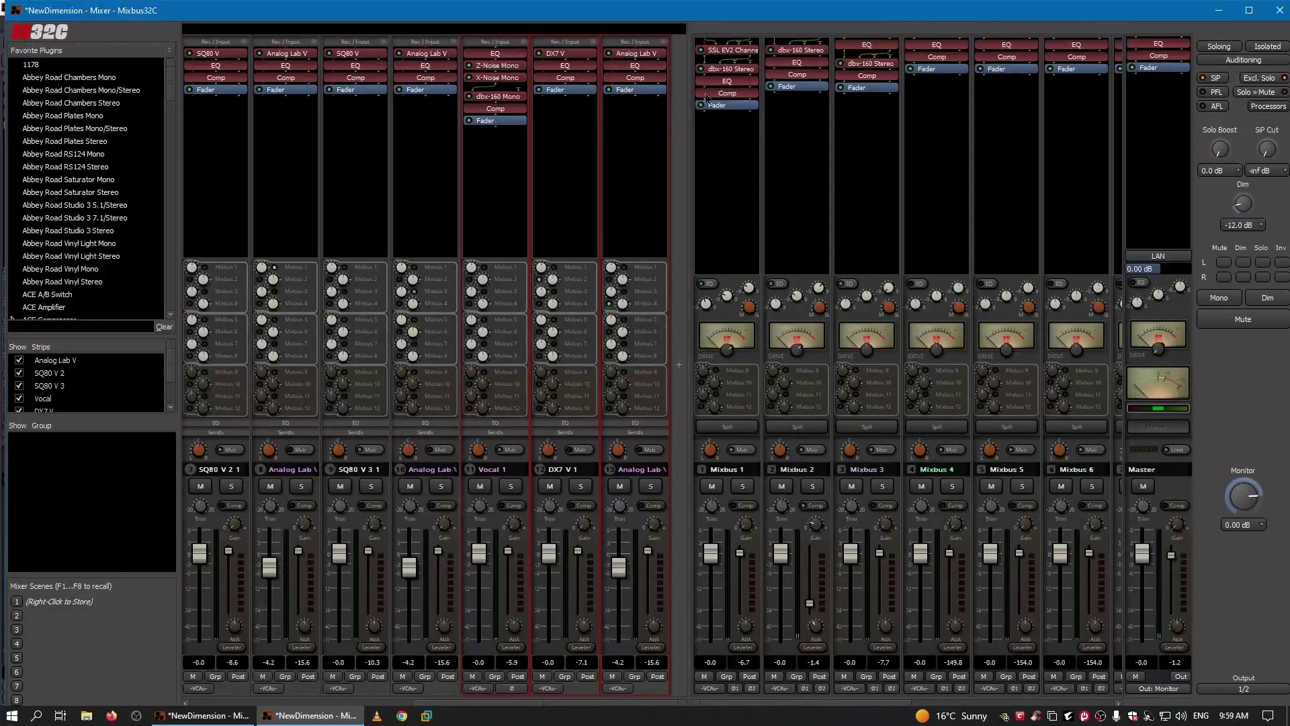
pyautogui.rightClick(737, 74)
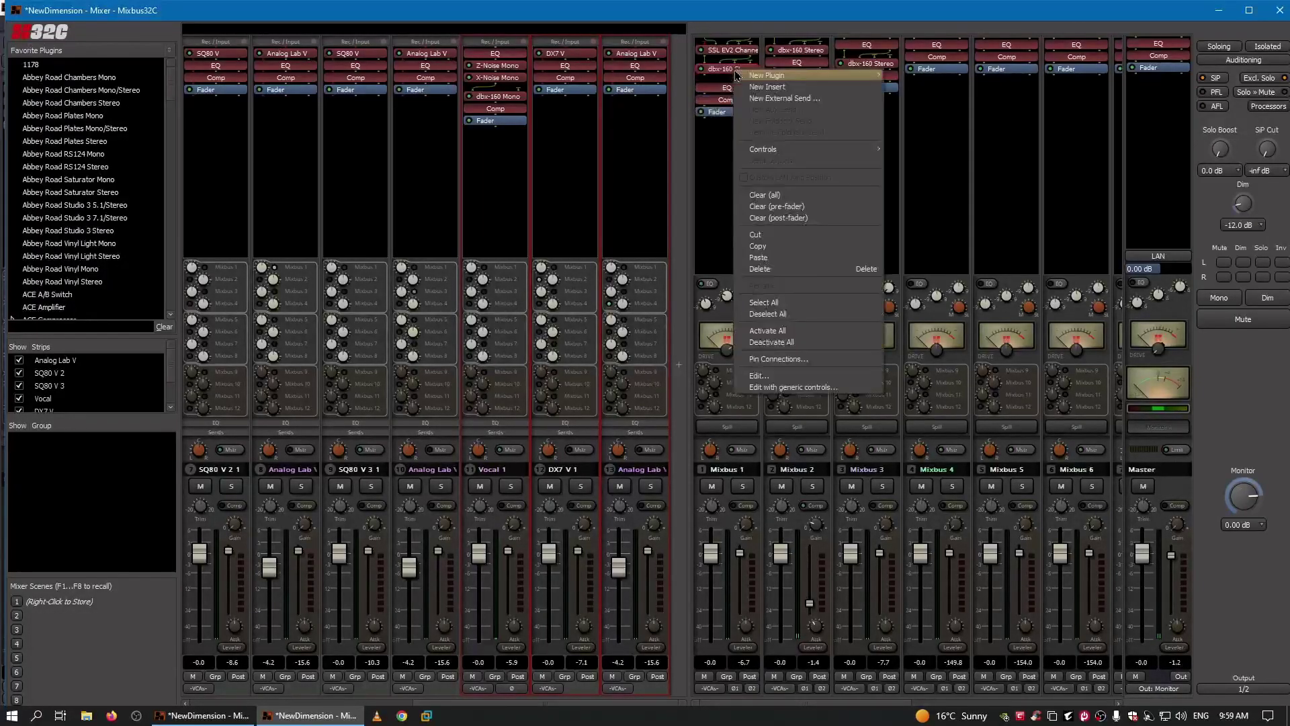
pyautogui.click(763, 252)
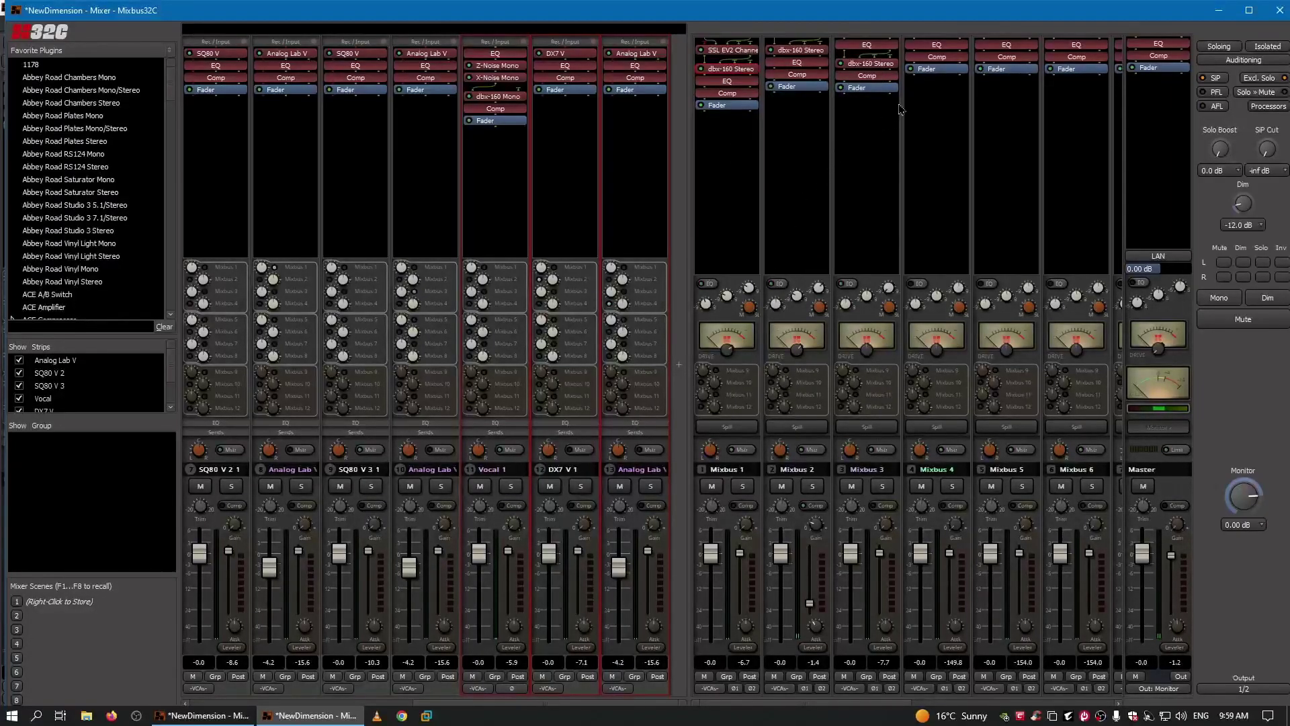
pyautogui.rightClick(939, 57)
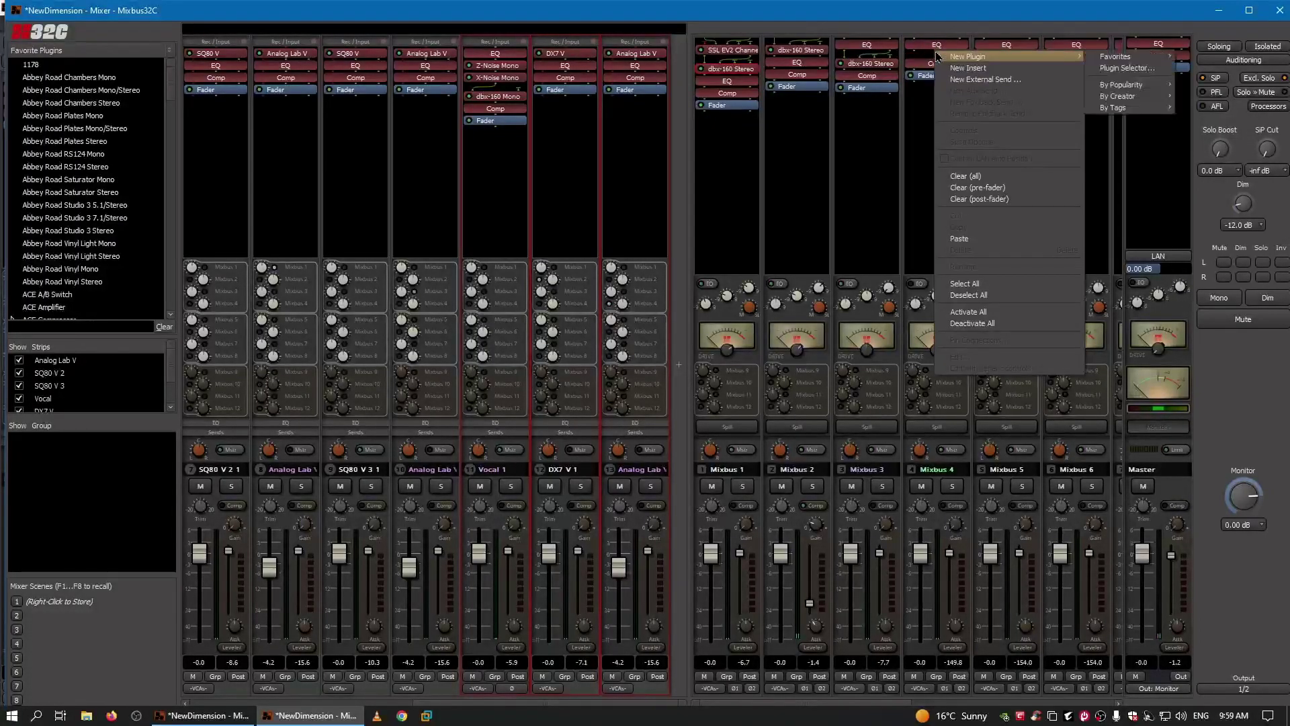
pyautogui.click(967, 232)
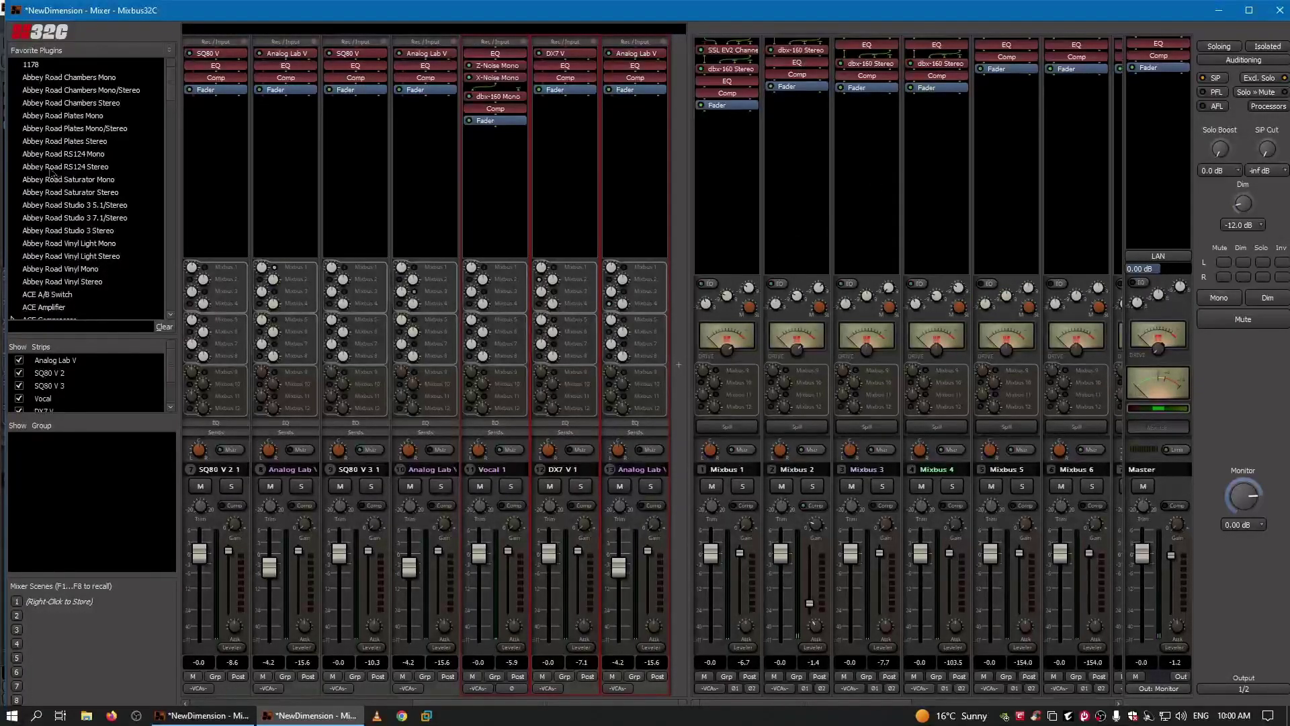
# Add the Abbey Road Chambers Stereo plugin to Mixbus 4 directly after its dbx-160 Stereo and return to the editor
pyautogui.click(65, 106)
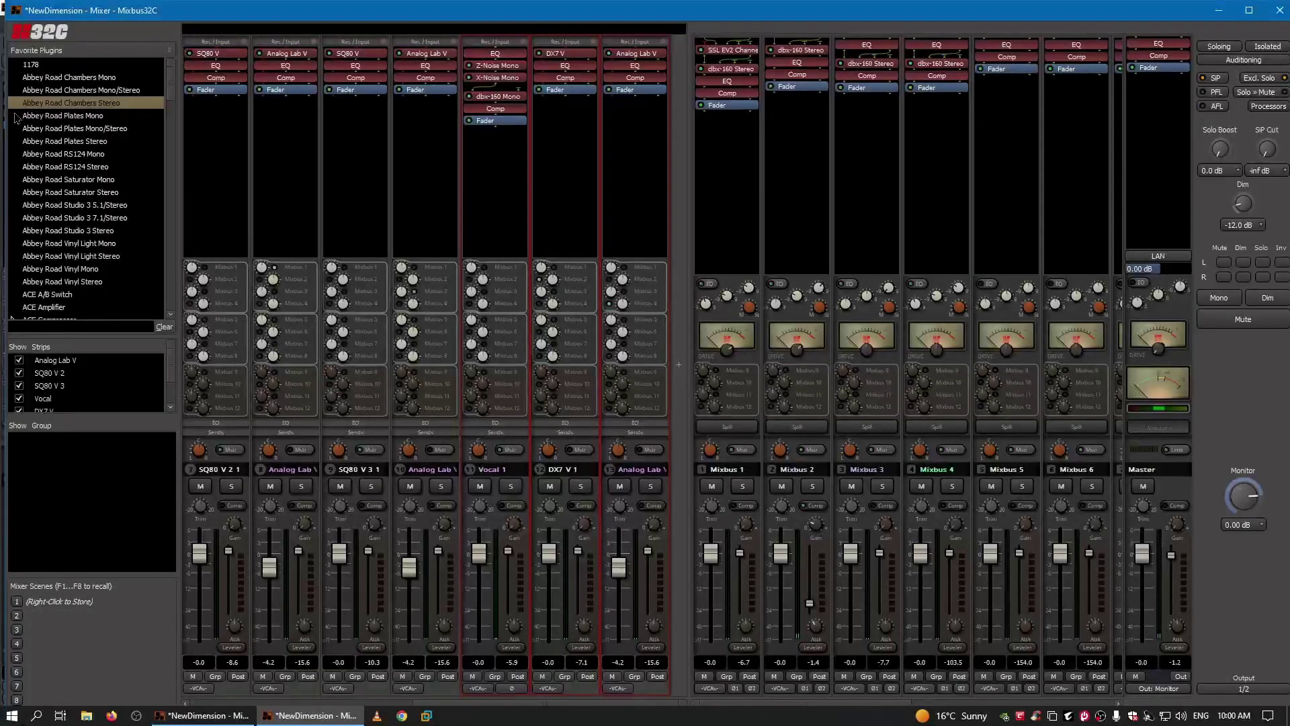
pyautogui.moveTo(48, 106); pyautogui.dragTo(954, 78)
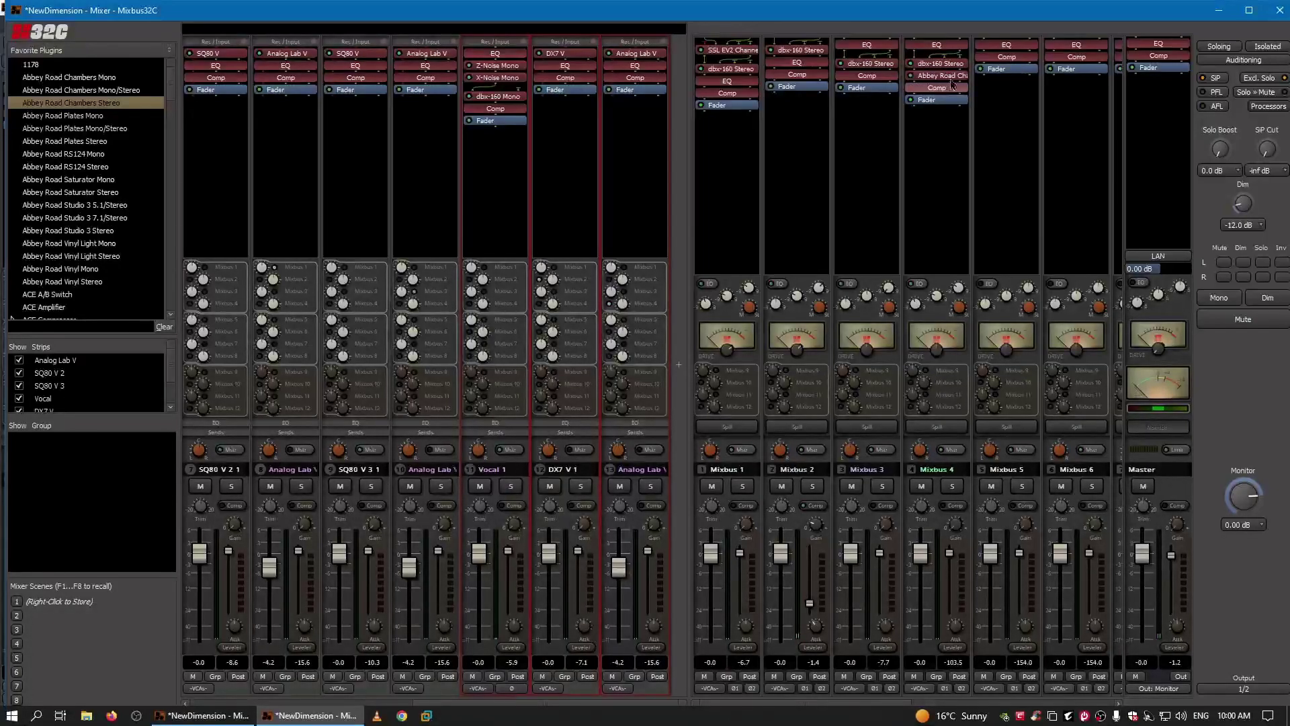
pyautogui.hotkey('alt', 'm')
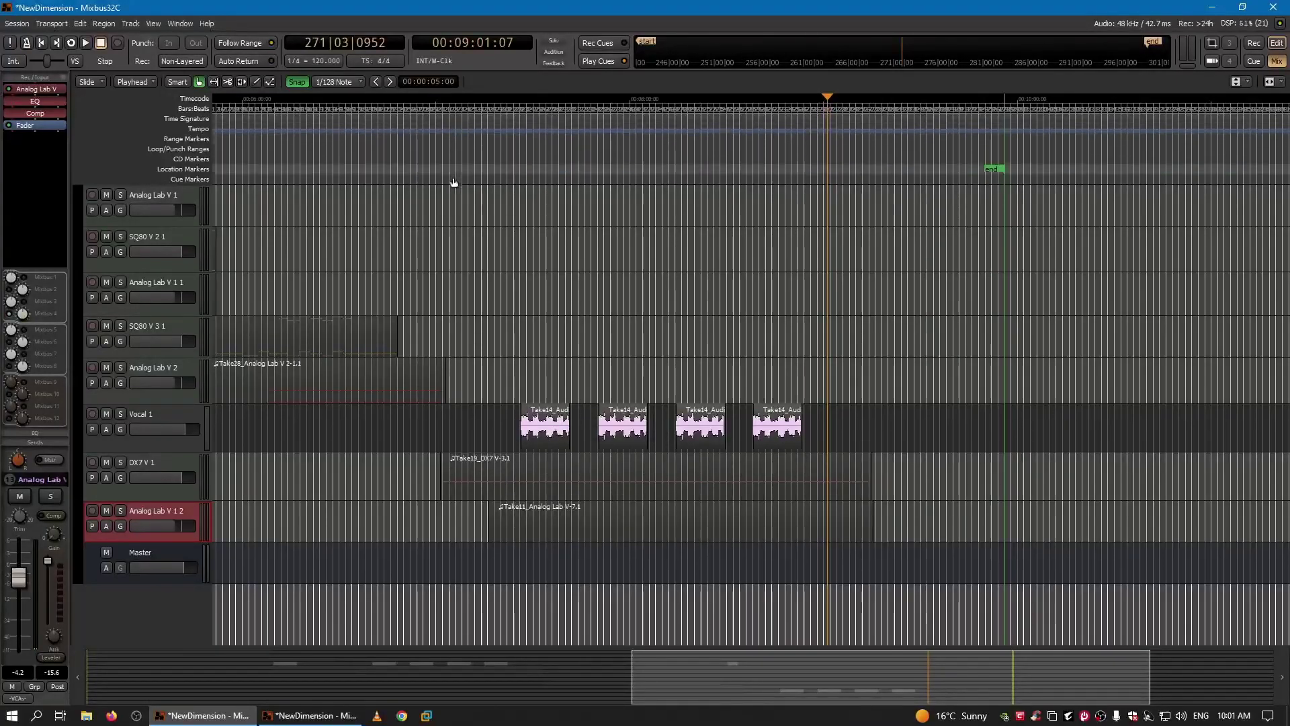
# Play the session from shortly before the first Vocal 1 region and check the dbx-160 Stereo plugin on Mixbus 4
pyautogui.click(508, 105)
pyautogui.moveTo(507, 105); pyautogui.dragTo(491, 105)
pyautogui.press('space')
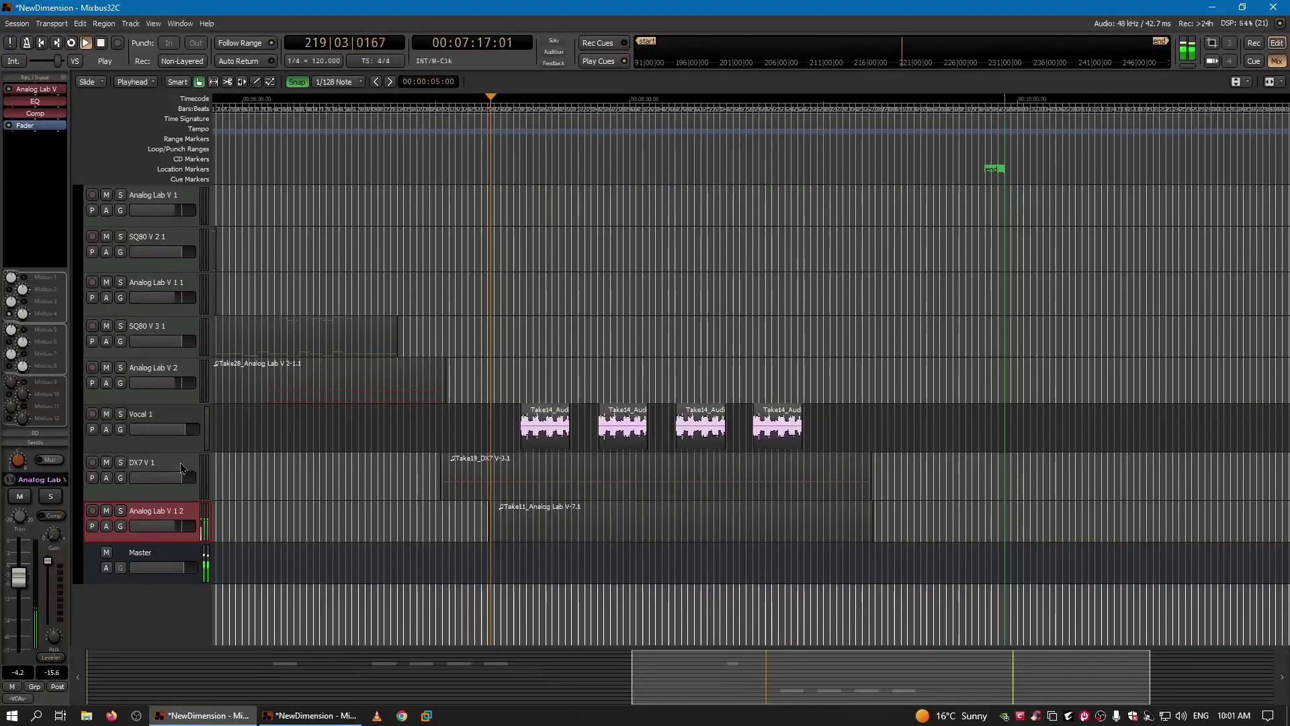
pyautogui.click(309, 715)
pyautogui.doubleClick(937, 63)
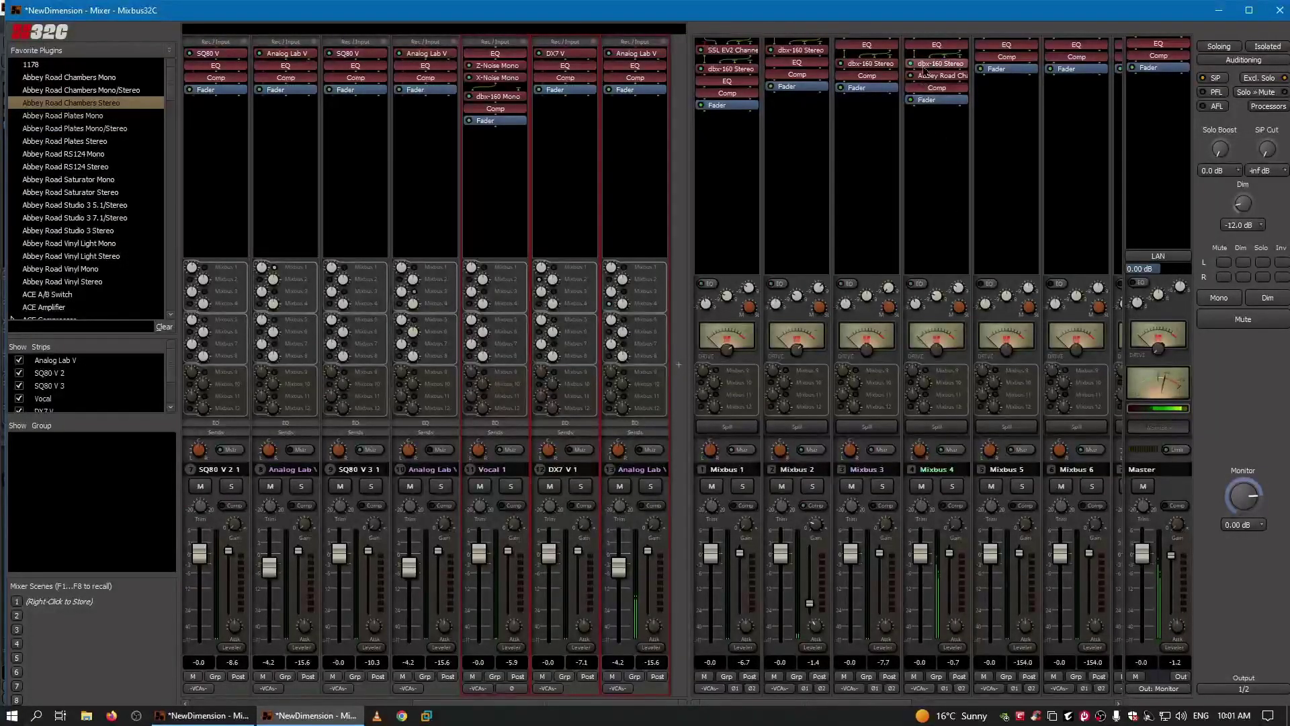
pyautogui.click(1119, 8)
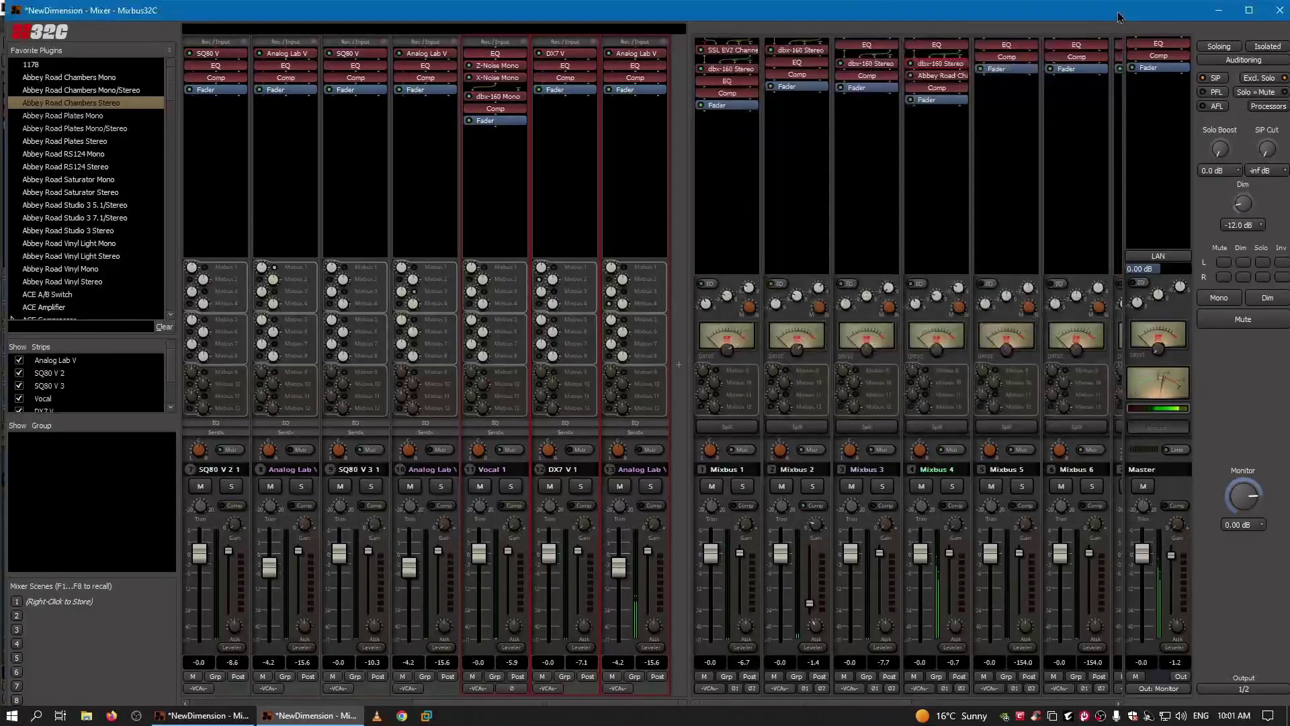
# In Mixbus 4's Abbey Road Chambers, switch off S.T.E.E.D. and audition the Mirror and Stone reverb types before restoring Chamber 2
pyautogui.doubleClick(940, 81)
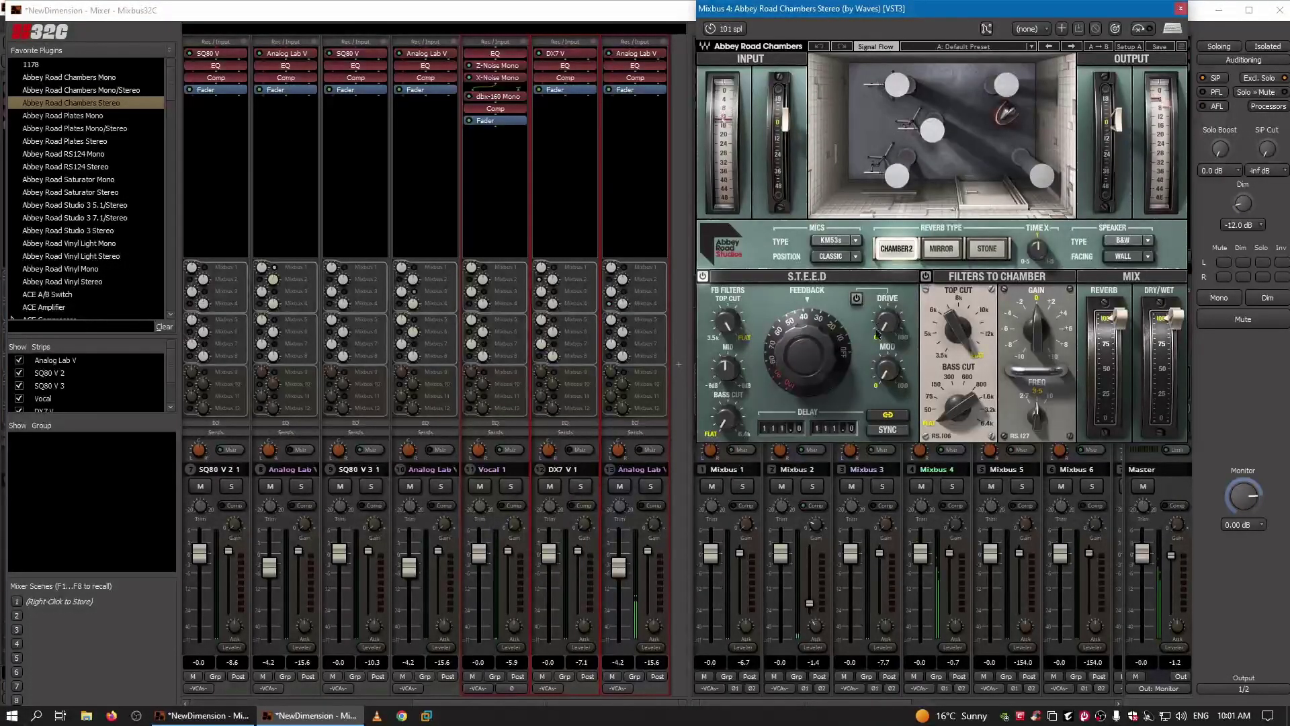
pyautogui.click(703, 277)
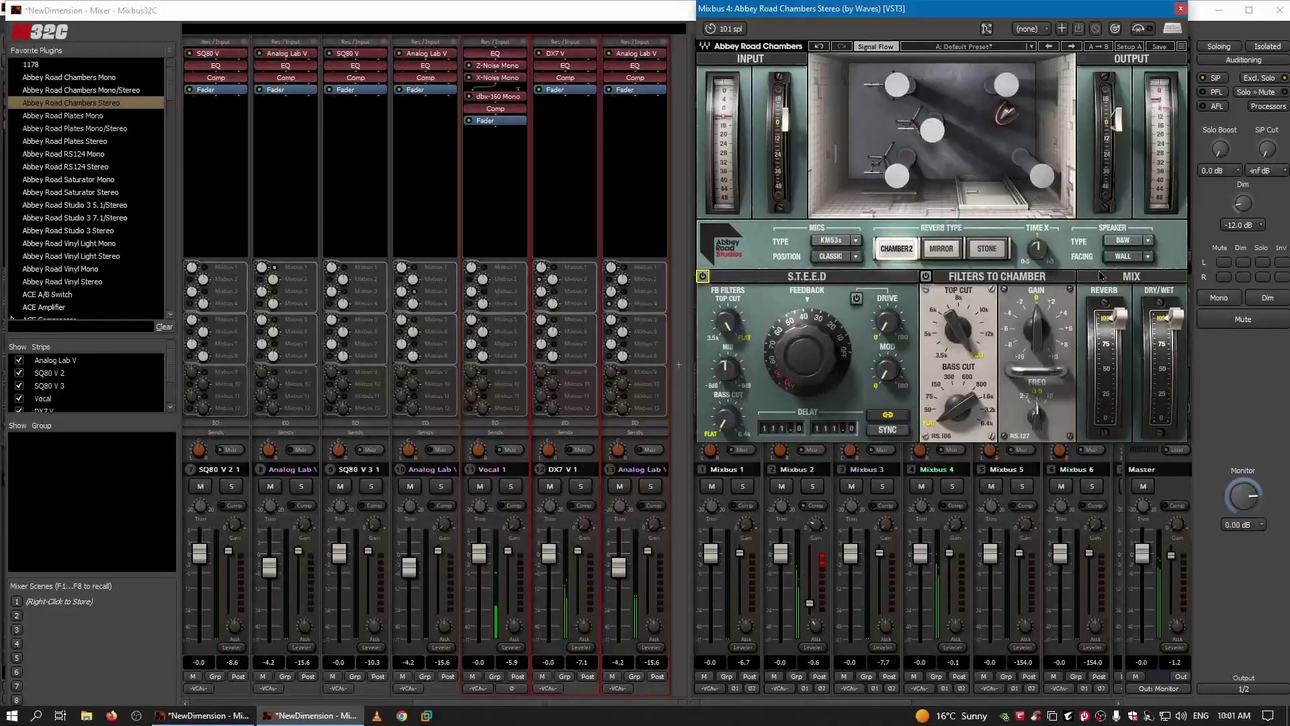
pyautogui.click(942, 254)
pyautogui.click(989, 251)
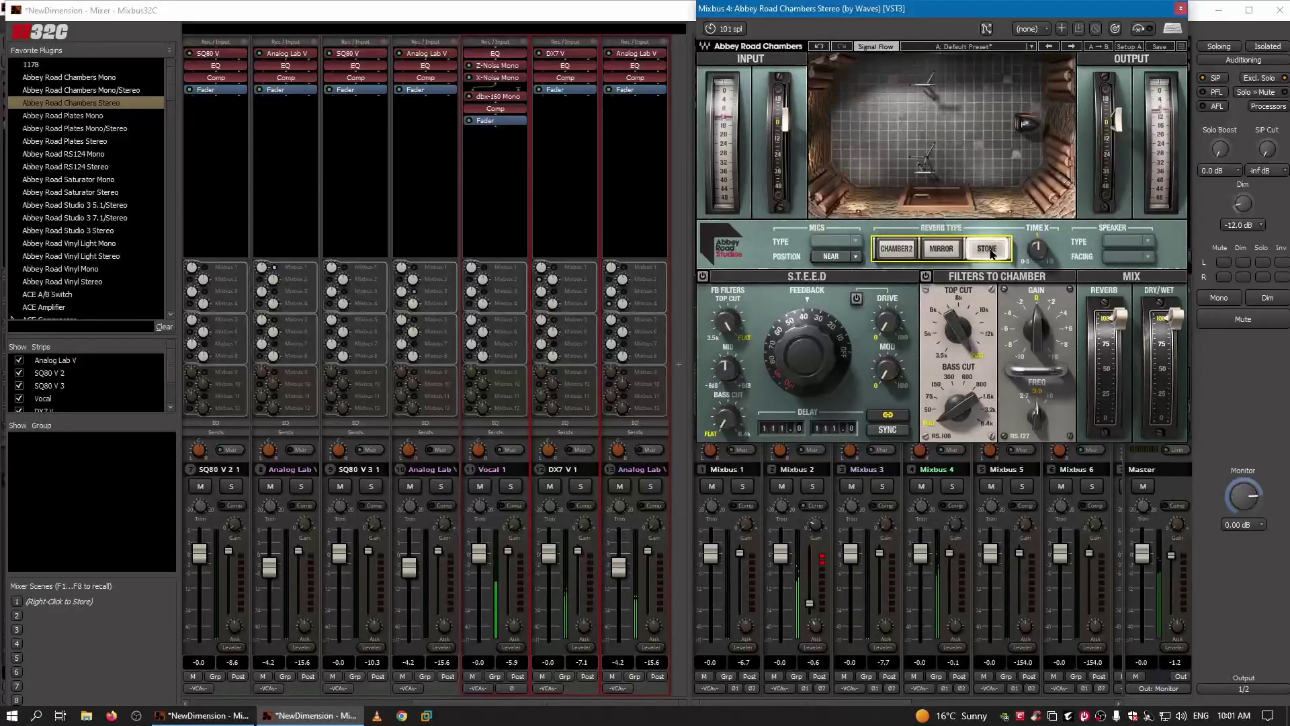
pyautogui.click(958, 252)
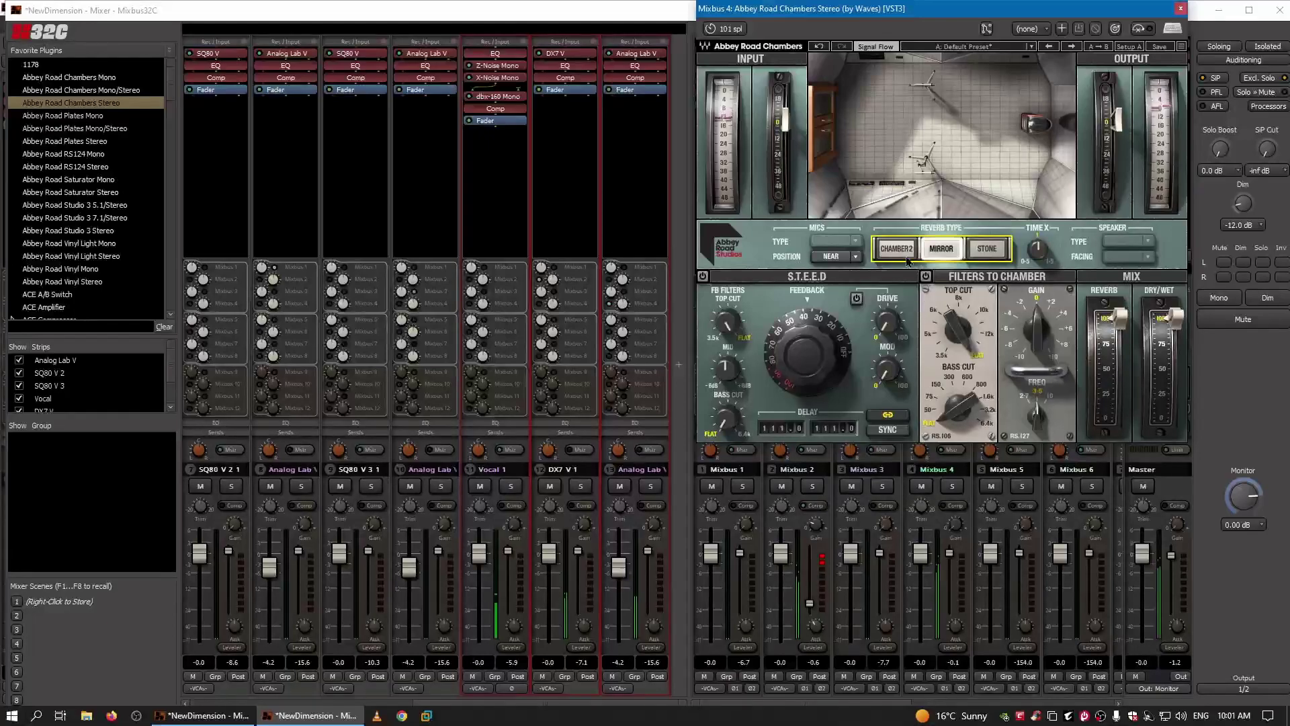
pyautogui.click(907, 257)
# Set the Abbey Road Chambers Dry/Wet mix to 46% and its Reverb level to slightly below 75, and close the plugin
pyautogui.moveTo(1121, 318); pyautogui.dragTo(1121, 364)
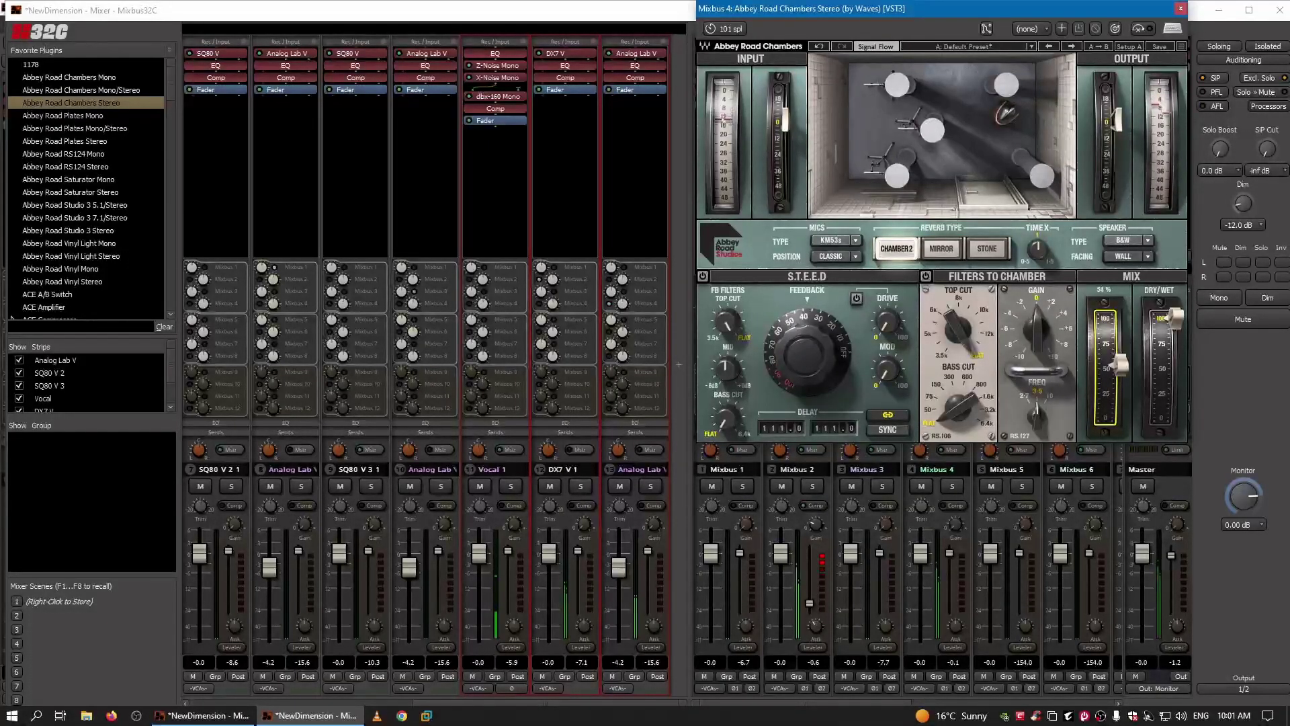
pyautogui.moveTo(1176, 318); pyautogui.dragTo(1176, 373)
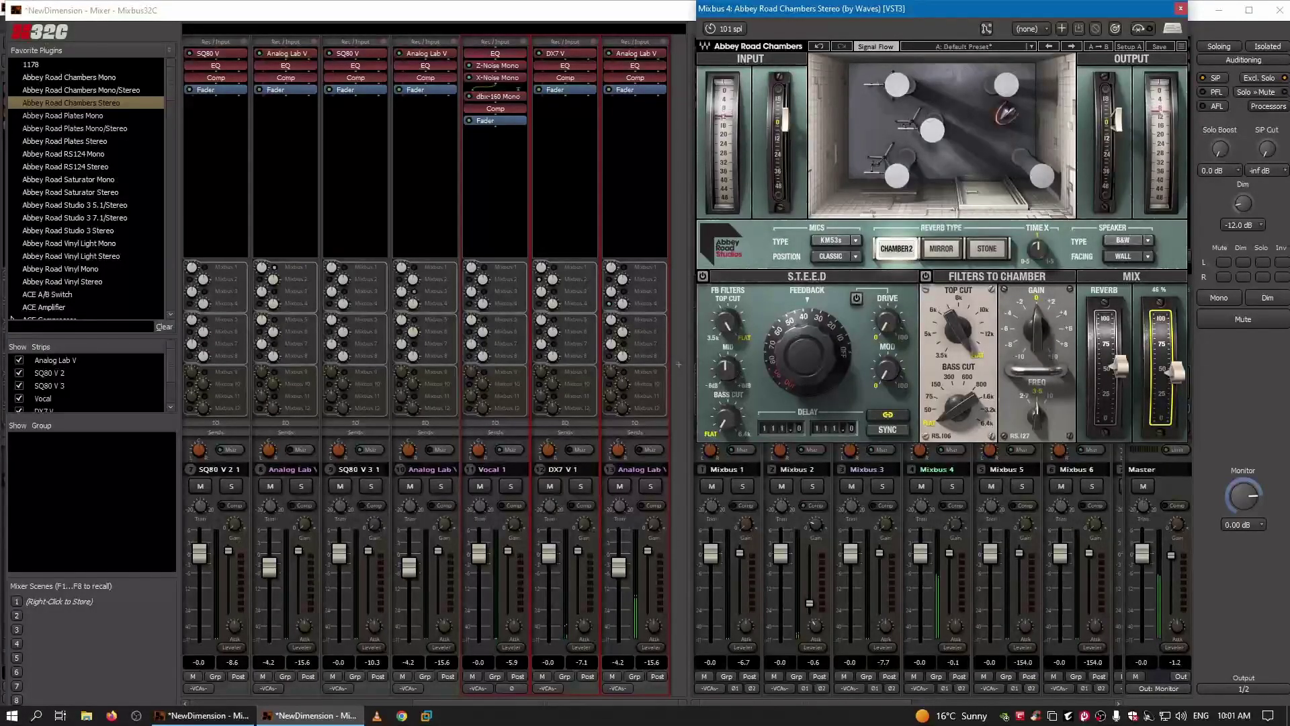
pyautogui.moveTo(1118, 366); pyautogui.dragTo(1119, 351)
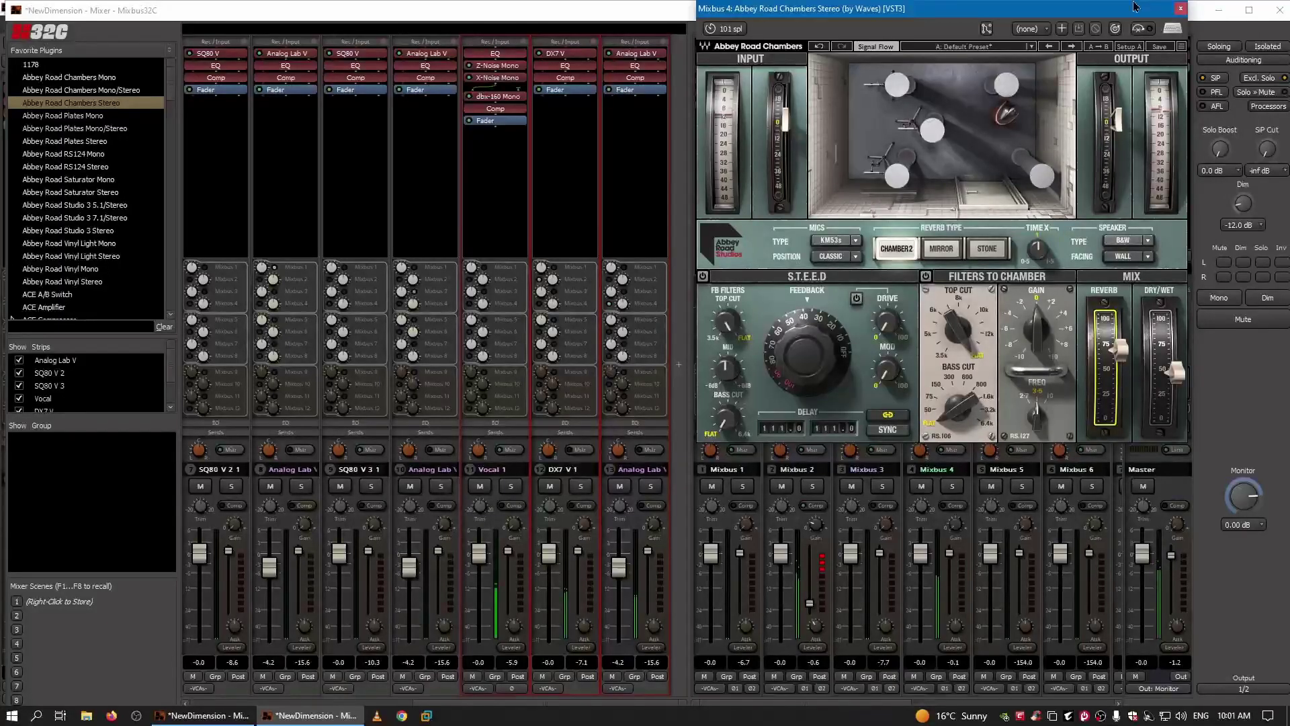
pyautogui.click(1182, 9)
# Replay the session from about bar 206 to hear the transition into the DX7 V 1 region, and bring up the mixer during playback
pyautogui.click(201, 715)
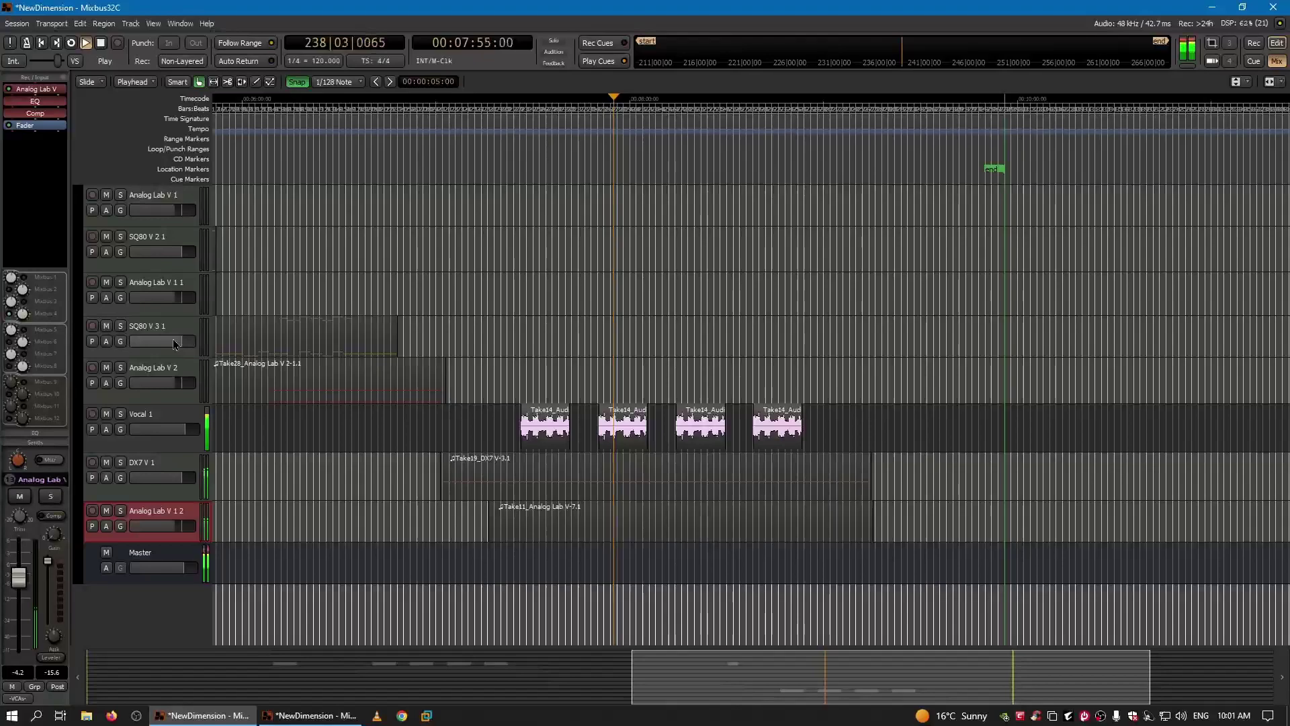
pyautogui.click(449, 113)
pyautogui.press('space')
pyautogui.click(405, 110)
pyautogui.press('space')
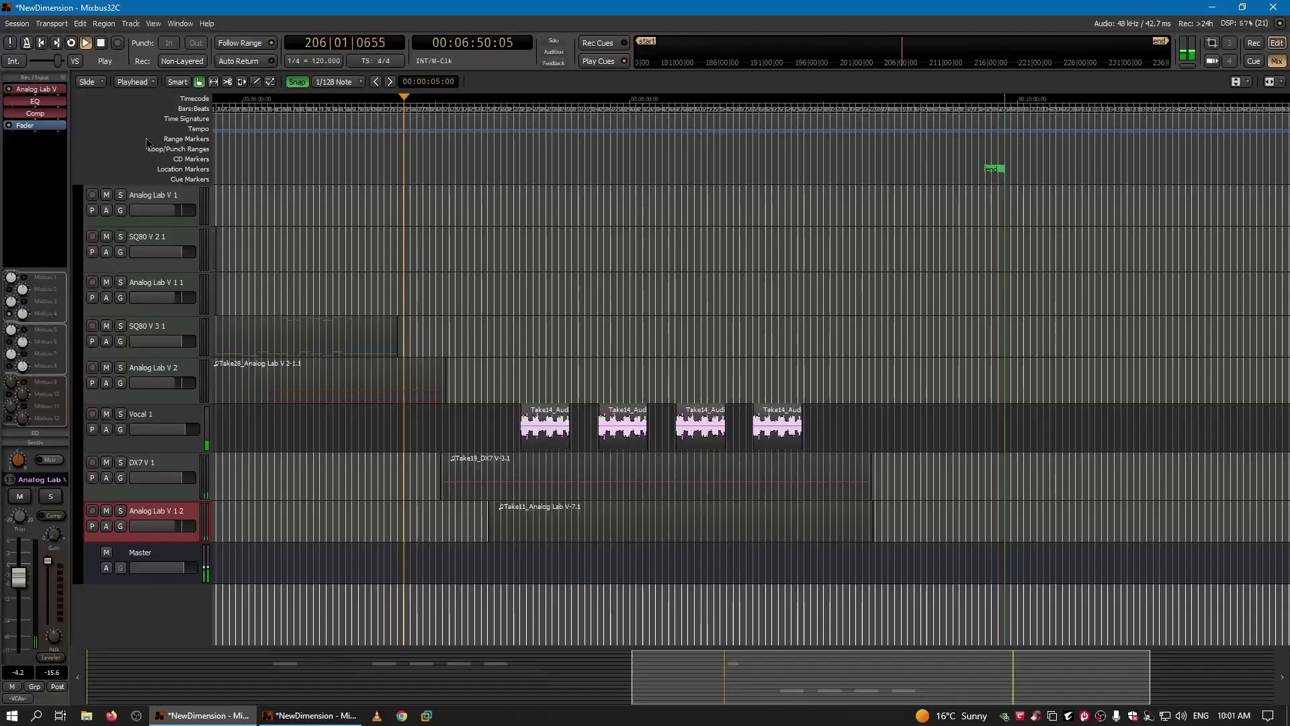
pyautogui.click(101, 44)
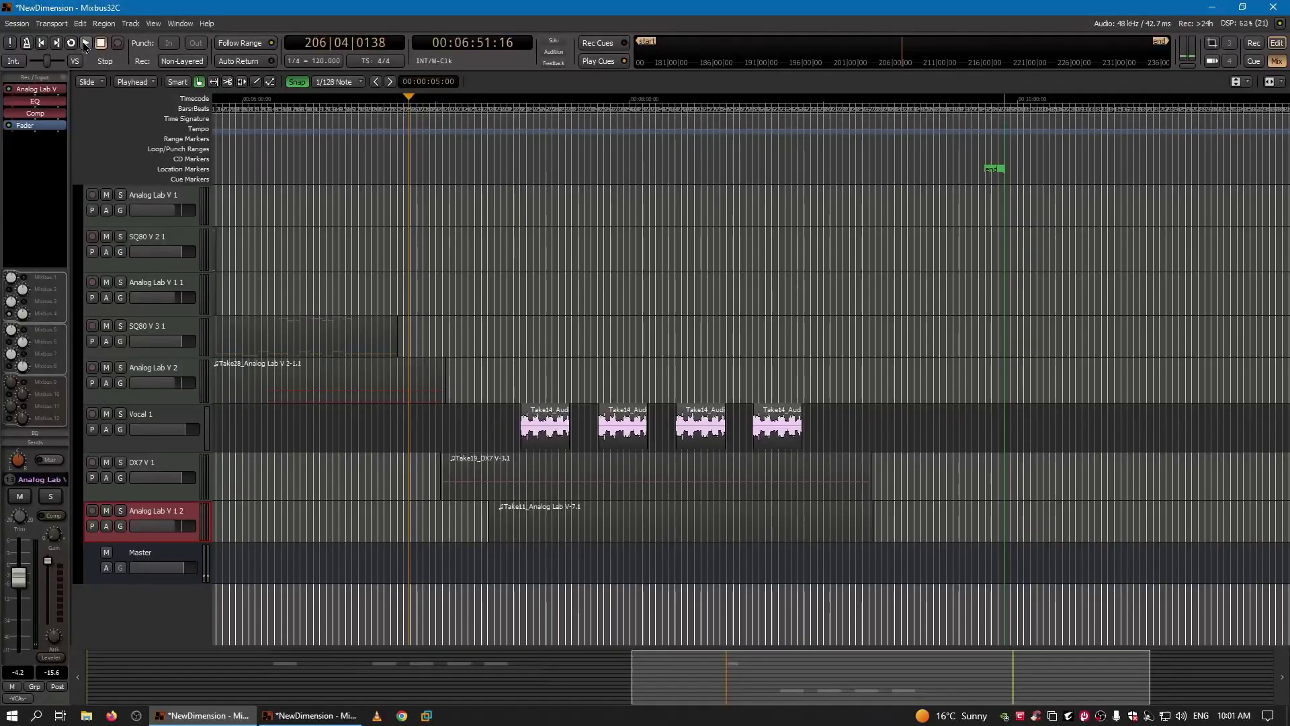
pyautogui.click(85, 43)
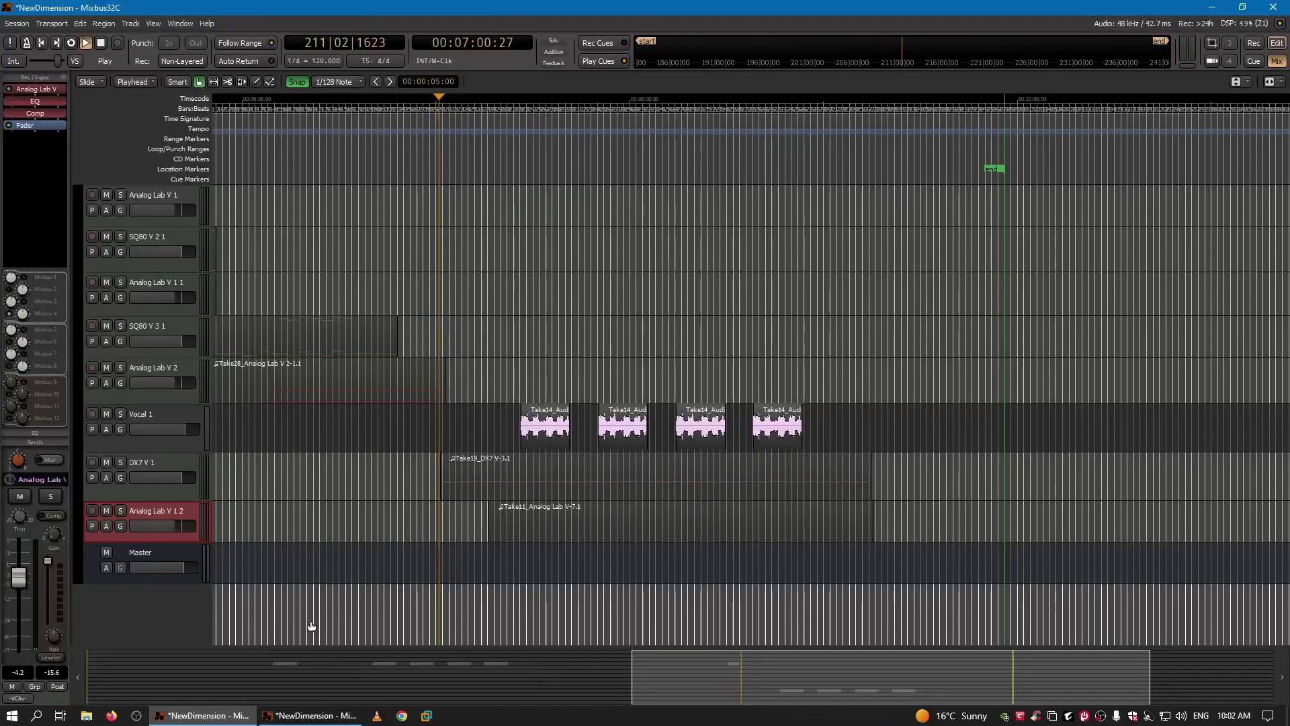
pyautogui.click(311, 715)
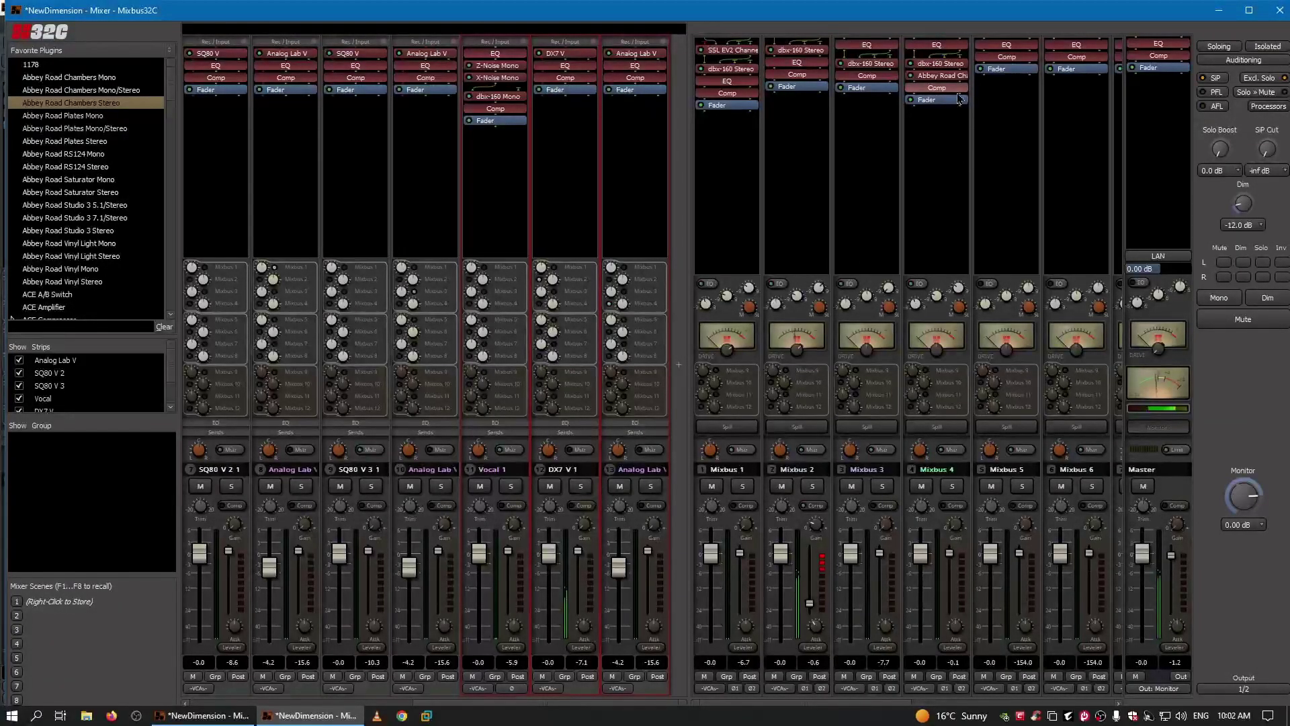
# Switch Mixbus 4's Abbey Road Chambers to the Stone reverb type, lower the Reverb level to just above 50, raise Dry/Wet, and close the plugin
pyautogui.doubleClick(928, 76)
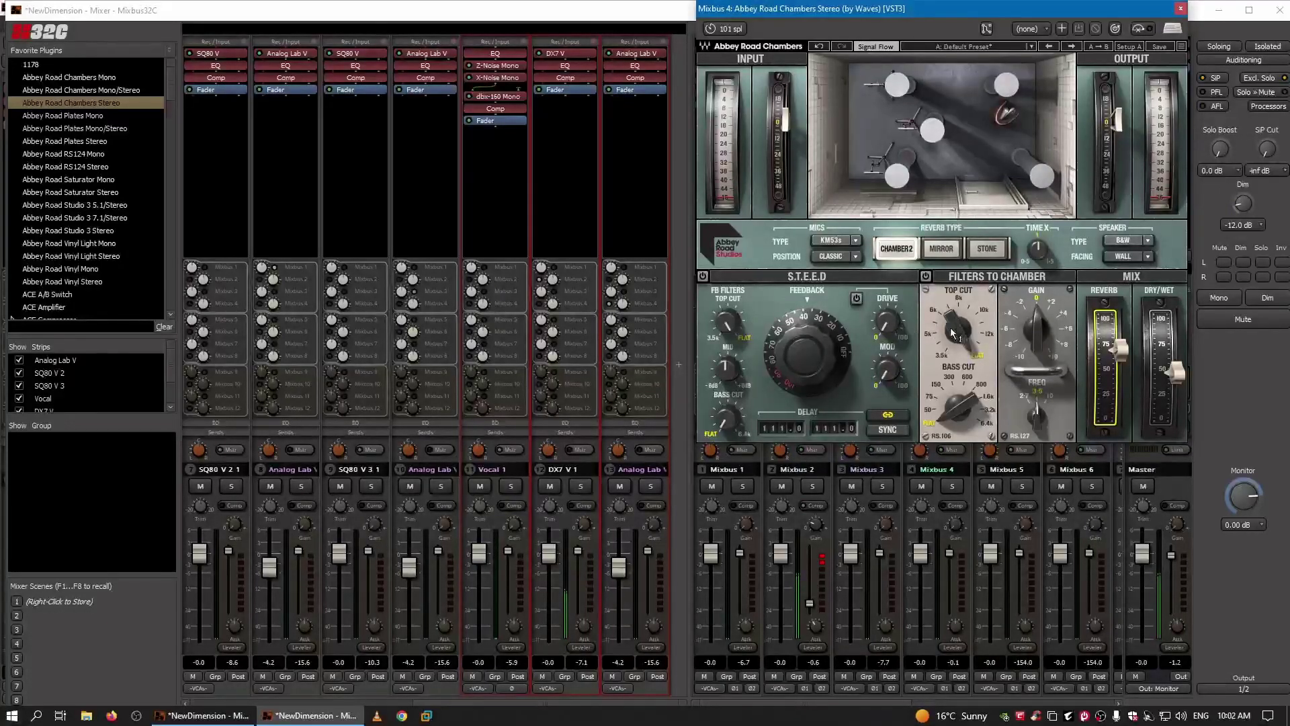
pyautogui.click(942, 250)
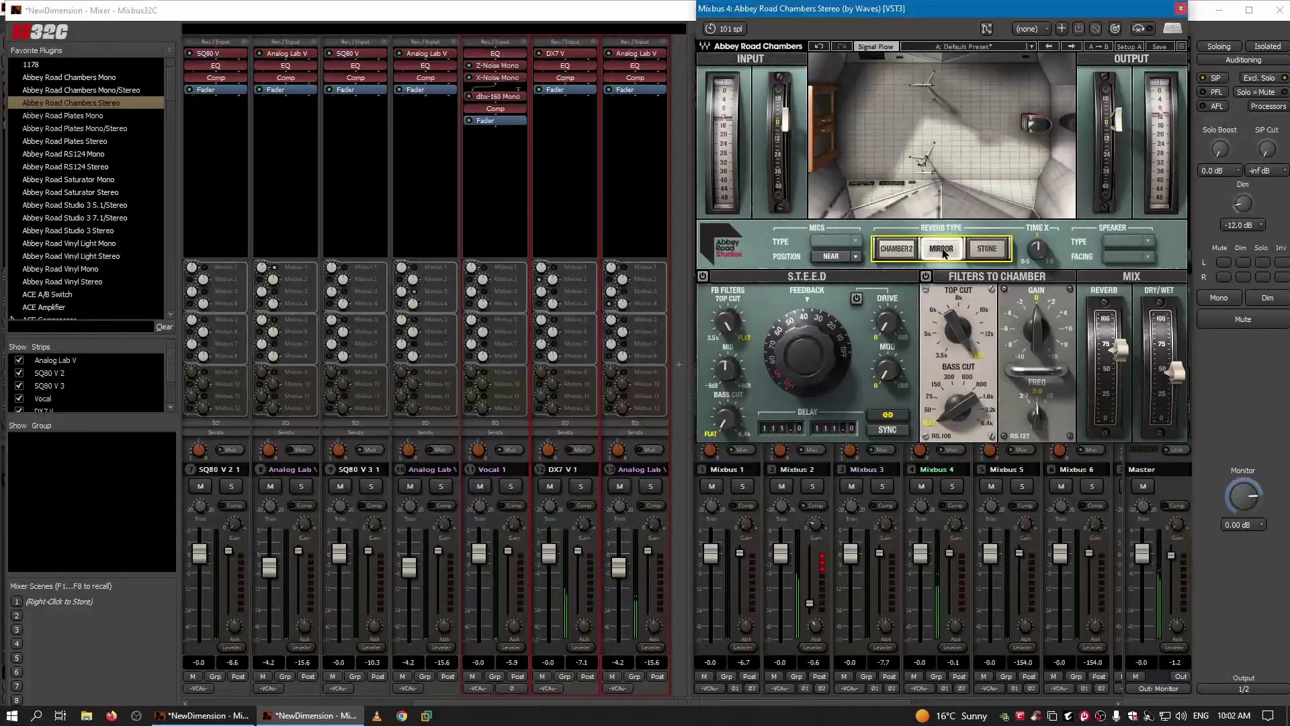
pyautogui.click(986, 250)
pyautogui.moveTo(1117, 349)
pyautogui.mouseDown()
pyautogui.moveTo(1119, 373)
pyautogui.moveTo(1176, 370)
pyautogui.moveTo(1176, 341)
pyautogui.moveTo(1120, 366)
pyautogui.moveTo(1120, 344)
pyautogui.moveTo(1120, 366)
pyautogui.mouseUp()
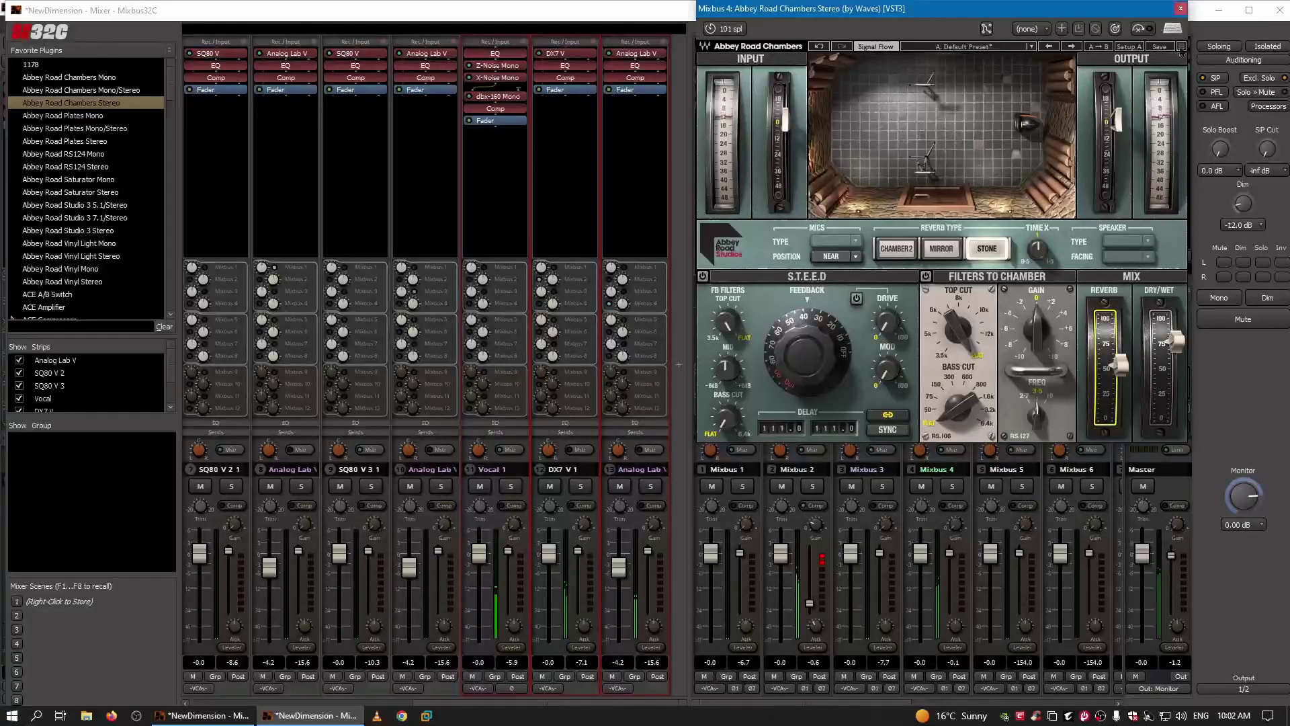
pyautogui.click(1180, 10)
# Set the high gain of Mixbus 4's EQ to -5.9
pyautogui.moveTo(959, 291)
pyautogui.scroll(-2, 960, 291)
pyautogui.scroll(1, 961, 300)
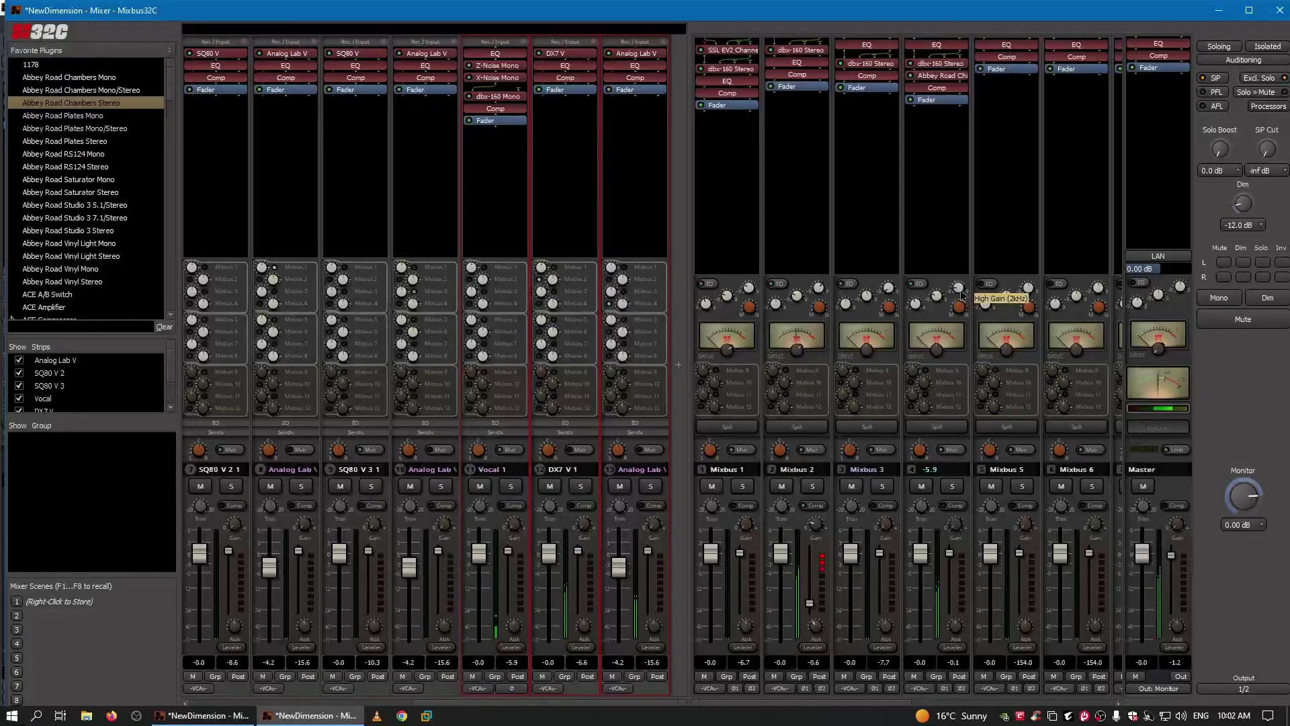
# Check the playback position against the regions in the editor, and watch the strip and bus levels in the mixer
pyautogui.click(202, 715)
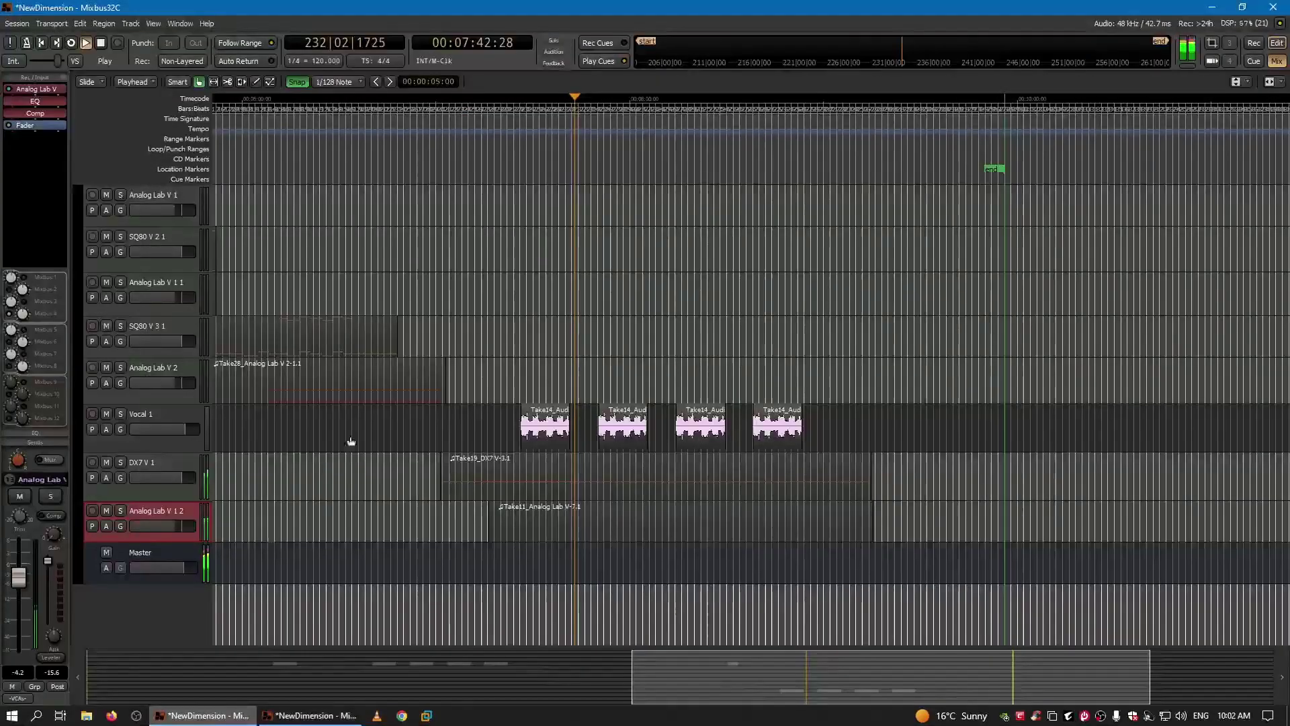
pyautogui.click(310, 715)
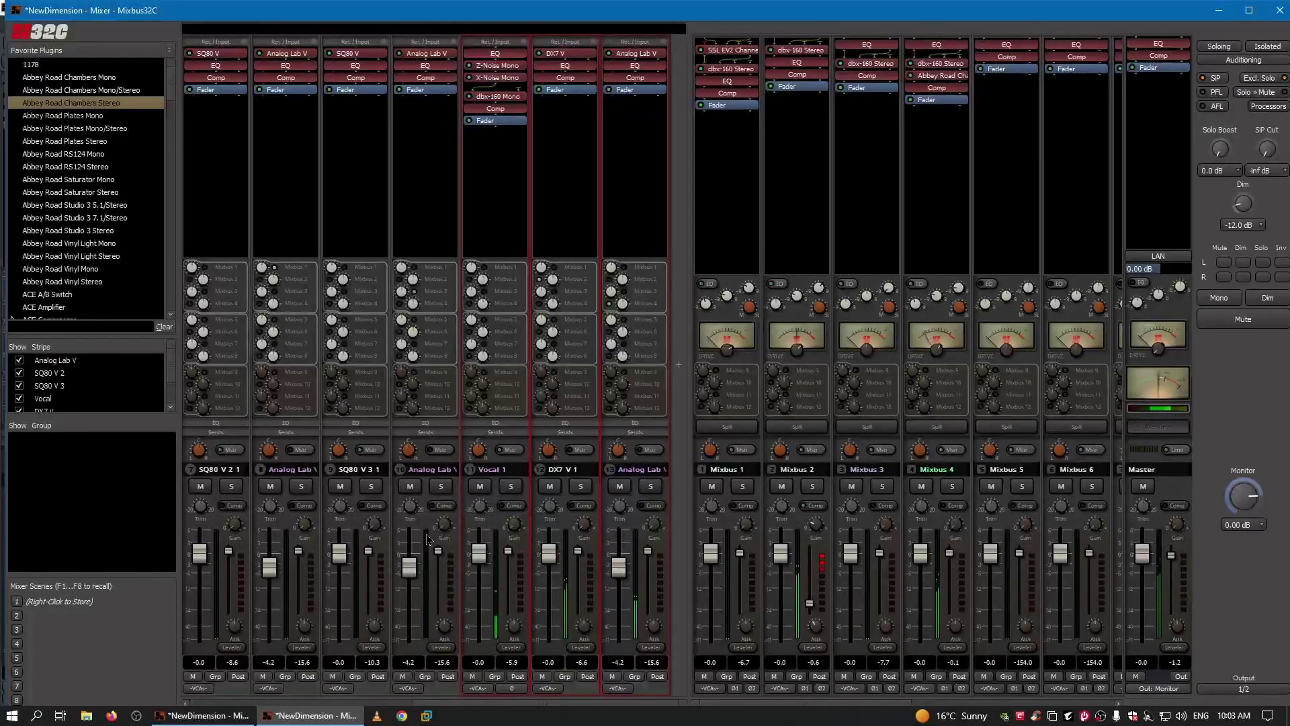
pyautogui.click(202, 715)
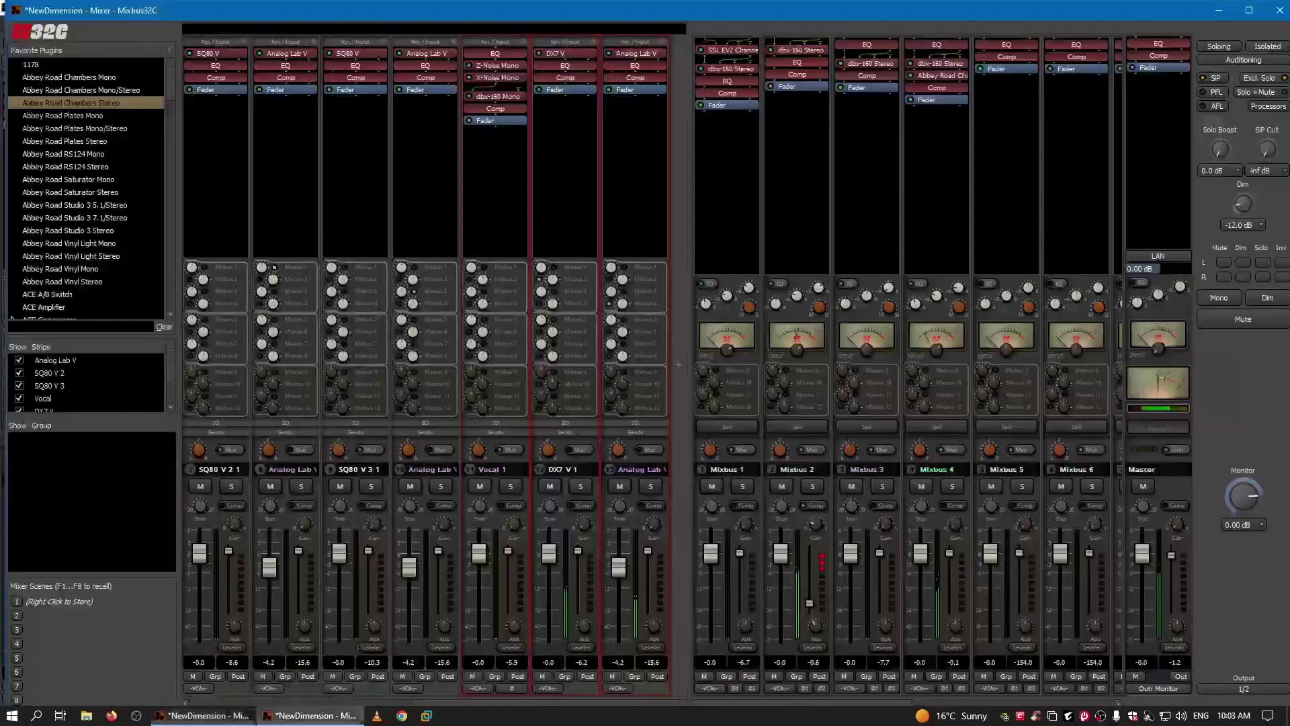
pyautogui.click(311, 715)
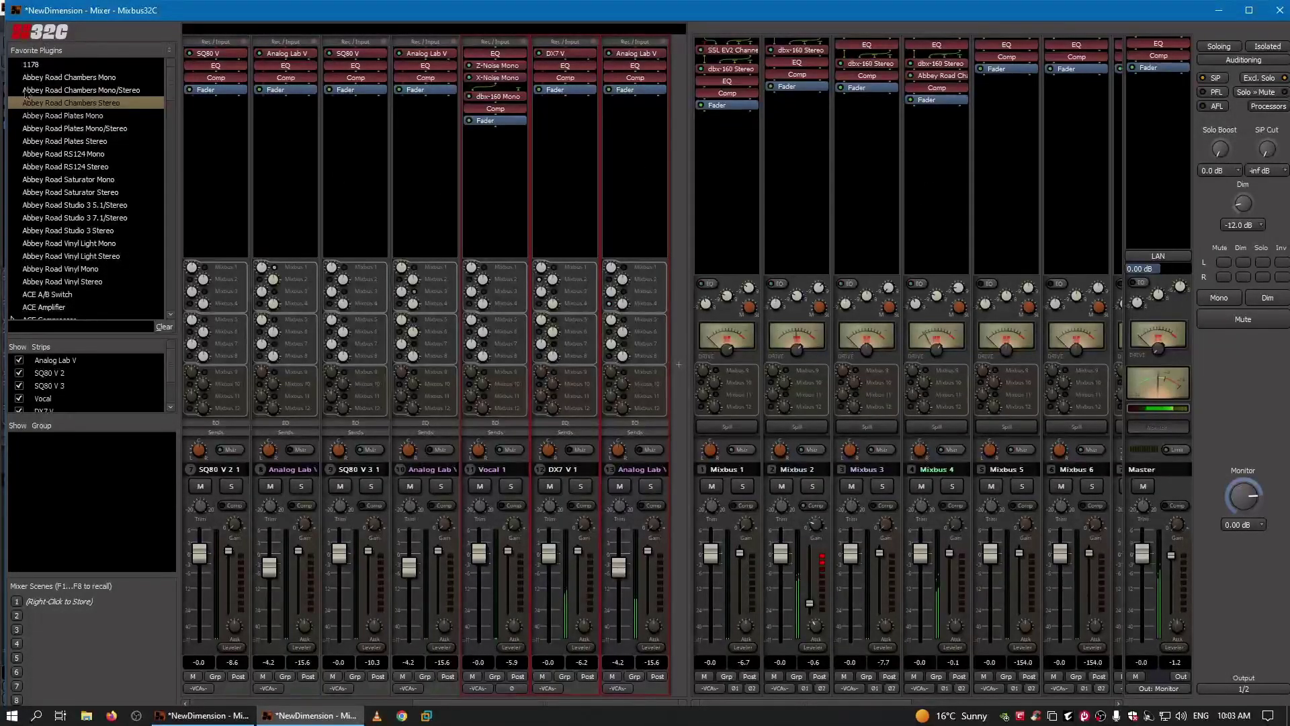
# Show the EQ controls on the track strips and adjust the EQ of the last Analog Lab V strip
pyautogui.click(624, 428)
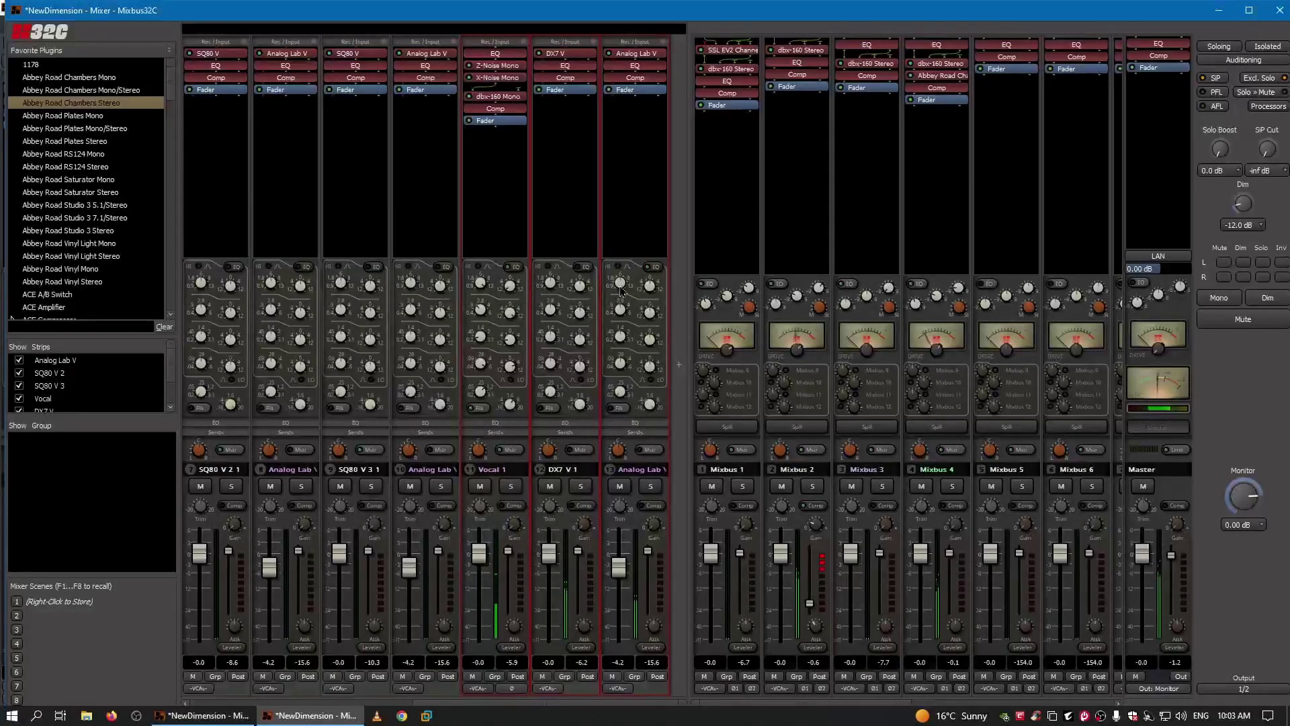
pyautogui.scroll(2, 623, 290)
pyautogui.moveTo(650, 293); pyautogui.dragTo(651, 330)
# Inspect the Analog Lab V 1 2 instrument by bringing up the liked DRMSET preset and its SQ80 V panel, and close the plugin
pyautogui.click(205, 715)
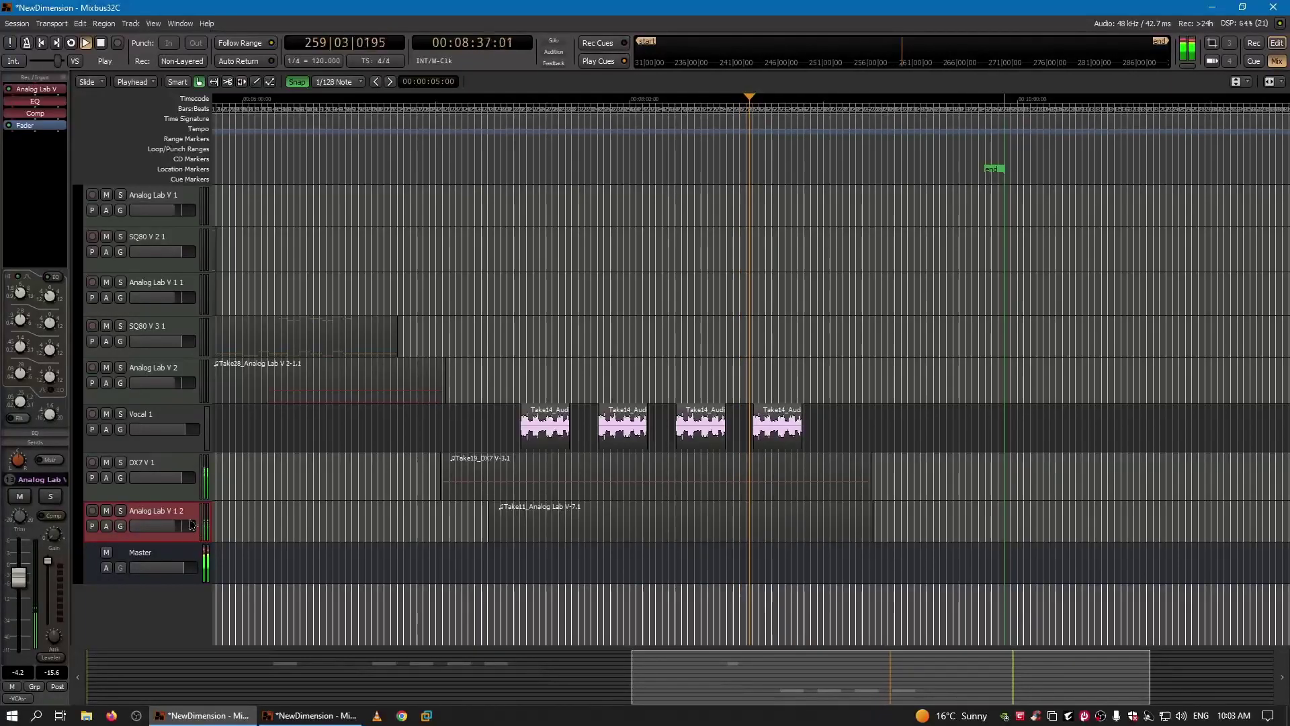
pyautogui.doubleClick(31, 90)
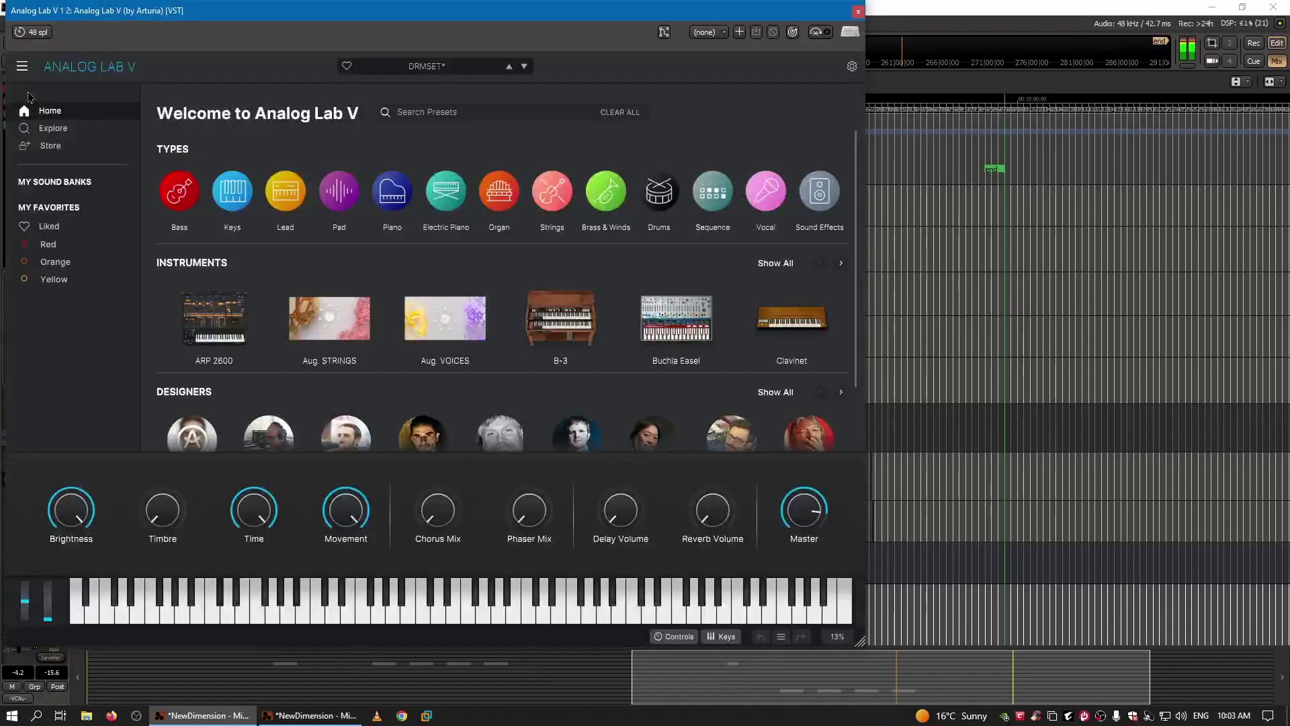
pyautogui.click(48, 226)
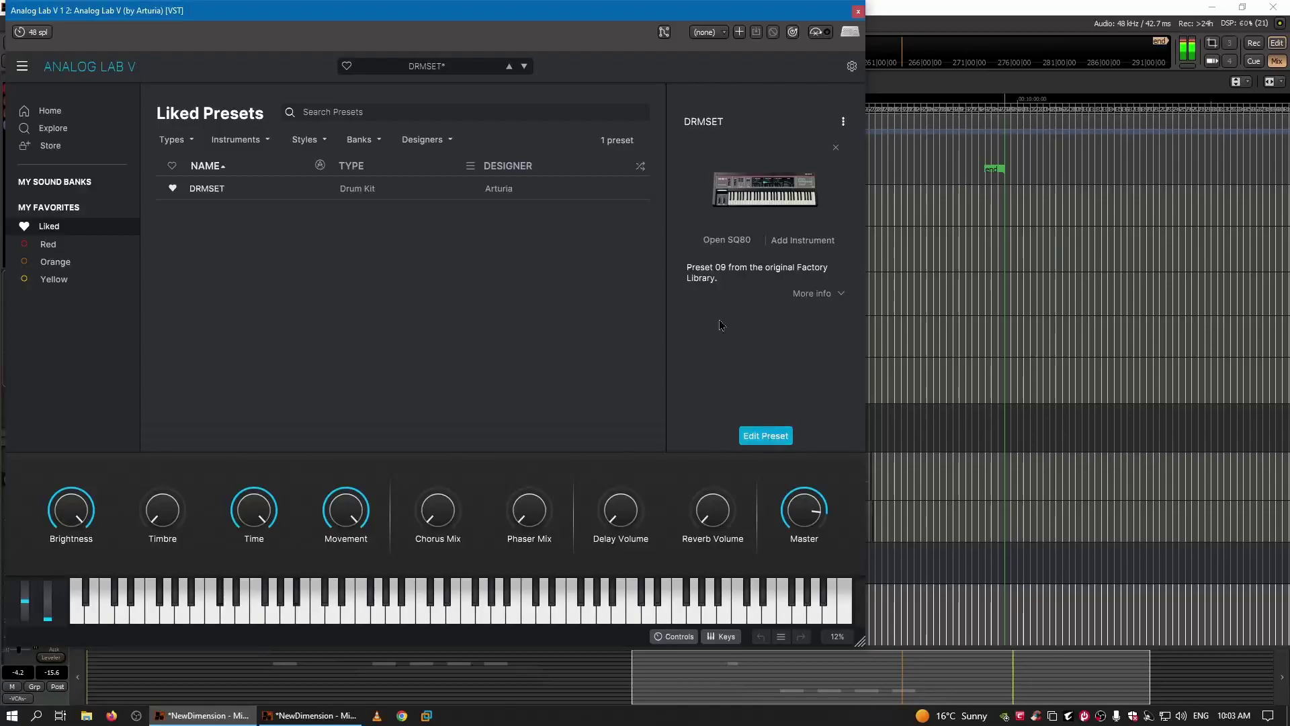
pyautogui.click(737, 242)
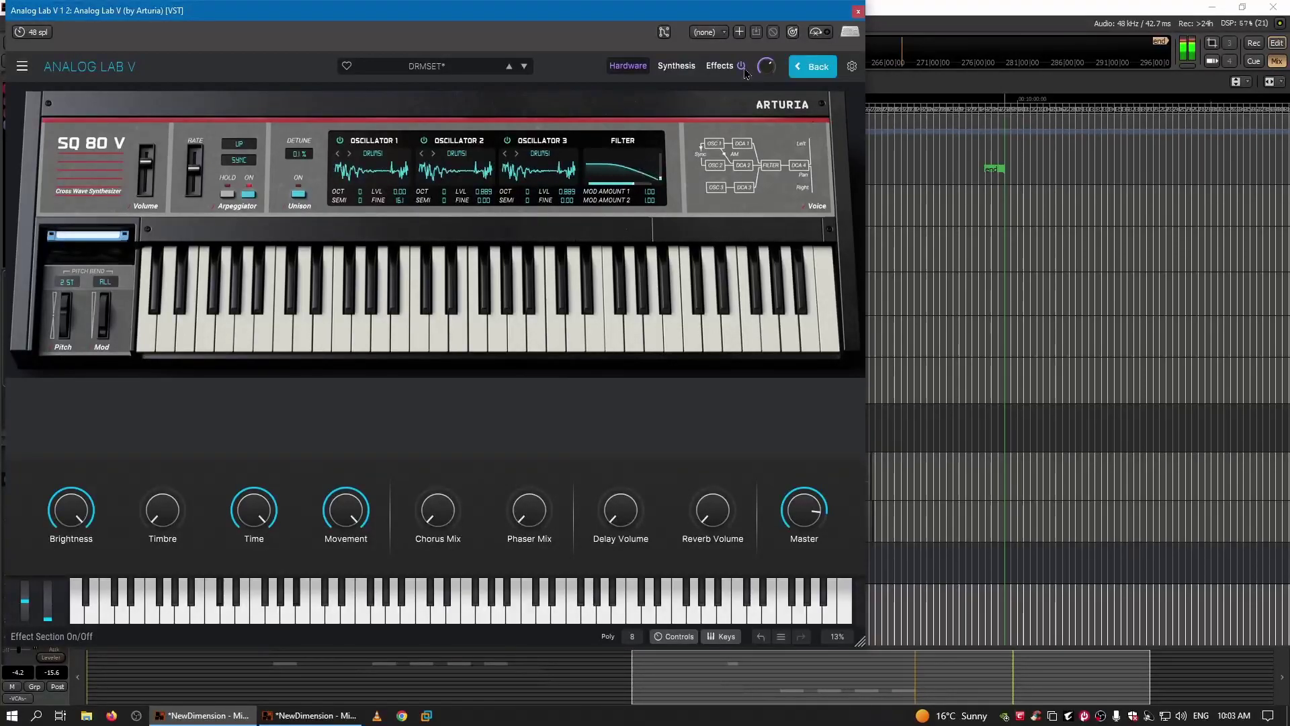
pyautogui.hotkey('alt', 'F4')
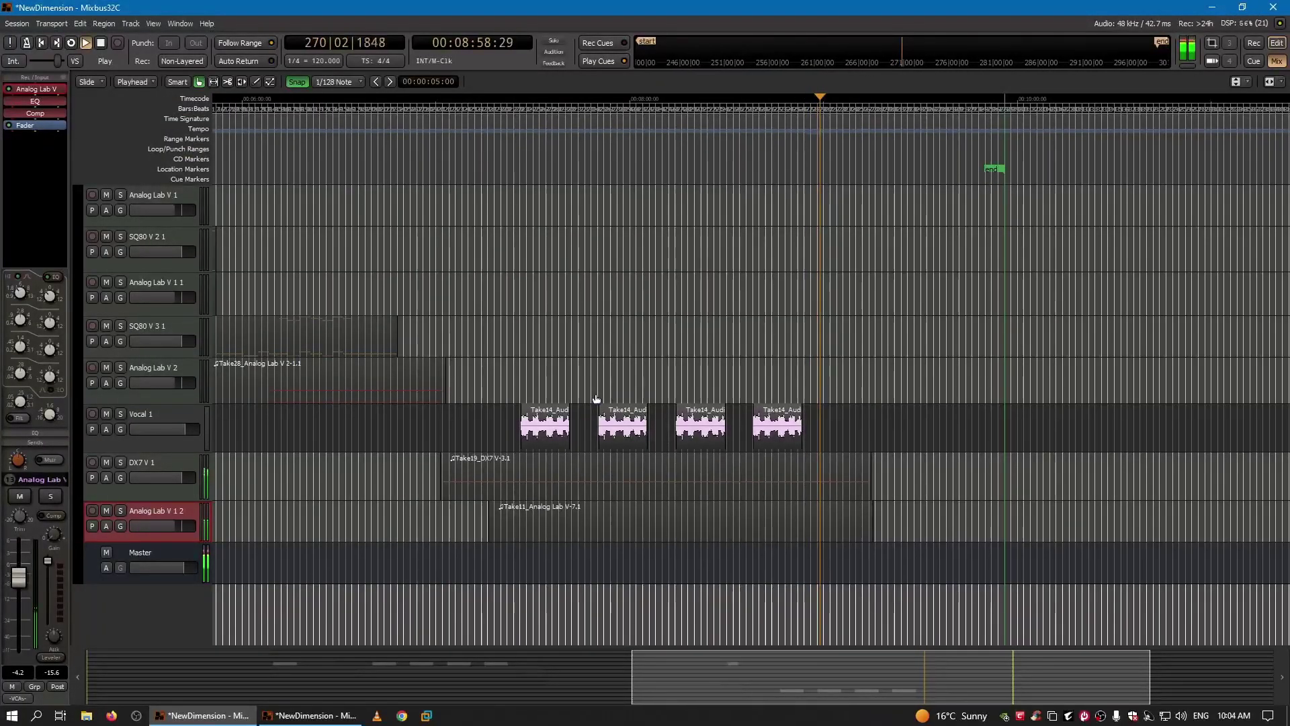
# Stop playback, return to the session start, and play the whole arrangement while looking over all its tracks
pyautogui.click(101, 43)
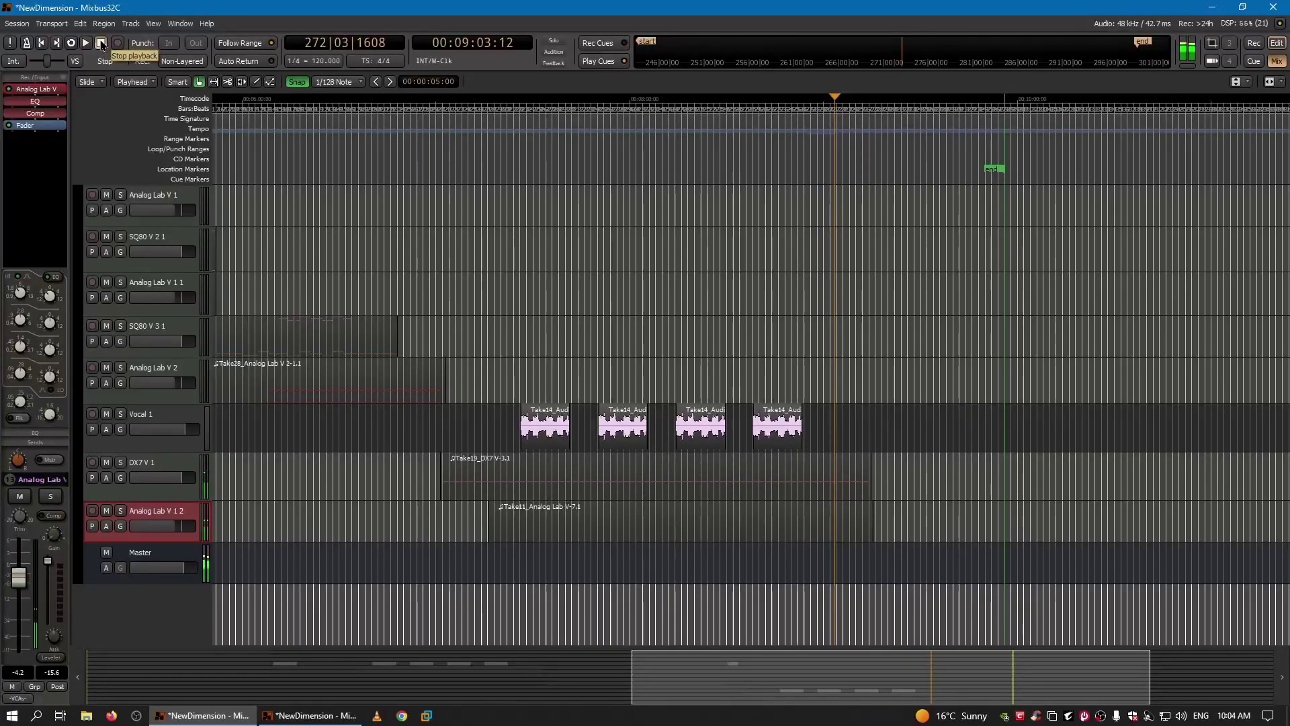
pyautogui.click(42, 43)
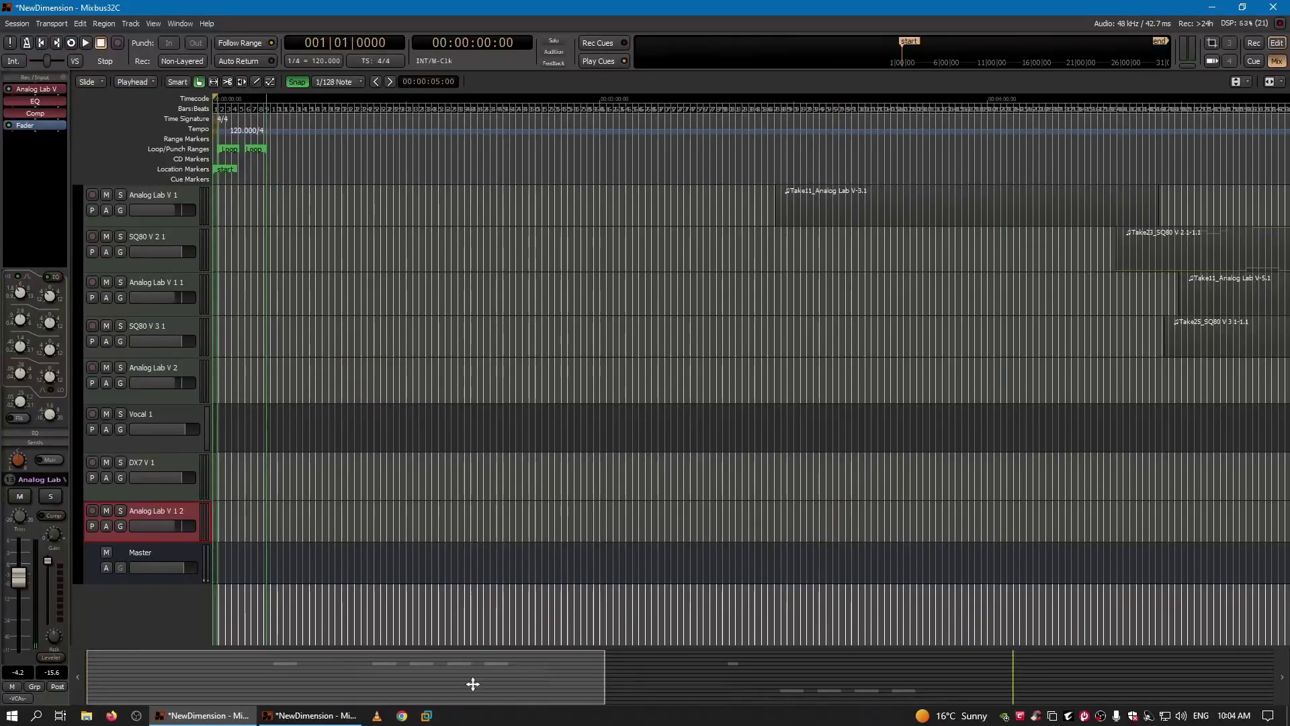
pyautogui.scroll(-1, 473, 683)
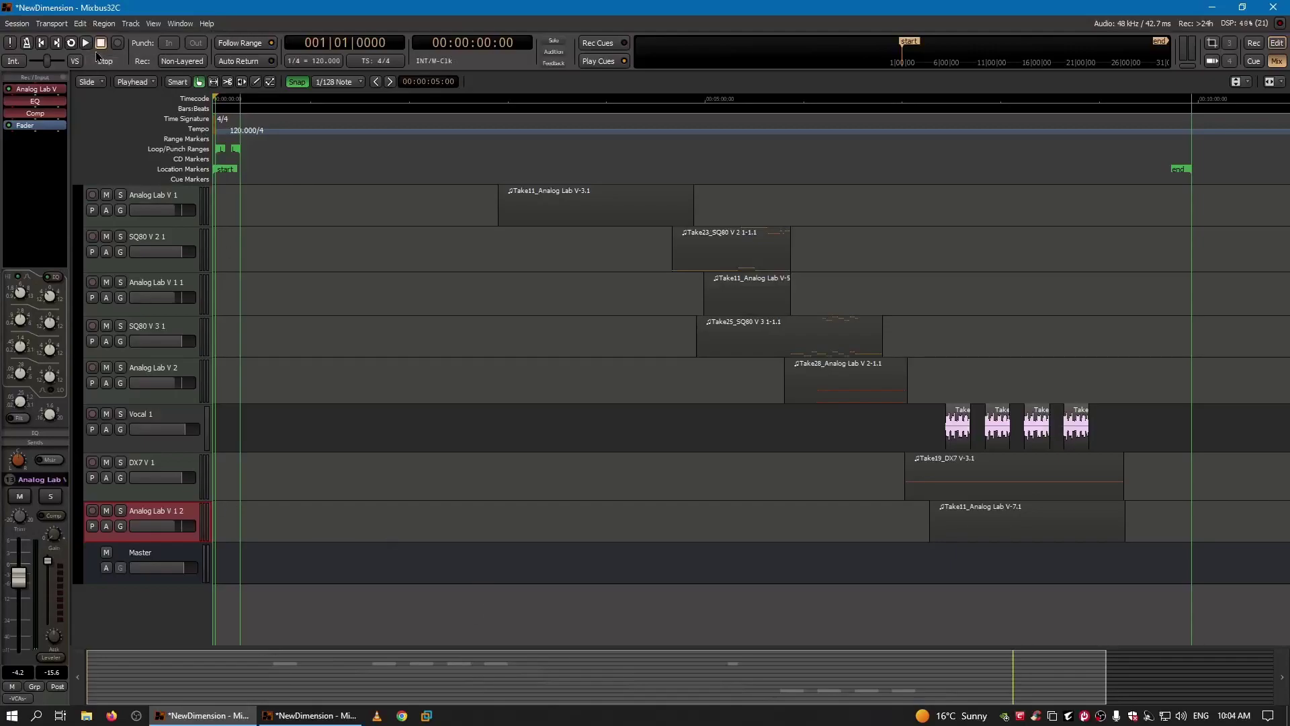
pyautogui.click(86, 44)
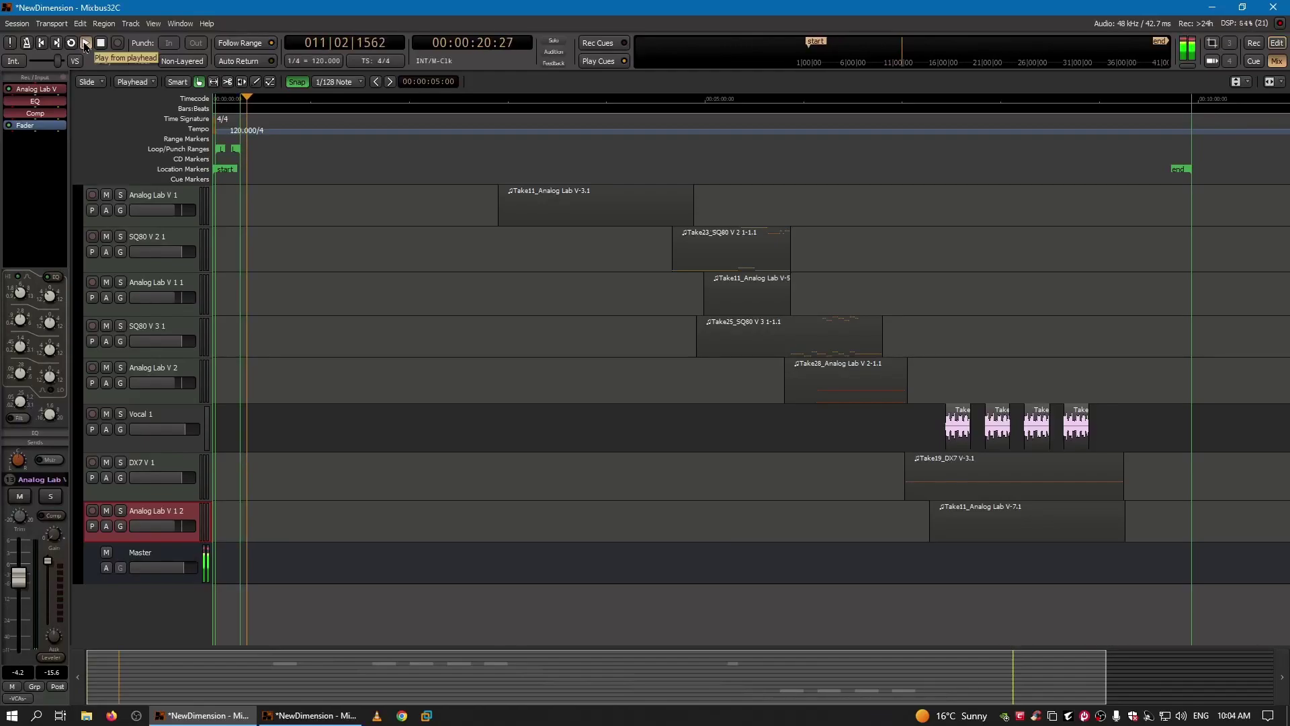
pyautogui.scroll(2, 370, 299)
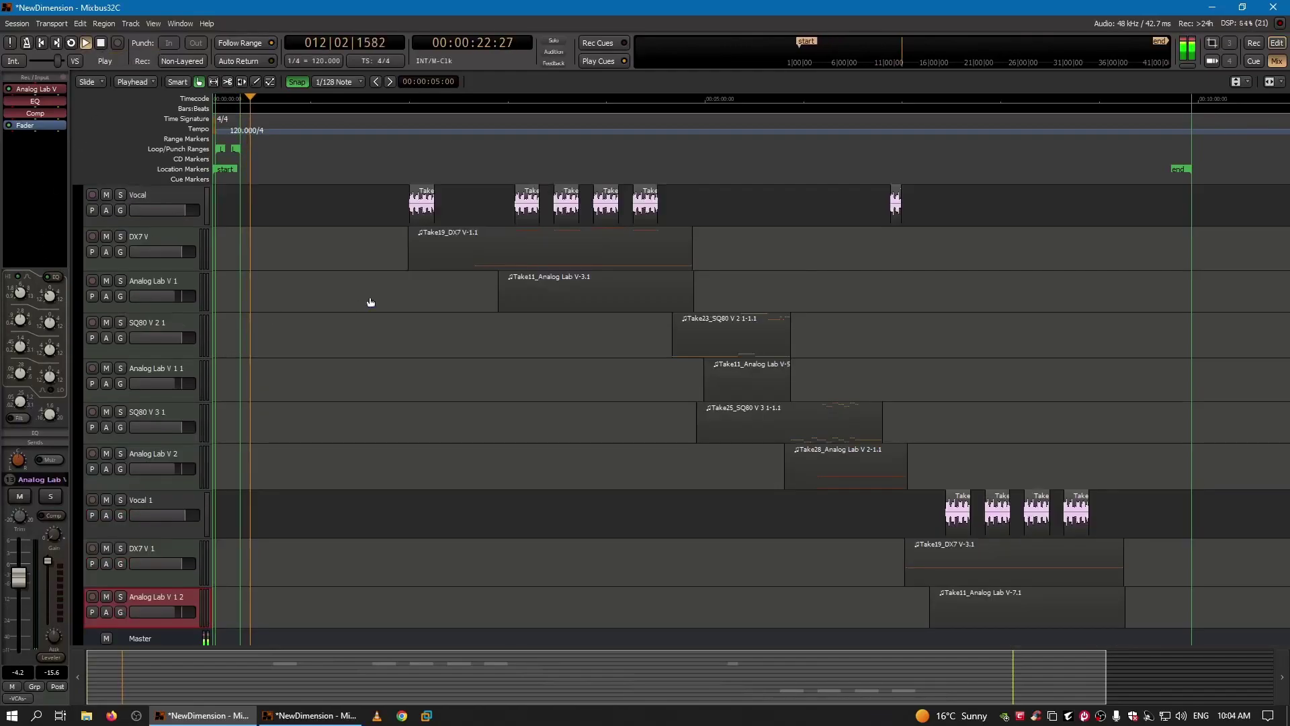
pyautogui.scroll(3, 370, 301)
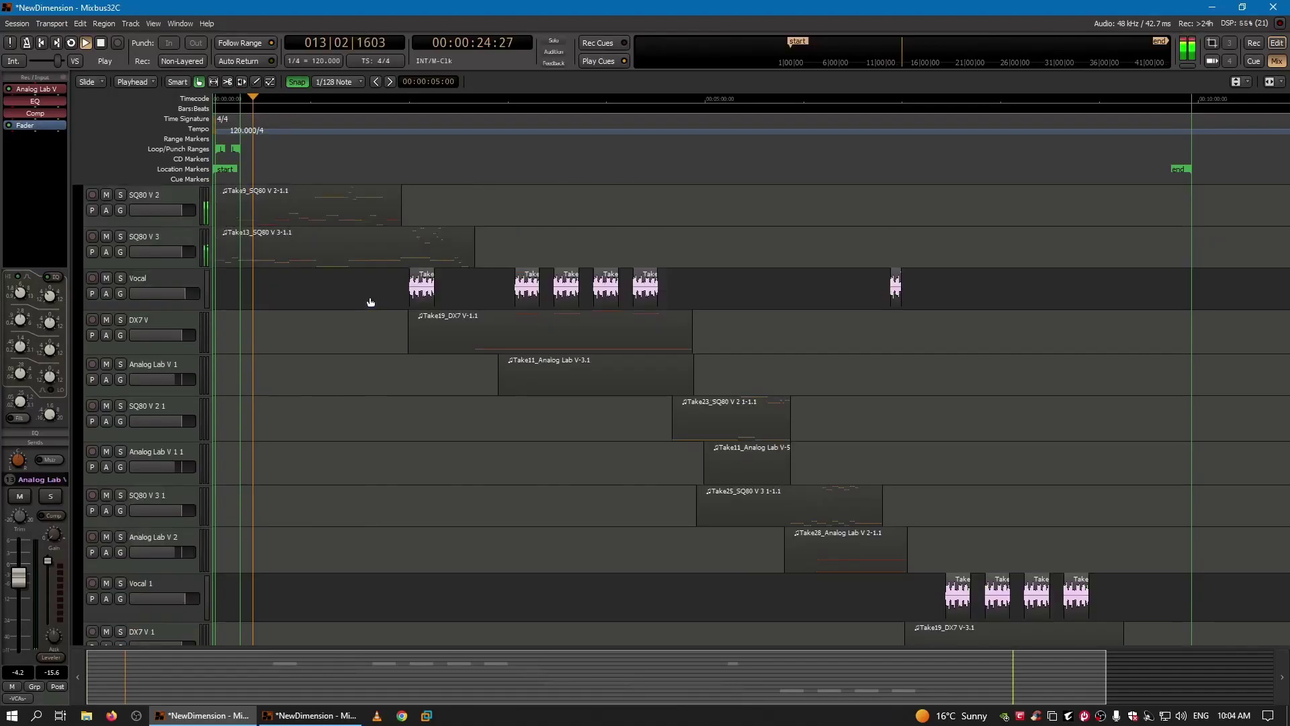
pyautogui.scroll(-5, 370, 301)
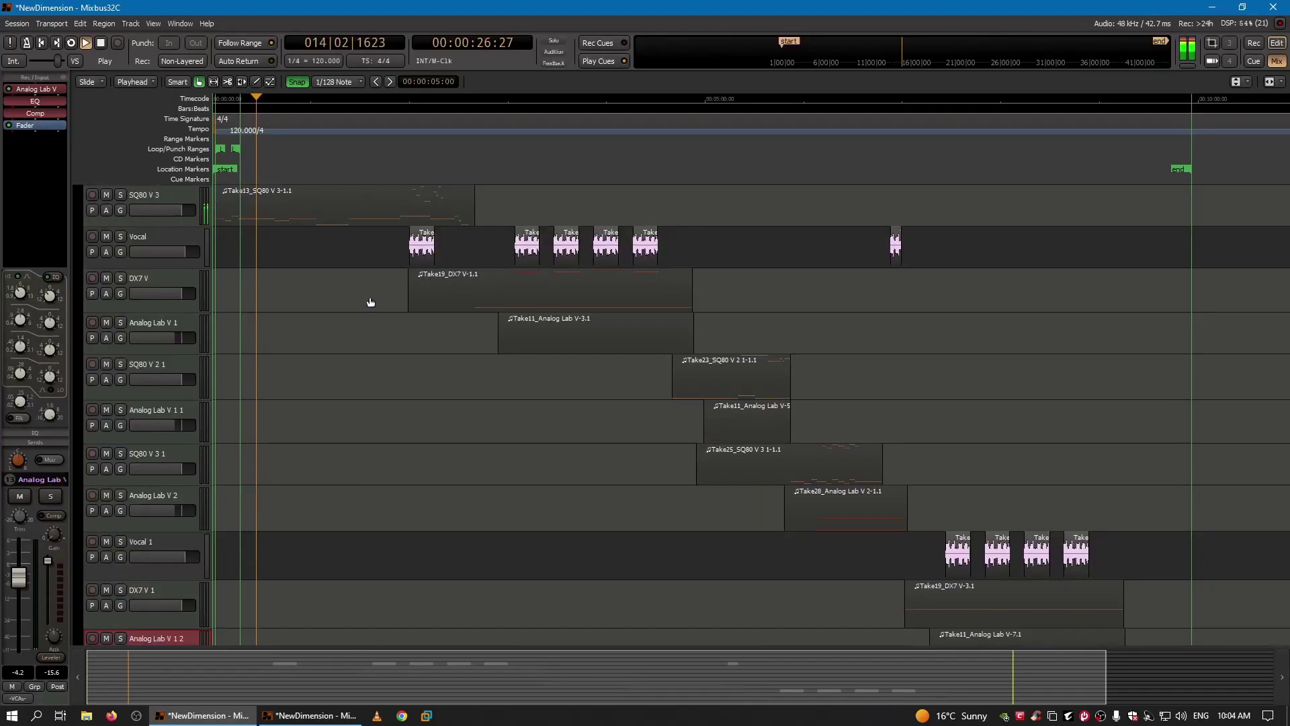
# In the mixer, enlarge the track strip area, bring the first strips into view, and shrink the Favorite Plugins sidebar
pyautogui.click(309, 714)
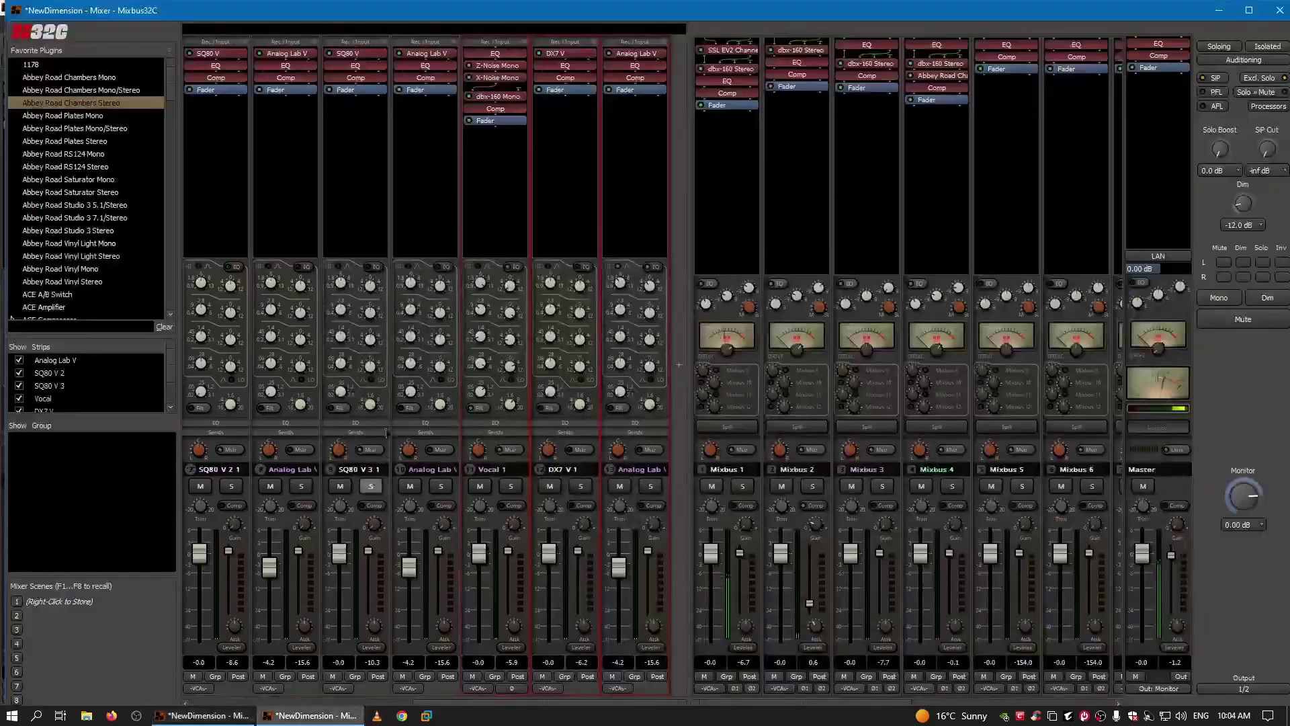
pyautogui.hscroll(-4, 590, 706)
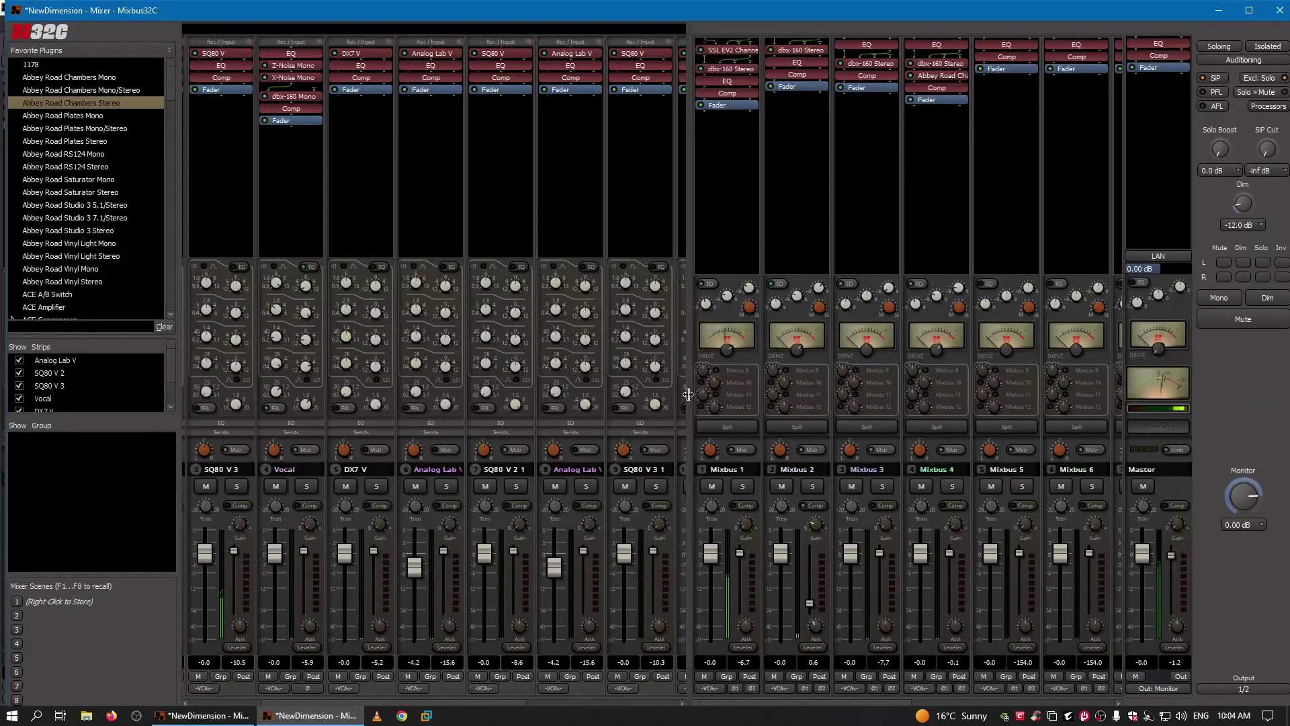
pyautogui.moveTo(691, 395); pyautogui.dragTo(845, 398)
pyautogui.moveTo(520, 706); pyautogui.dragTo(427, 702)
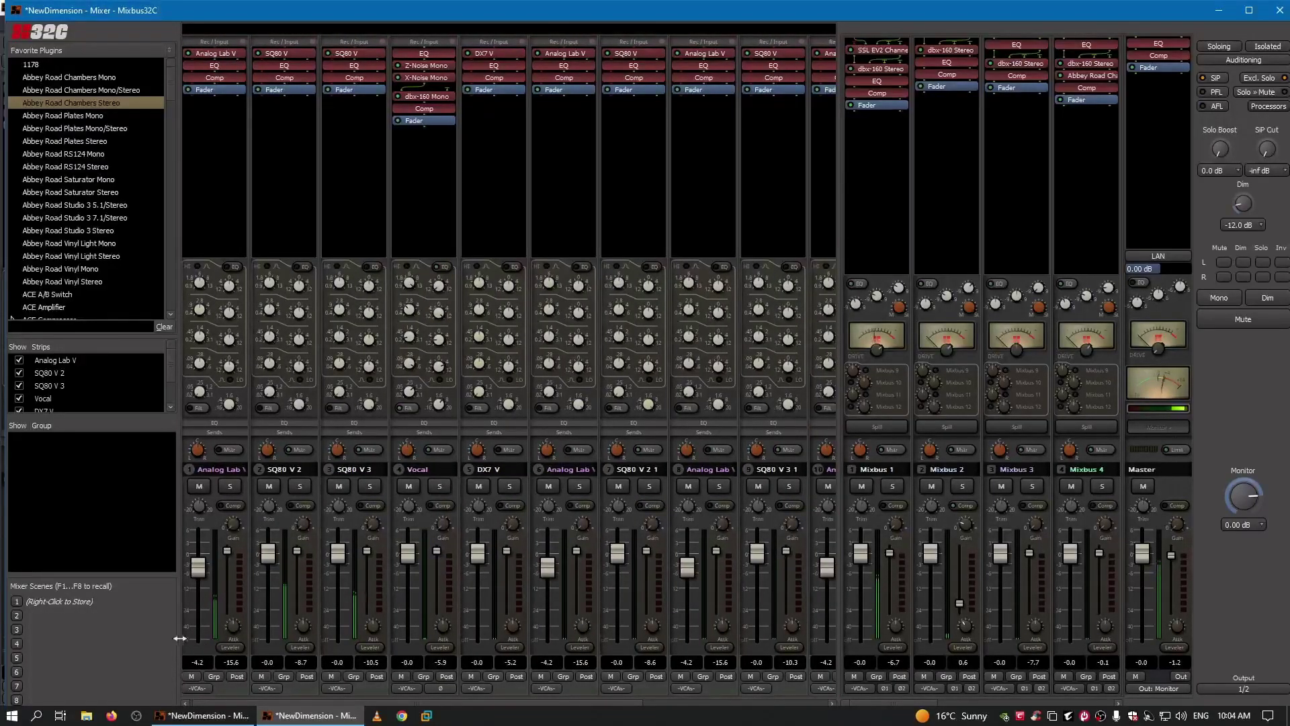
pyautogui.moveTo(177, 639); pyautogui.dragTo(36, 638)
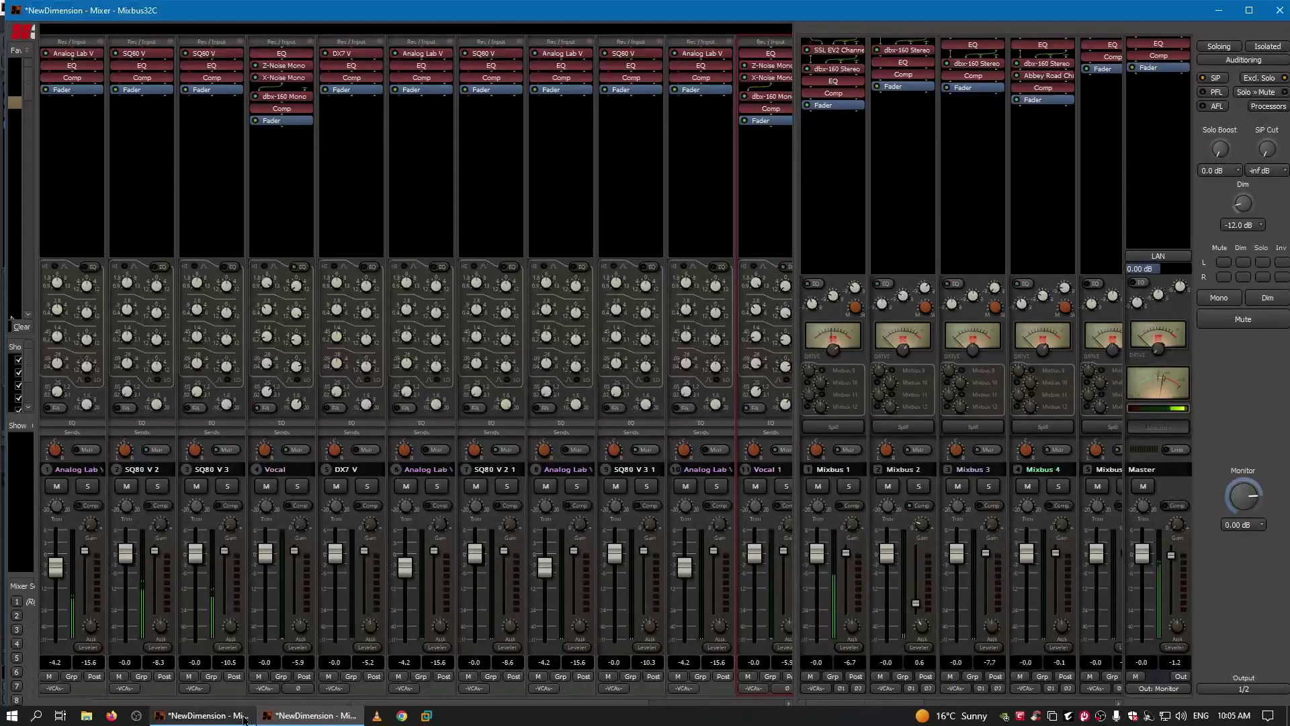
pyautogui.moveTo(244, 720)
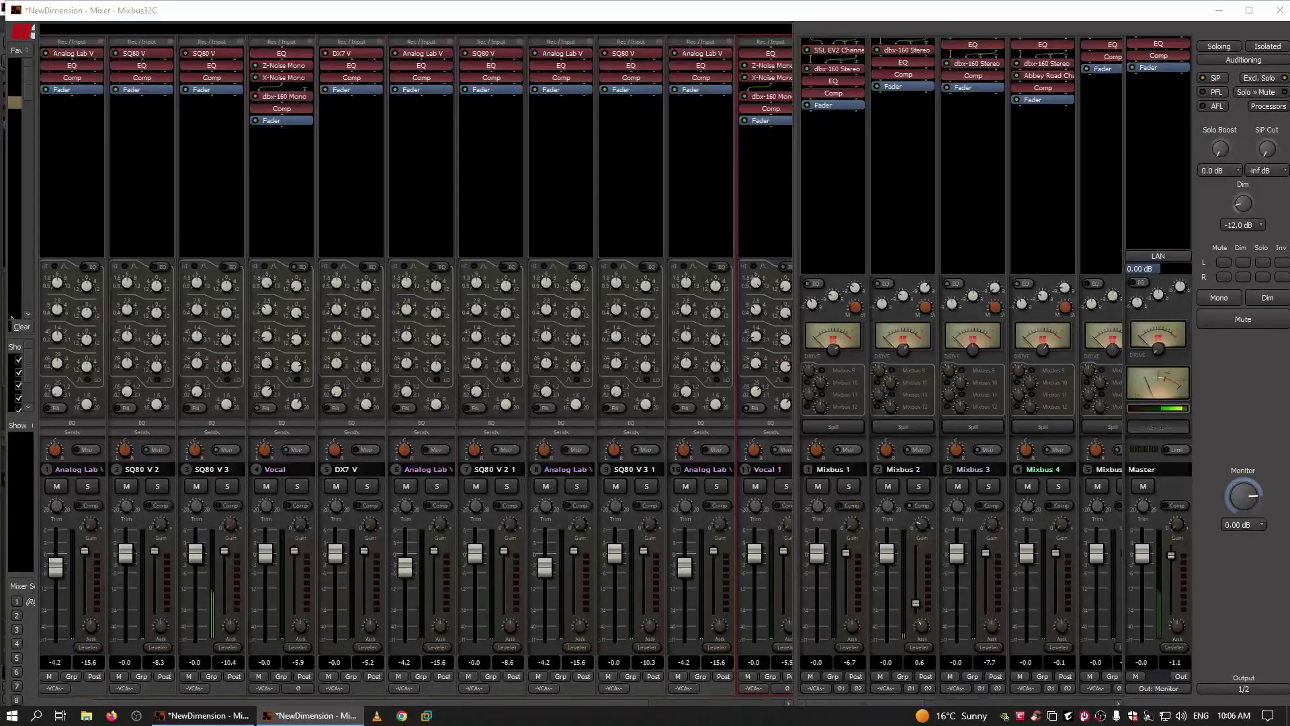
# Bring the final track strips into view, select Mixbus 1, and widen the track strip area until the last Analog Lab V strip fits
pyautogui.moveTo(432, 707); pyautogui.dragTo(537, 721)
pyautogui.click(540, 720)
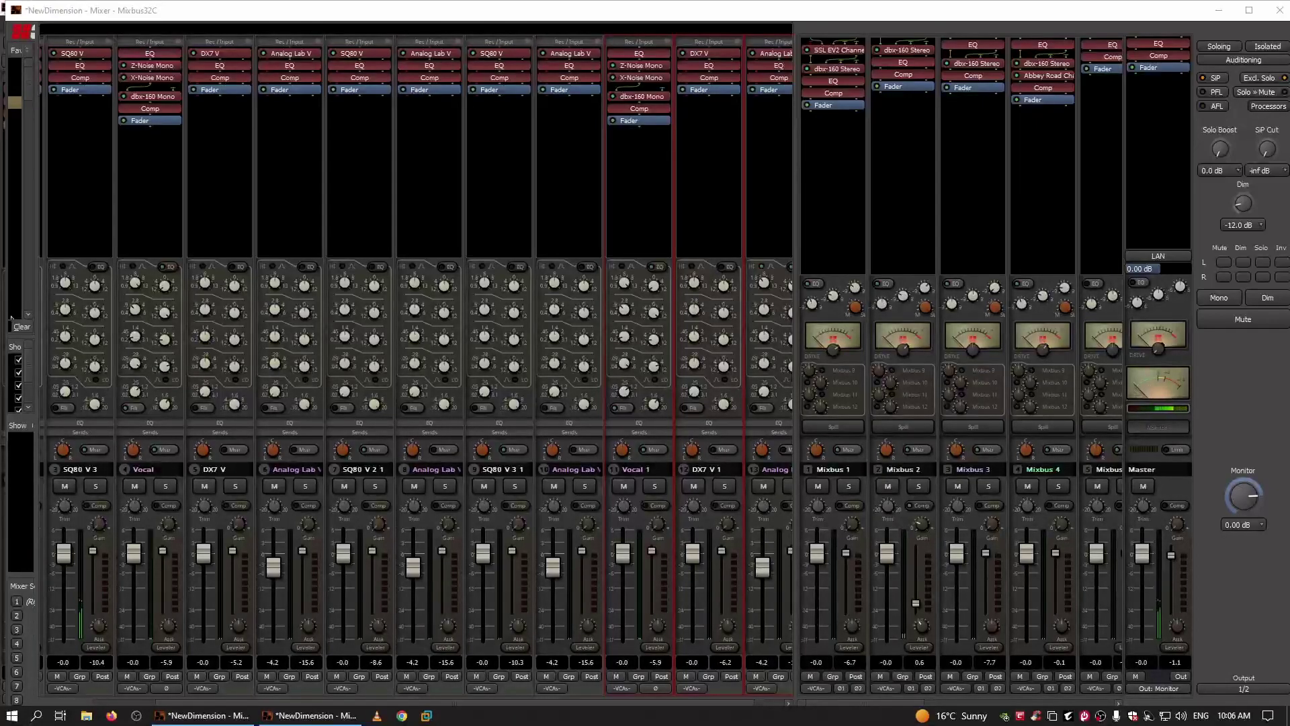
pyautogui.click(801, 311)
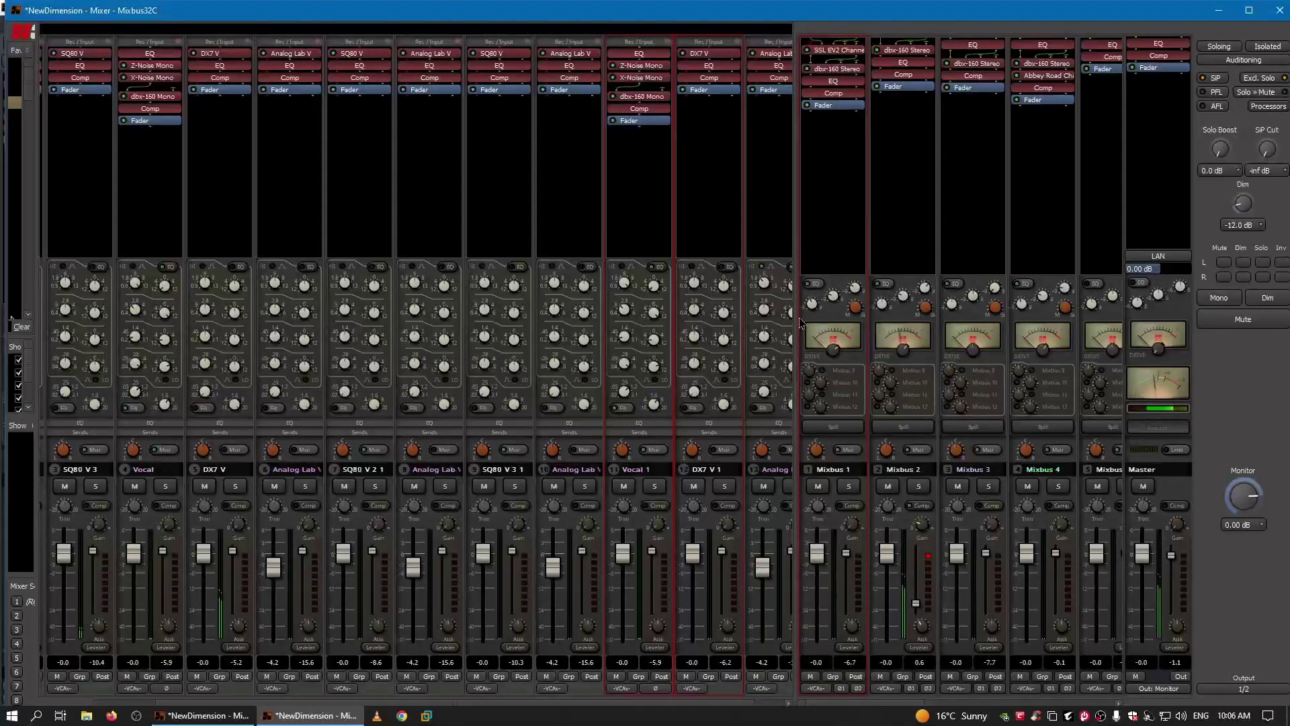
pyautogui.moveTo(800, 323); pyautogui.dragTo(847, 320)
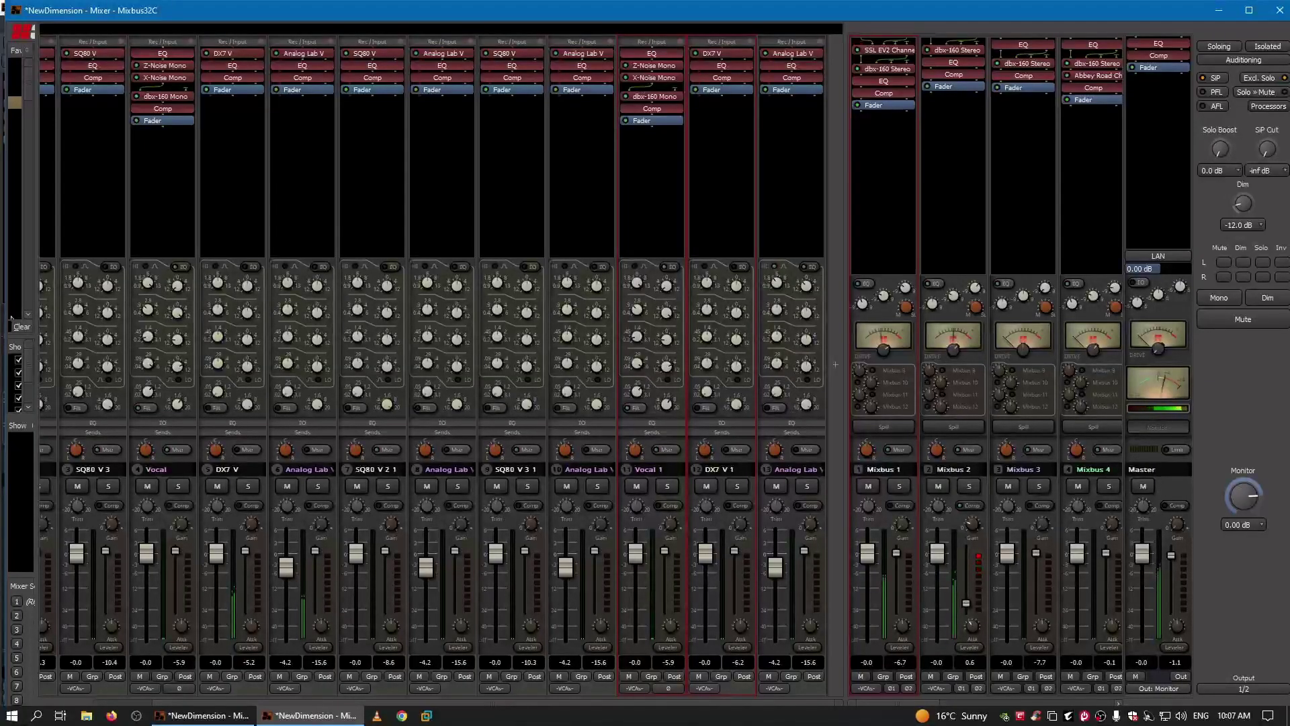
pyautogui.moveTo(936, 458)
pyautogui.moveTo(936, 458); pyautogui.dragTo(939, 454)
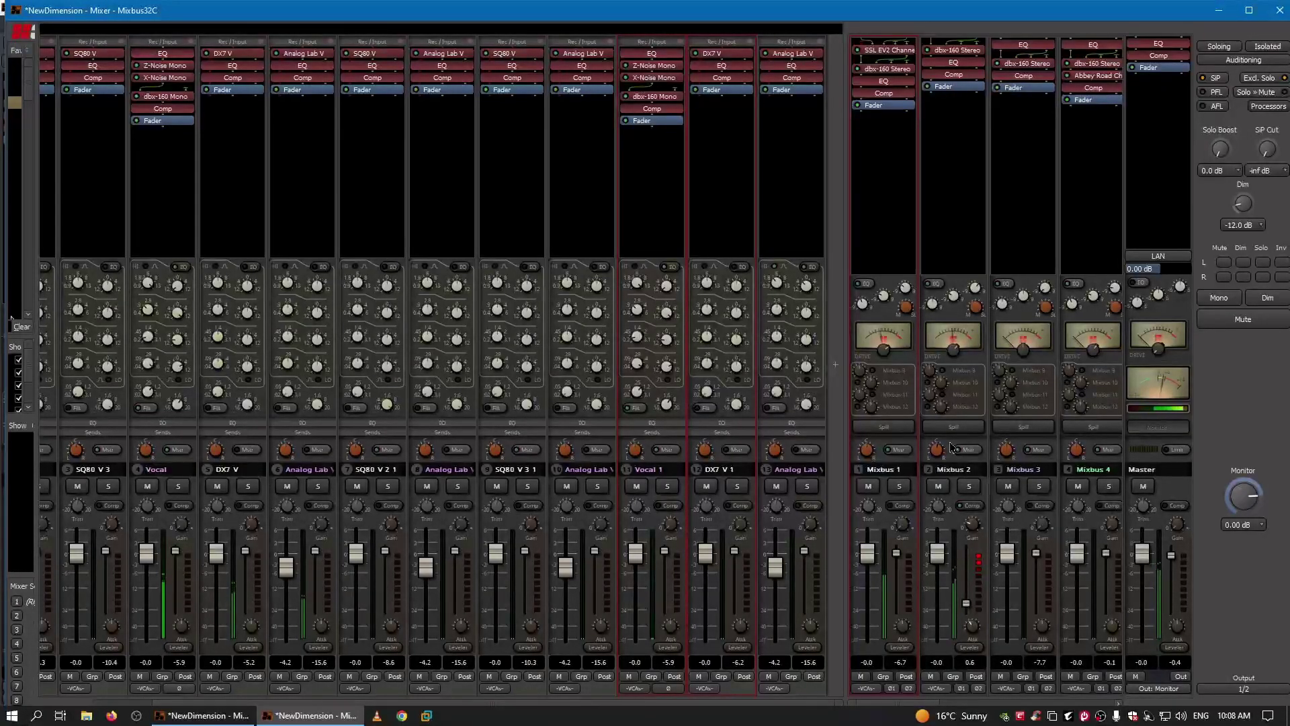
# Follow the full playback through the SQ80 V 2 1 and SQ80 V 3 1 sections, comparing the editor timeline with the mixer levels
pyautogui.click(196, 716)
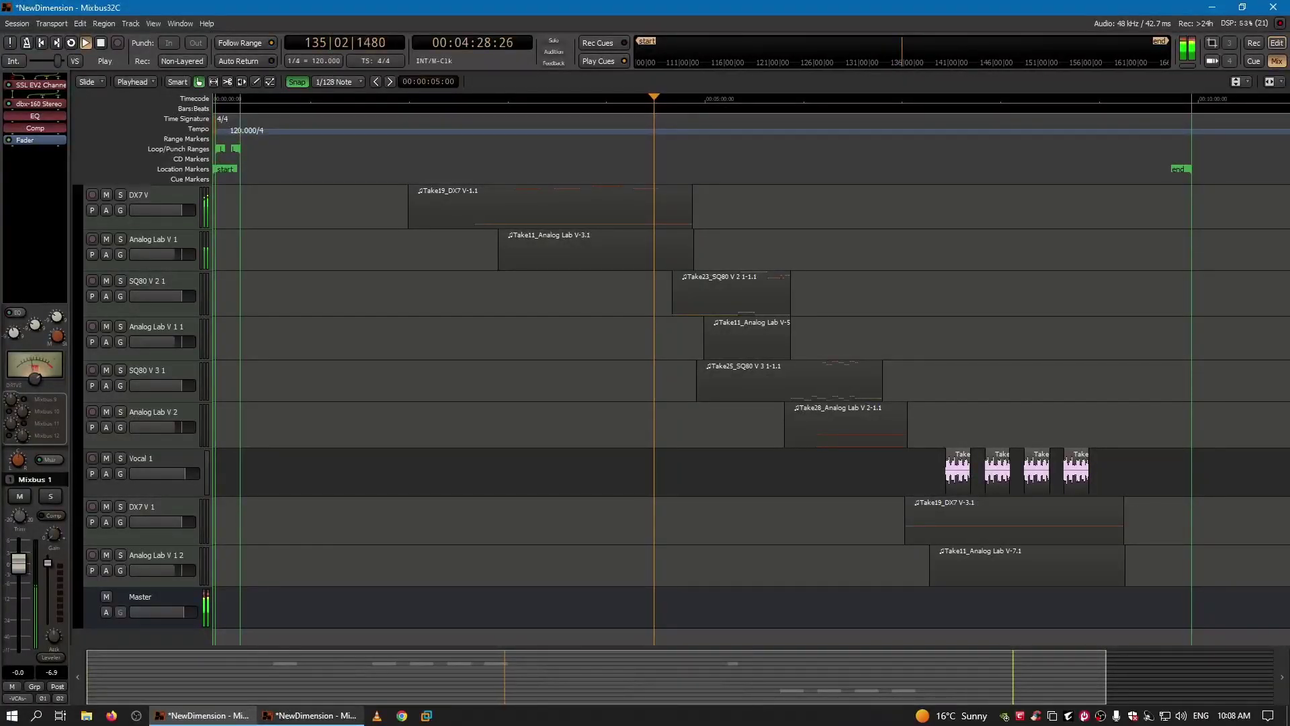
pyautogui.click(319, 716)
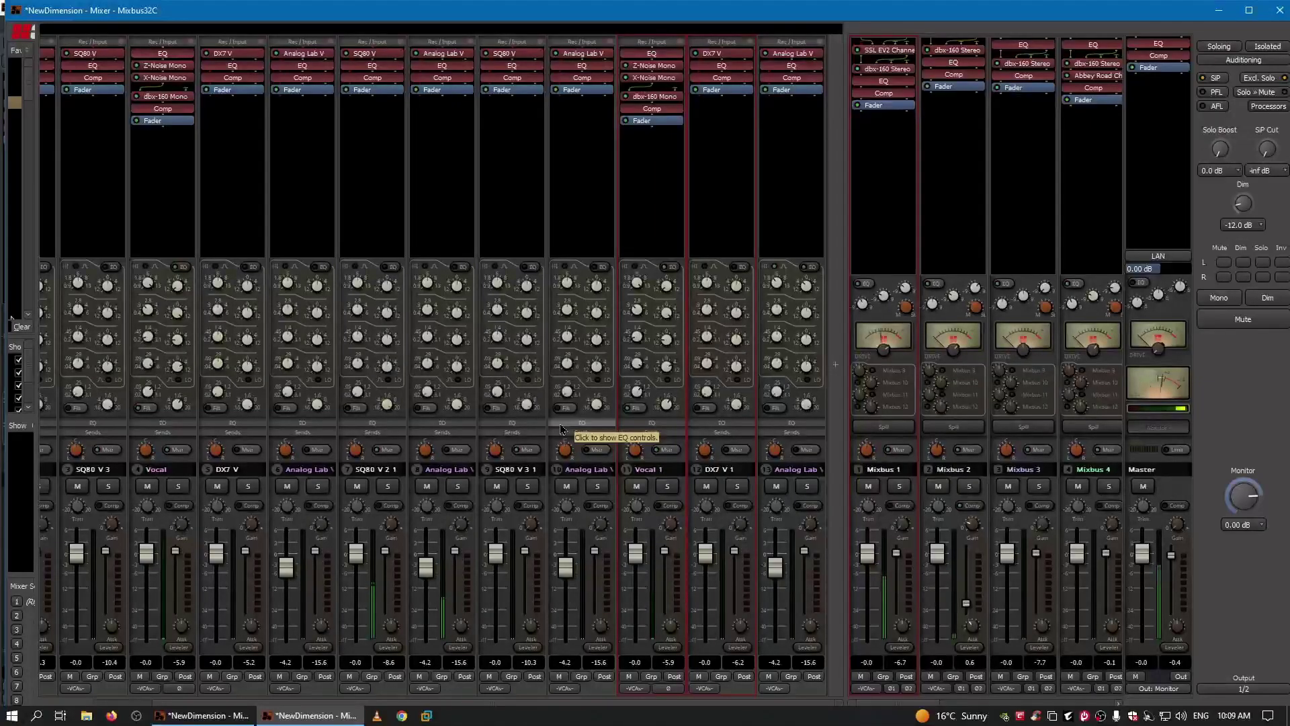
pyautogui.click(213, 716)
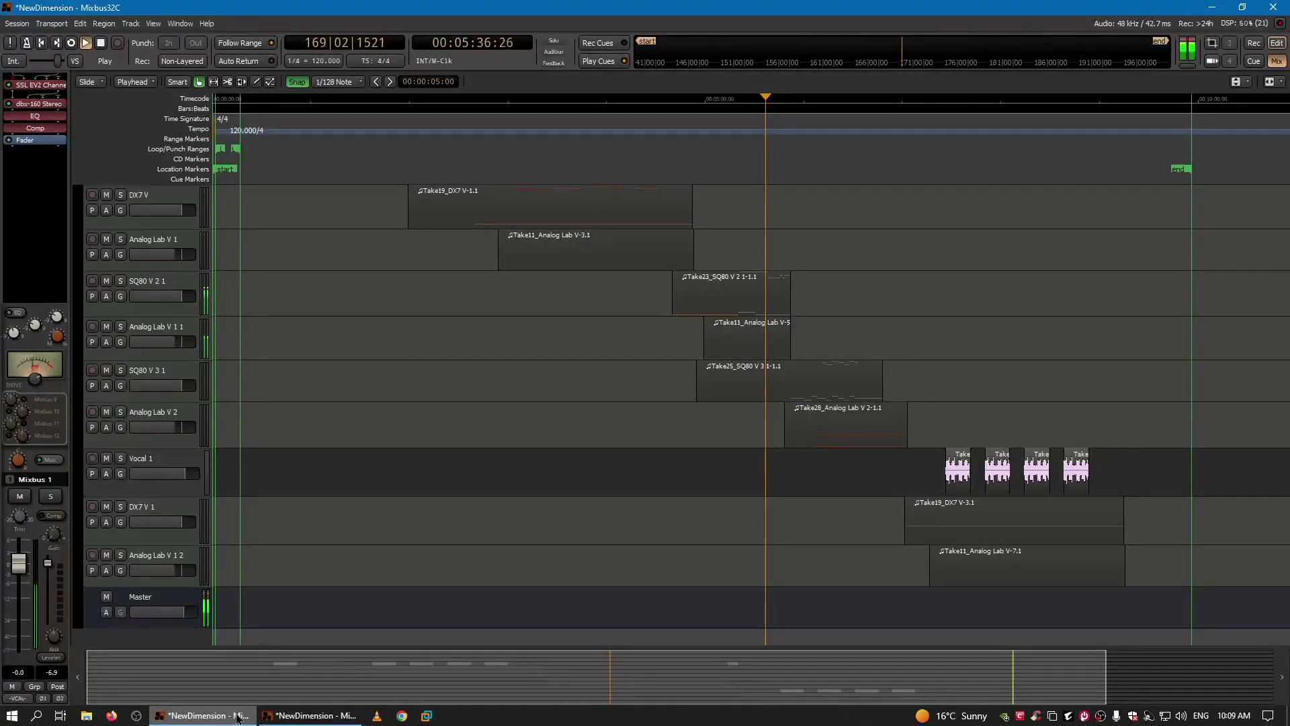
pyautogui.click(304, 717)
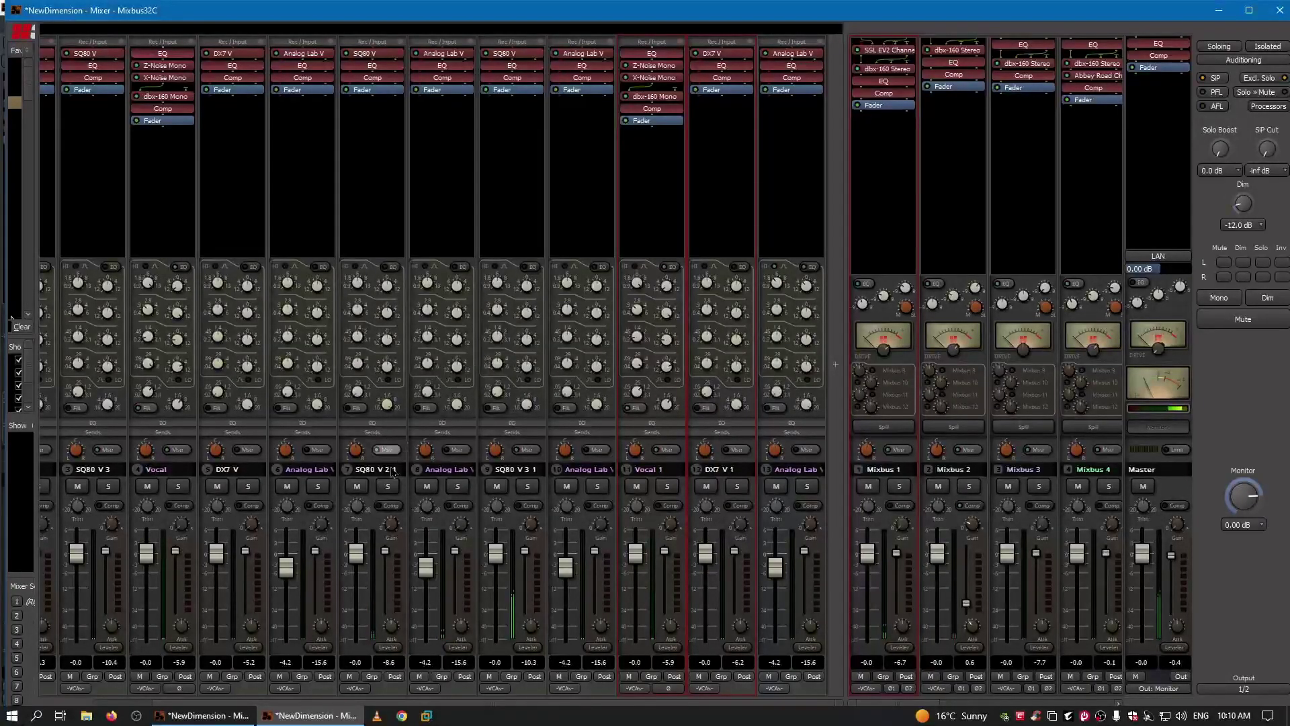
pyautogui.click(226, 720)
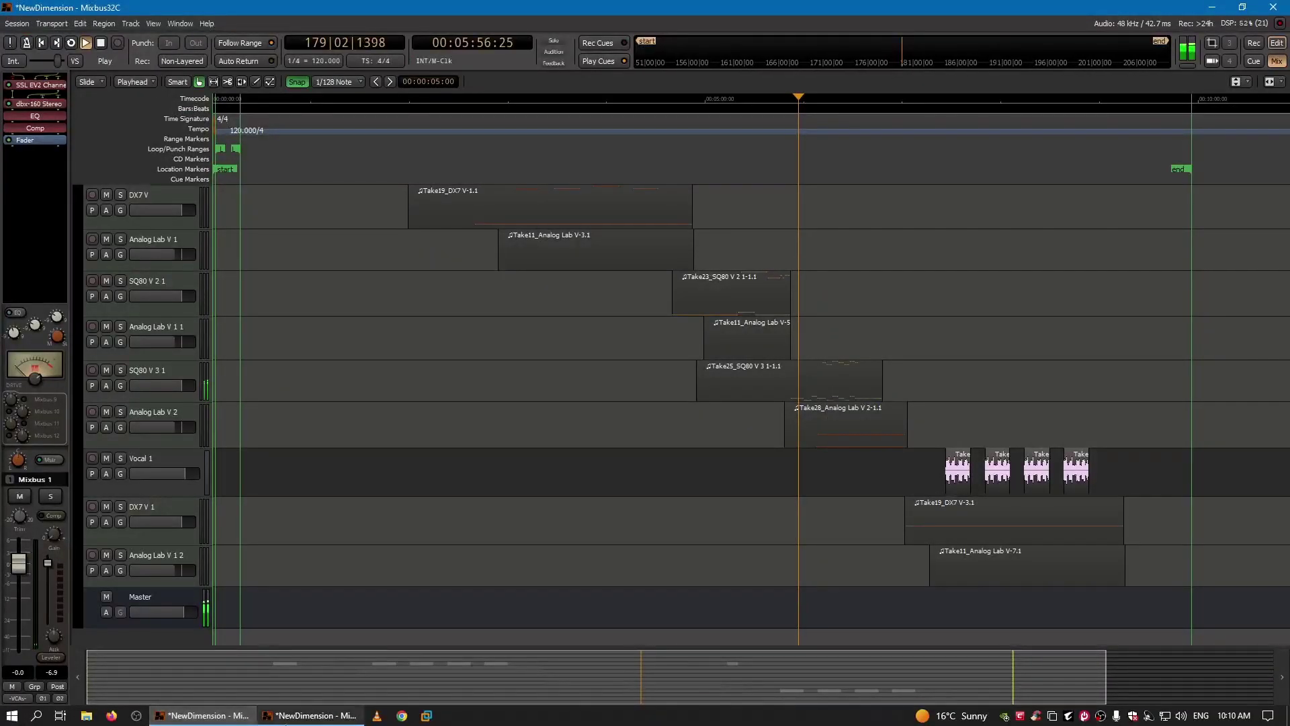
# In the mixer, switch Mixbus 3's dynamics from Leveler to Compressor mode and lower the compressor threshold
pyautogui.click(311, 715)
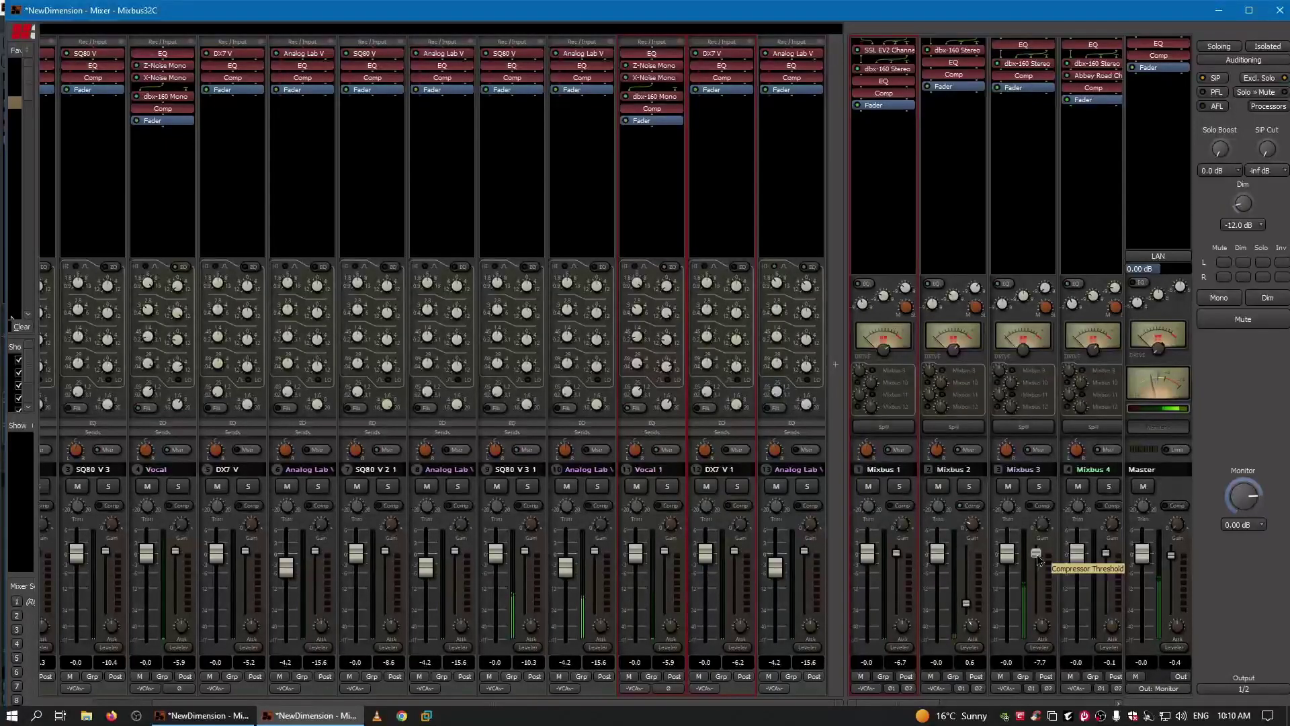
pyautogui.click(1038, 648)
pyautogui.click(1070, 664)
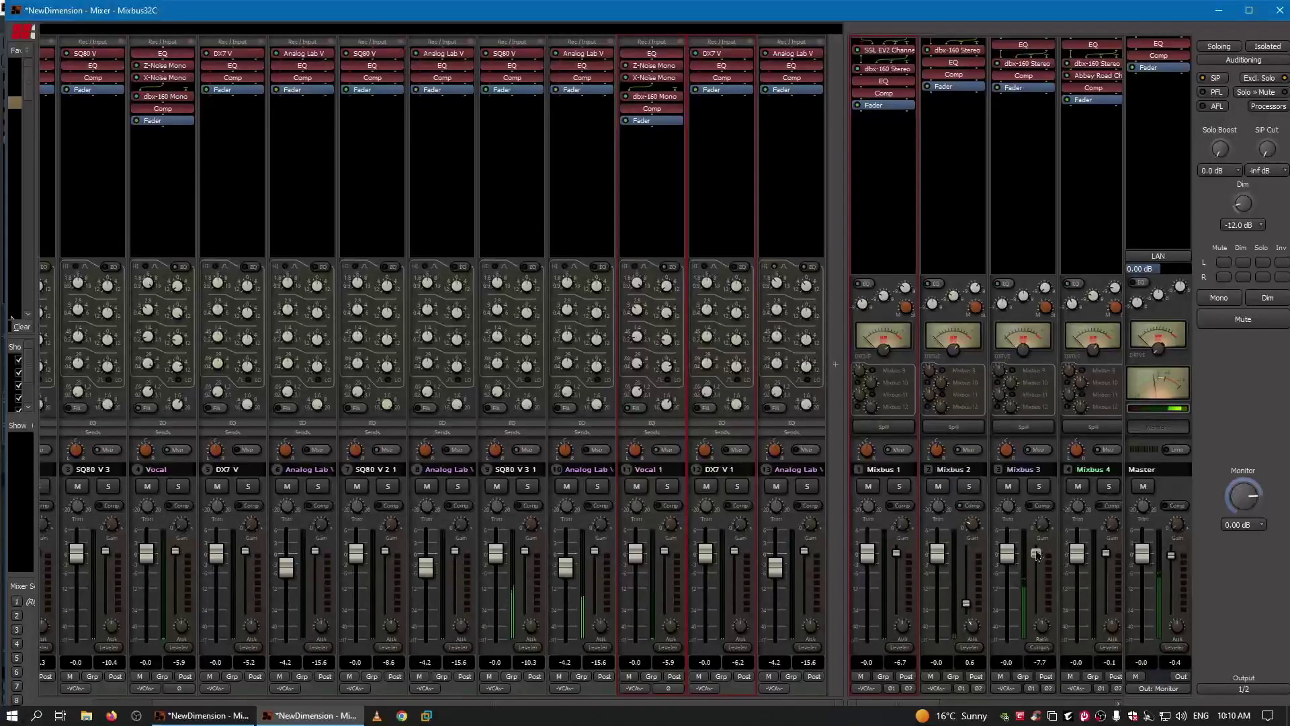
pyautogui.moveTo(1038, 578); pyautogui.dragTo(1046, 636)
pyautogui.moveTo(1034, 571); pyautogui.dragTo(1037, 599)
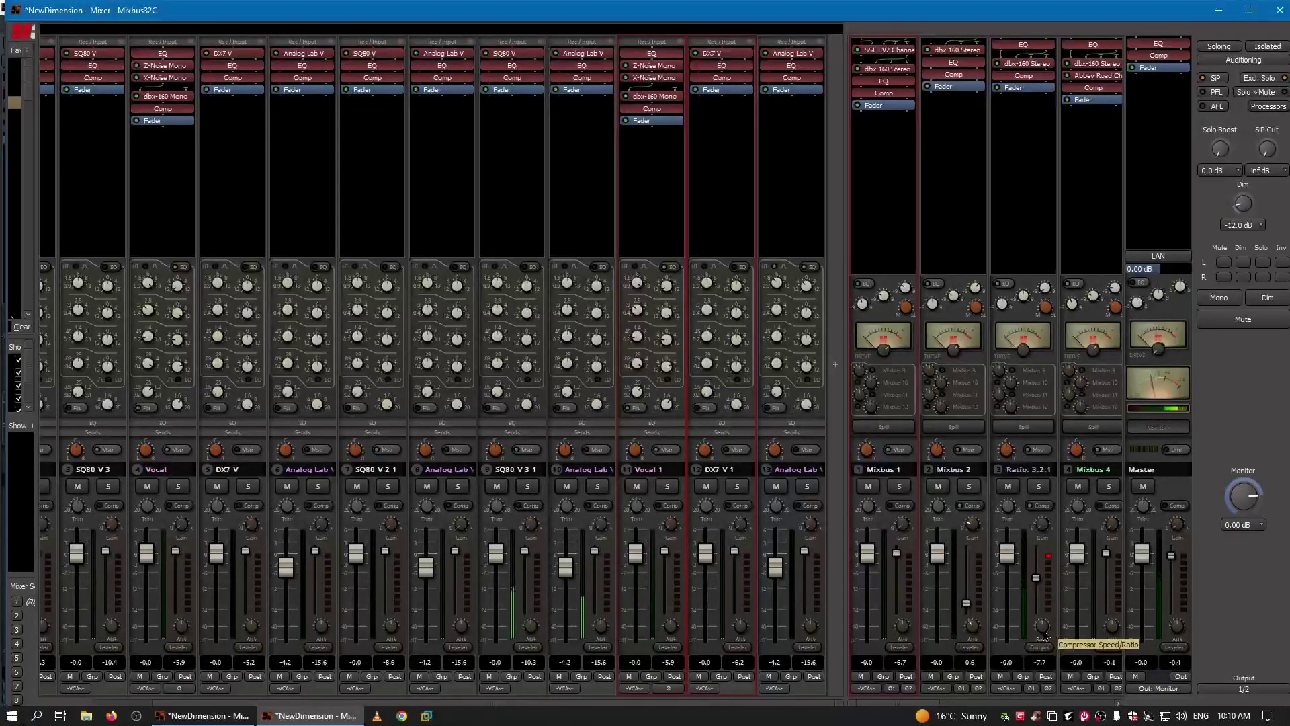
# Refine Mixbus 3's compressor with a 3.6:1 ratio, a lower threshold, and raised makeup gain
pyautogui.moveTo(1040, 528)
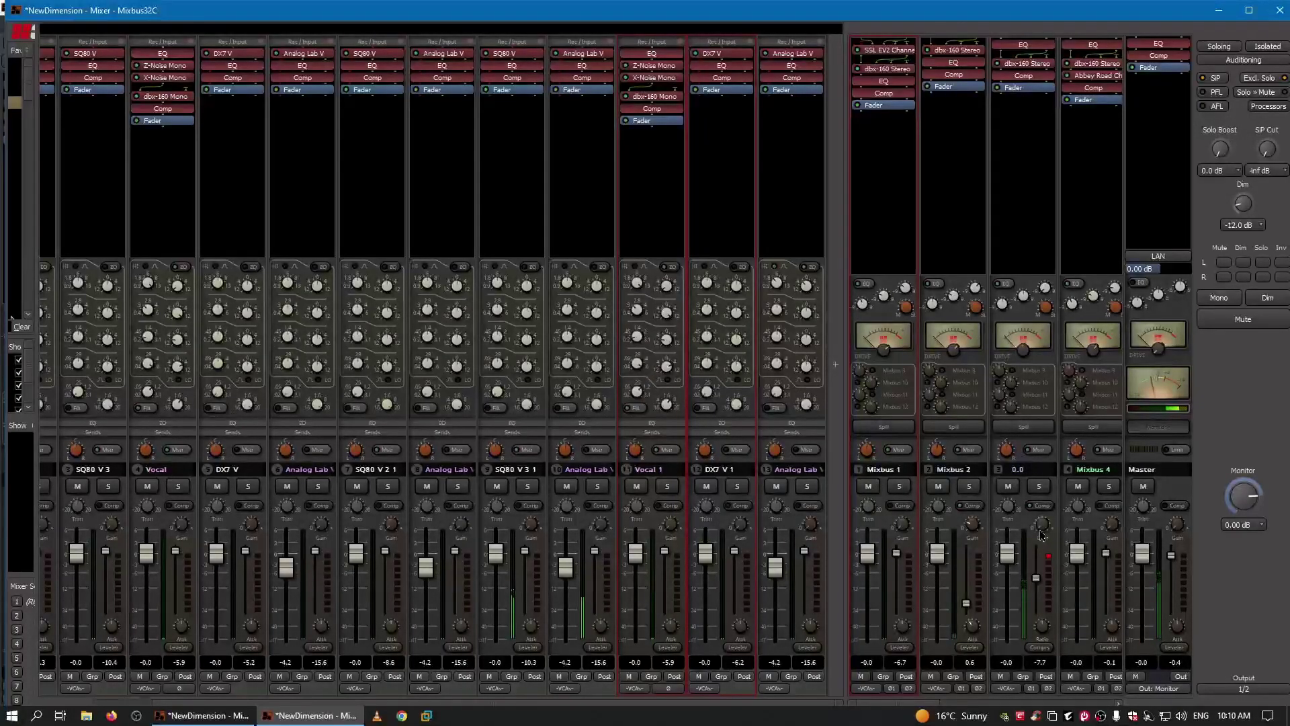
pyautogui.moveTo(1042, 527); pyautogui.dragTo(1043, 531)
pyautogui.moveTo(1043, 630)
pyautogui.moveTo(1042, 629); pyautogui.dragTo(1046, 614)
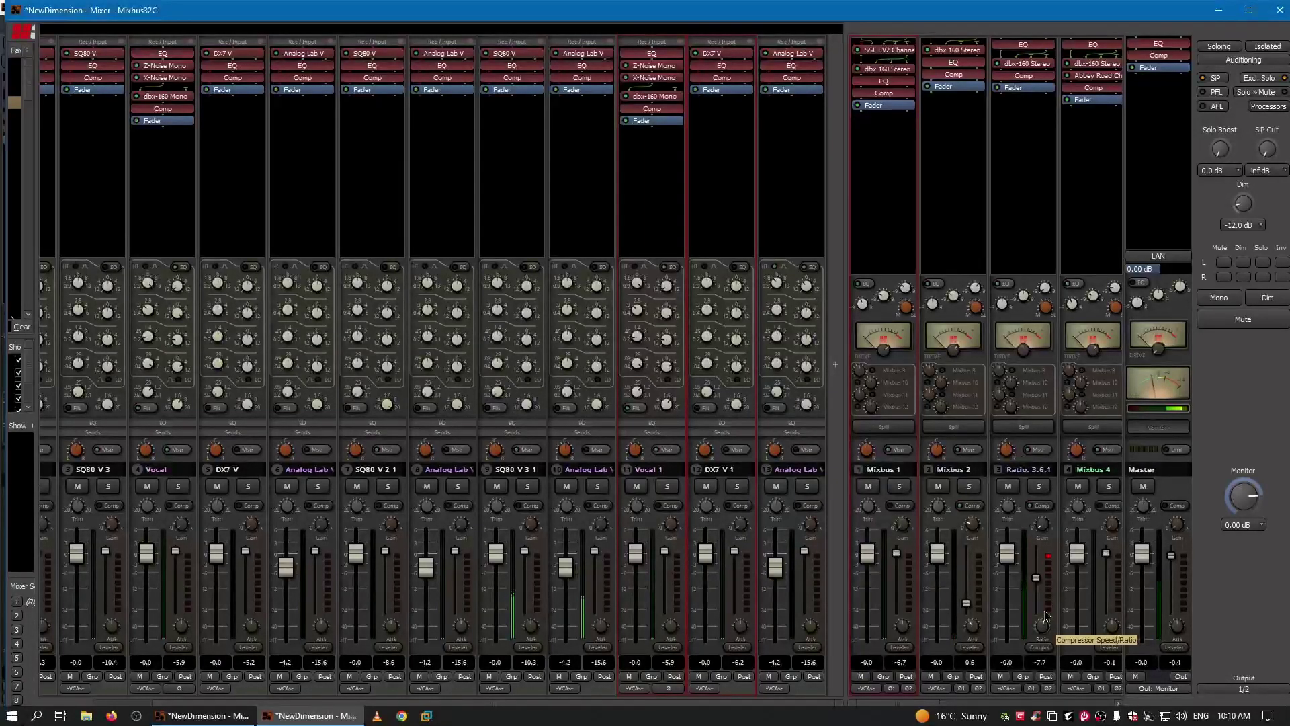
pyautogui.moveTo(1040, 587)
pyautogui.moveTo(1040, 588); pyautogui.dragTo(1045, 612)
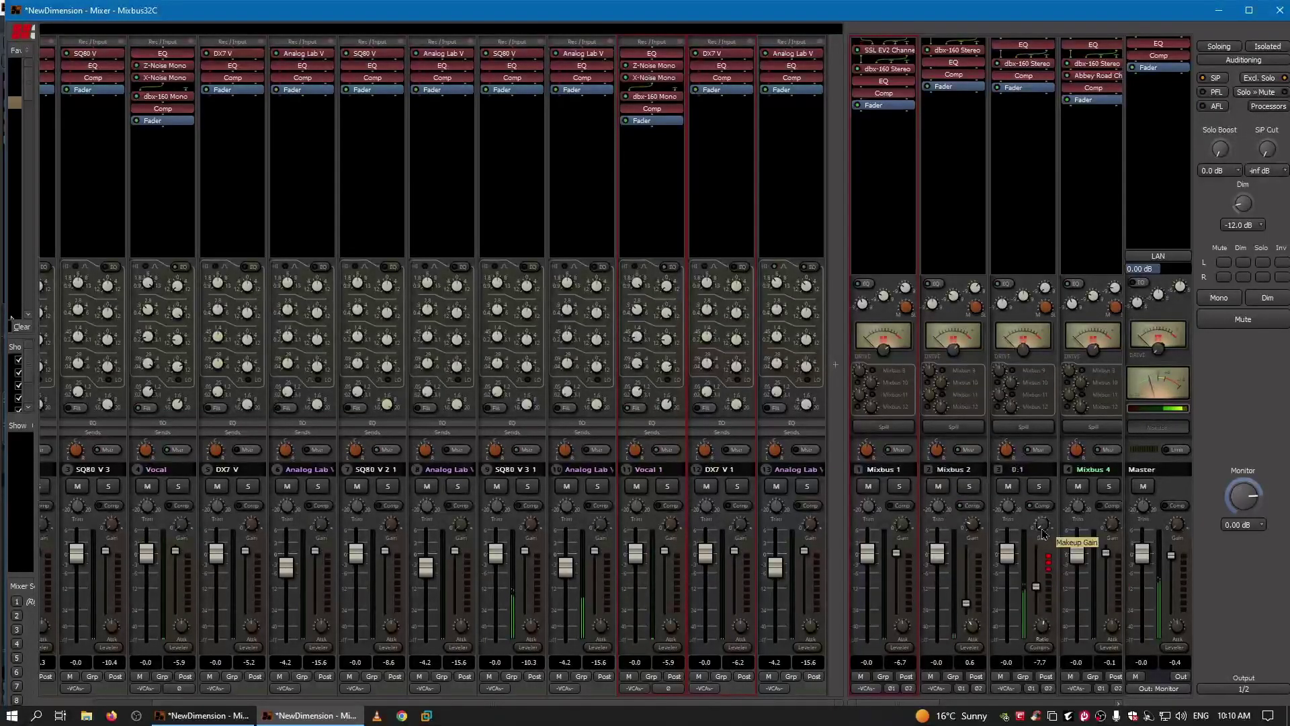
pyautogui.moveTo(1042, 533); pyautogui.dragTo(1046, 491)
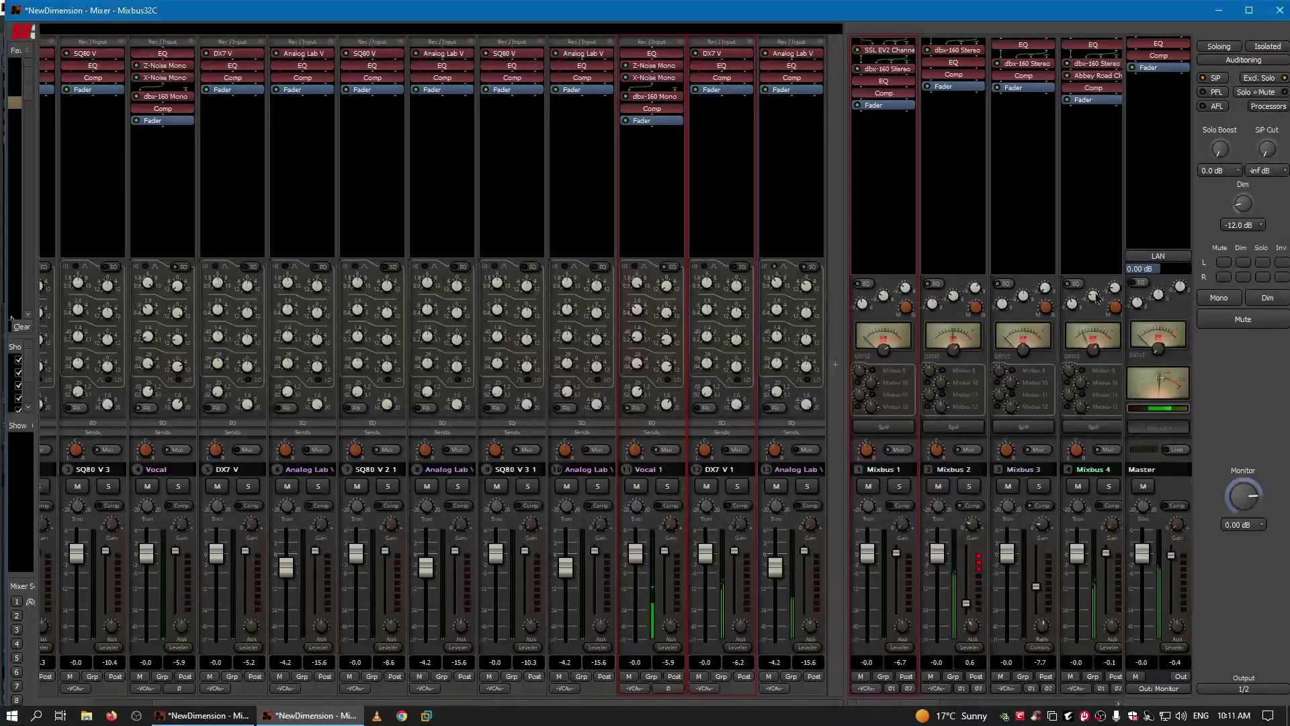
# Boost Mixbus 4's low tone control to 4.7
pyautogui.scroll(-2, 1071, 306)
pyautogui.moveTo(1071, 306); pyautogui.dragTo(1075, 252)
pyautogui.scroll(5, 1074, 300)
pyautogui.scroll(3, 1076, 295)
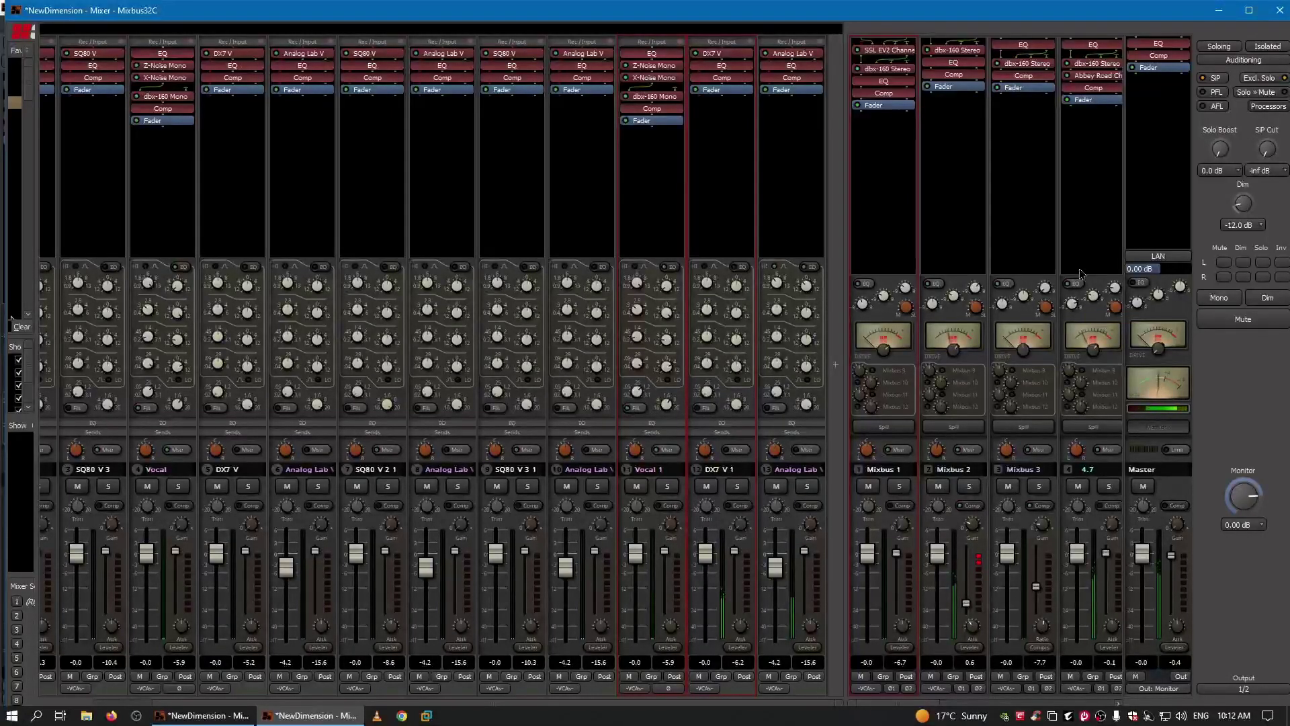
# In Mixbus 4's Abbey Road Chambers, set the microphone position to Far, toggle the S.T.E.E.D. section, and close the plugin
pyautogui.doubleClick(1082, 78)
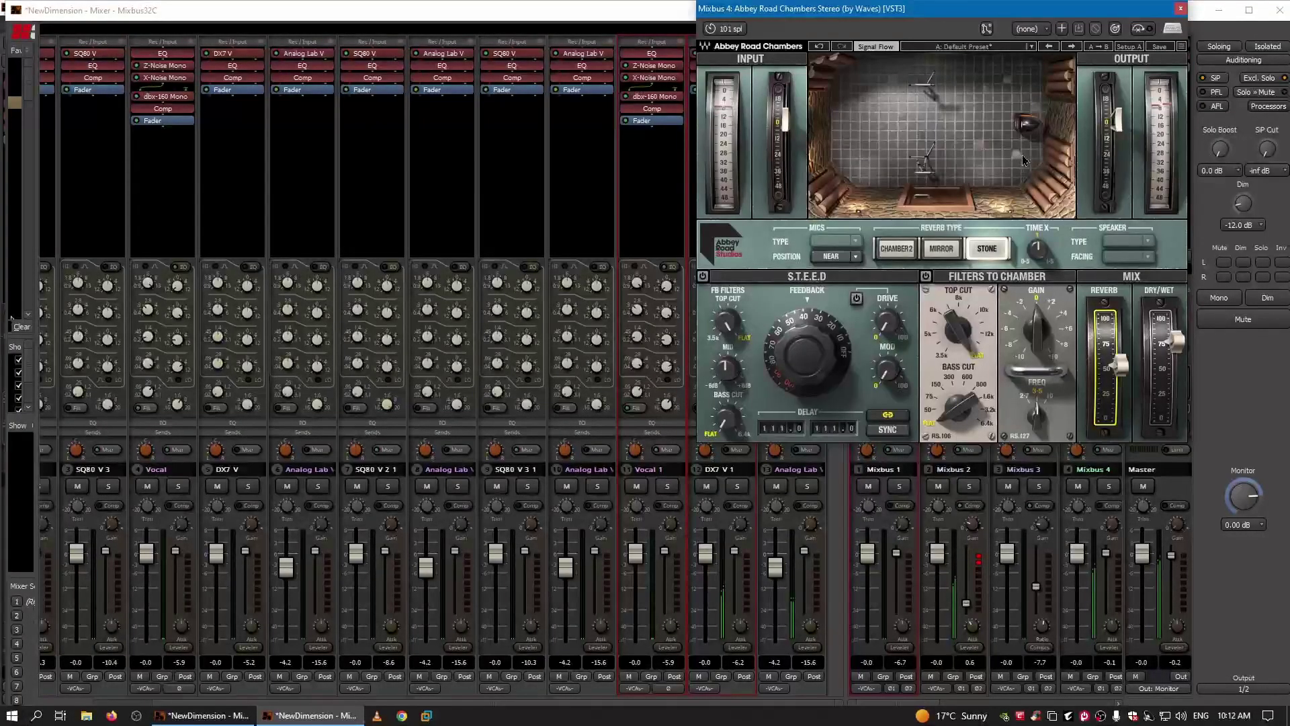
pyautogui.click(844, 258)
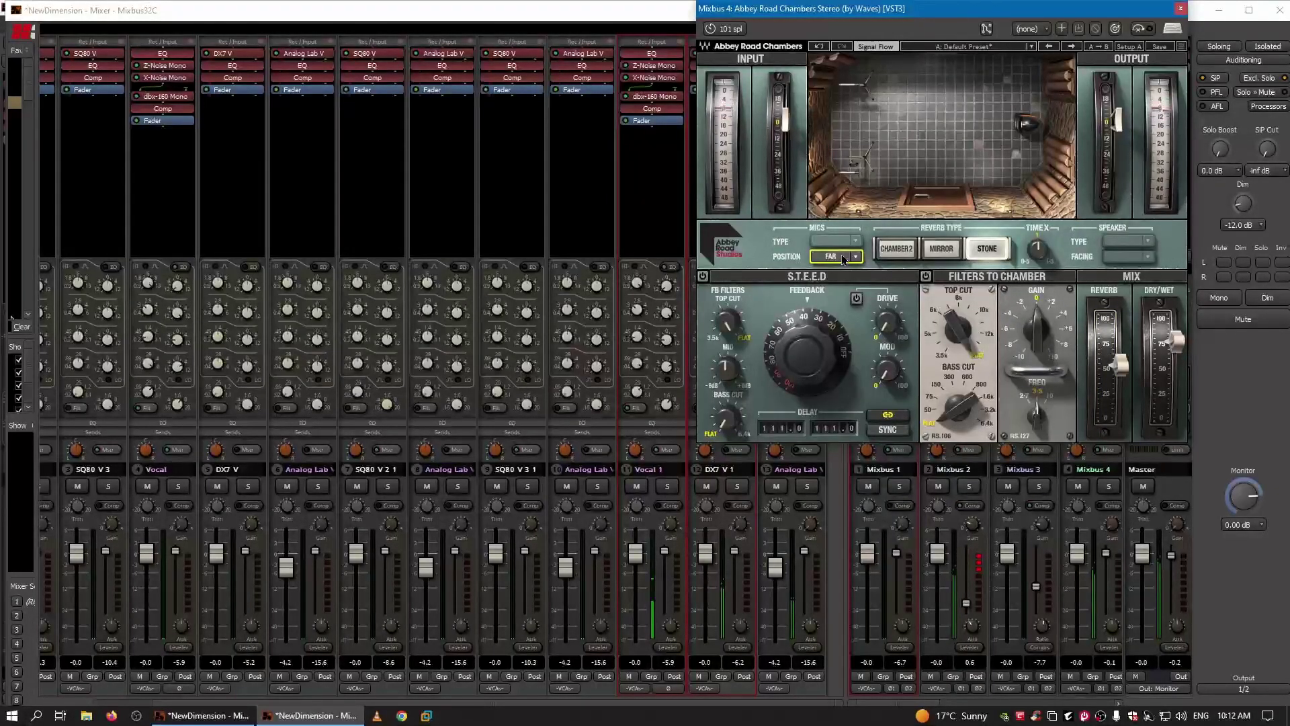
pyautogui.click(841, 260)
pyautogui.click(838, 261)
pyautogui.click(703, 276)
pyautogui.click(584, 16)
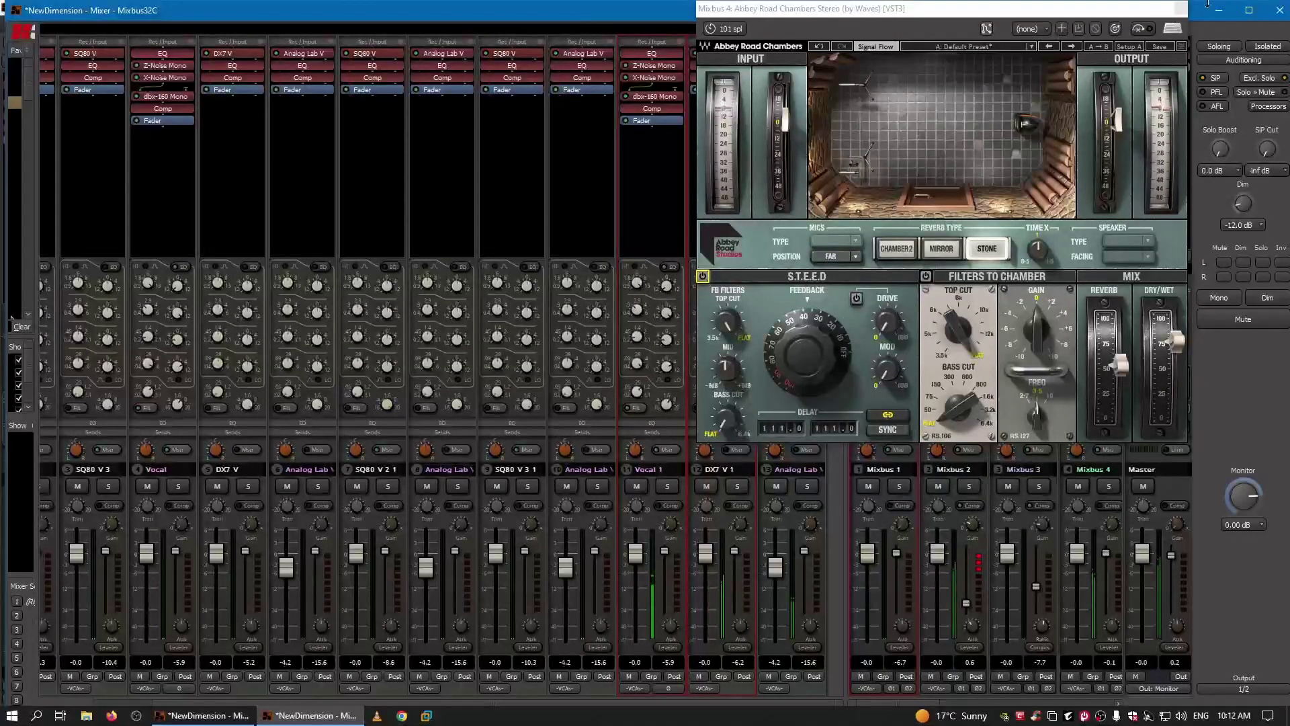
pyautogui.click(1180, 8)
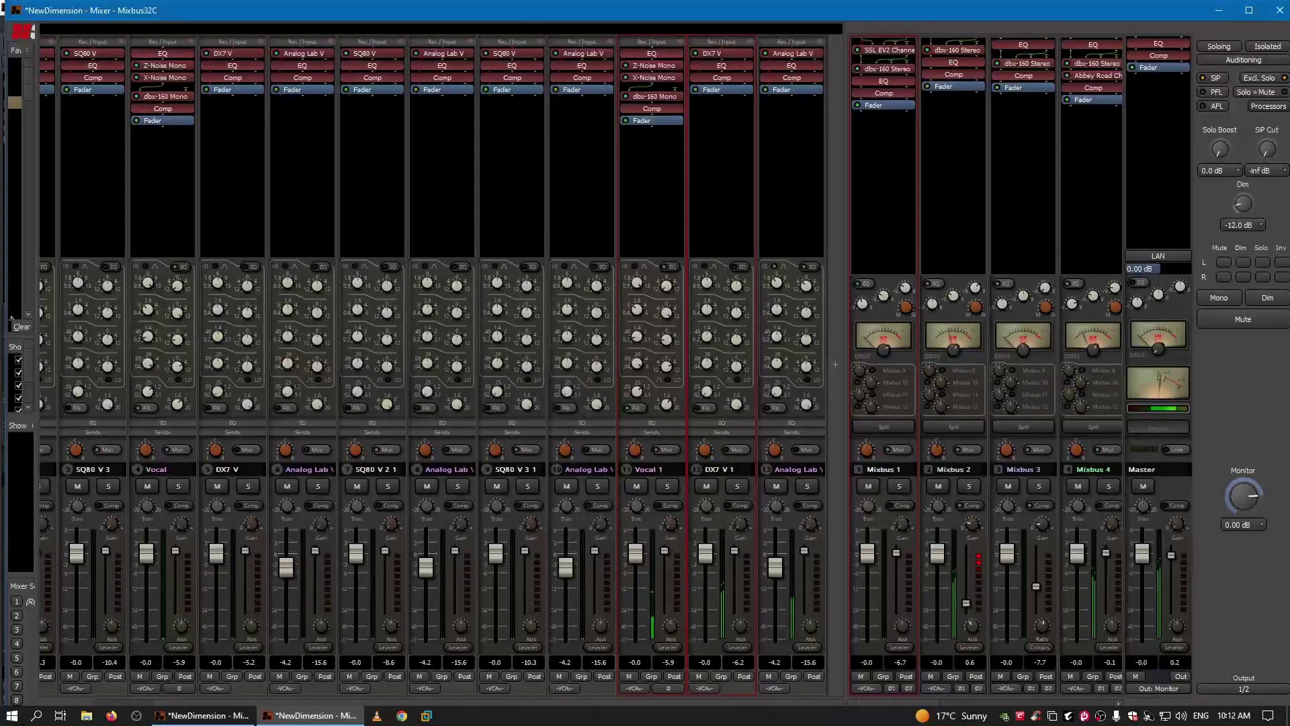
# Check the playback position over the Vocal 1 regions in the editor, and return to the mixer levels
pyautogui.click(214, 719)
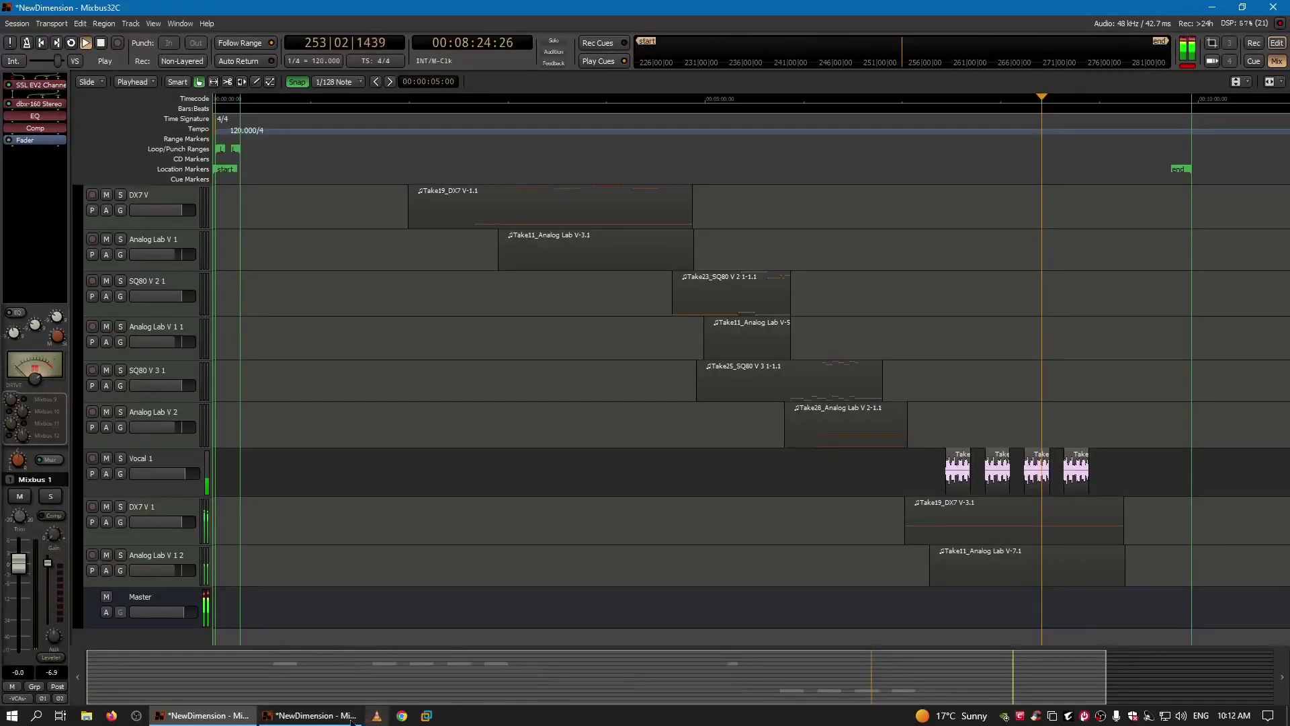
pyautogui.click(311, 715)
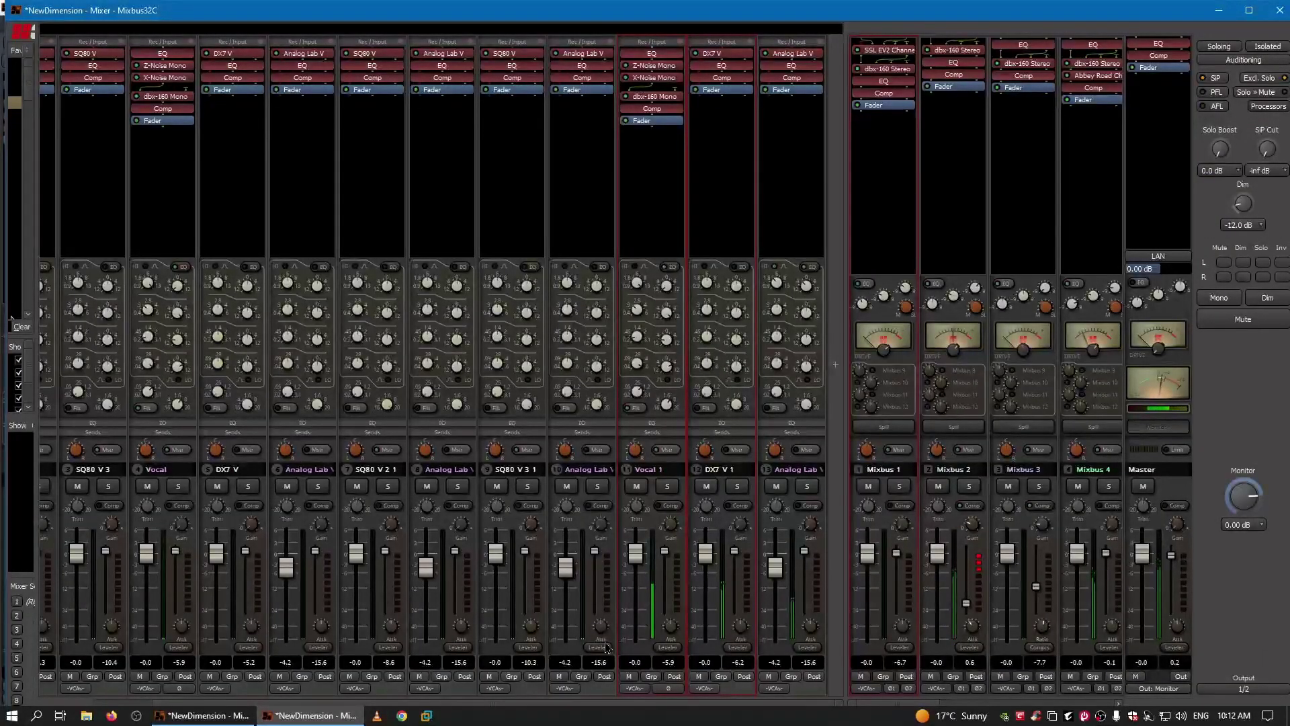